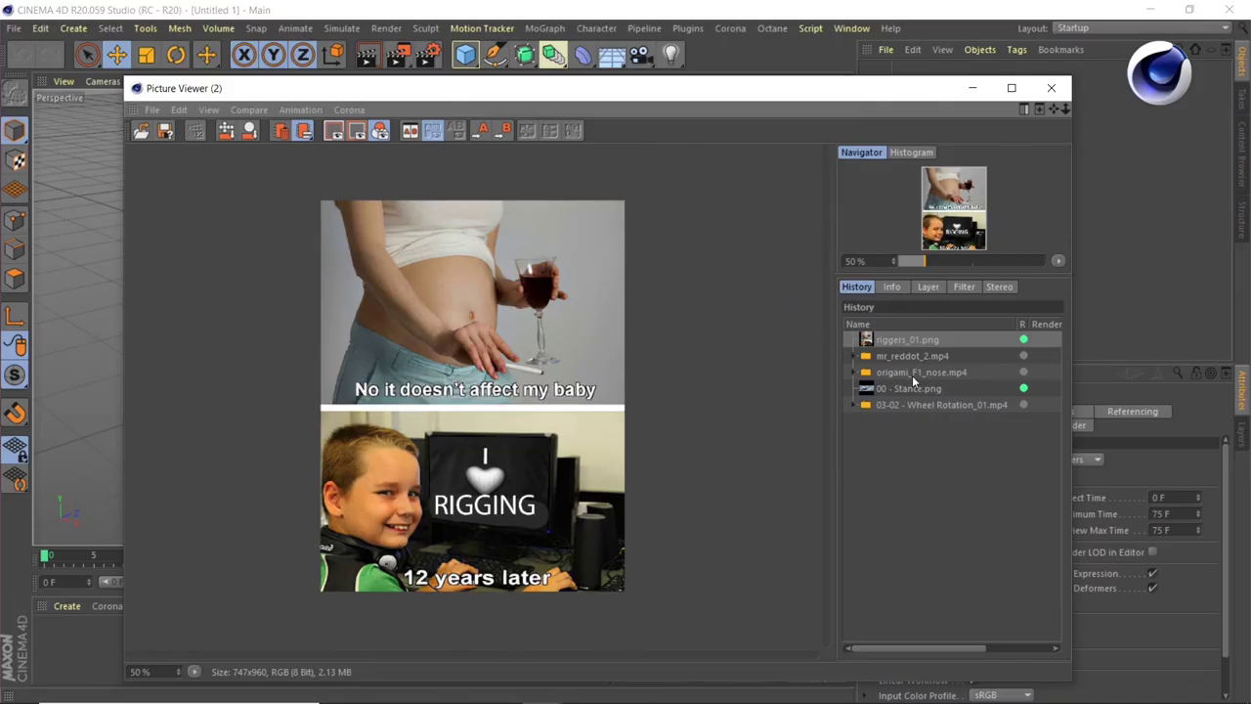
# - Review the mr_reddot_2.mp4 and origami_F1_nose.mp4 clips in the Picture Viewer, then minimize the viewer
pyautogui.click(914, 356)
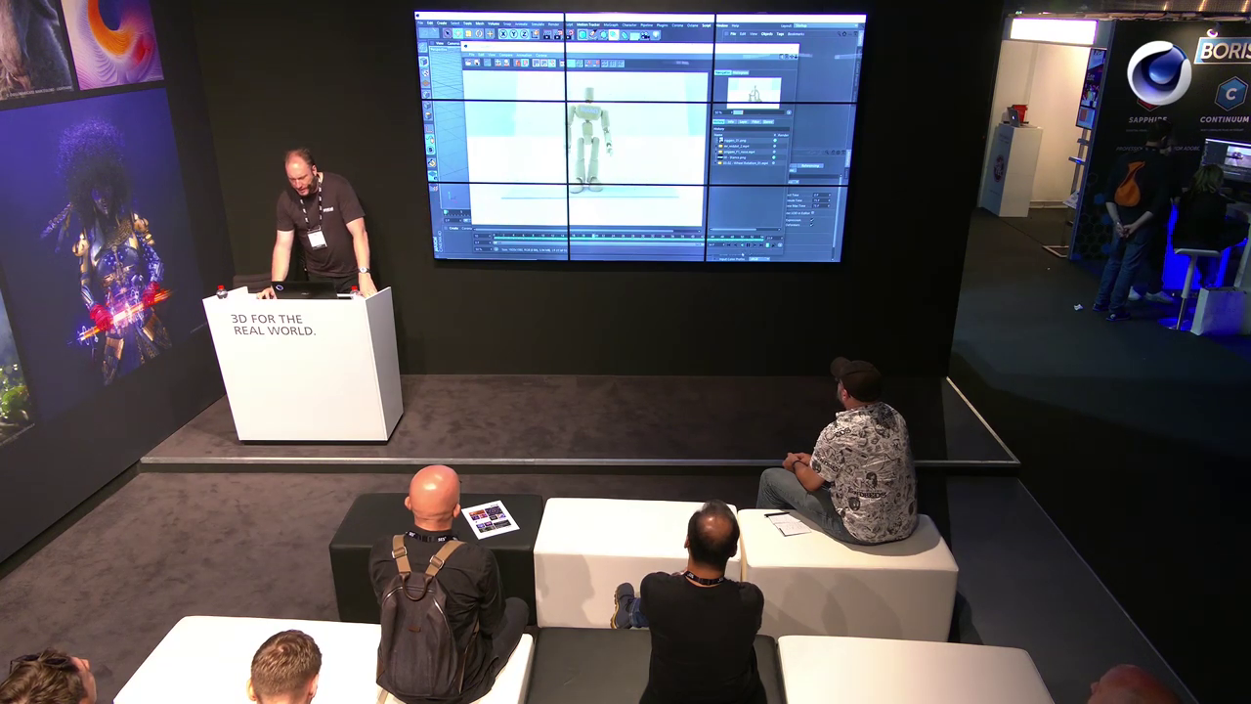
pyautogui.click(739, 152)
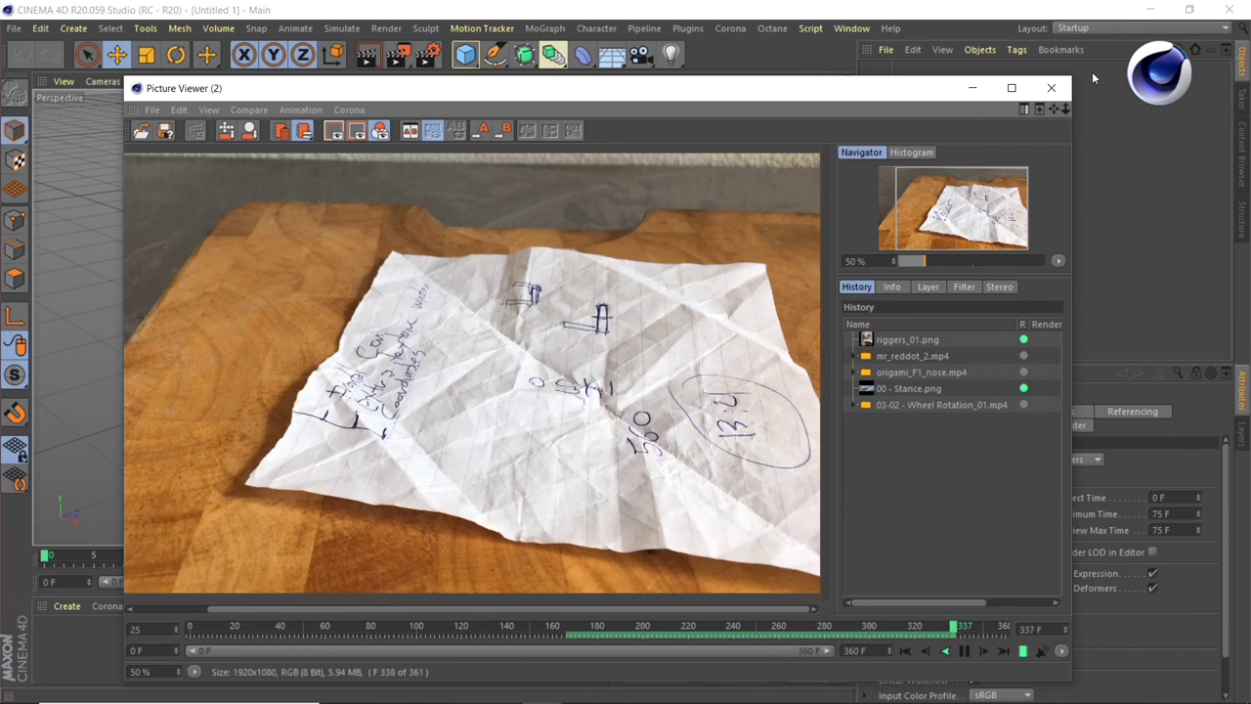
pyautogui.click(906, 651)
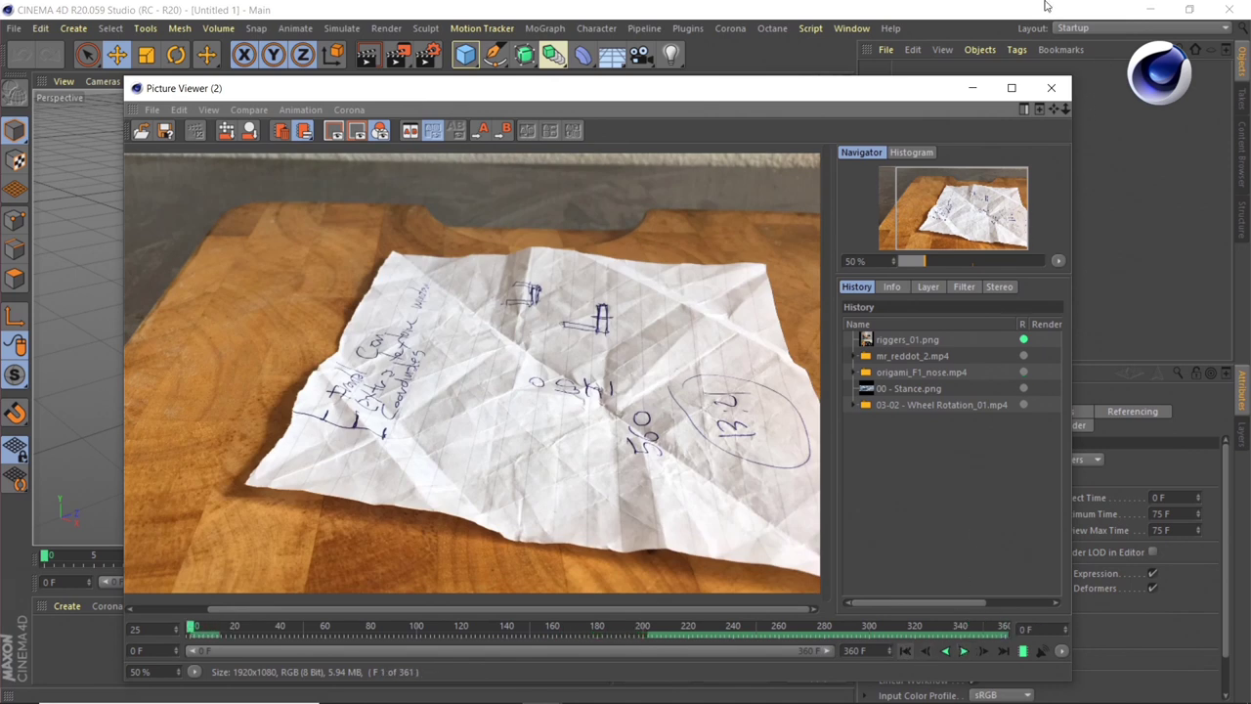
pyautogui.click(973, 88)
# - Open 02_01 - Morph_In_Place_01.c4d from the IBC Presentation folder 01 - Folding Paper > 02 - Morph in Place
pyautogui.hotkey('ctrl', 'o')
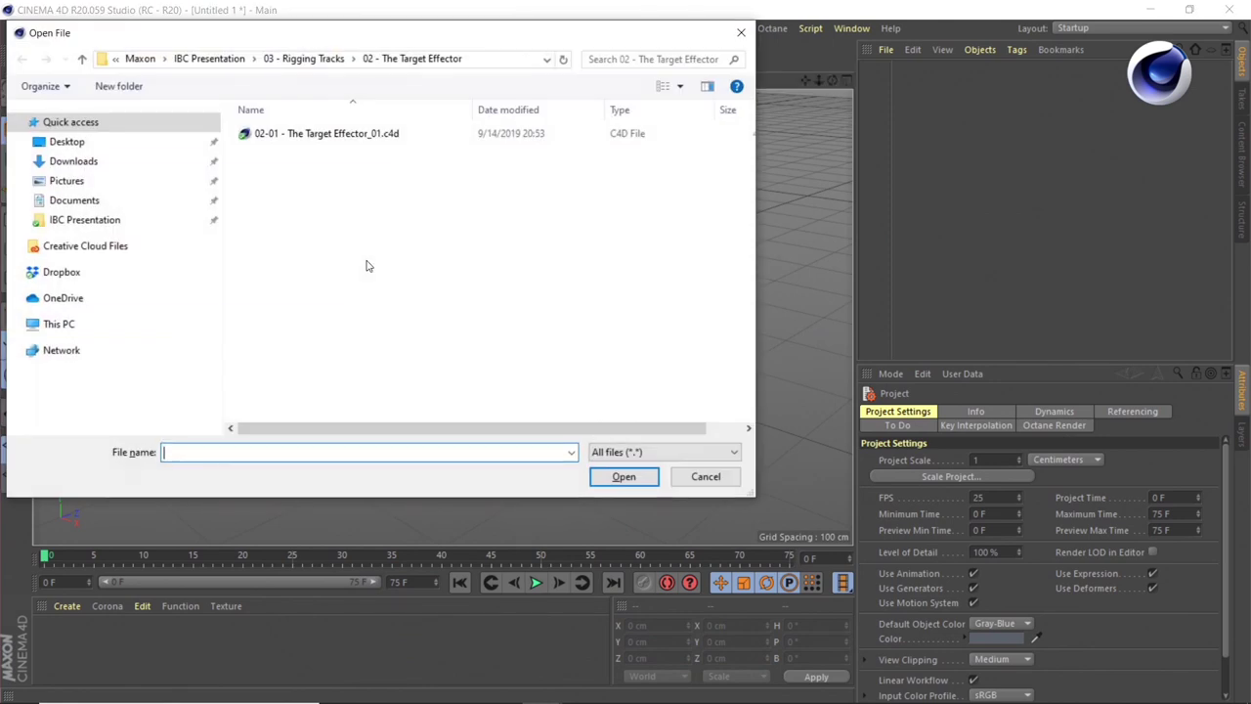
pyautogui.click(310, 59)
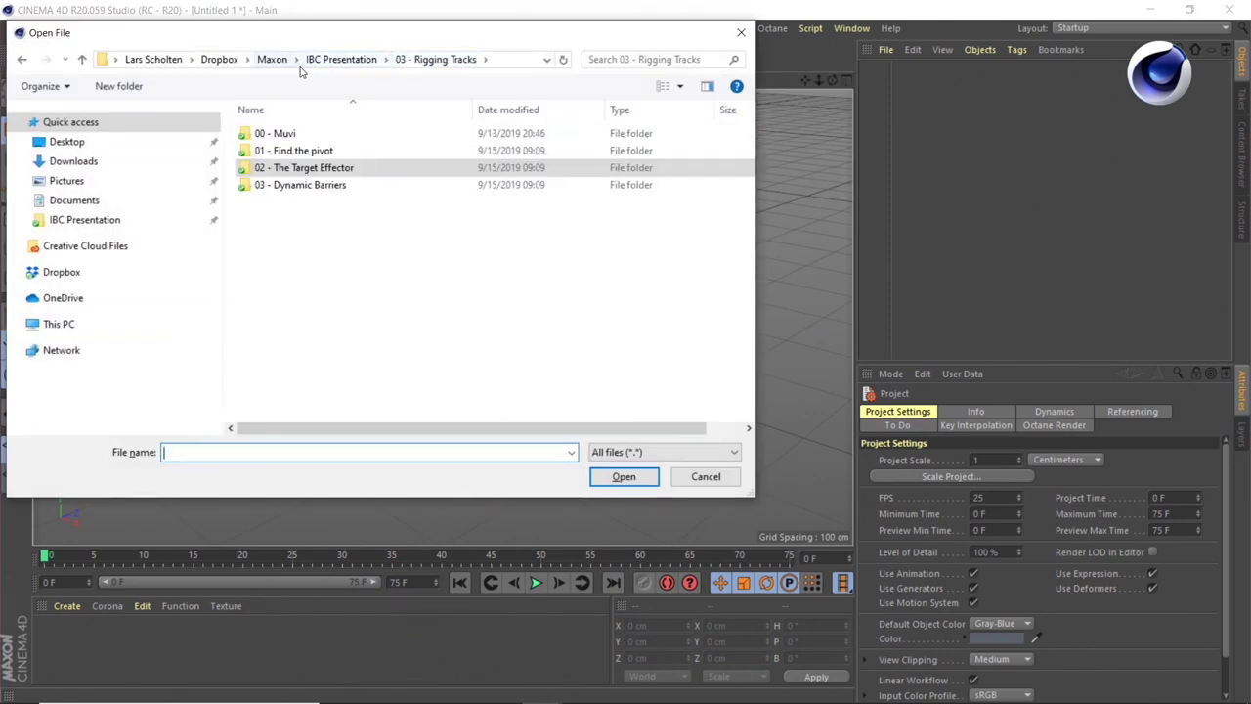
pyautogui.click(352, 59)
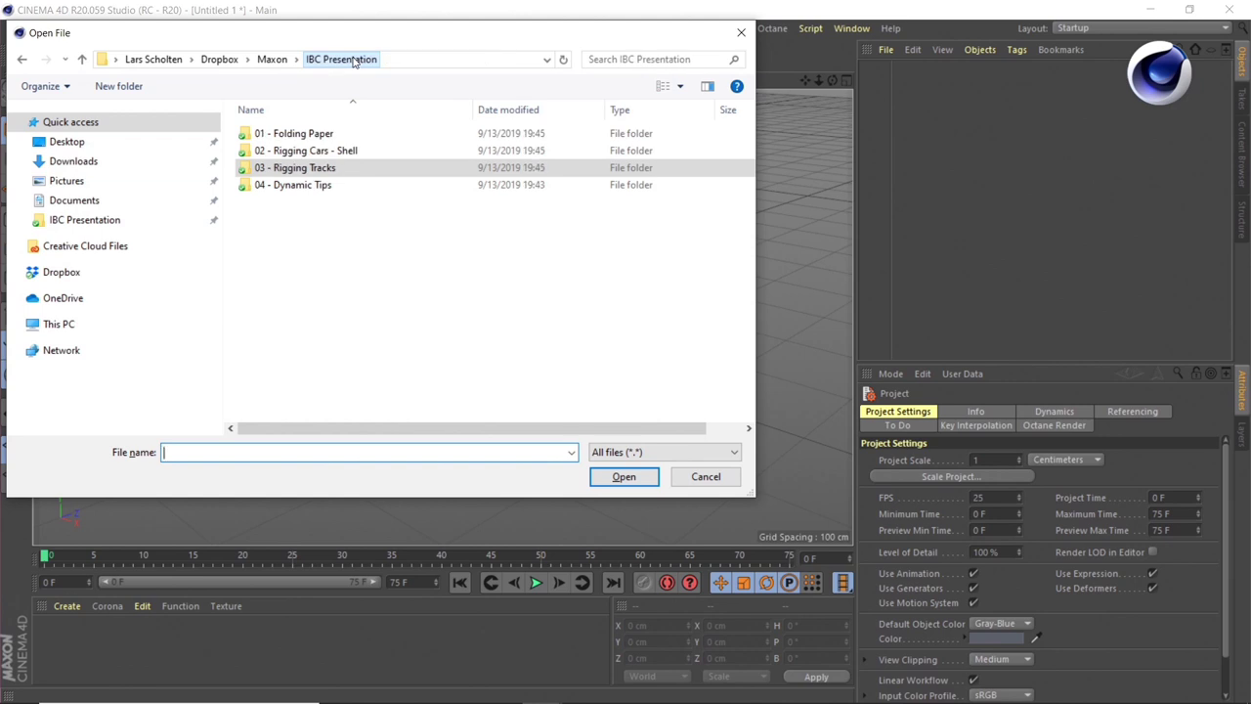
pyautogui.doubleClick(297, 136)
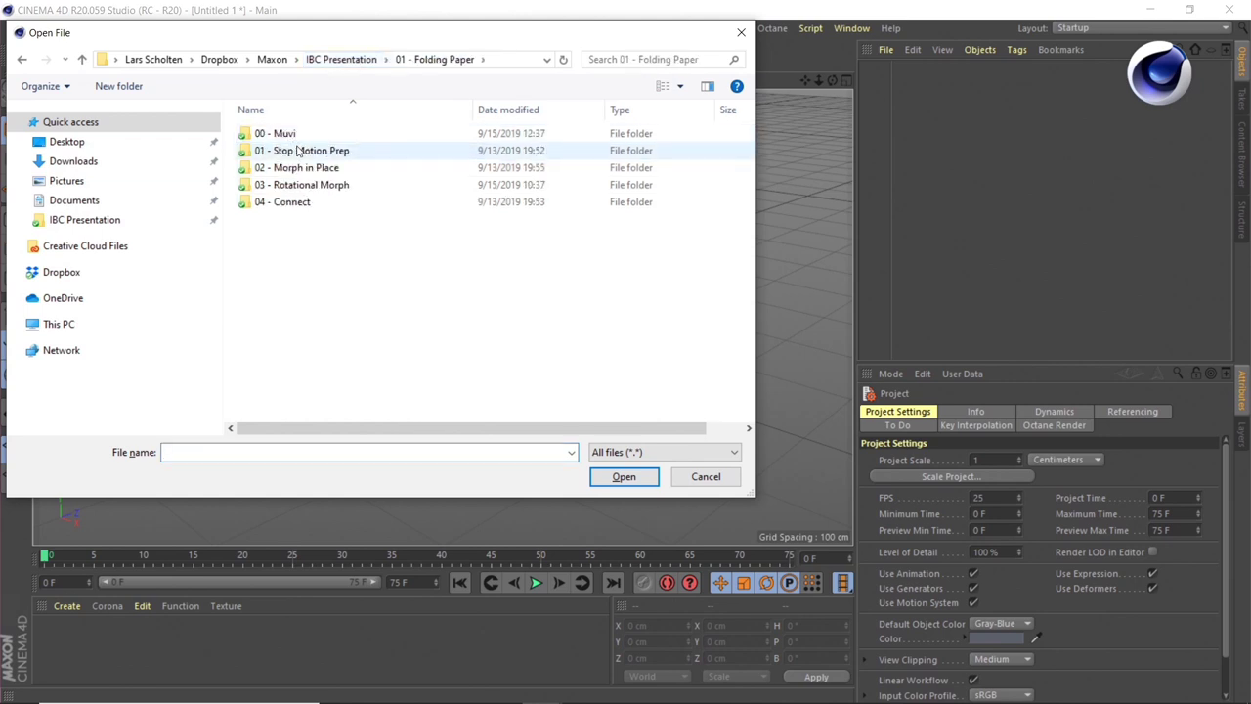
pyautogui.doubleClick(297, 150)
pyautogui.click(308, 58)
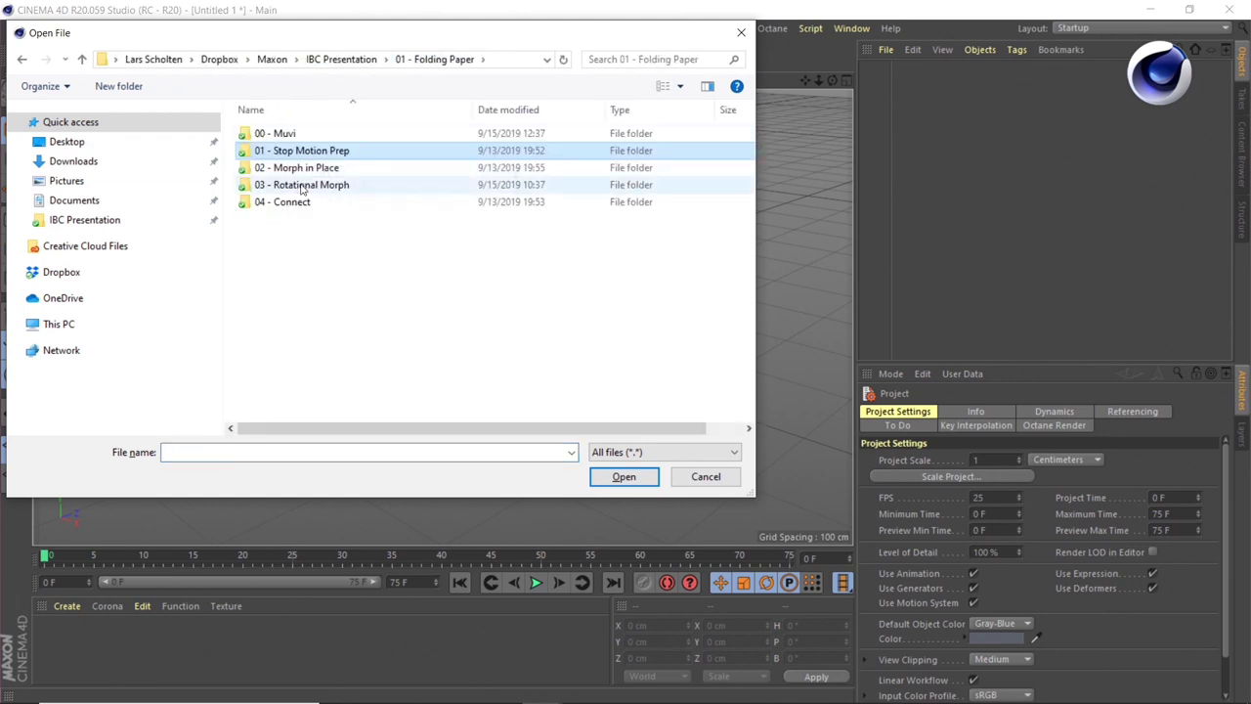
pyautogui.doubleClick(314, 168)
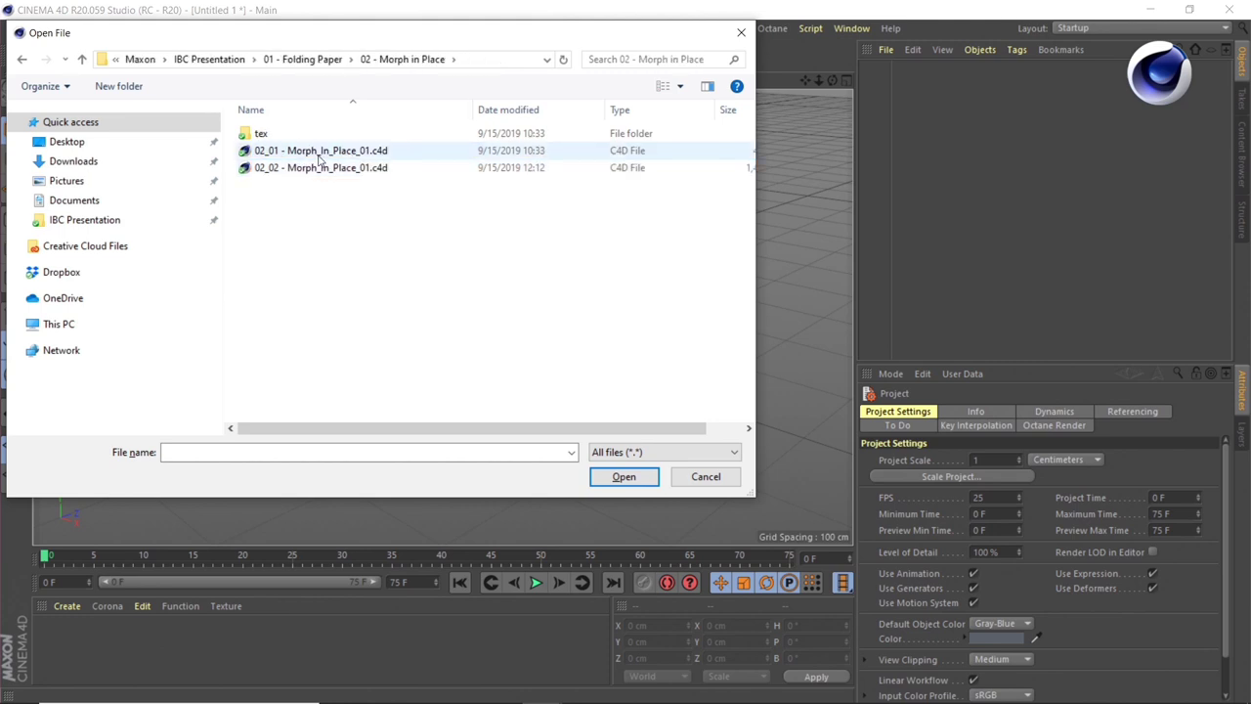
pyautogui.click(320, 154)
pyautogui.doubleClick(318, 154)
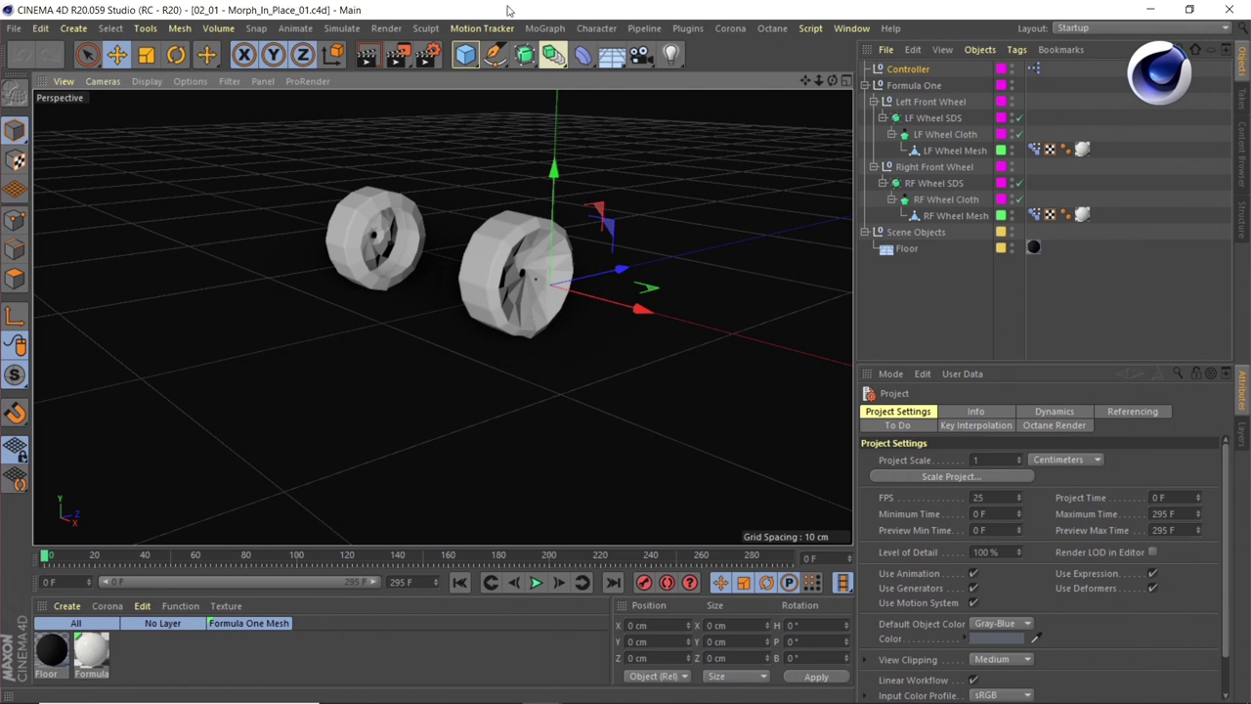
# - Select the Controller null and test its F1 wheel sliders, ending with them at 0%
pyautogui.click(907, 70)
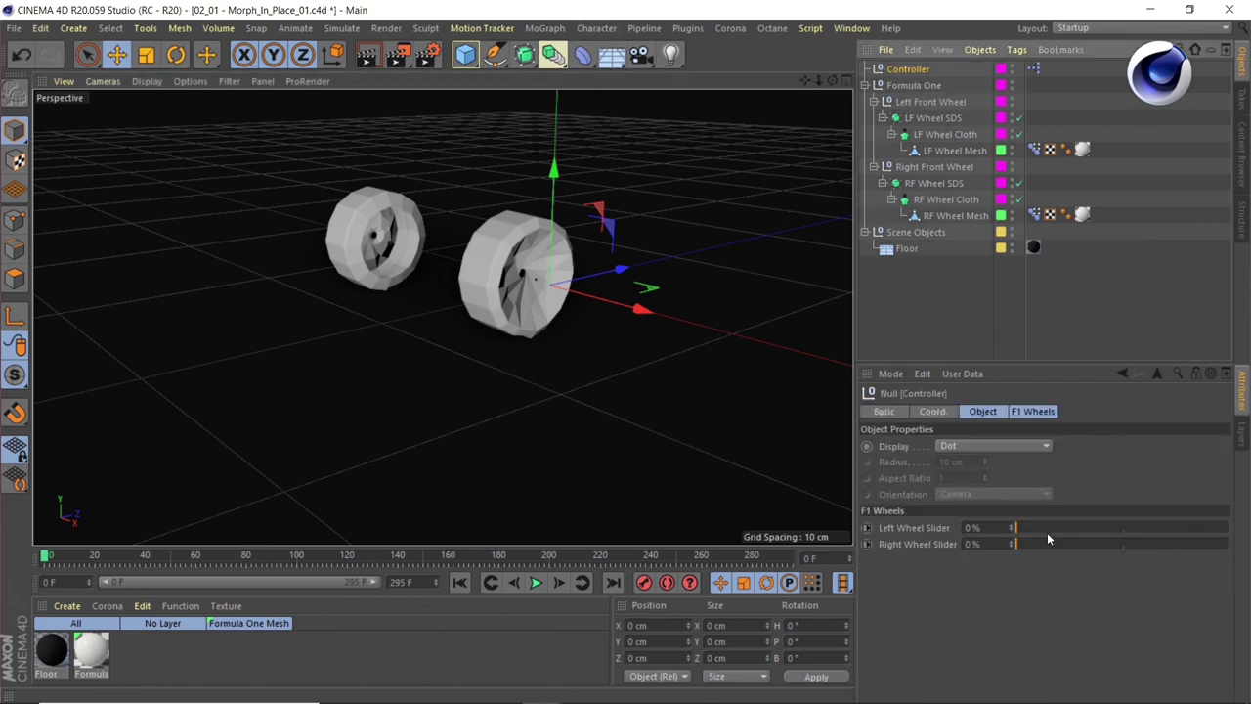
pyautogui.moveTo(1035, 529); pyautogui.dragTo(965, 551)
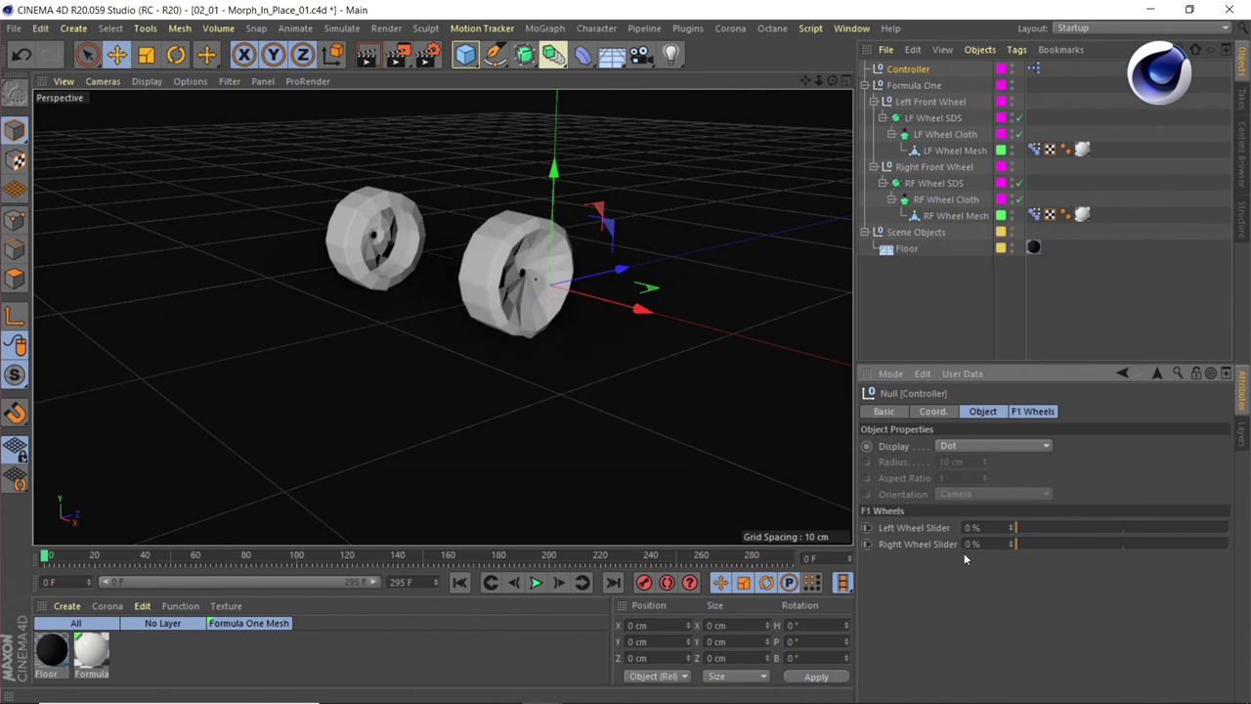
# - Close the wheel project without saving and open 02_02 - Morph_In_Place_01.c4d
pyautogui.hotkey('alt', 'F4')
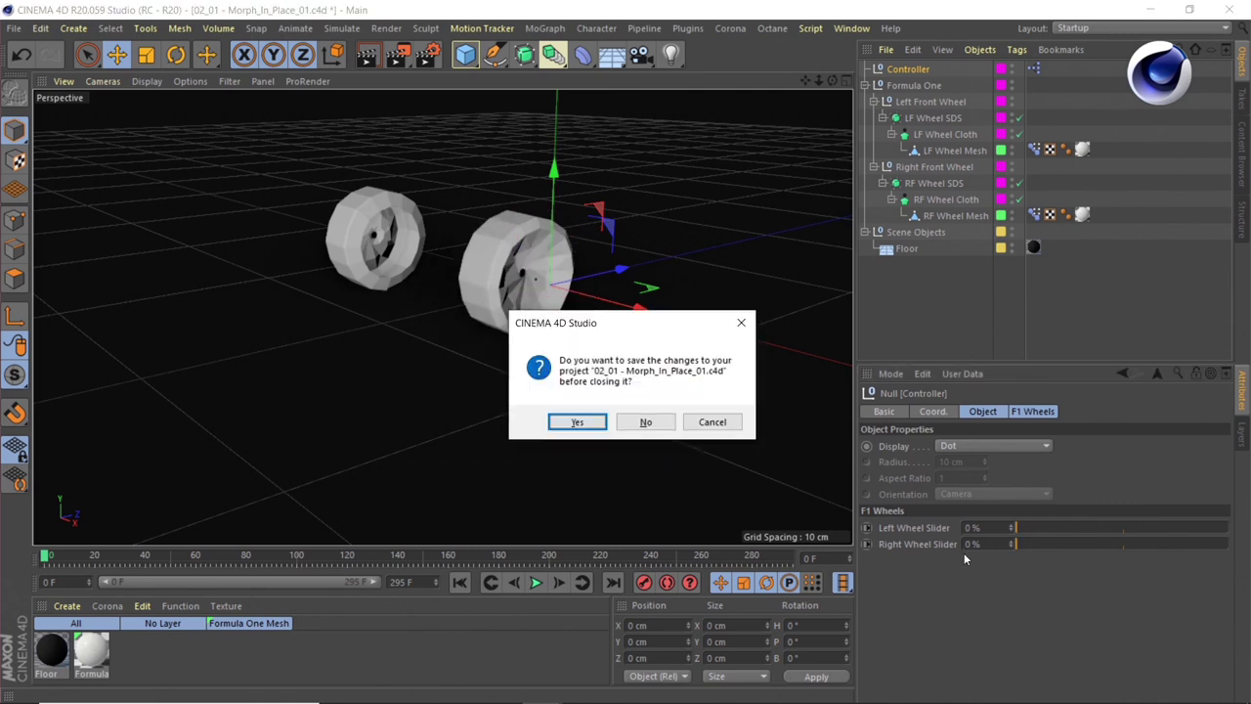
pyautogui.click(646, 423)
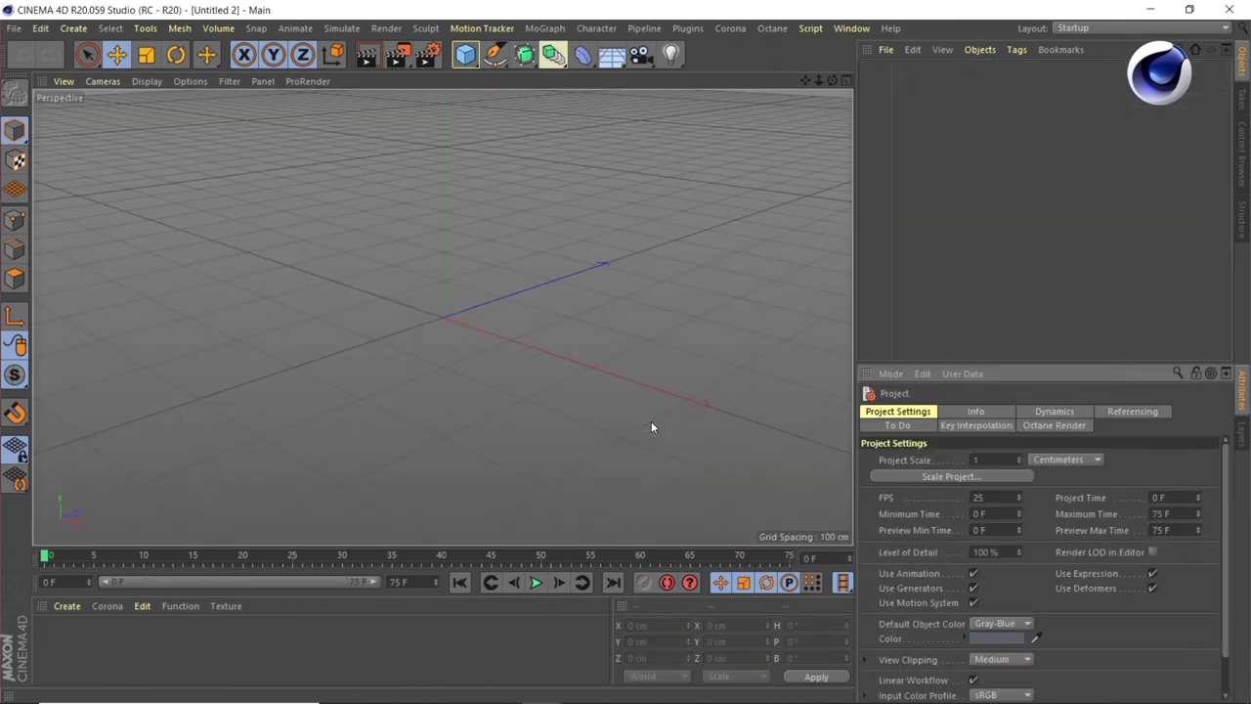
pyautogui.hotkey('ctrl', 'o')
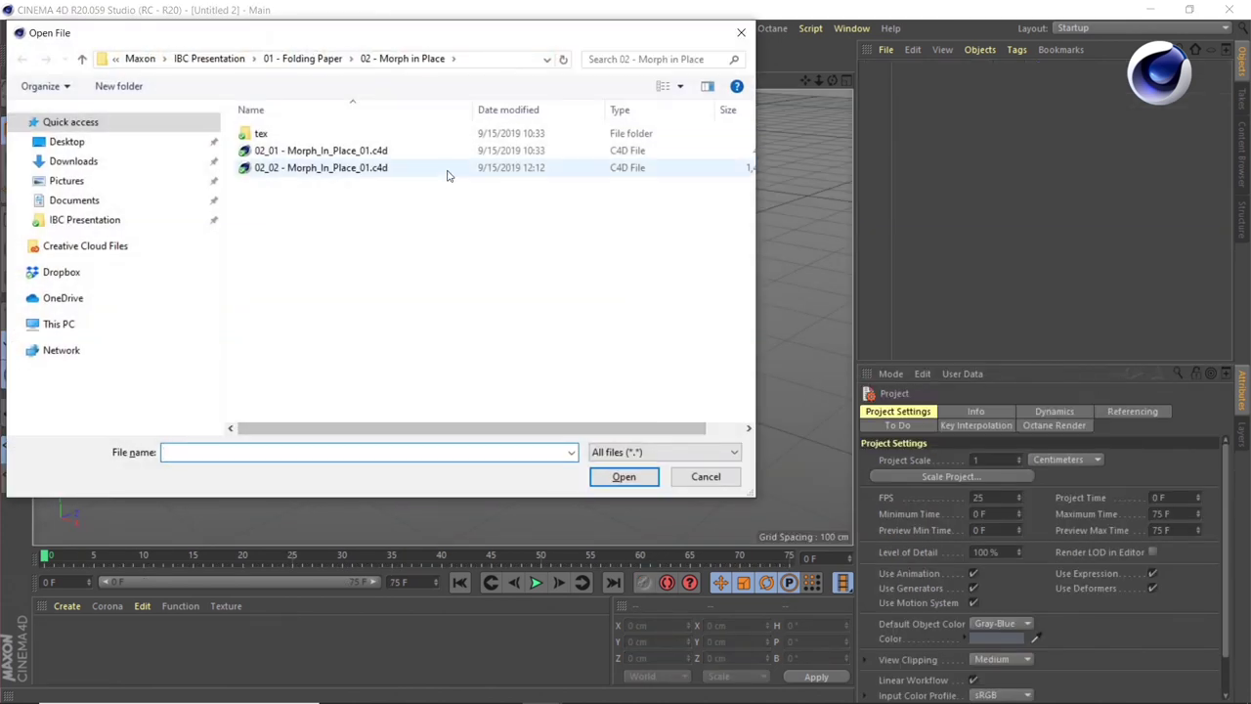
pyautogui.doubleClick(337, 168)
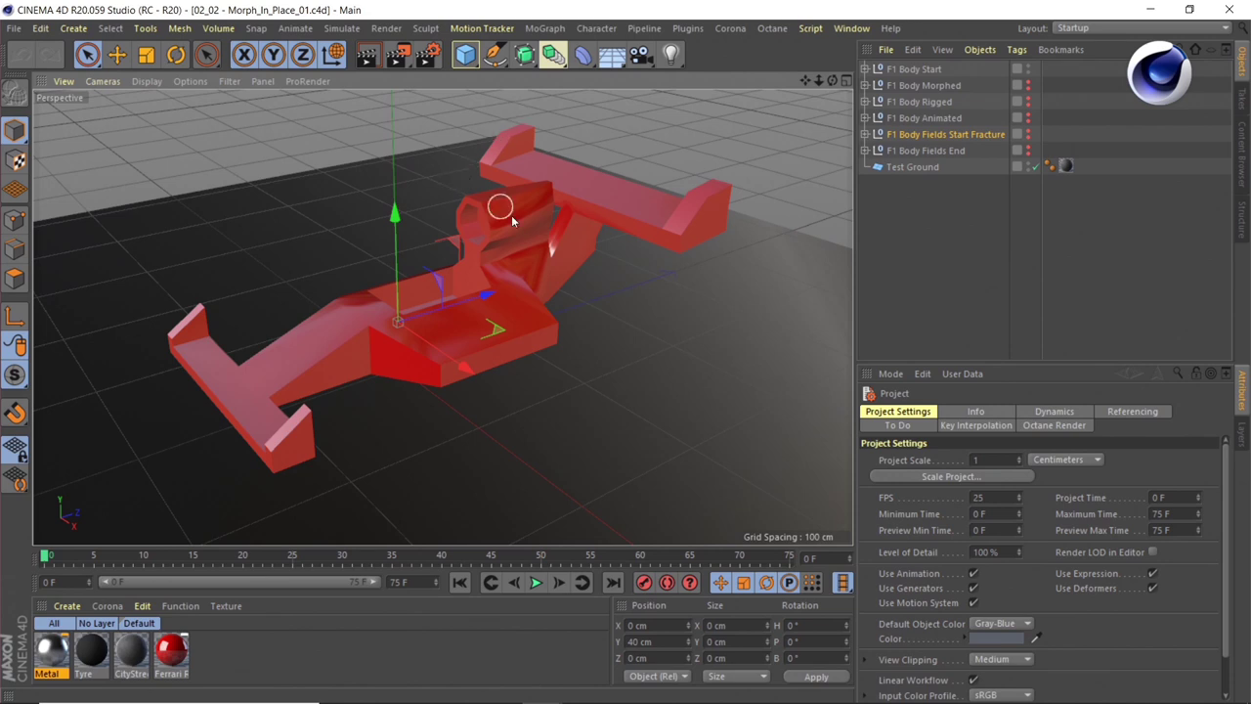
# - Switch to polygon mode and select the F1 Body polygon object nested inside F1 Body Start
pyautogui.click(916, 70)
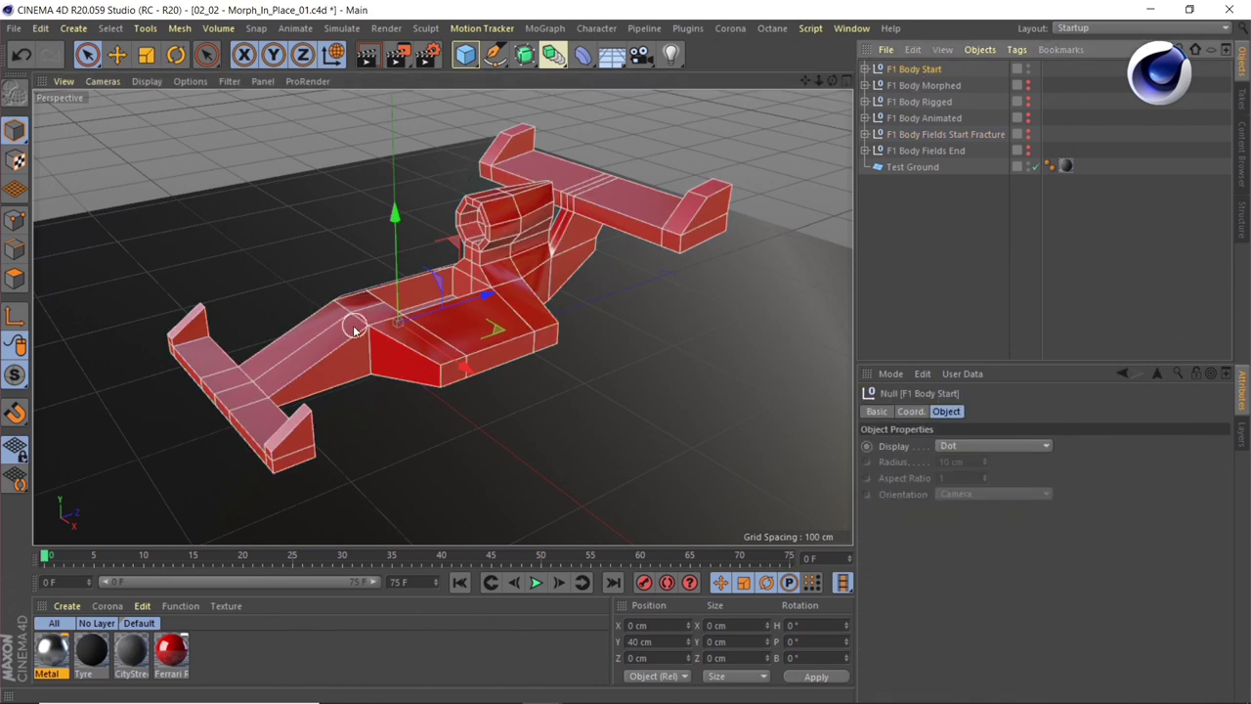
pyautogui.click(15, 279)
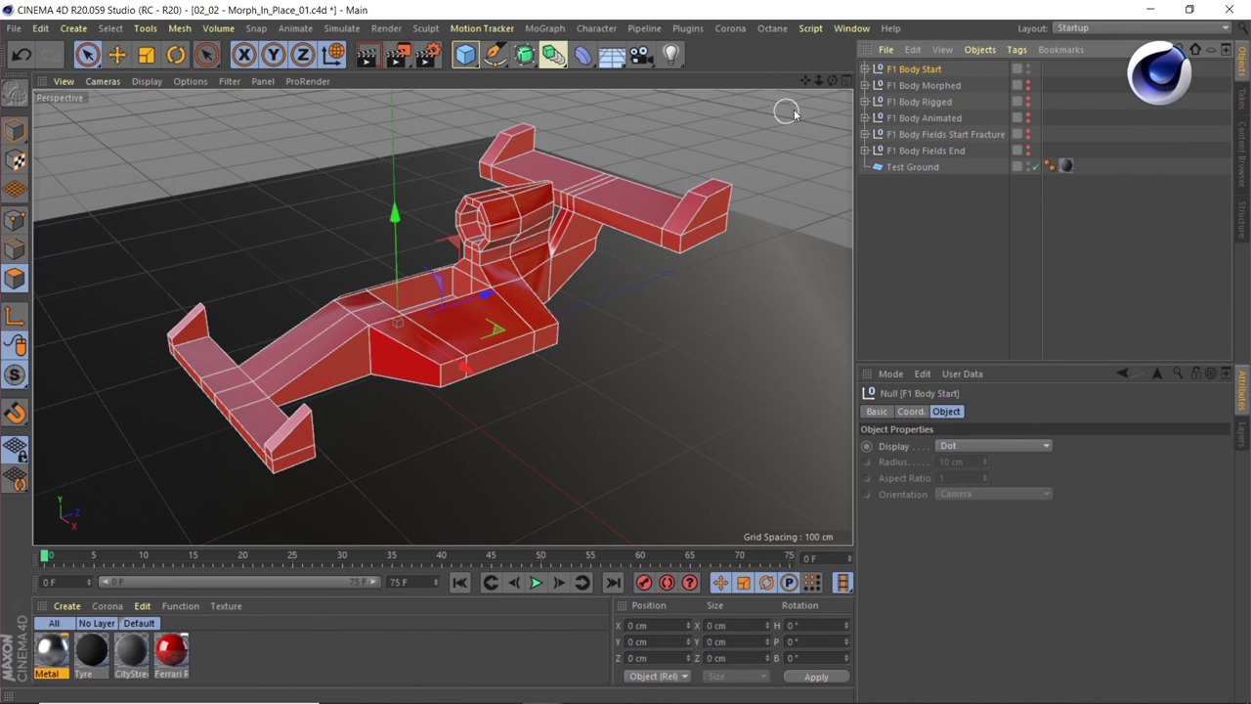
pyautogui.click(865, 69)
pyautogui.click(920, 101)
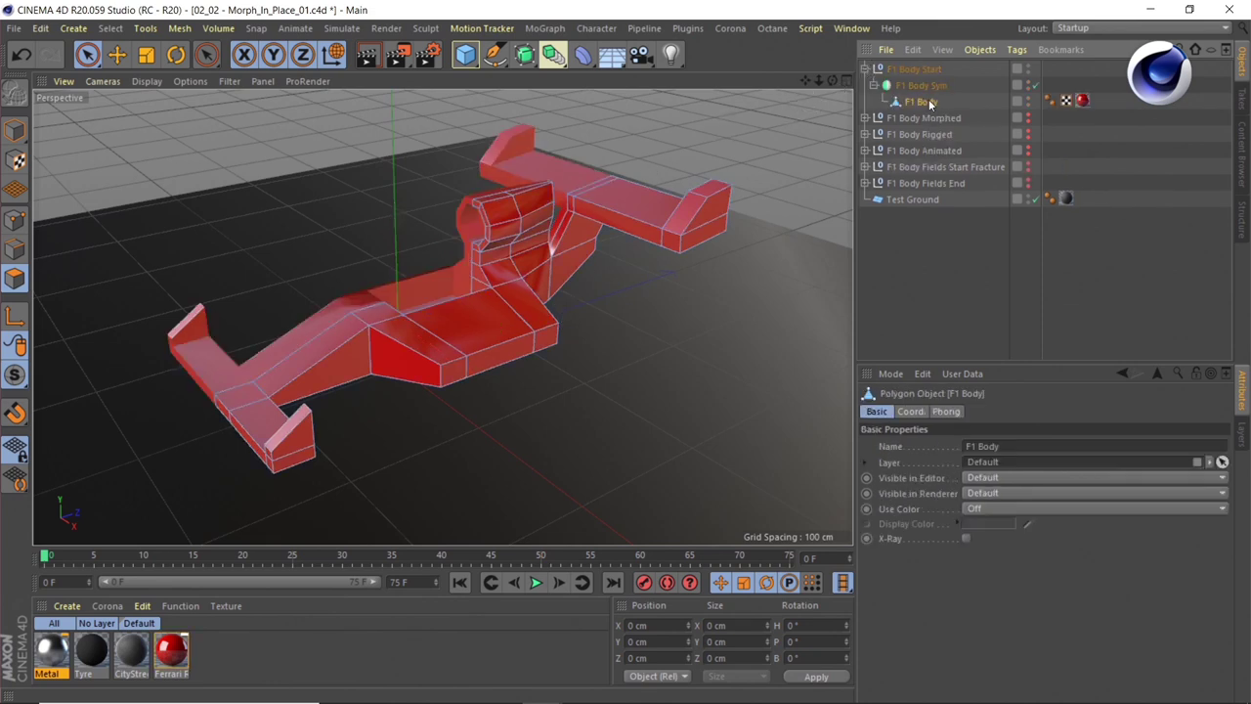
# - Add a Pose Morph character tag to F1 Body and enable Points mixing
pyautogui.click(1016, 49)
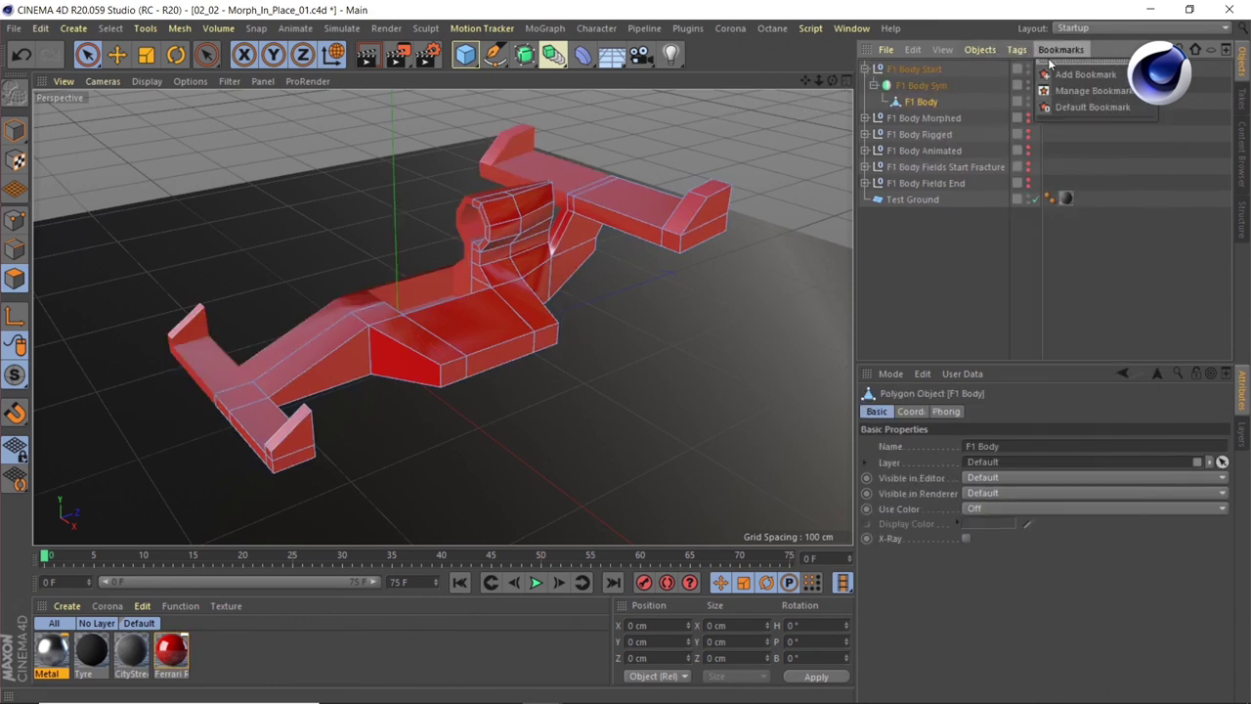
pyautogui.moveTo(1044, 111)
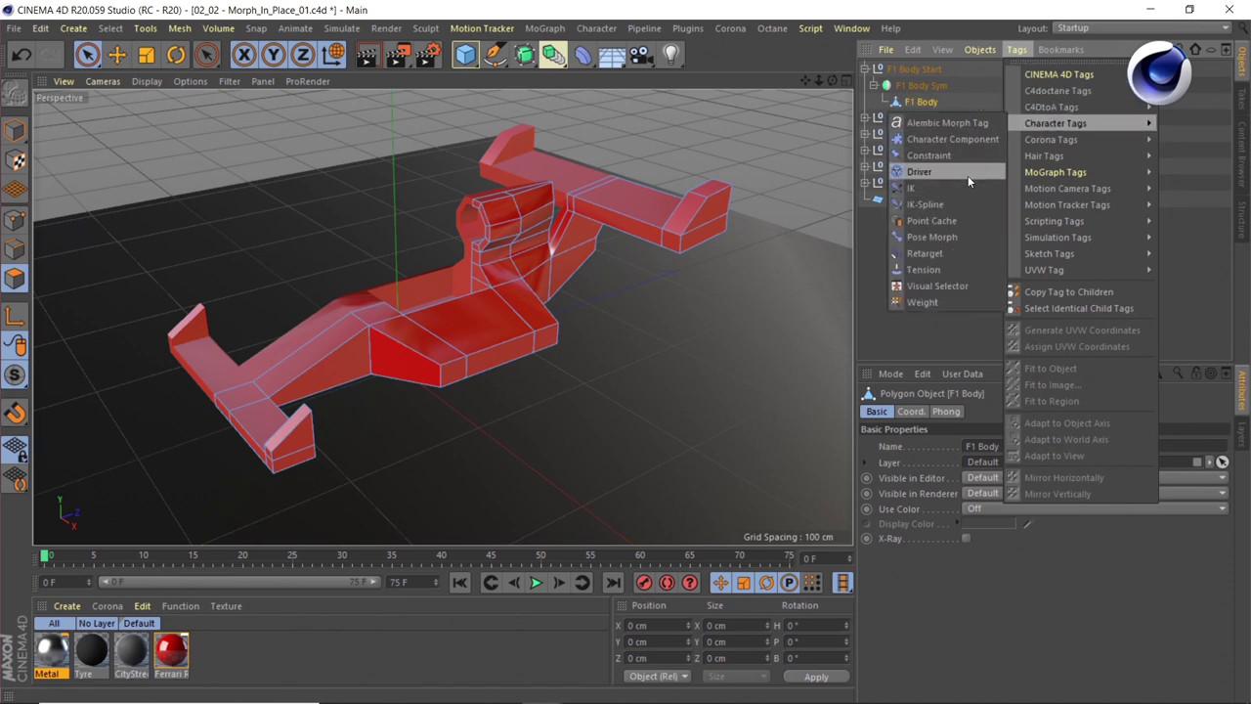
pyautogui.click(963, 239)
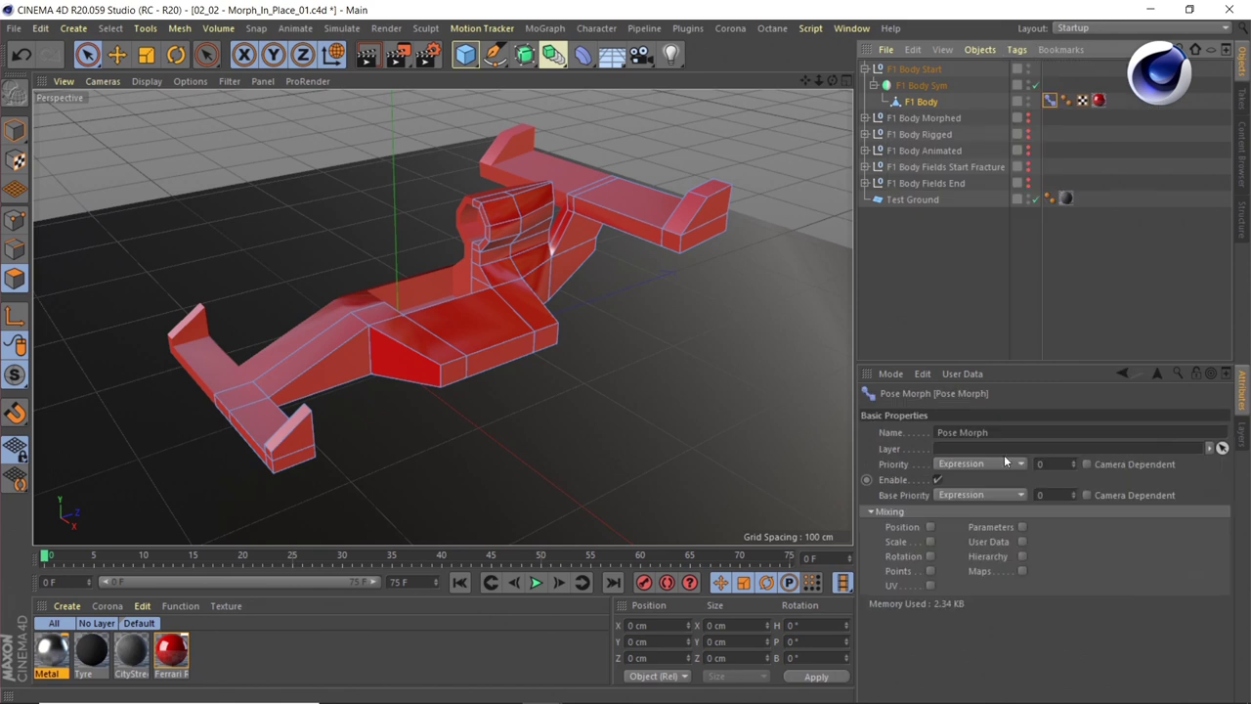
pyautogui.click(931, 571)
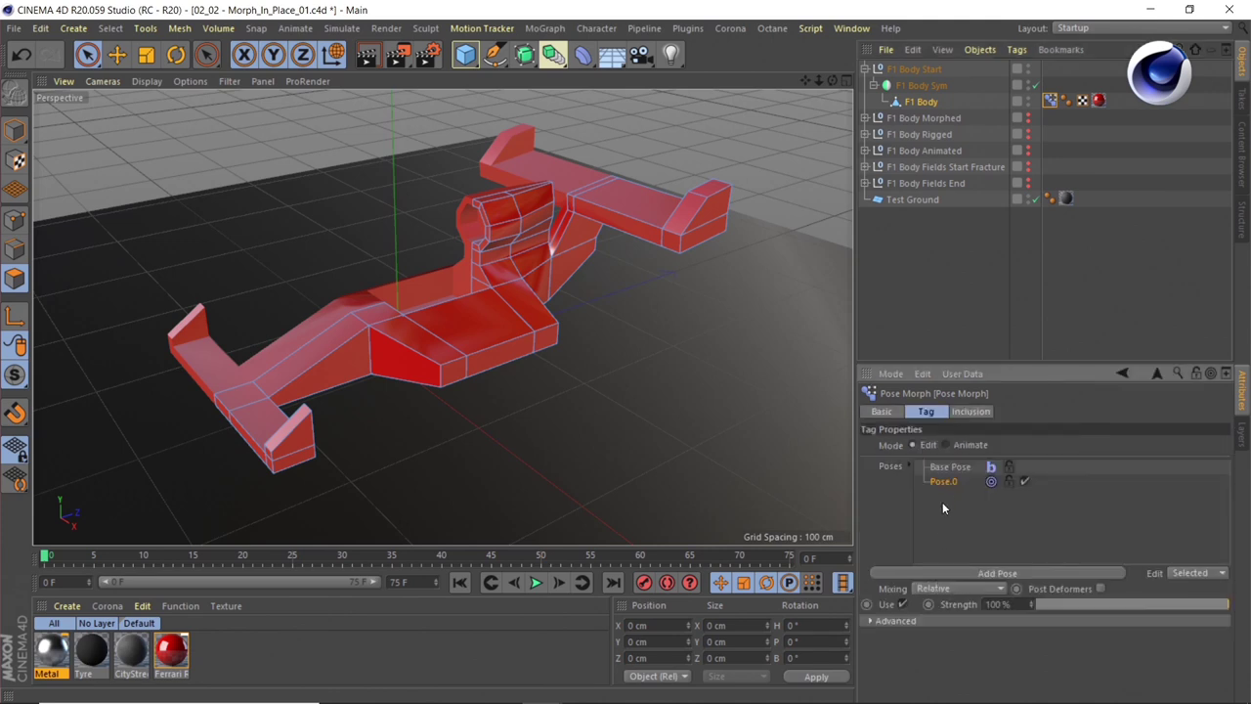
# - In Pose.0, shrink the outer side-panel polygons and move them inward to about X 44.9 cm
pyautogui.click(953, 467)
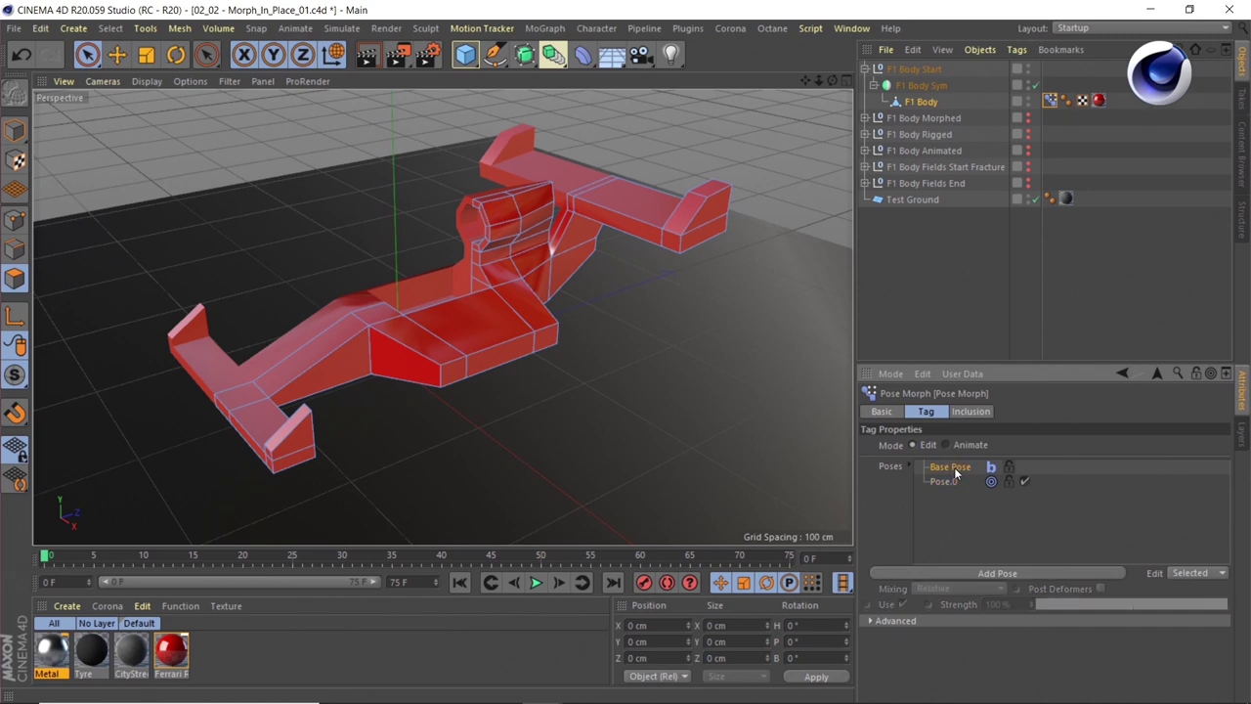
pyautogui.click(952, 483)
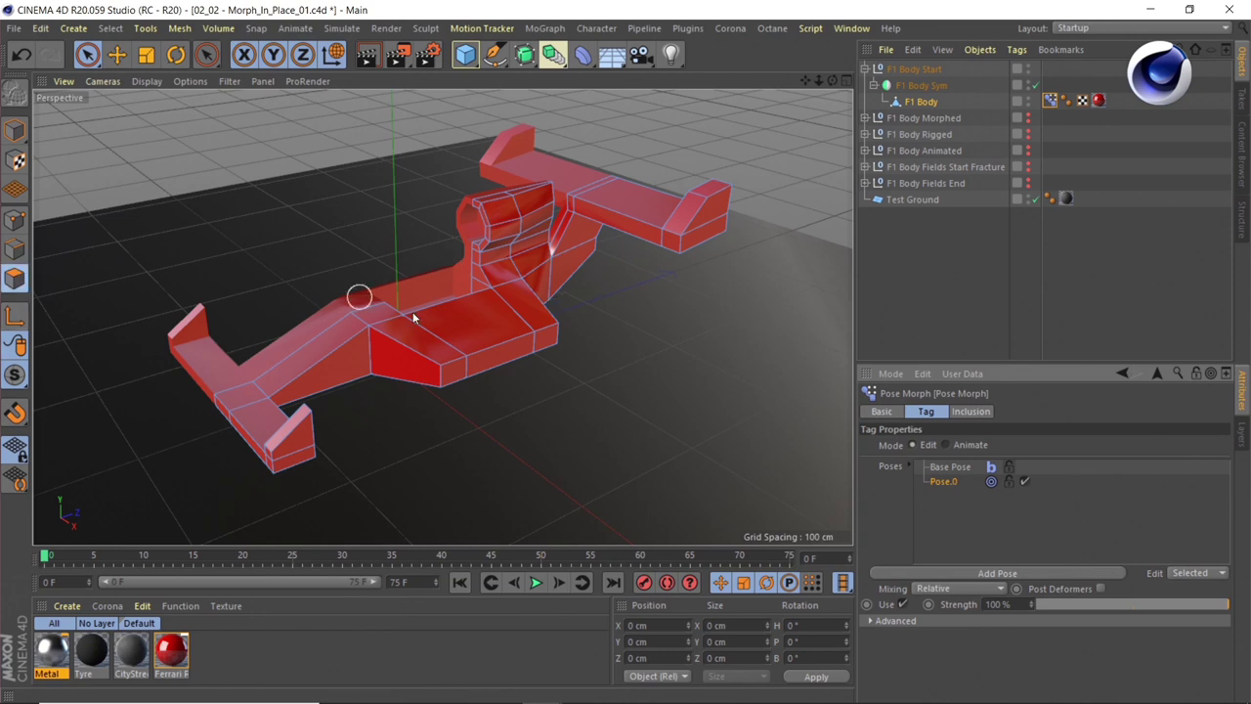
pyautogui.moveTo(469, 362)
pyautogui.mouseDown()
pyautogui.moveTo(535, 368)
pyautogui.moveTo(553, 341)
pyautogui.mouseUp()
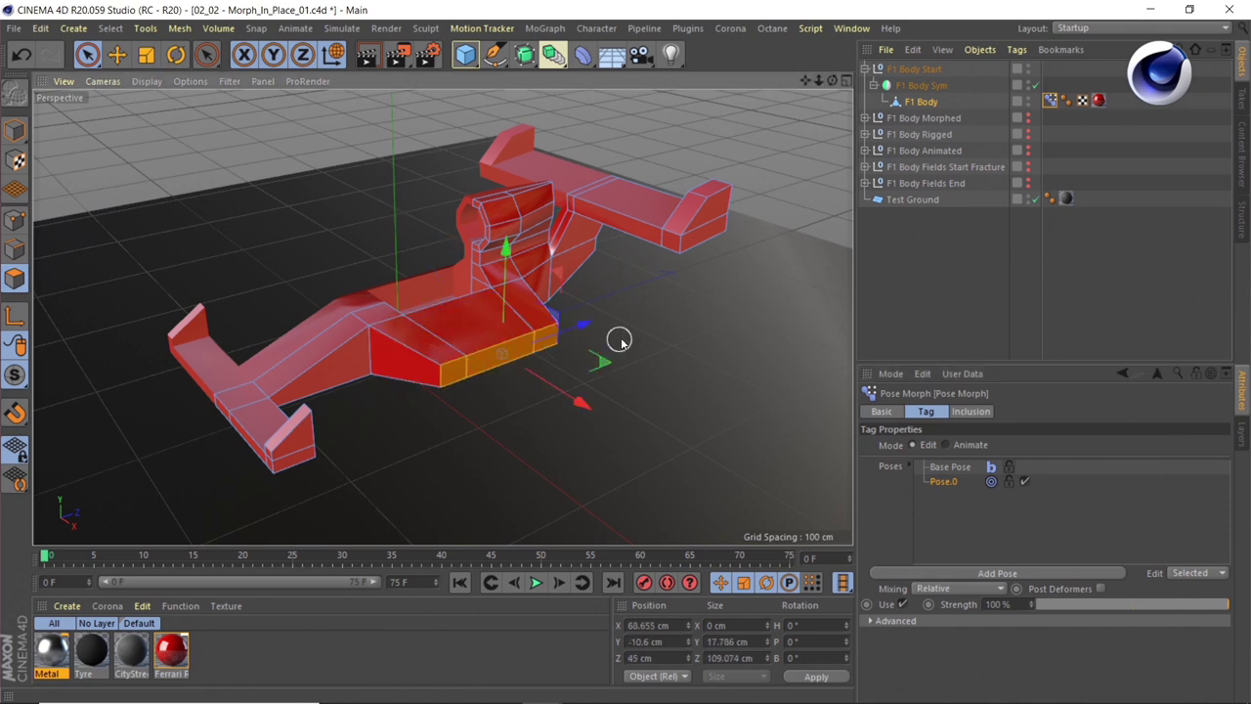
pyautogui.press('e')
pyautogui.moveTo(664, 337); pyautogui.dragTo(547, 405)
pyautogui.click(1051, 101)
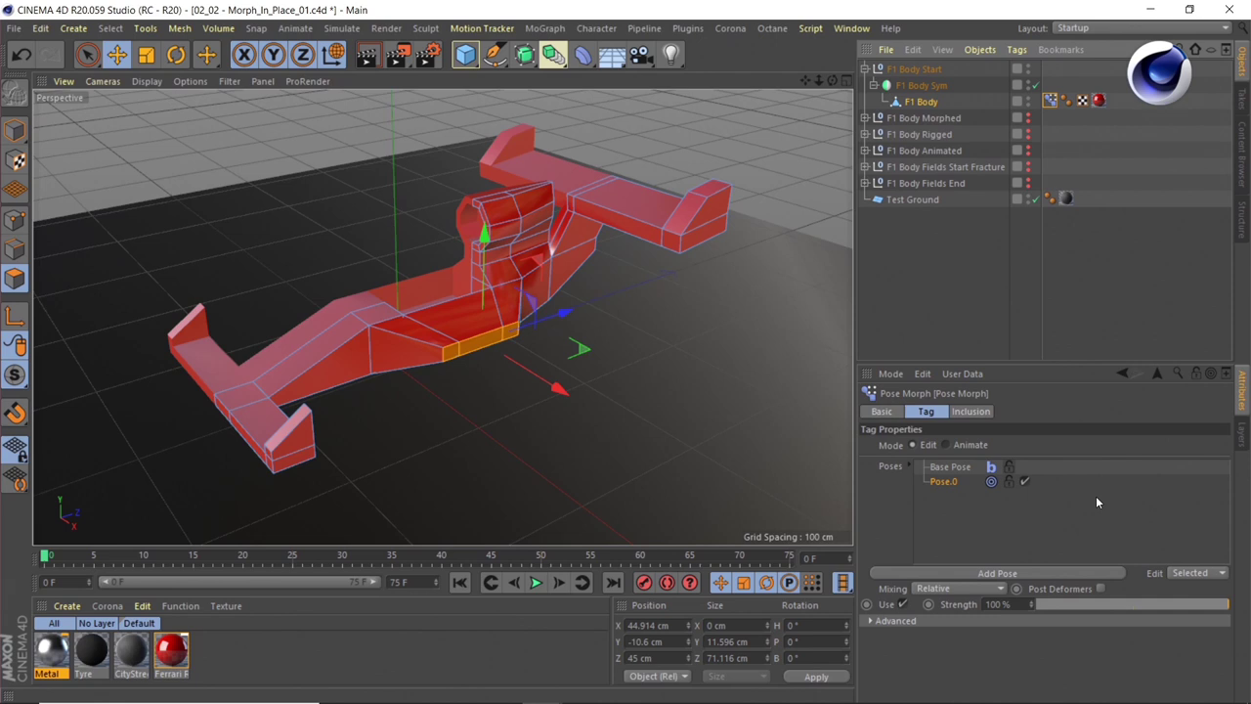
# - Set the Pose Morph tag's pose editing to In Place and add a second pose, Pose.1
pyautogui.click(1046, 571)
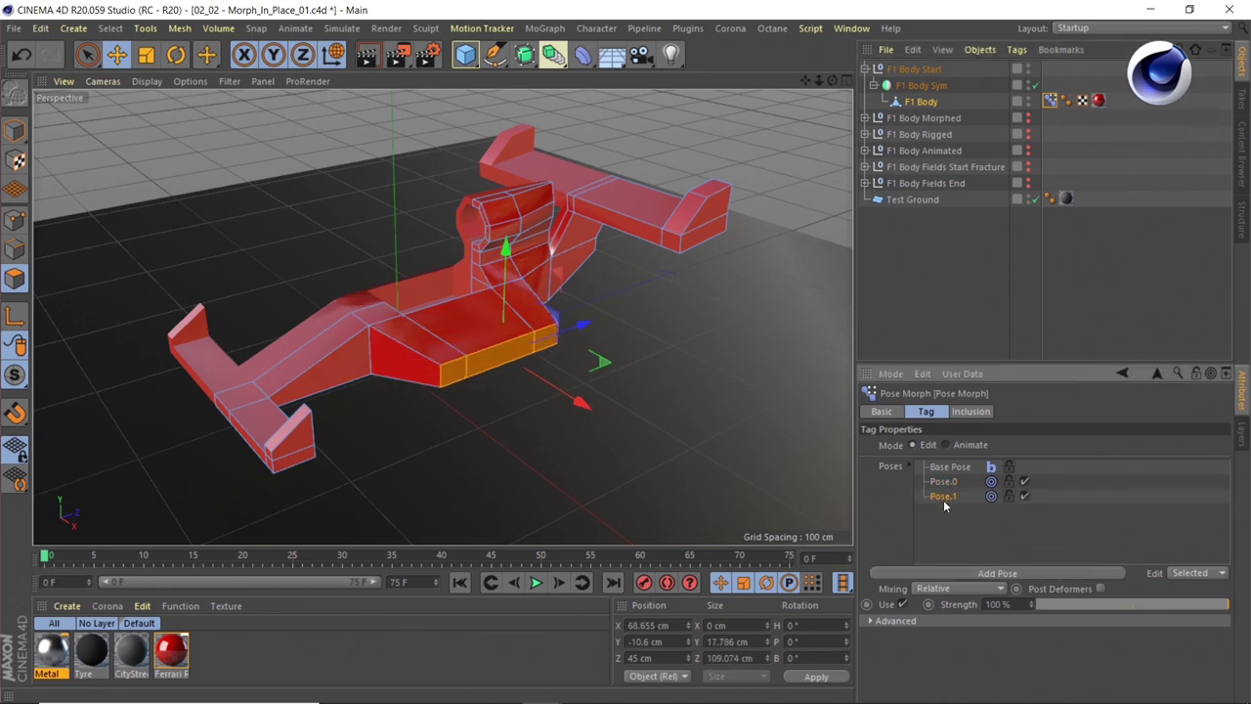
pyautogui.press('Delete')
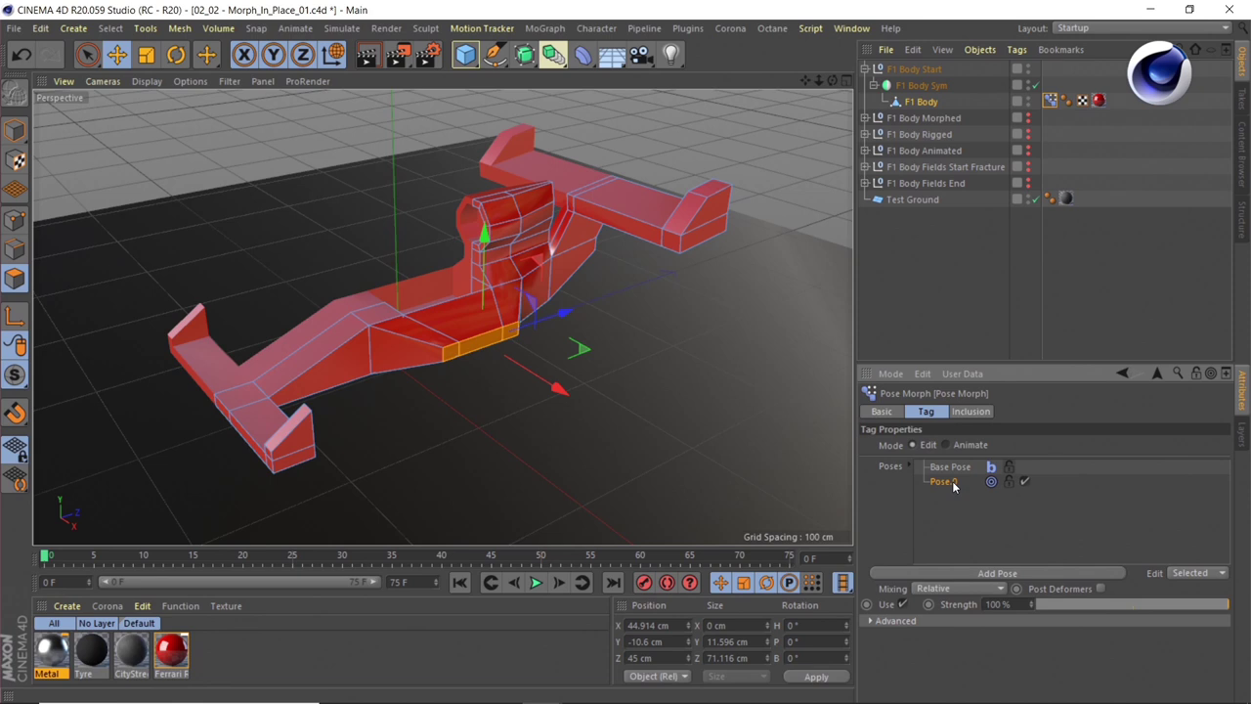
pyautogui.click(1200, 573)
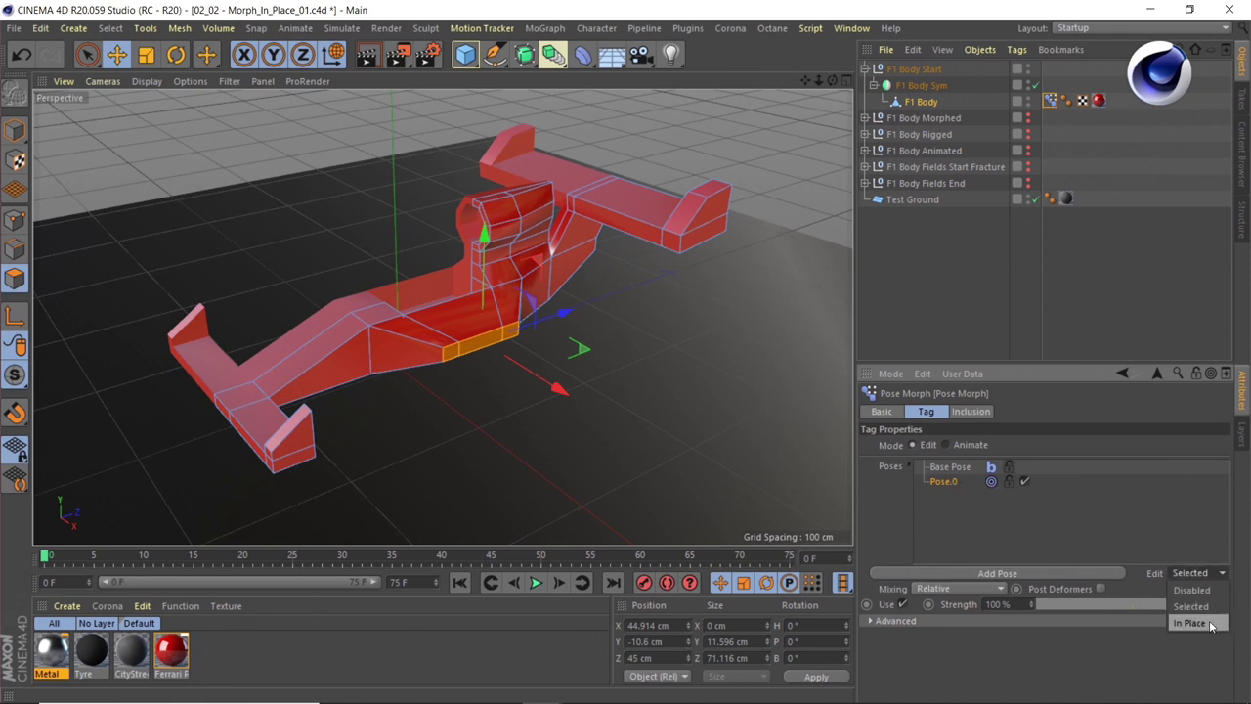
pyautogui.click(1188, 589)
pyautogui.click(1072, 573)
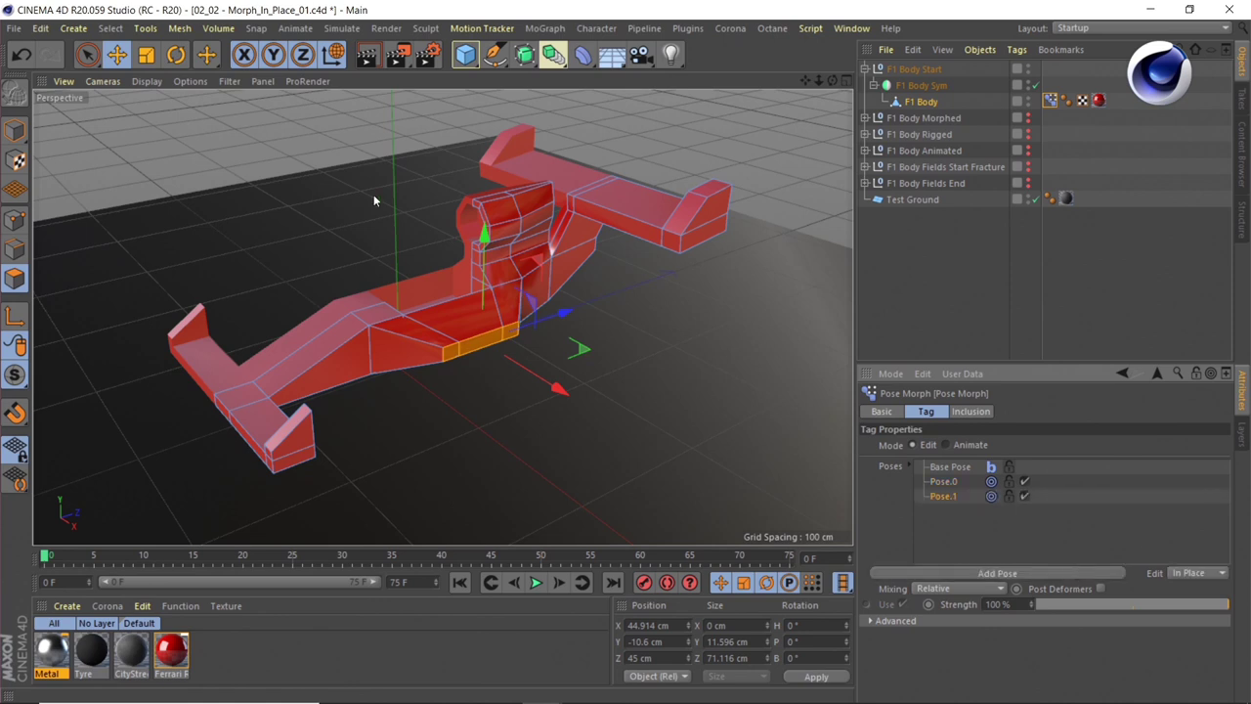
# - In Pose.1, move the side-panel polygons inward and up to about X 40.7 cm, Y 0.3 cm, and select the front wing endplate's top polygon
pyautogui.moveTo(557, 381)
pyautogui.mouseDown()
pyautogui.moveTo(536, 388)
pyautogui.moveTo(547, 391)
pyautogui.mouseUp()
pyautogui.moveTo(477, 234); pyautogui.dragTo(480, 219)
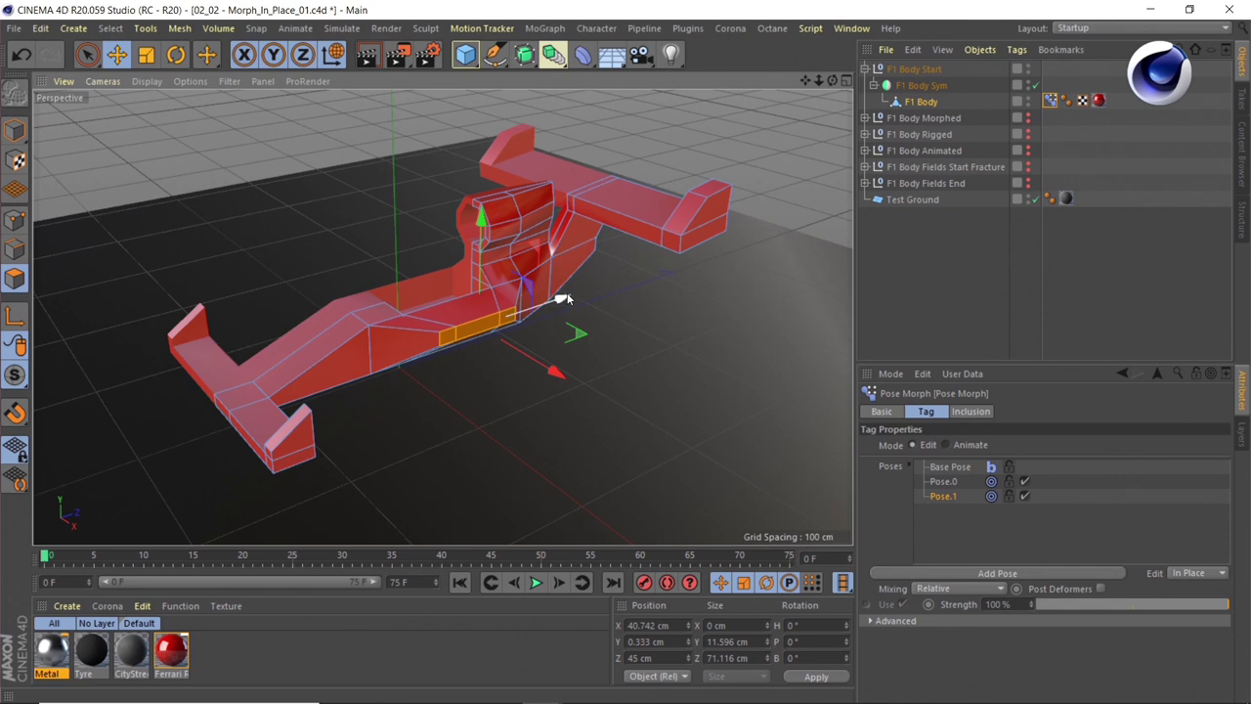
pyautogui.click(299, 422)
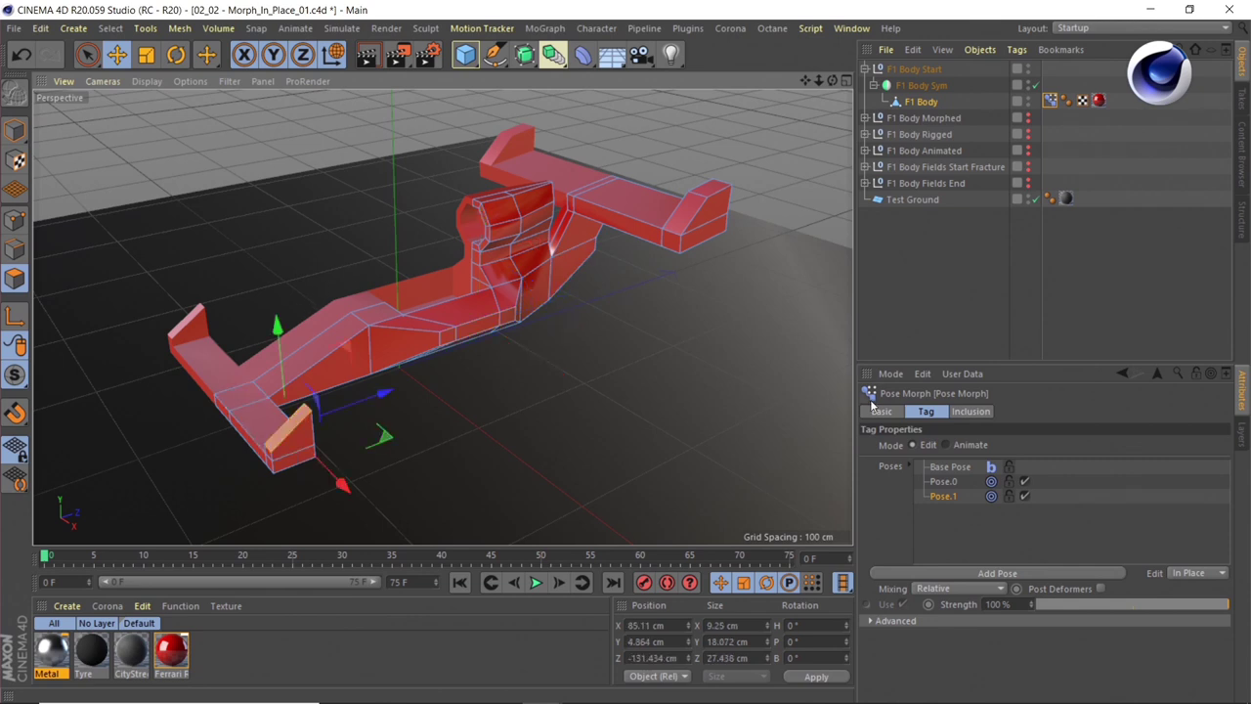
# - Switch the Pose Morph tag to Animate mode and test the Pose.1 and Pose.0 sliders, returning both to 0%
pyautogui.click(946, 444)
pyautogui.moveTo(1190, 520); pyautogui.dragTo(915, 521)
pyautogui.moveTo(1156, 501); pyautogui.dragTo(850, 503)
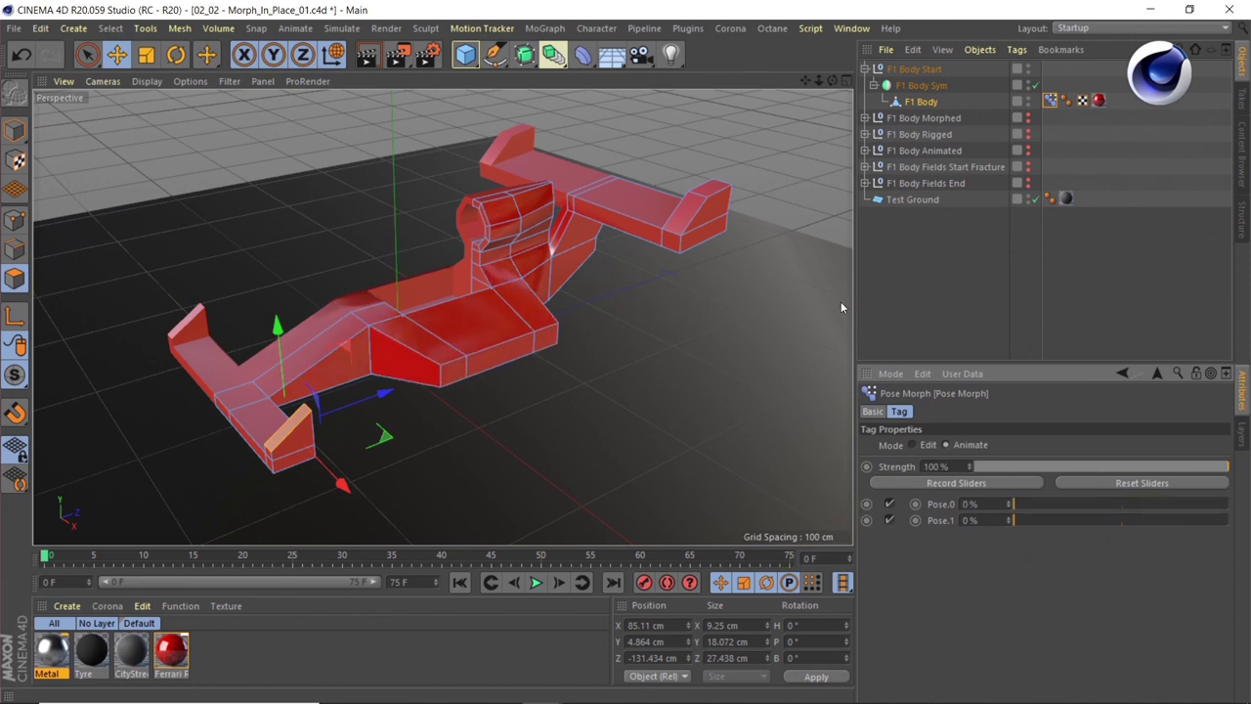
# - Collapse and hide the F1 Body Start group, and make the F1 Body Morphed group visible in its place
pyautogui.click(923, 118)
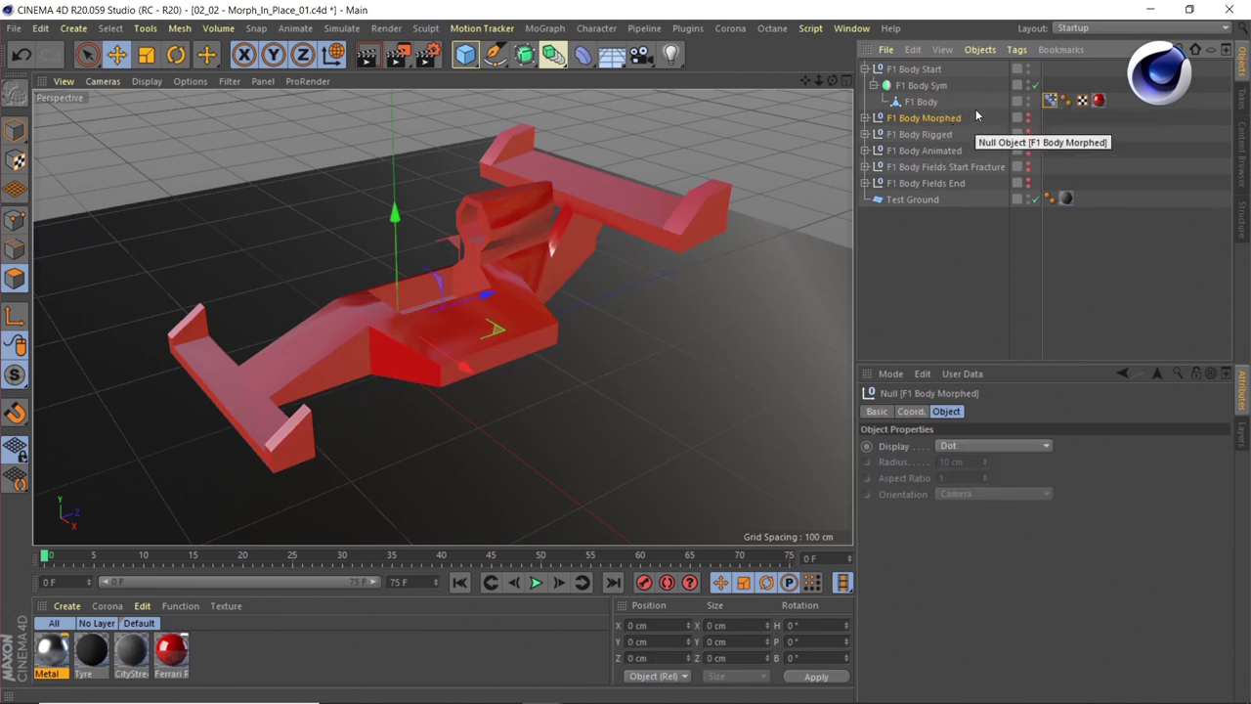
pyautogui.click(913, 69)
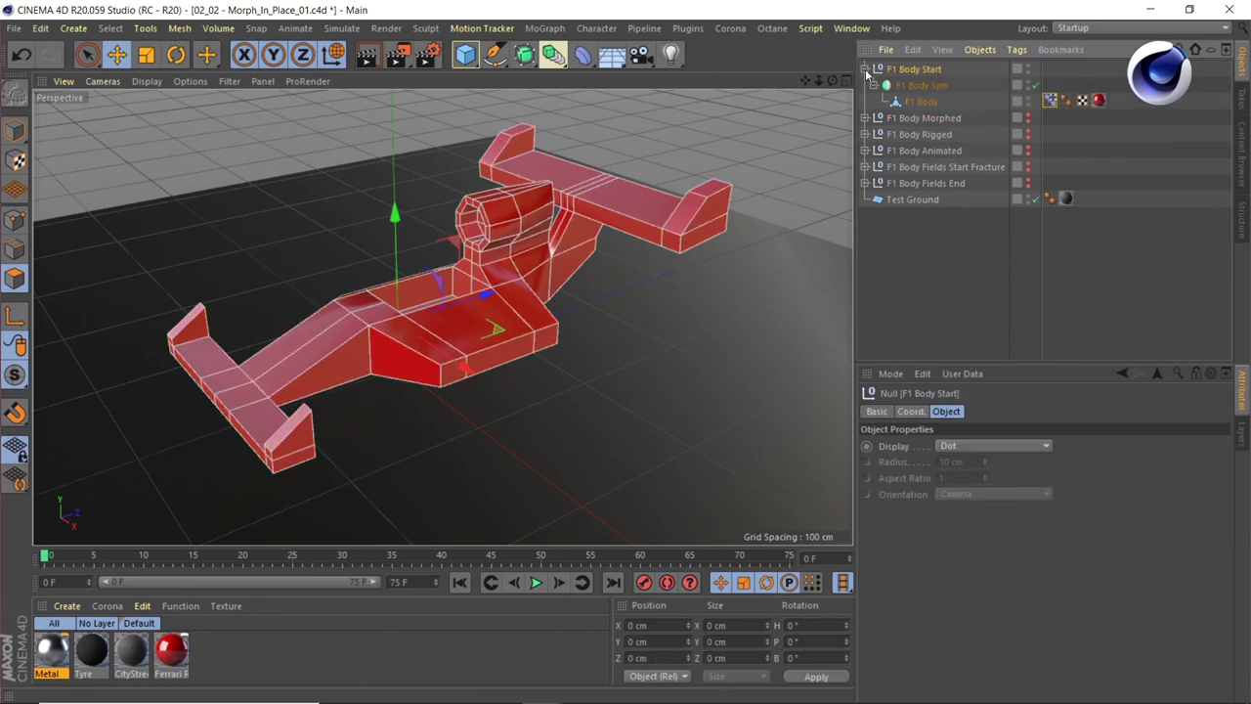
pyautogui.click(865, 69)
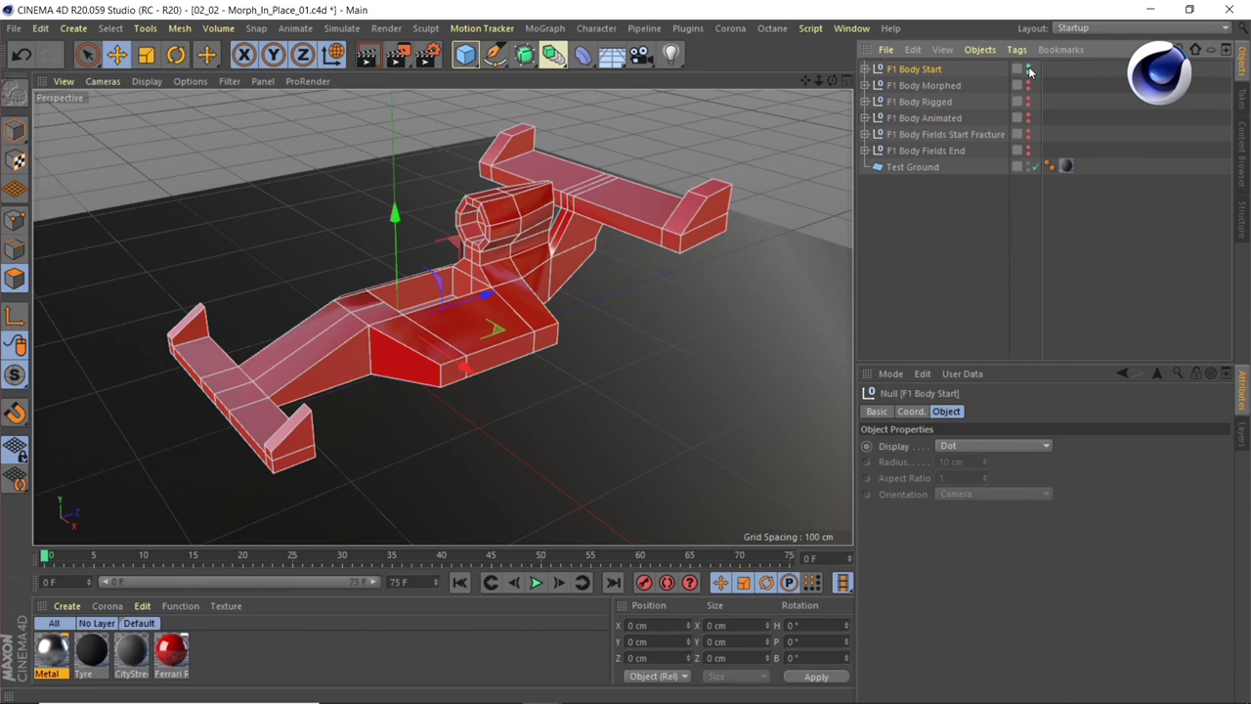
pyautogui.click(1028, 69)
pyautogui.click(1028, 86)
pyautogui.click(944, 85)
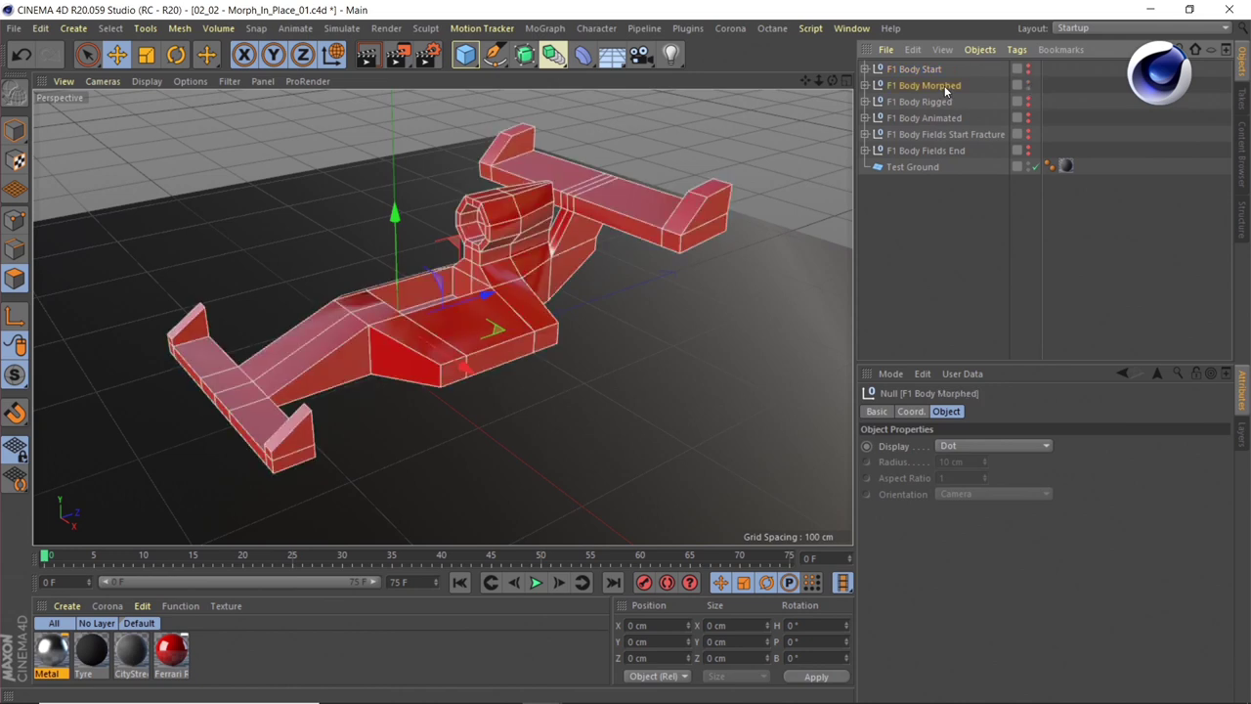
# - Expand F1 Body Morphed and examine the Phase 01 to Phase 07 sliders of its Pose Morph tag
pyautogui.click(865, 85)
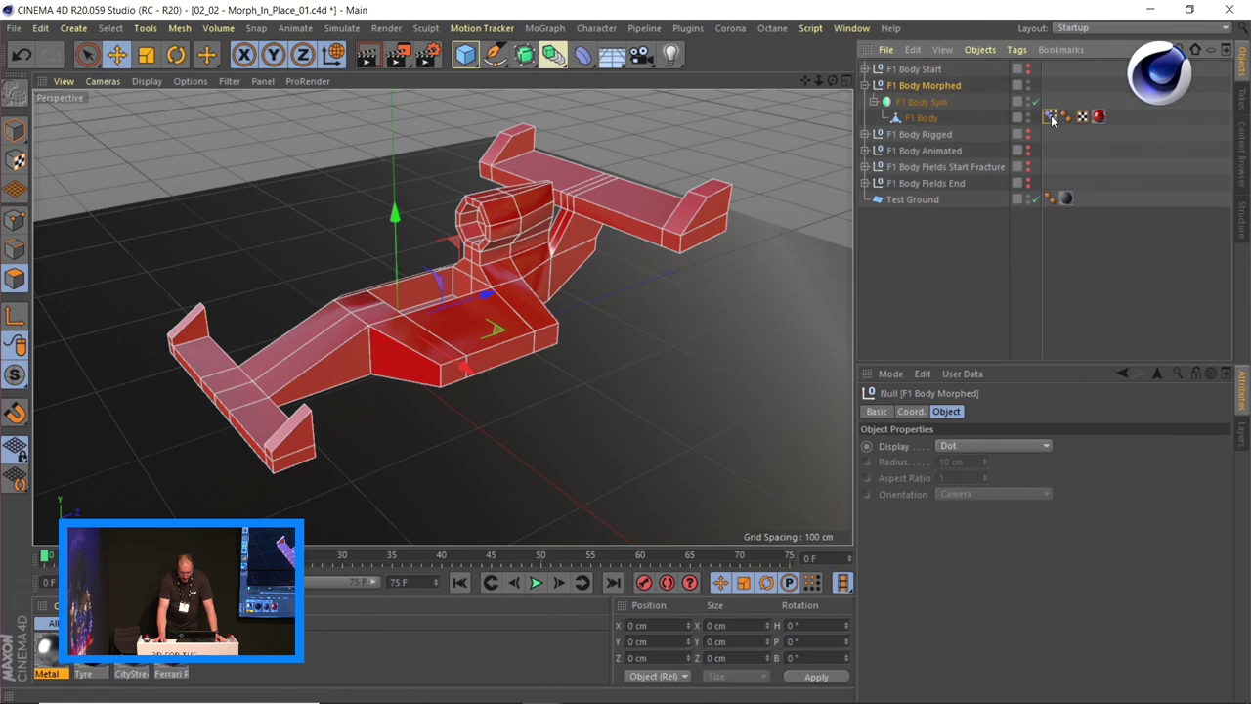
pyautogui.click(1050, 116)
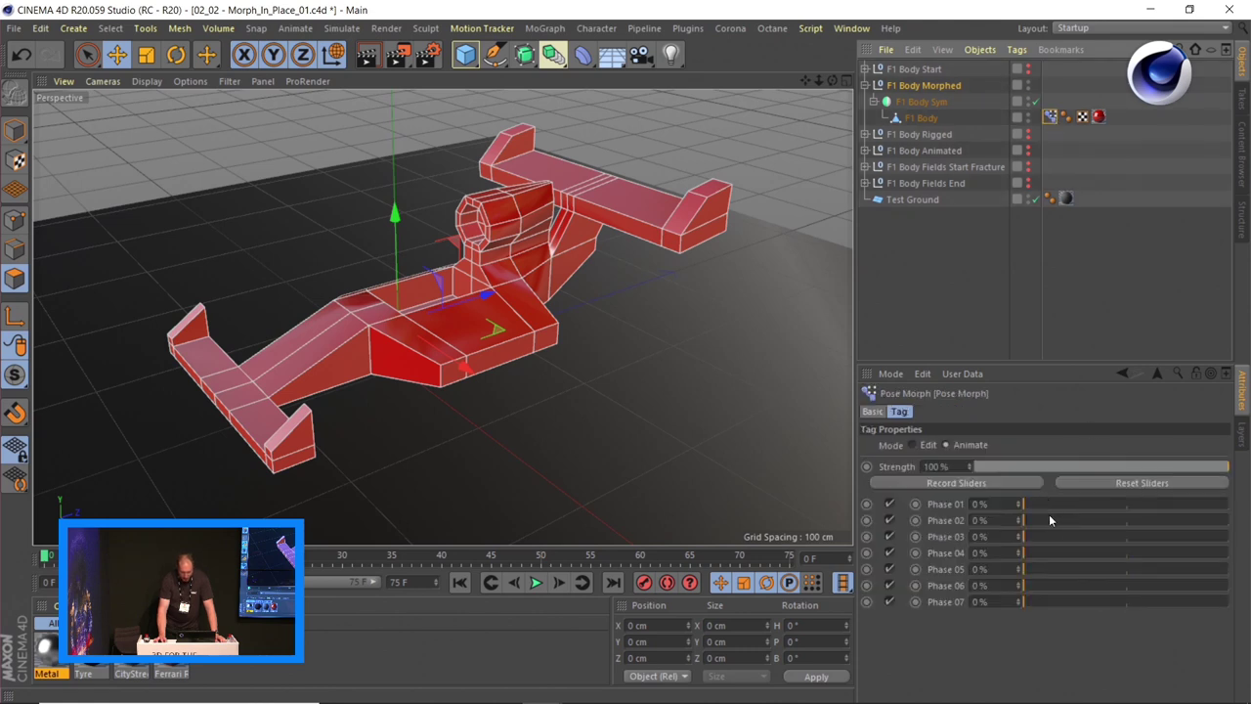
pyautogui.moveTo(1036, 603)
pyautogui.mouseDown()
pyautogui.moveTo(1048, 596)
pyautogui.moveTo(1033, 590)
pyautogui.moveTo(1202, 598)
pyautogui.moveTo(1023, 590)
pyautogui.mouseUp()
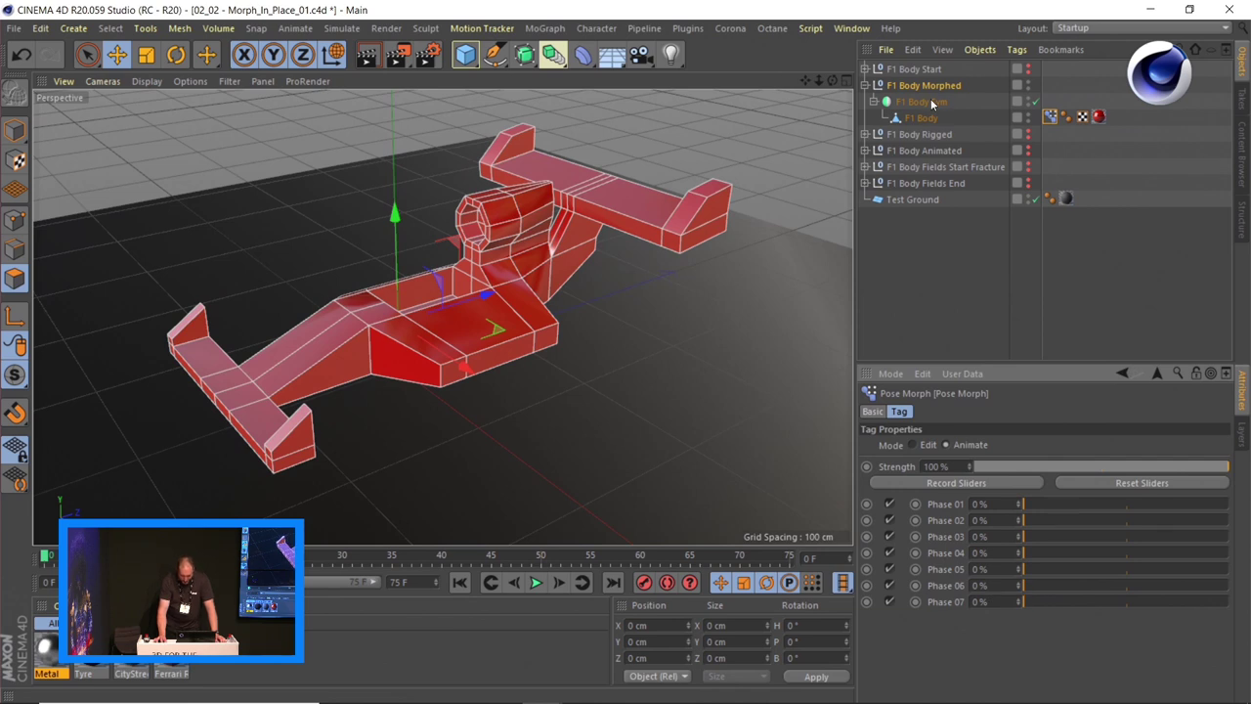
# - Hide the F1 Body Morphed group and collapse its hierarchy
pyautogui.click(946, 86)
pyautogui.click(1027, 84)
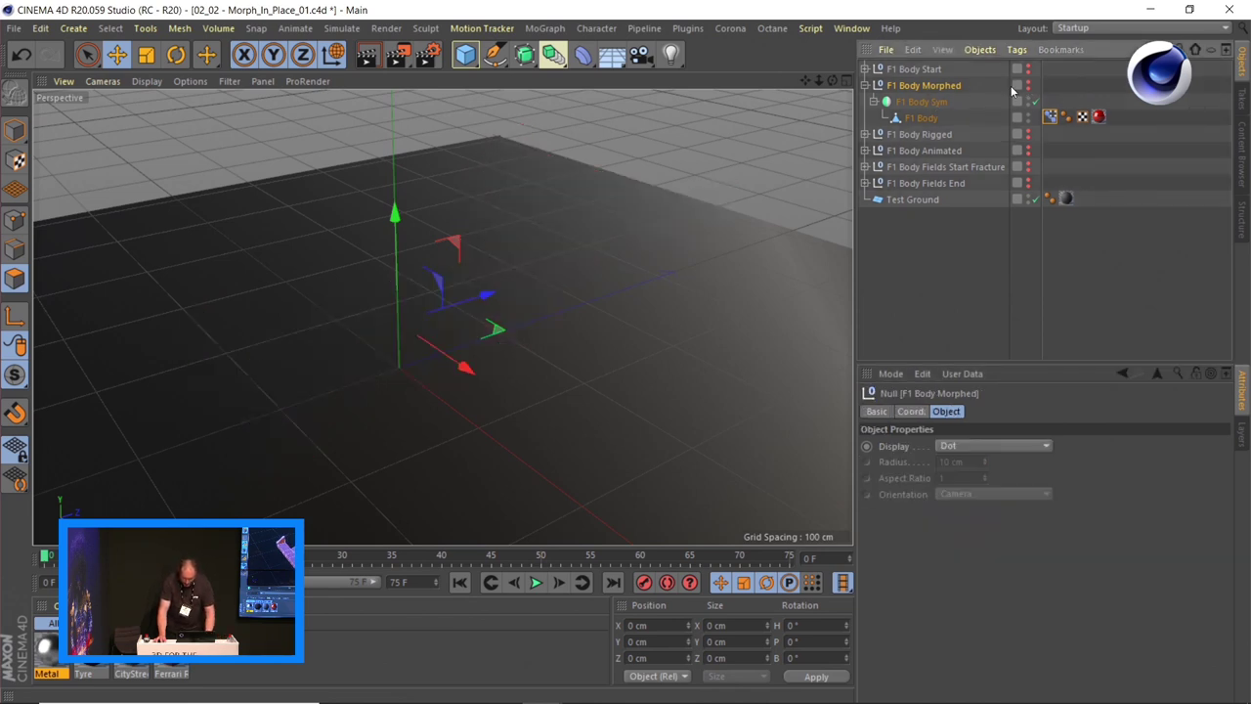
pyautogui.click(864, 86)
# - Expand and show the F1 Body Rigged group, and raise its Controller's F1 Morph value to 99%
pyautogui.click(940, 101)
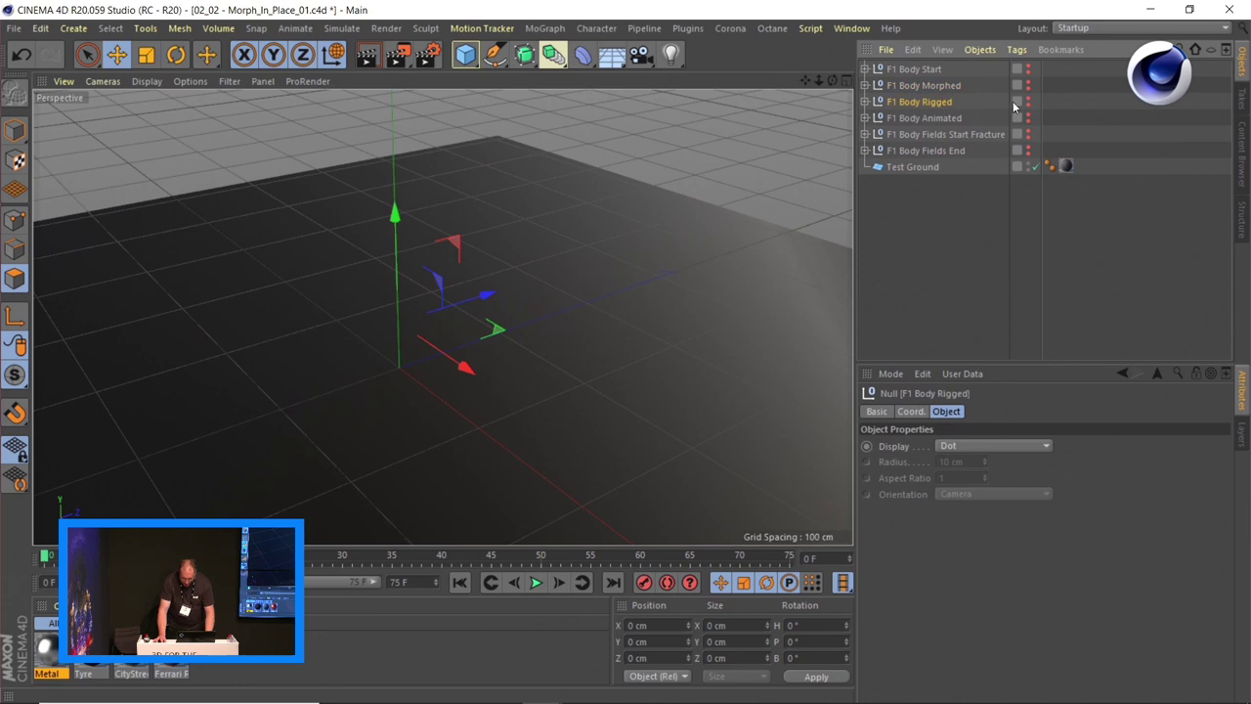
pyautogui.click(1027, 99)
pyautogui.click(1027, 99)
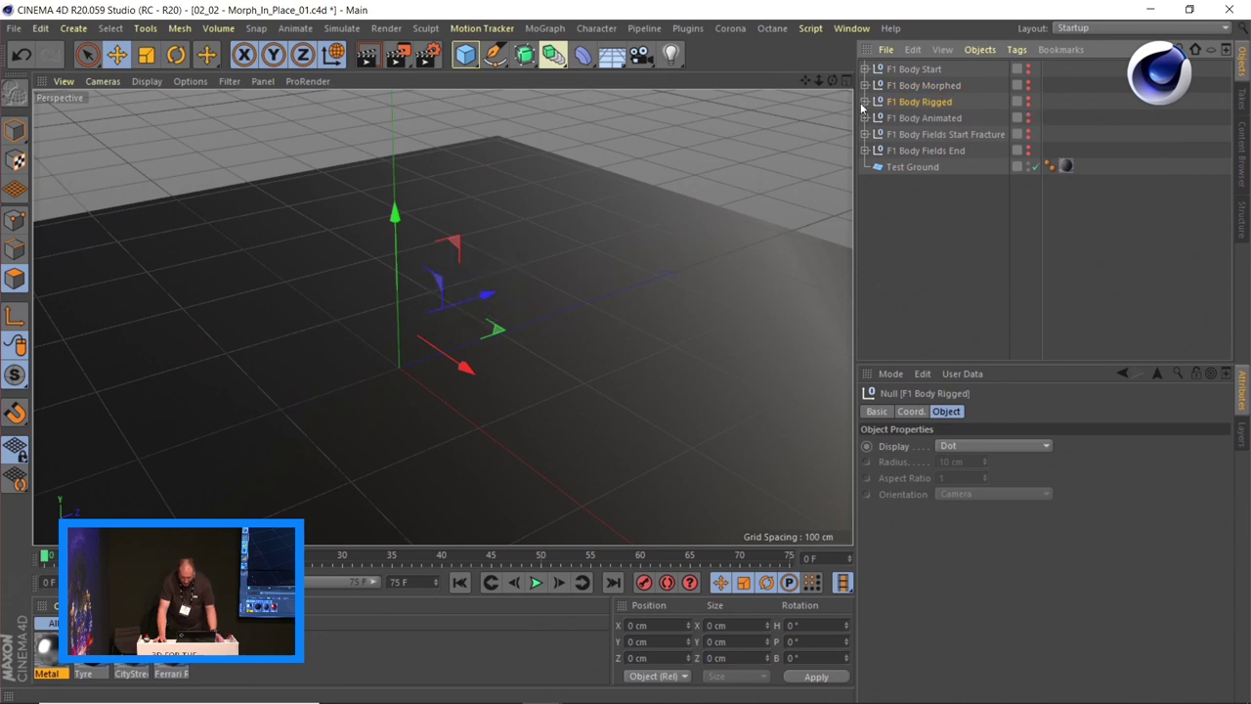
pyautogui.click(865, 102)
pyautogui.click(1027, 100)
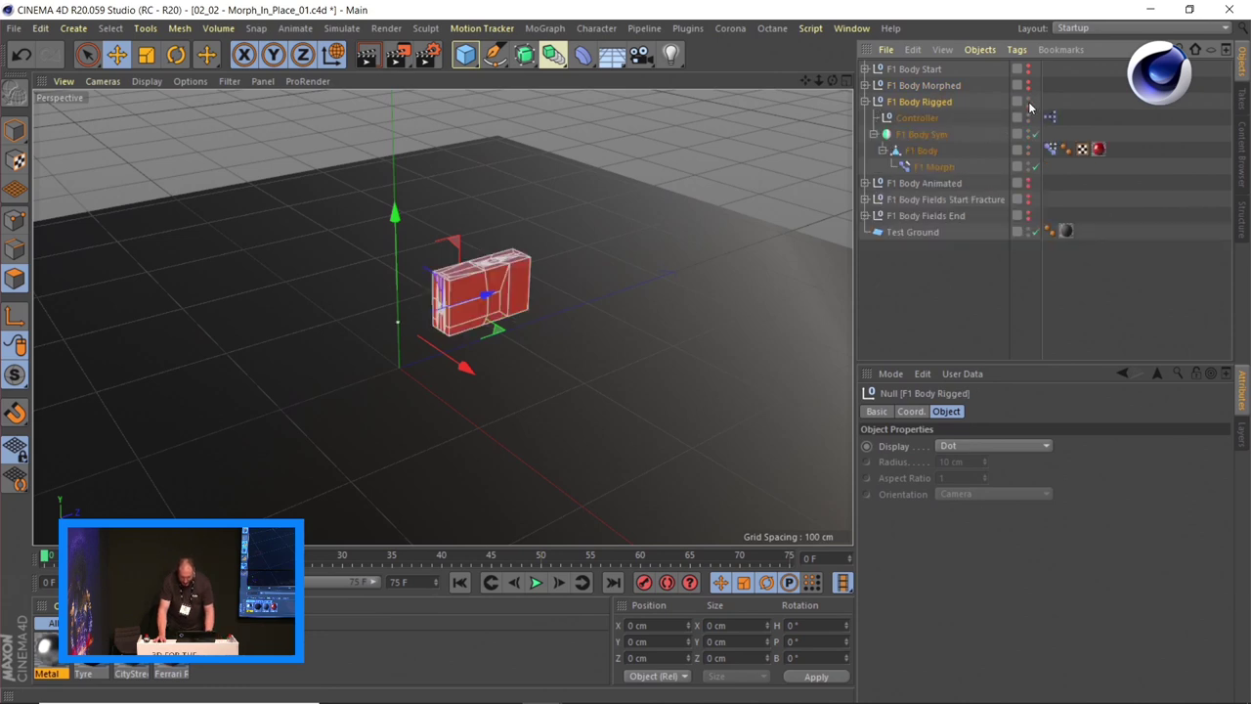
pyautogui.click(916, 117)
pyautogui.moveTo(995, 533); pyautogui.dragTo(1223, 529)
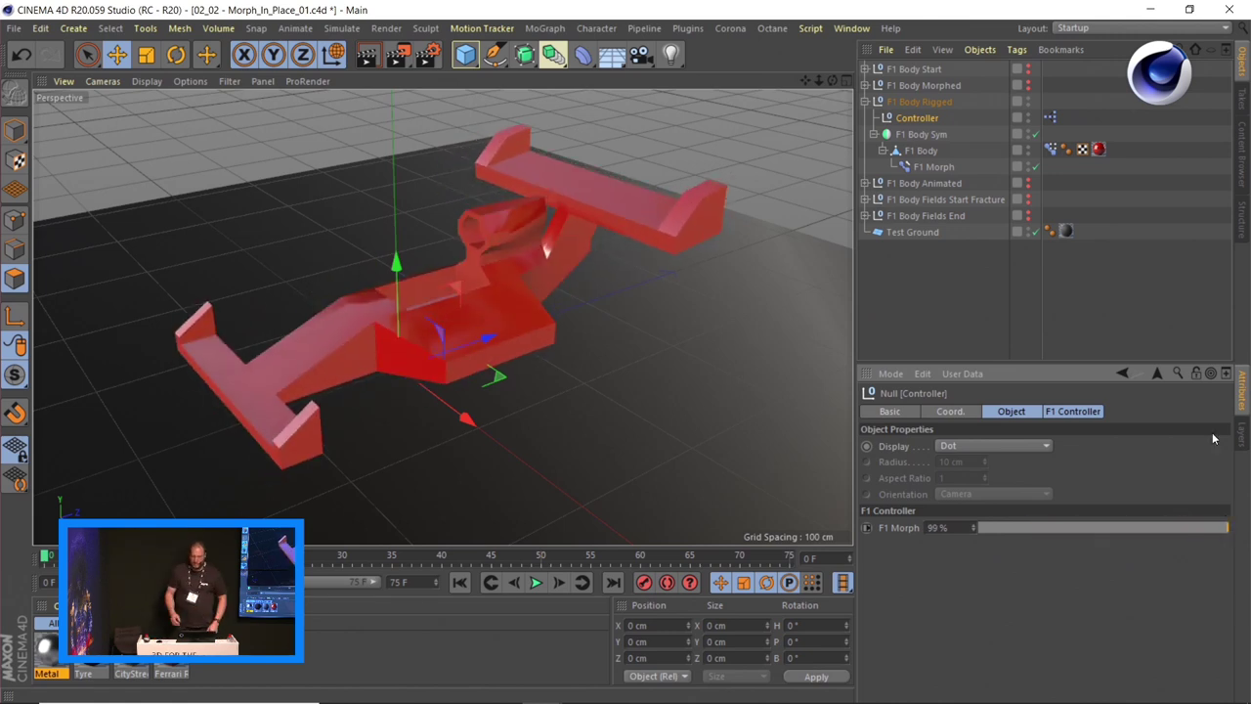
# - Examine the rigged body's F1 Morph deformer, including its linked Pose Morph targets and its falloff settings
pyautogui.click(923, 152)
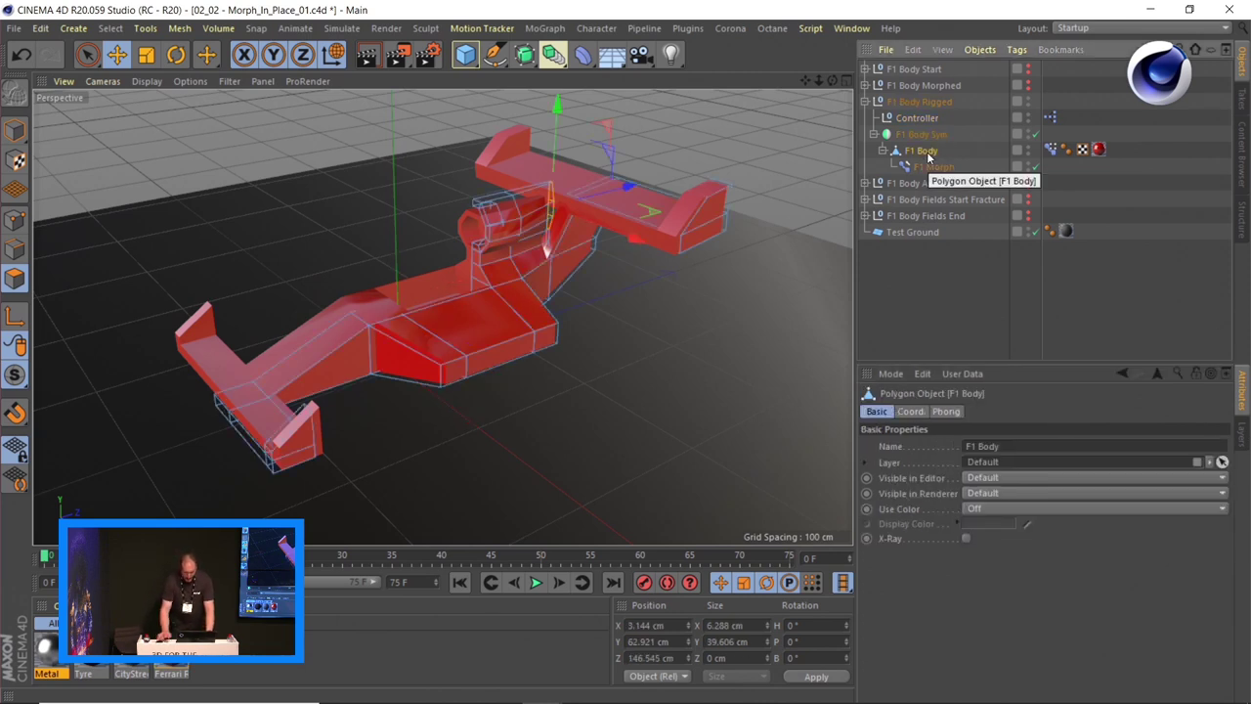
pyautogui.press('super+plus')
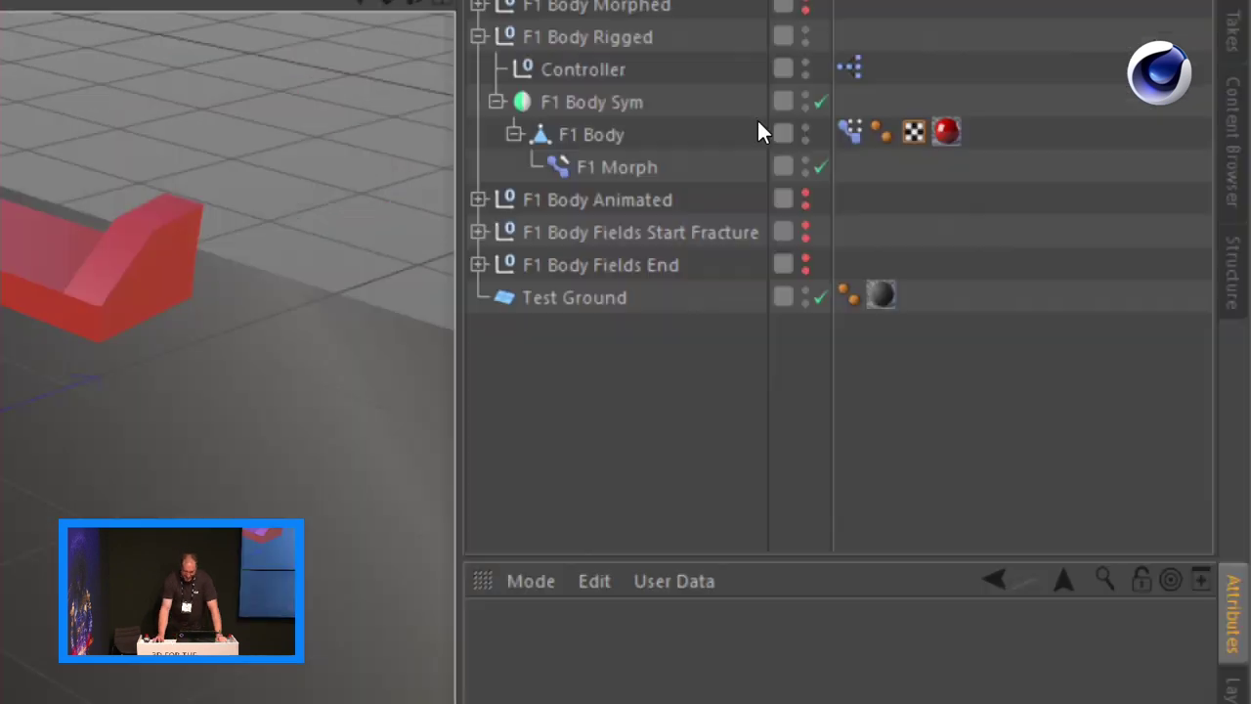
pyautogui.click(629, 163)
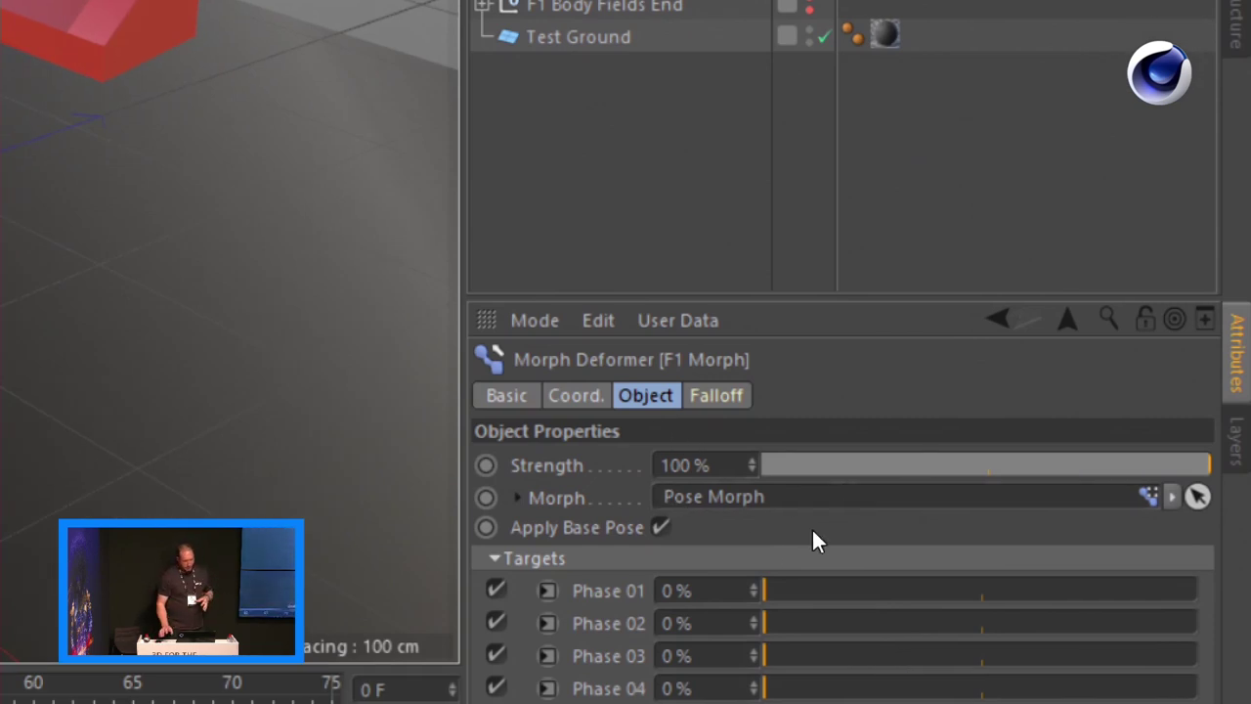
pyautogui.click(723, 397)
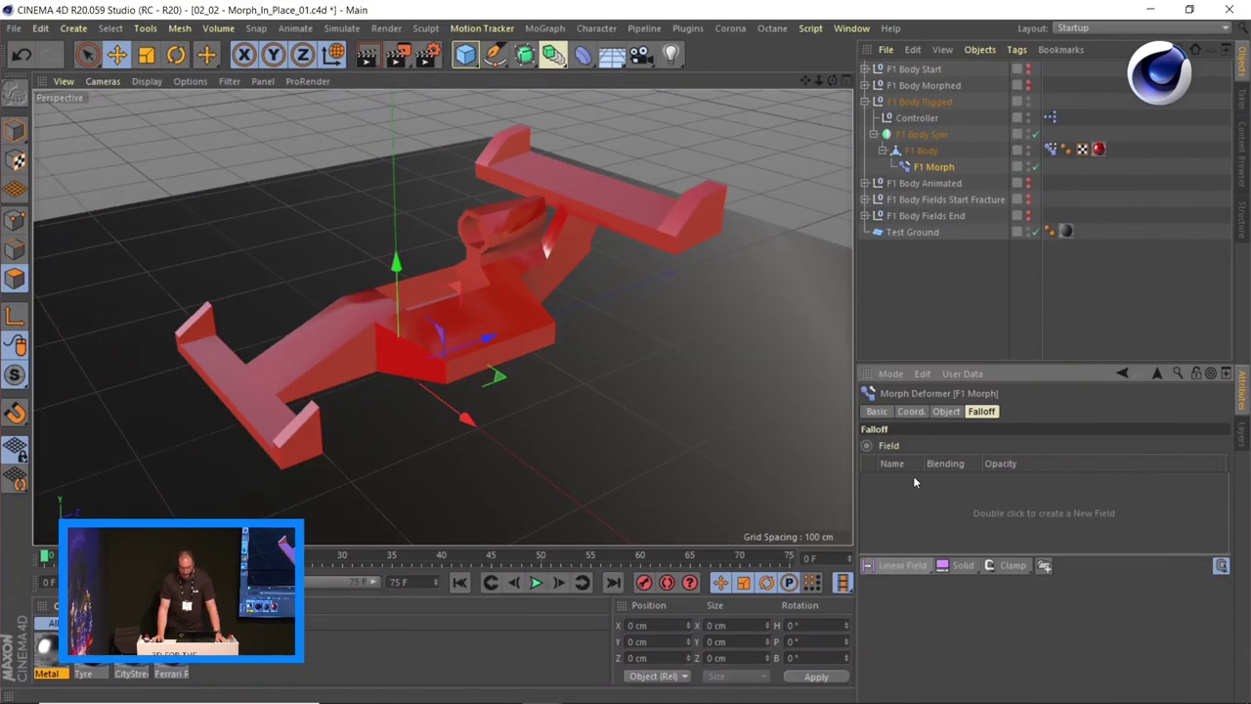
# - Collapse and hide F1 Body Rigged, and show F1 Body Animated with its hierarchy expanded
pyautogui.click(865, 102)
pyautogui.click(924, 102)
pyautogui.click(923, 118)
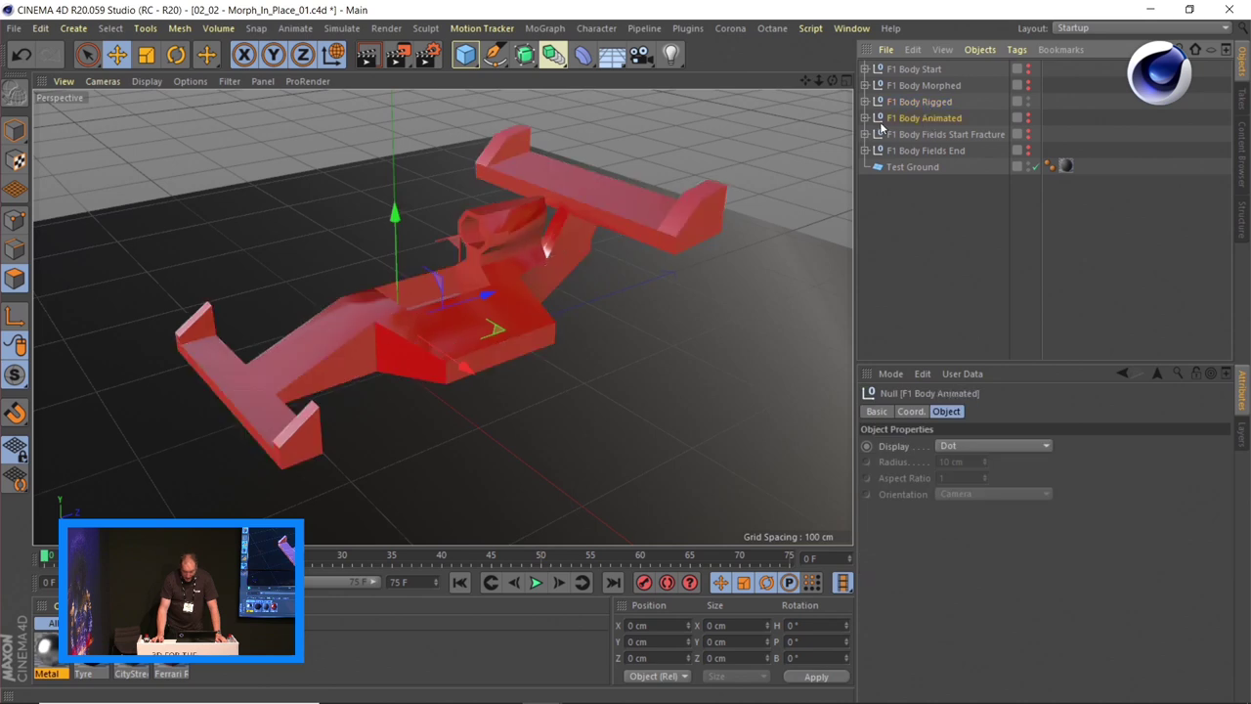
pyautogui.click(865, 117)
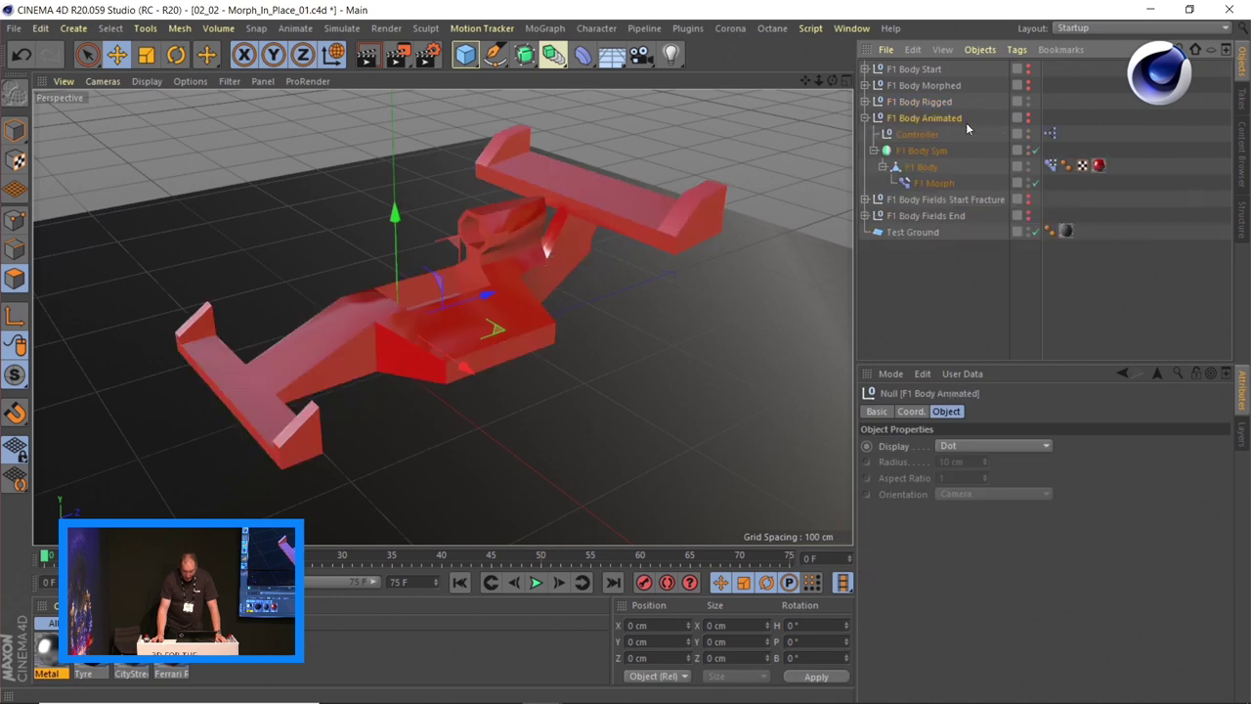
pyautogui.click(1027, 98)
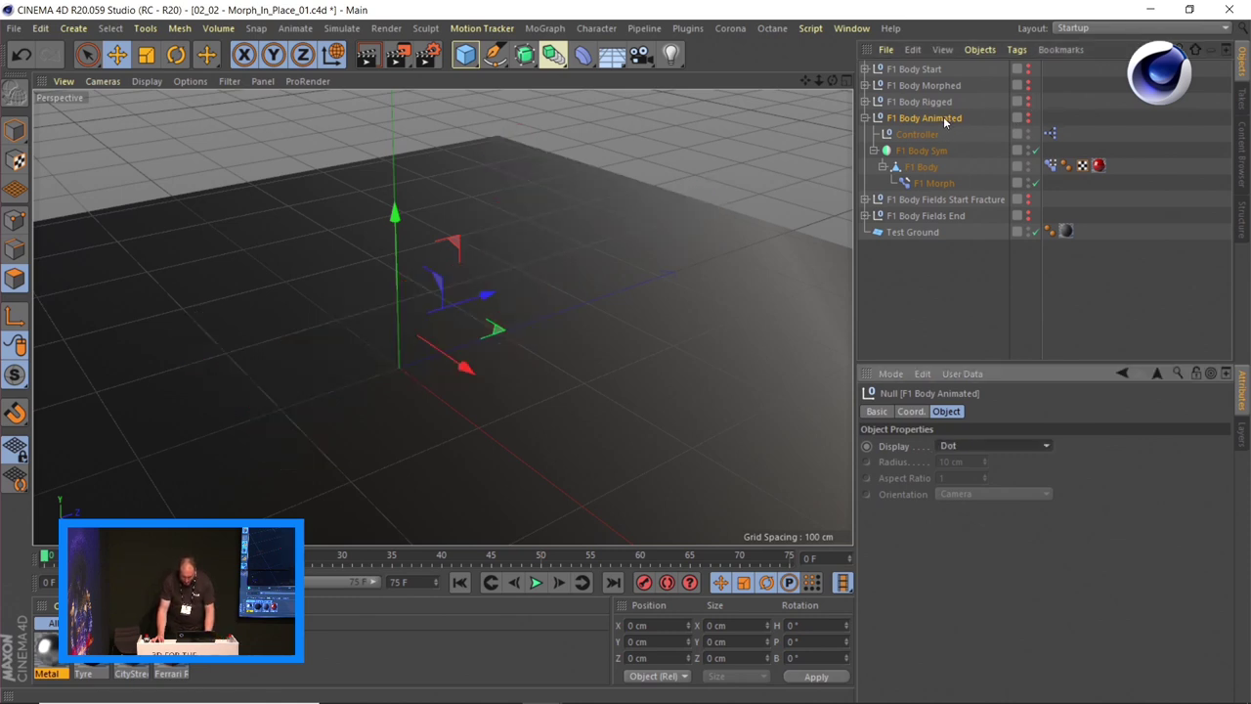
pyautogui.click(1027, 117)
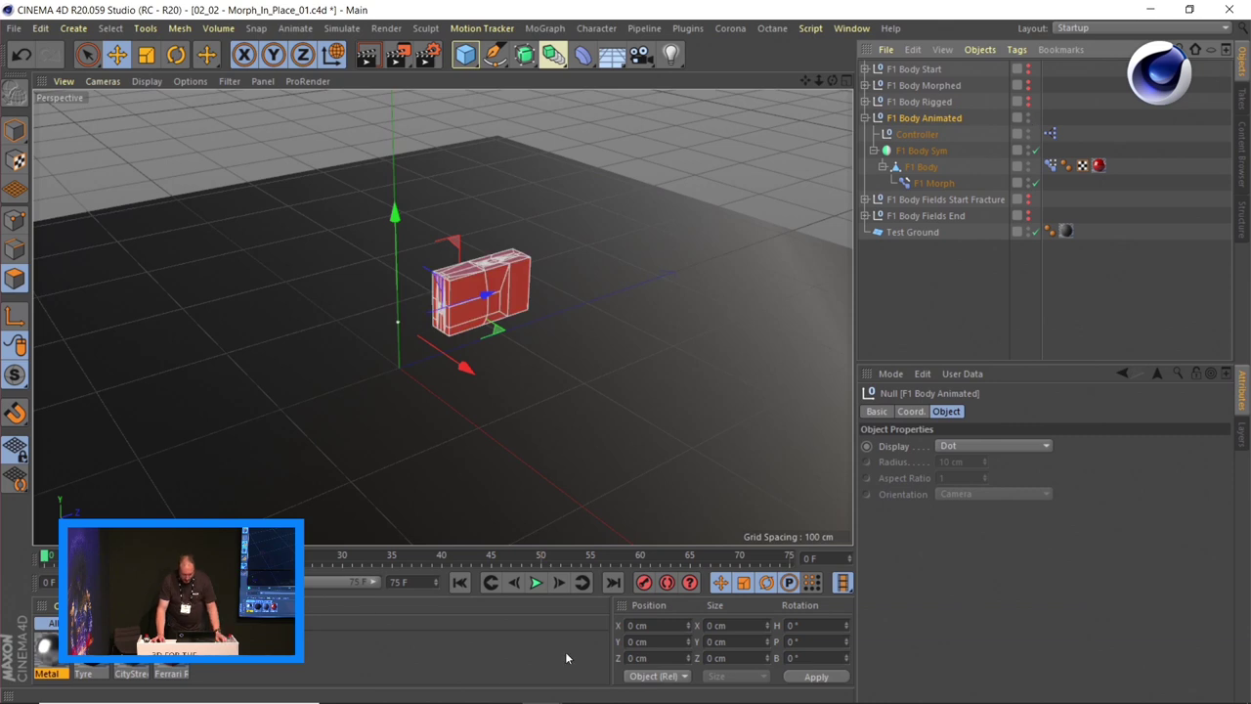
# - Play the unfolding animation of F1 Body Animated and stop it at frame 39
pyautogui.click(537, 583)
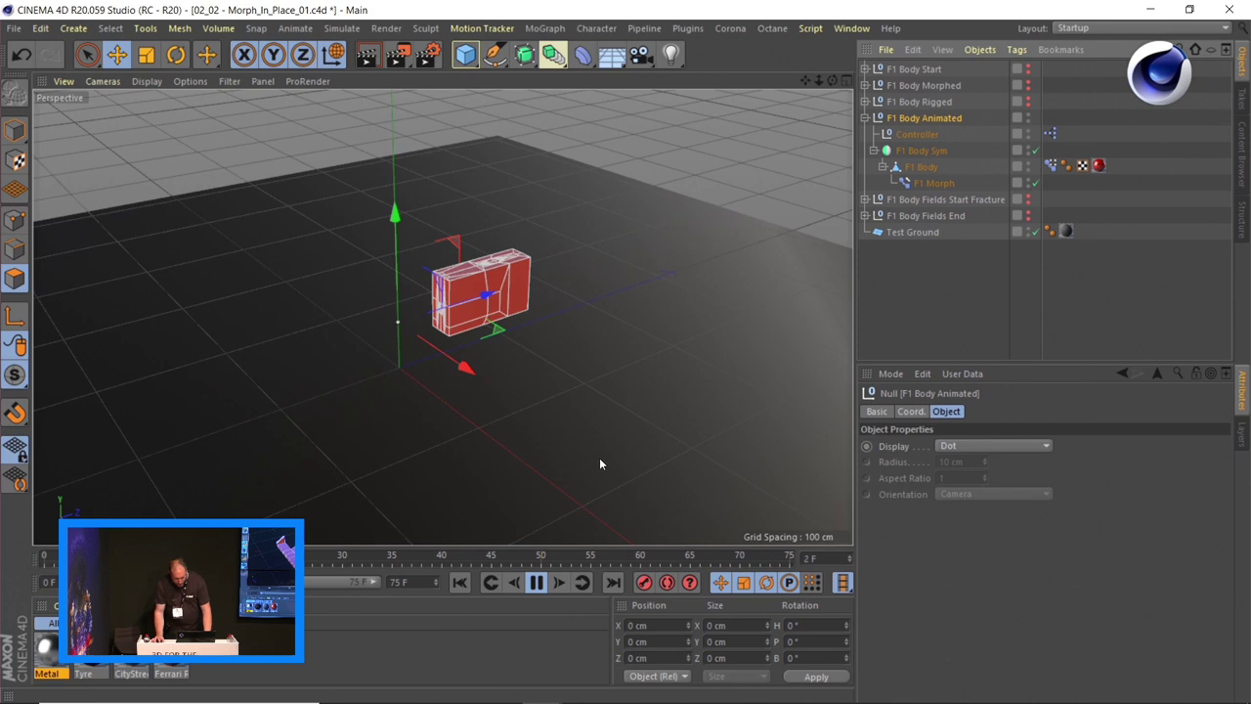
pyautogui.click(537, 582)
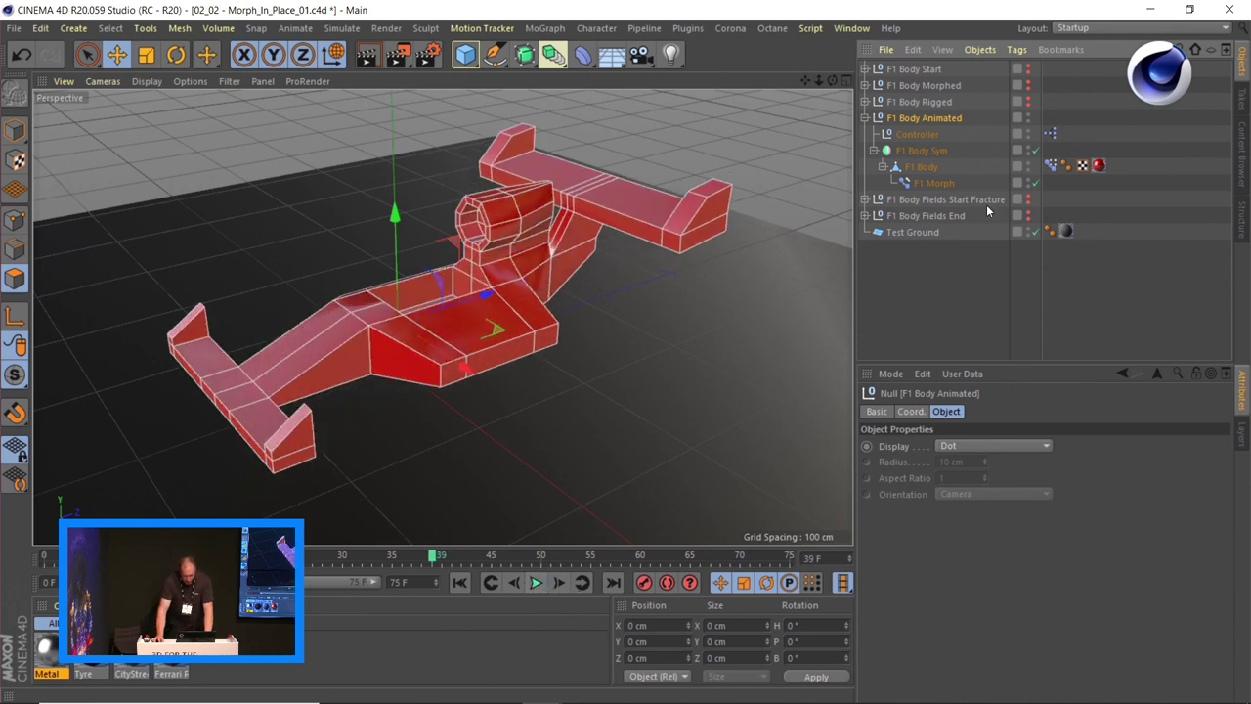
# - Add a Delay effector as a child of the animated F1 Body, directly below the F1 Morph deformer
pyautogui.click(941, 186)
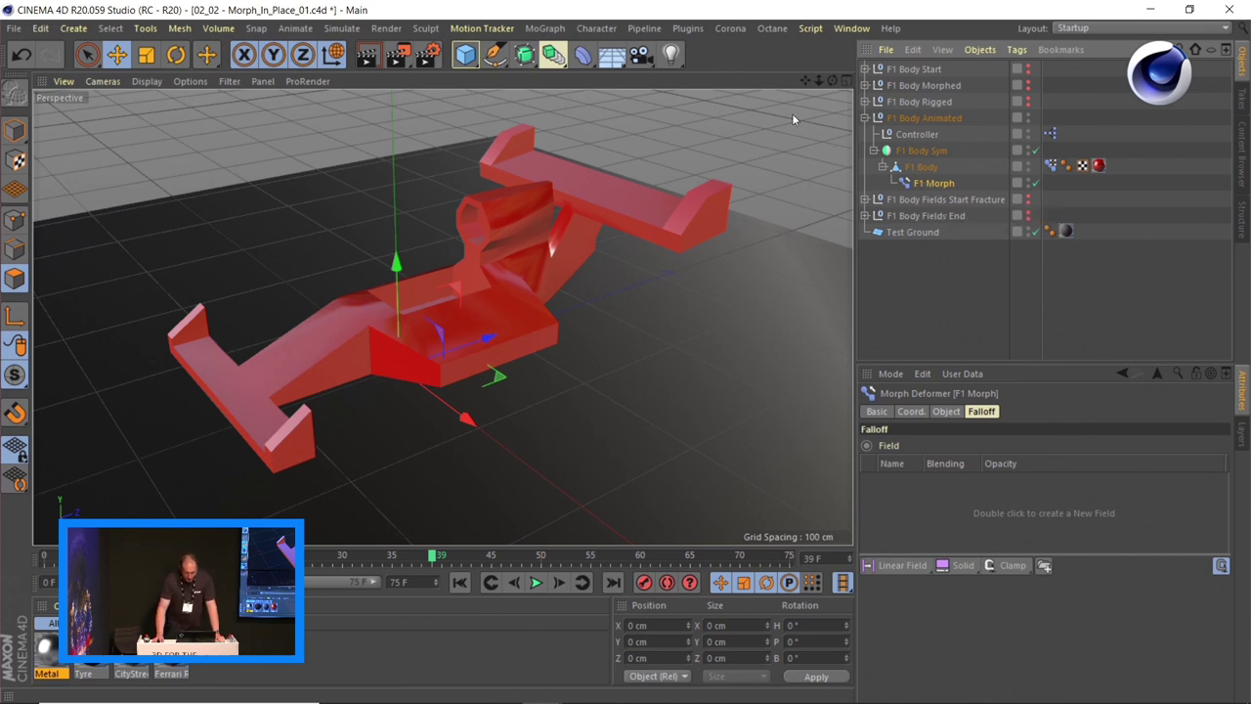
pyautogui.click(562, 31)
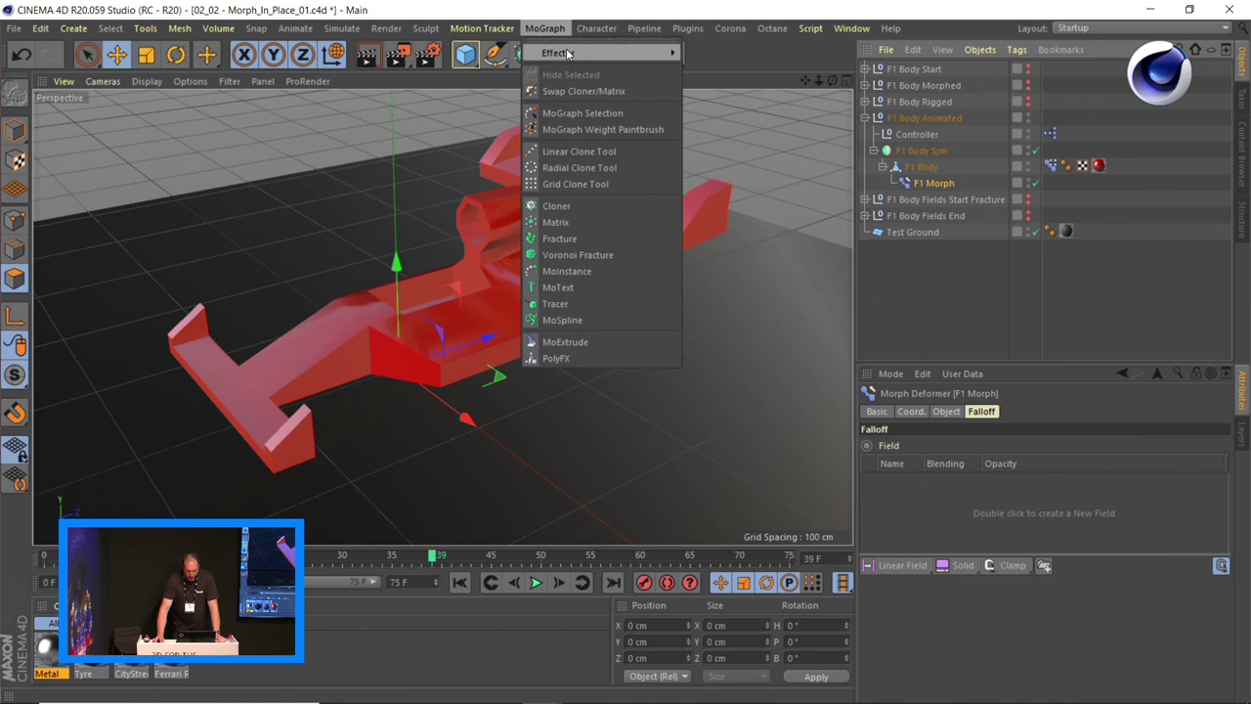
pyautogui.moveTo(564, 56)
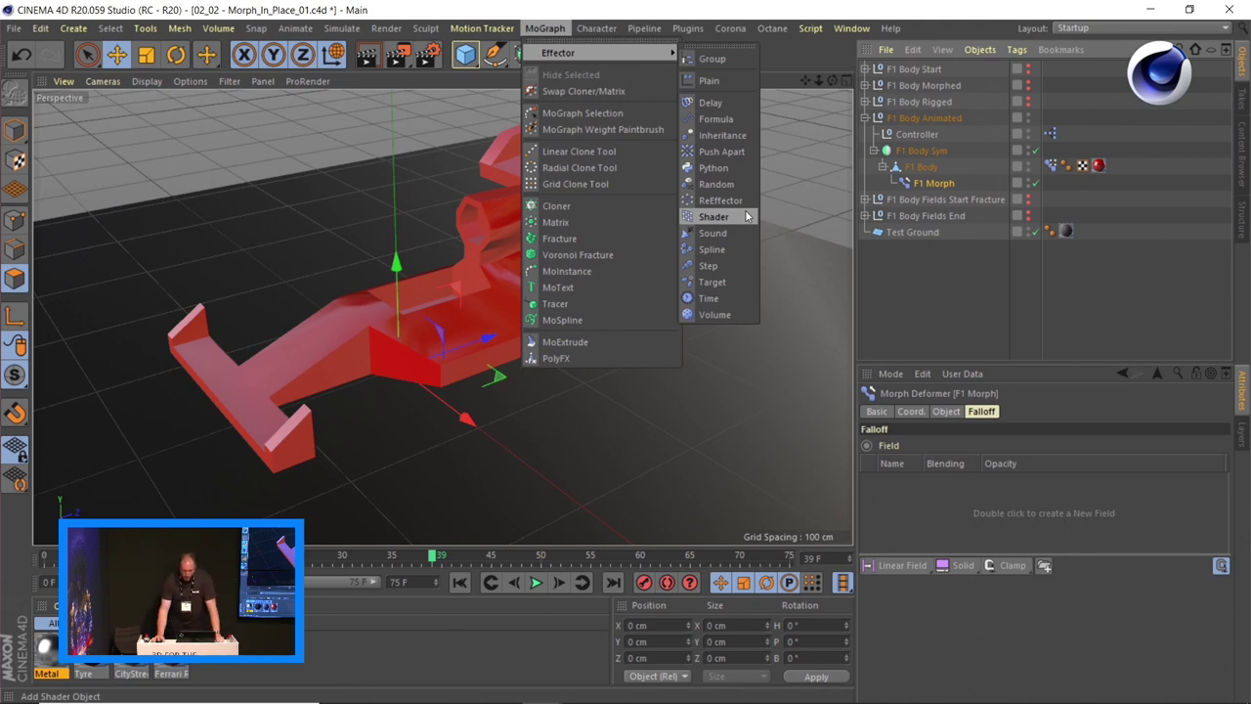
pyautogui.click(727, 104)
pyautogui.moveTo(946, 214); pyautogui.dragTo(942, 205)
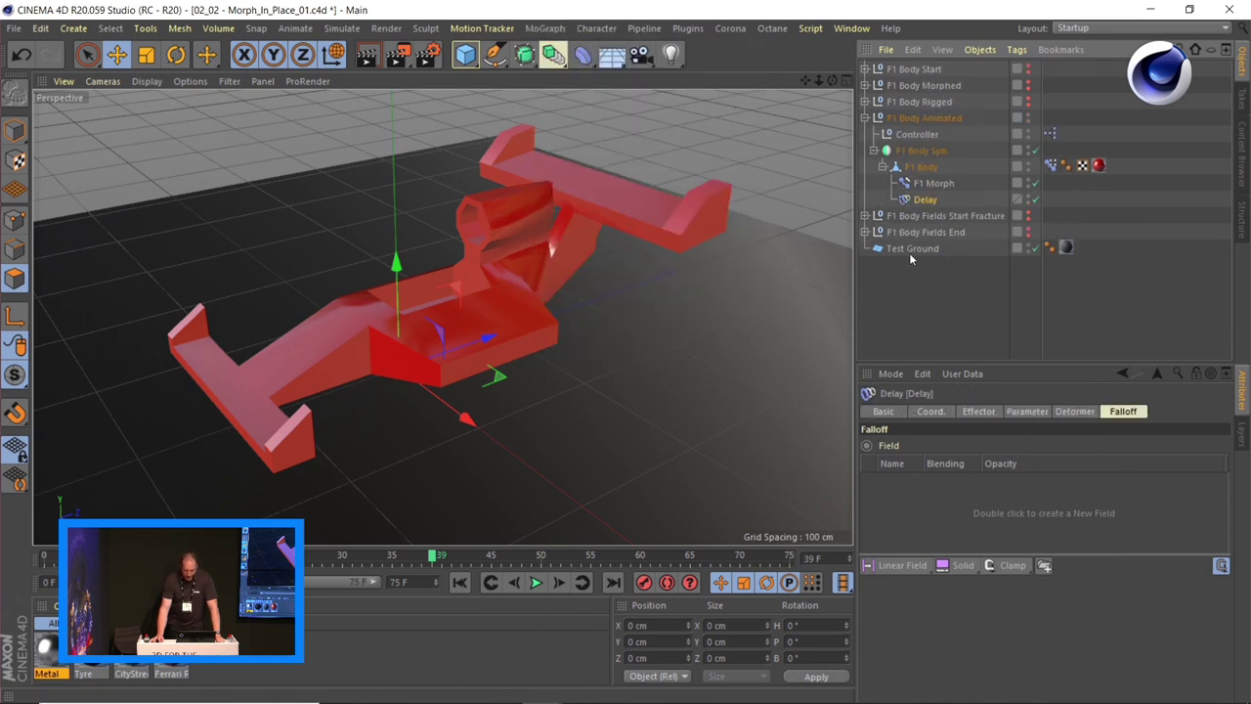
# - Play the animation from the start and set the Delay effector's deformation to Point
pyautogui.click(460, 582)
pyautogui.click(535, 582)
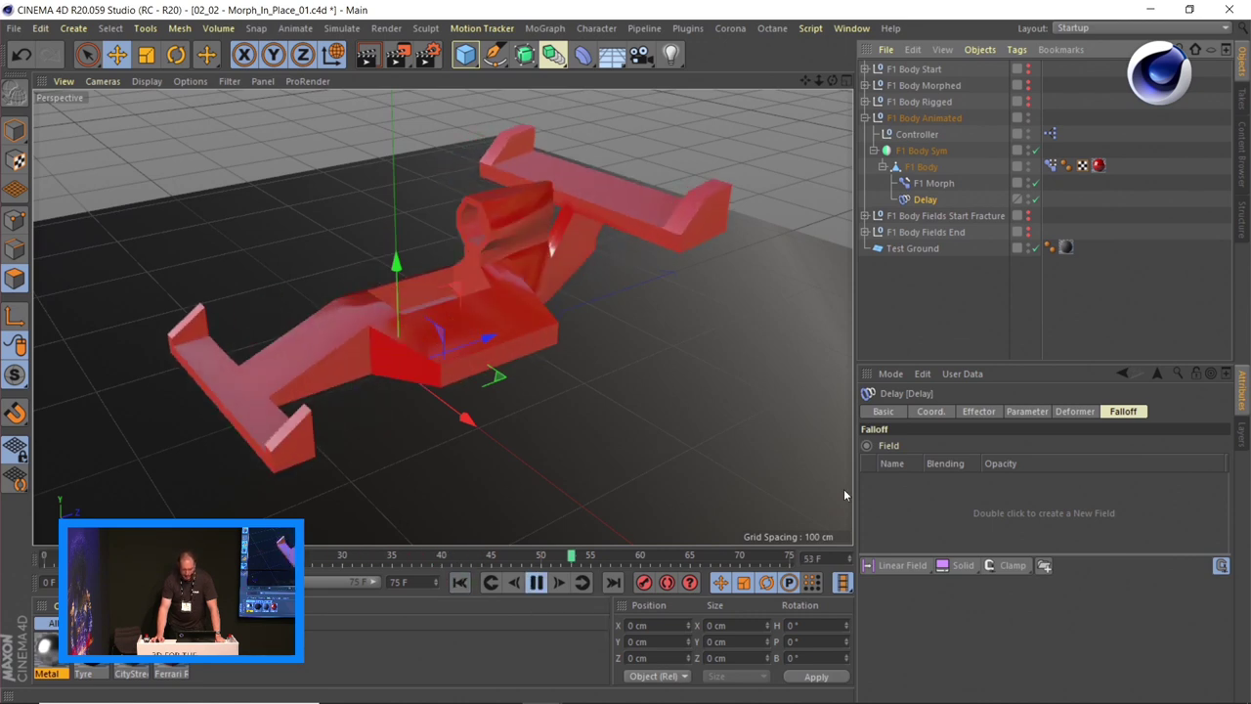
pyautogui.click(1071, 413)
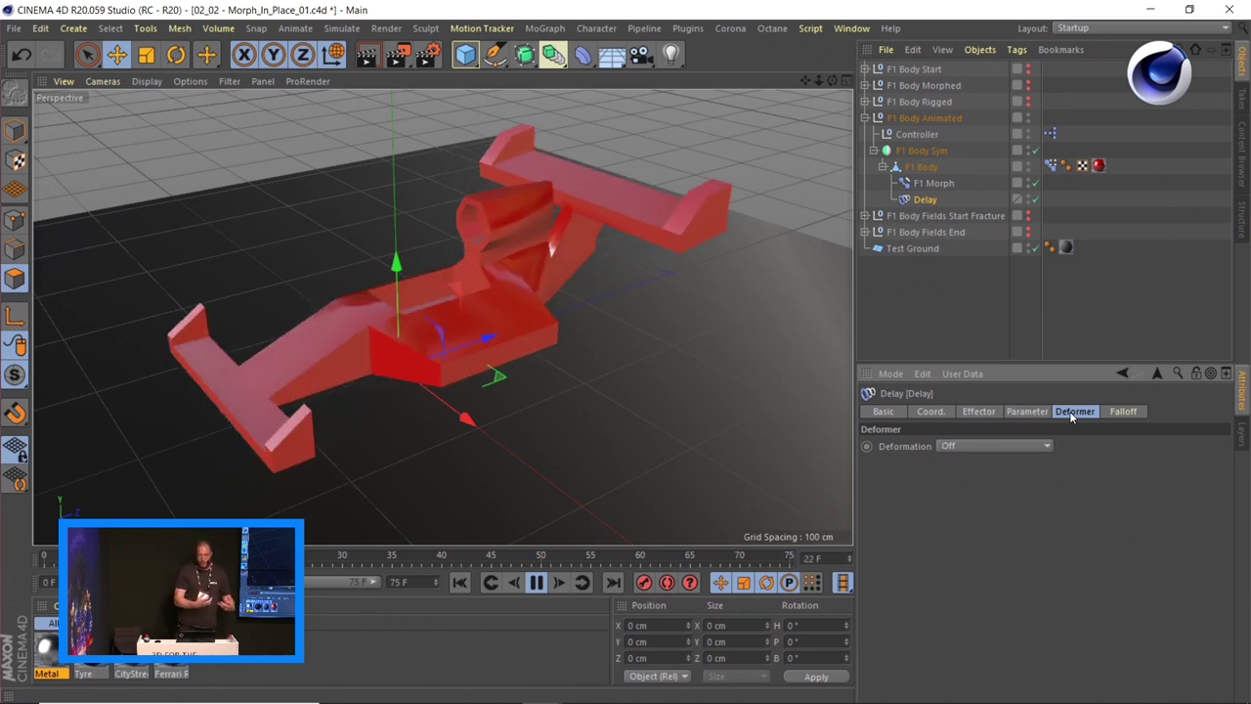
pyautogui.click(1043, 445)
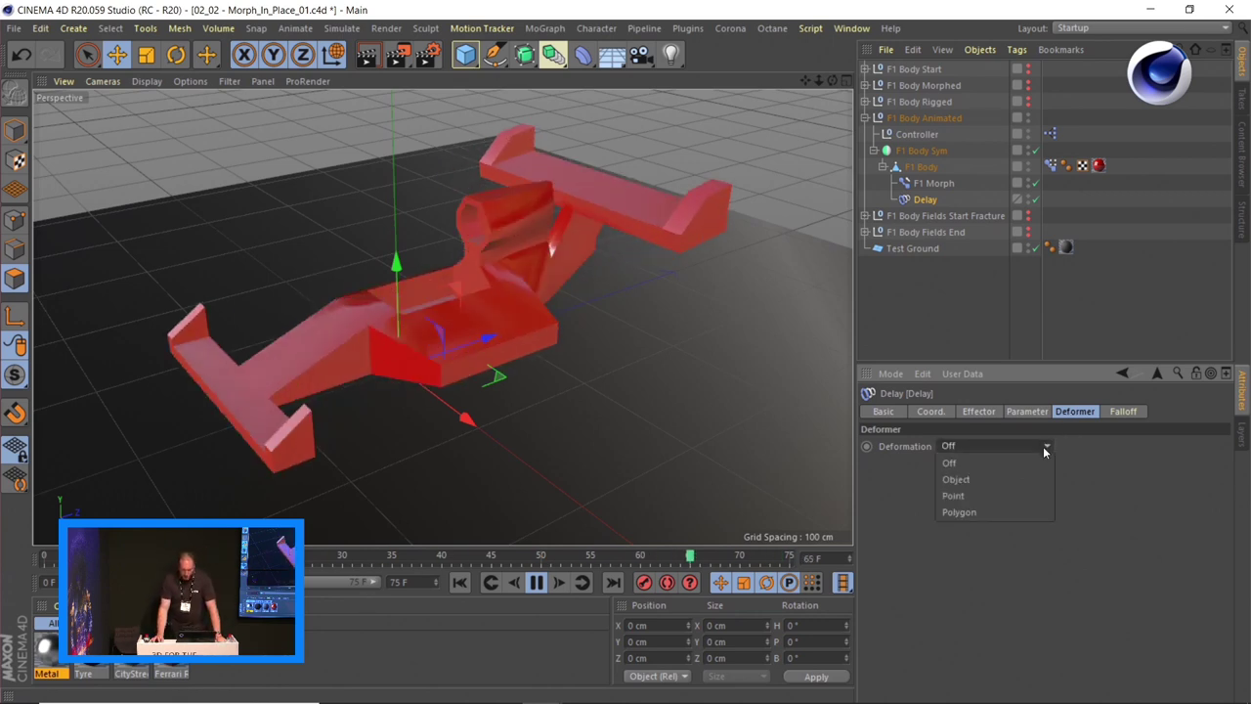
pyautogui.click(1034, 496)
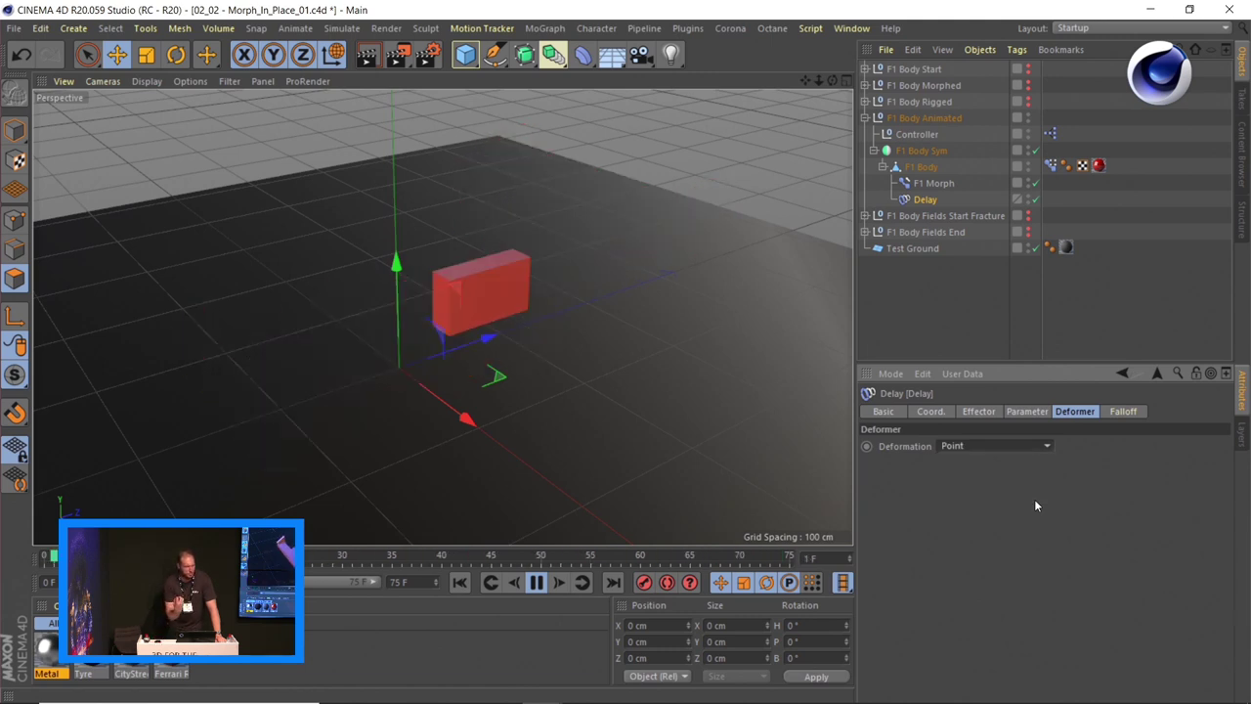
# - Switch the Delay effector's mode to Spring and stop the playback at frame 55
pyautogui.click(1033, 411)
pyautogui.click(978, 411)
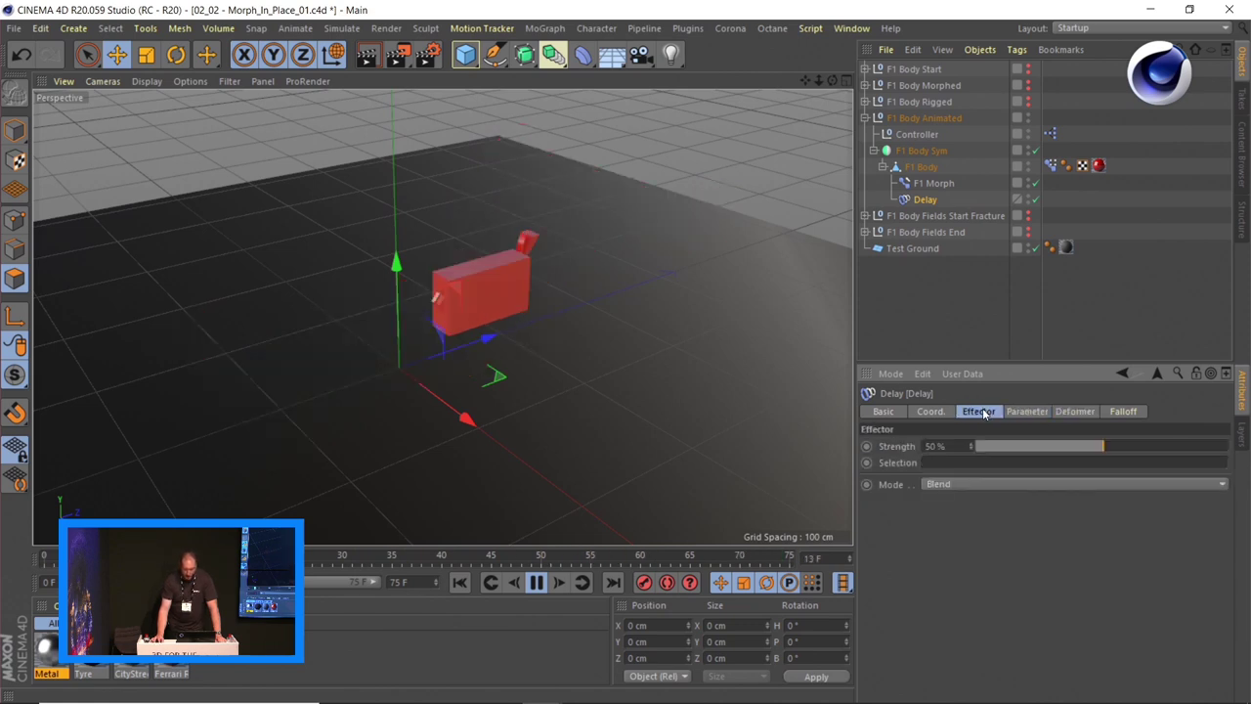
pyautogui.click(996, 483)
pyautogui.click(1002, 535)
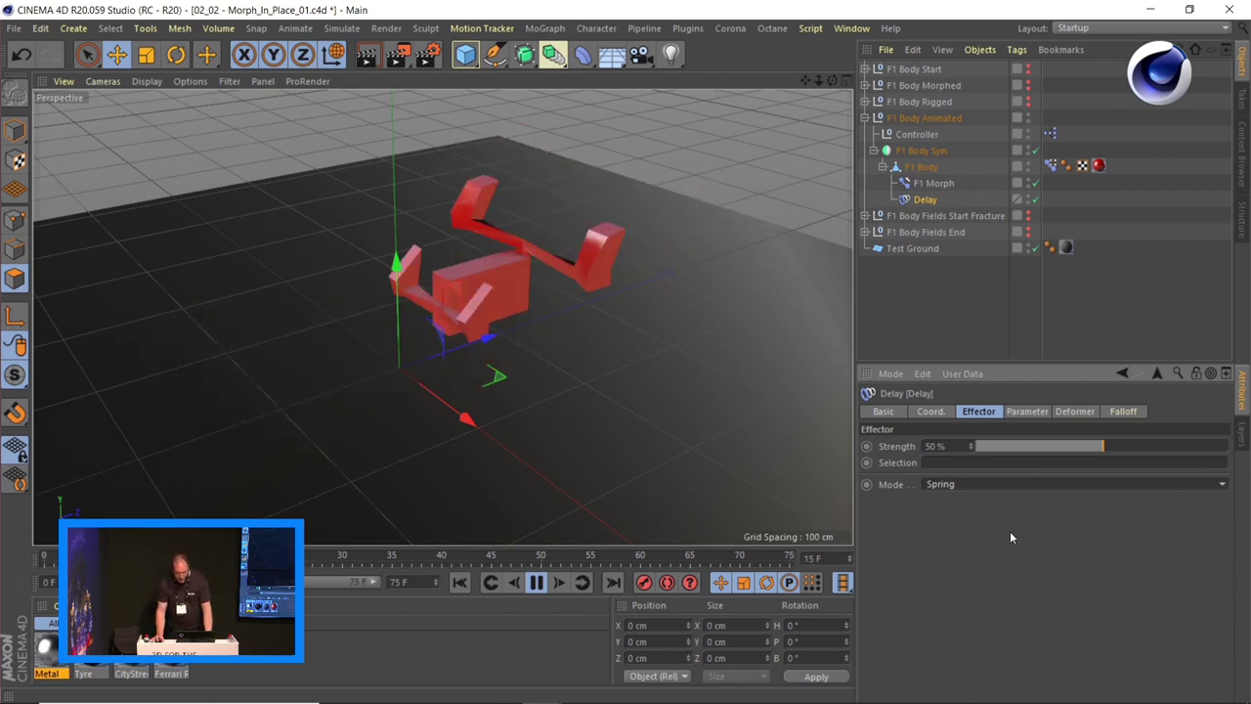
pyautogui.click(534, 583)
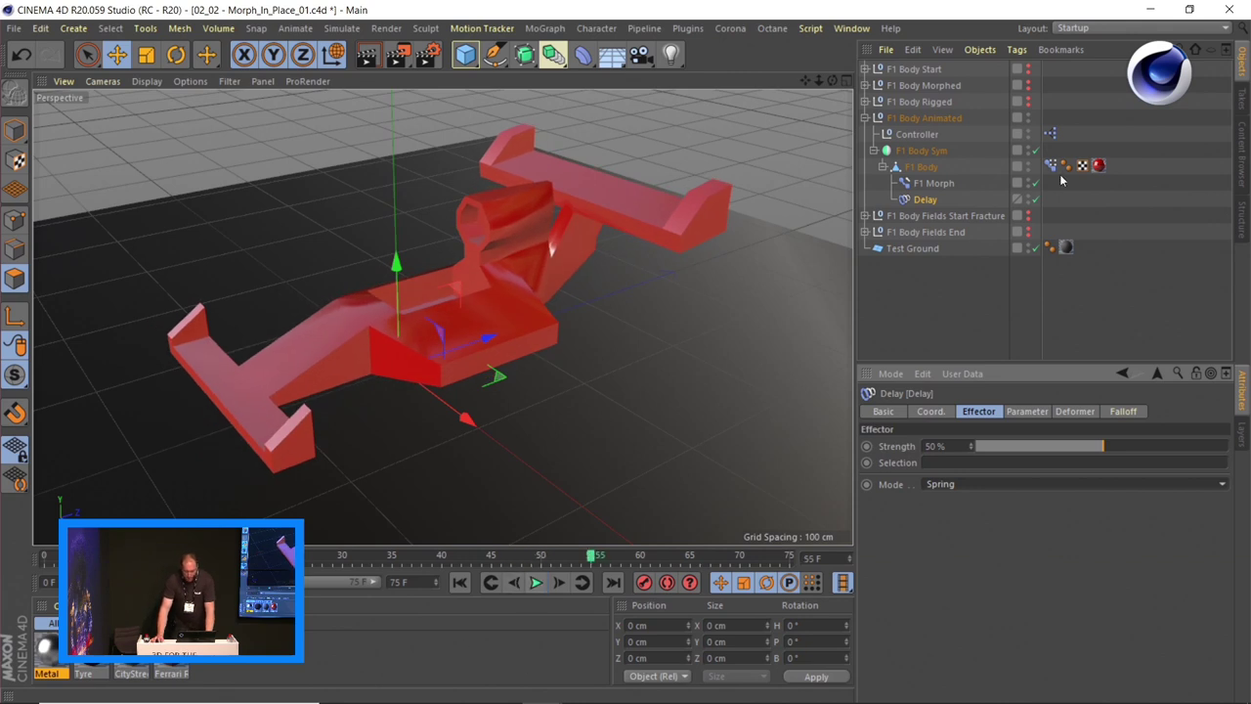
# - Collapse and hide the F1 Body Animated group, and make the F1 Body Fields End group visible
pyautogui.click(865, 118)
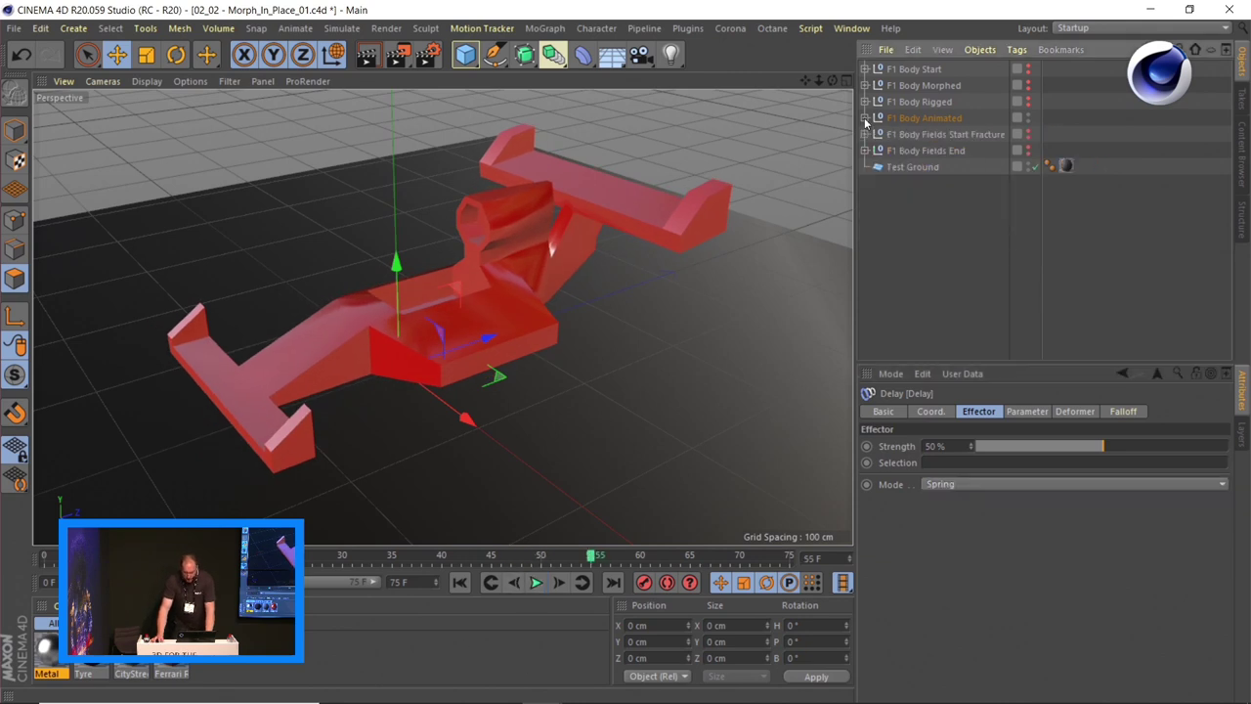
pyautogui.click(1029, 118)
pyautogui.click(1028, 150)
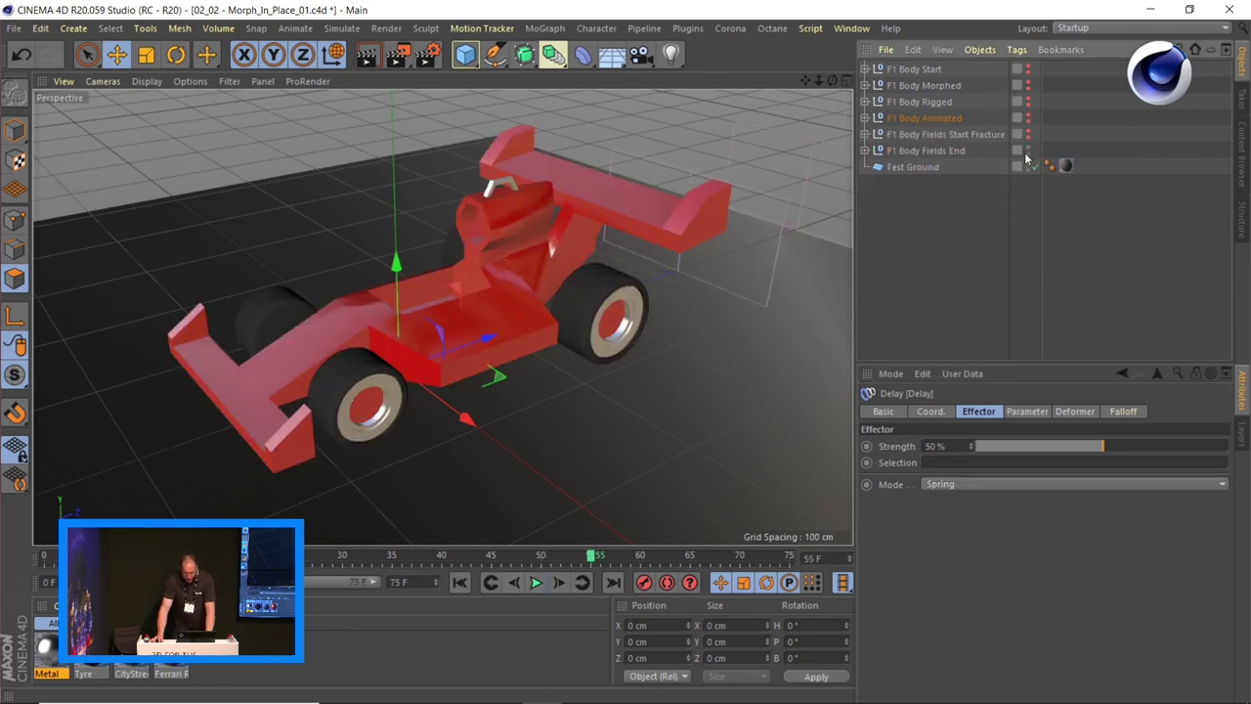
# - Play the F1 Body Fields End animation from the first frame, and close the project without saving
pyautogui.click(463, 582)
pyautogui.click(535, 582)
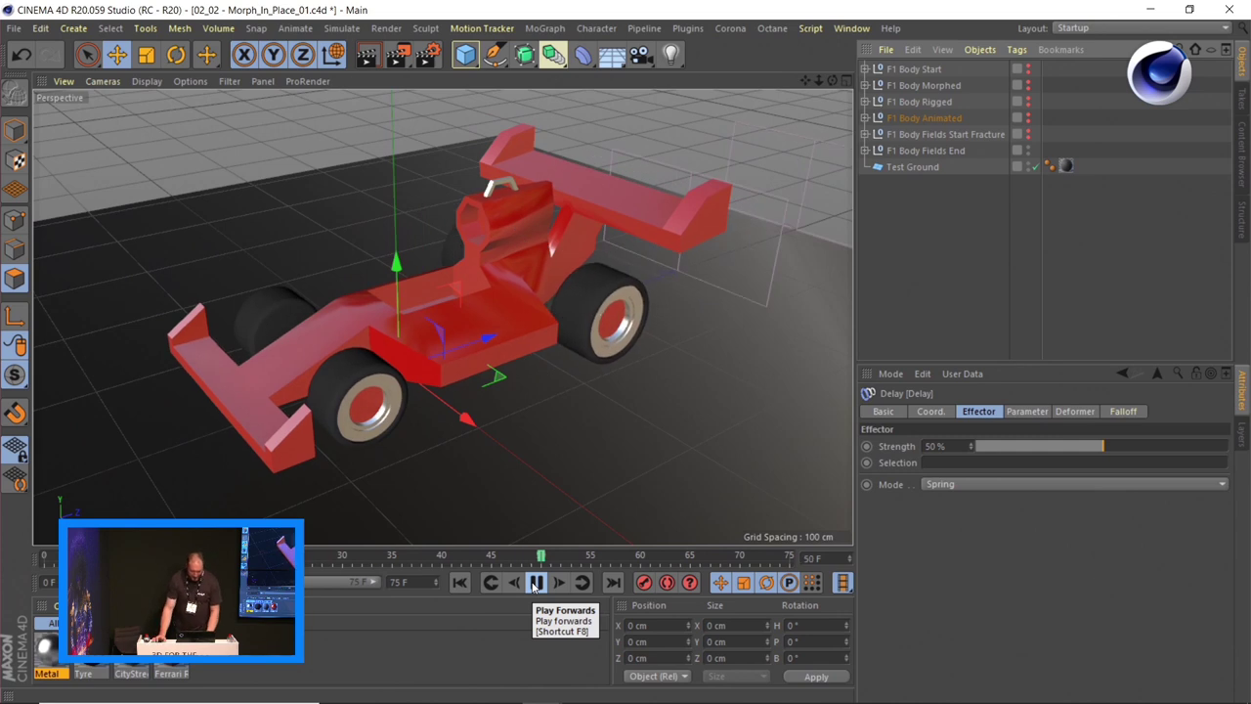
pyautogui.hotkey('ctrl', 'F4')
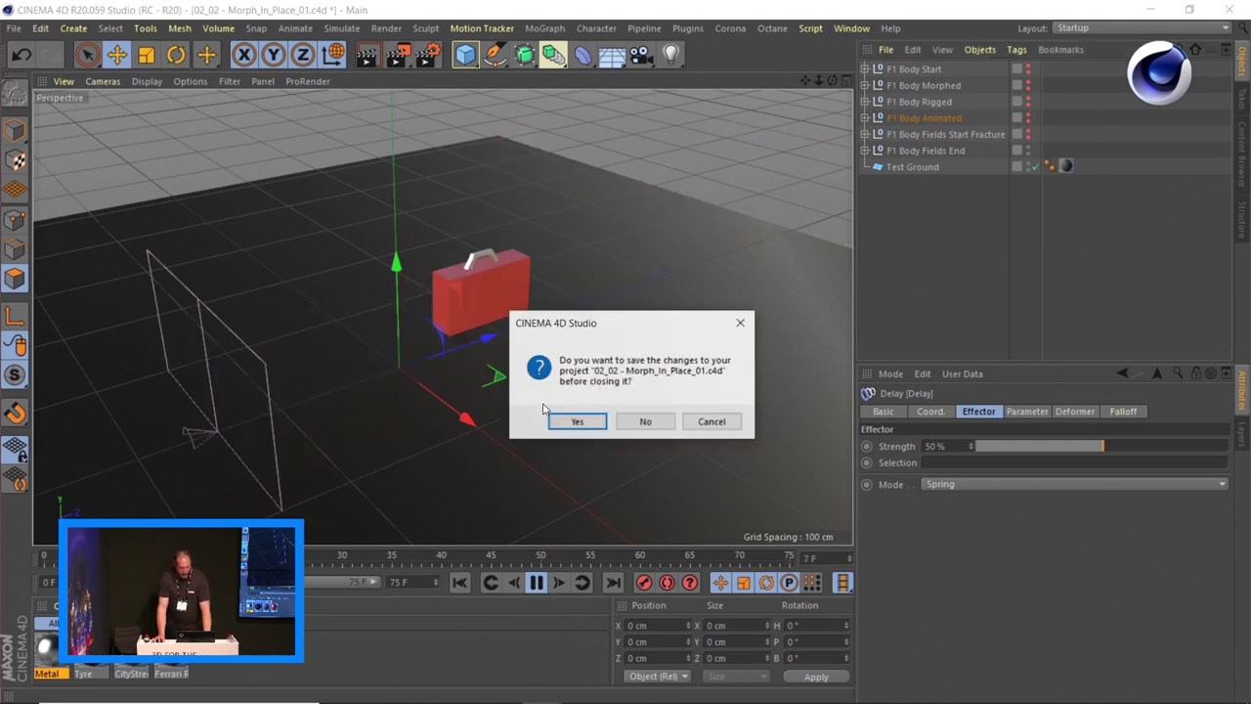
pyautogui.click(669, 424)
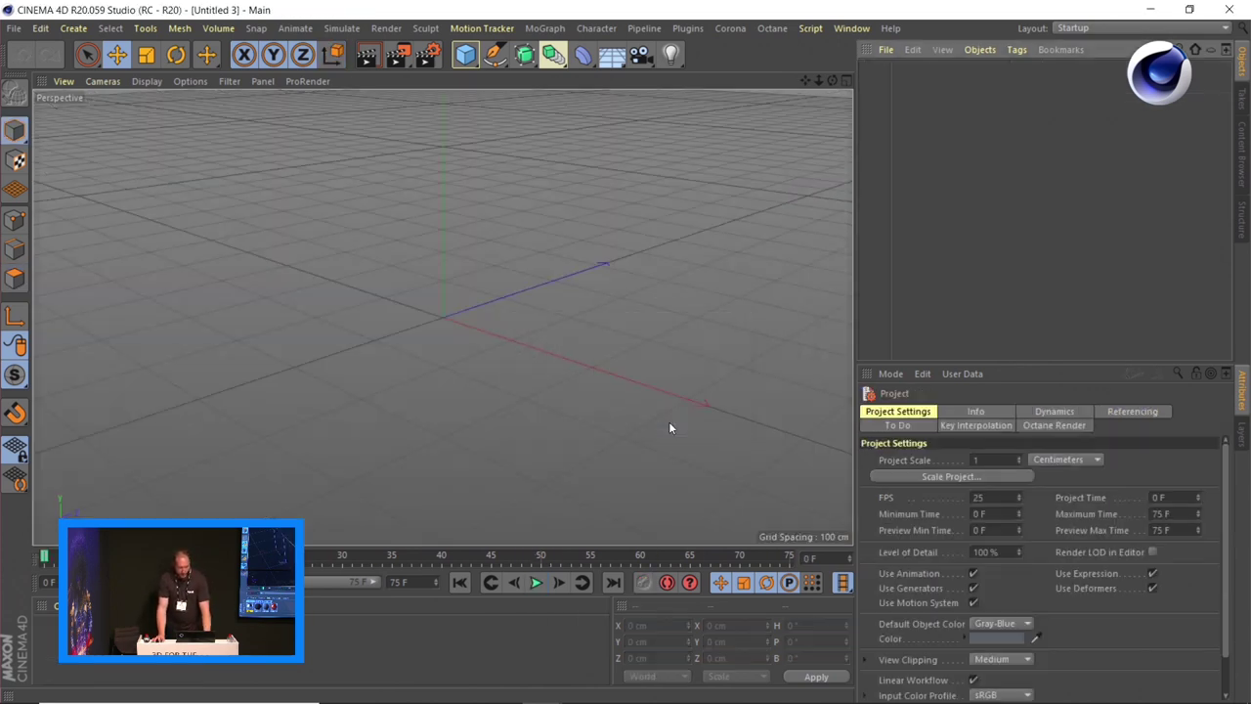
# - Open the project file Rotational_Morph_01.c4d from the 03 - Rotational Morph folder
pyautogui.hotkey('ctrl', 'o')
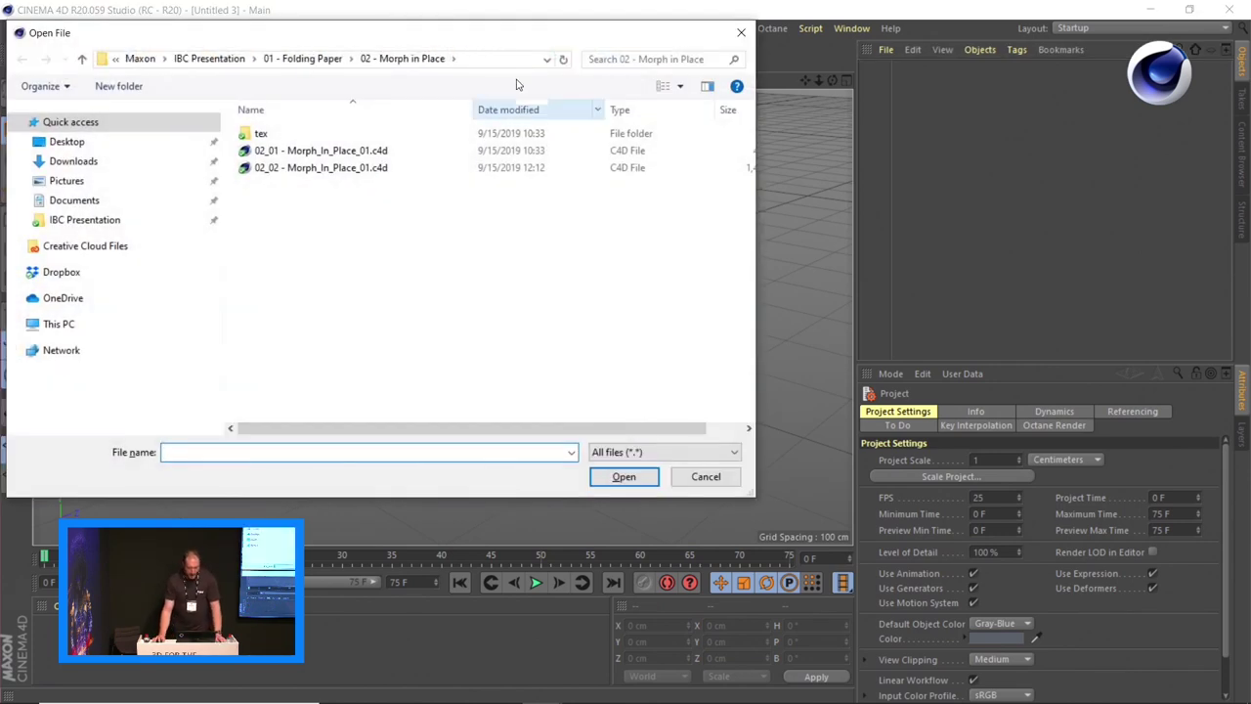
pyautogui.click(321, 61)
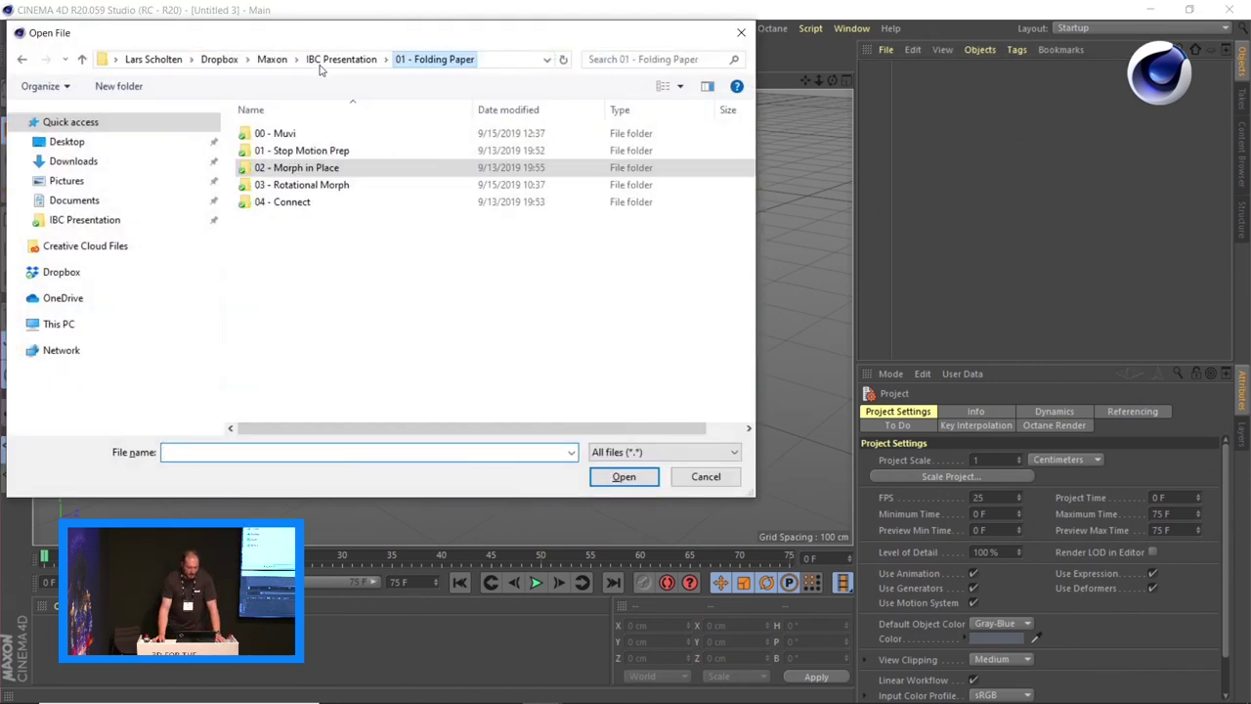
pyautogui.doubleClick(344, 186)
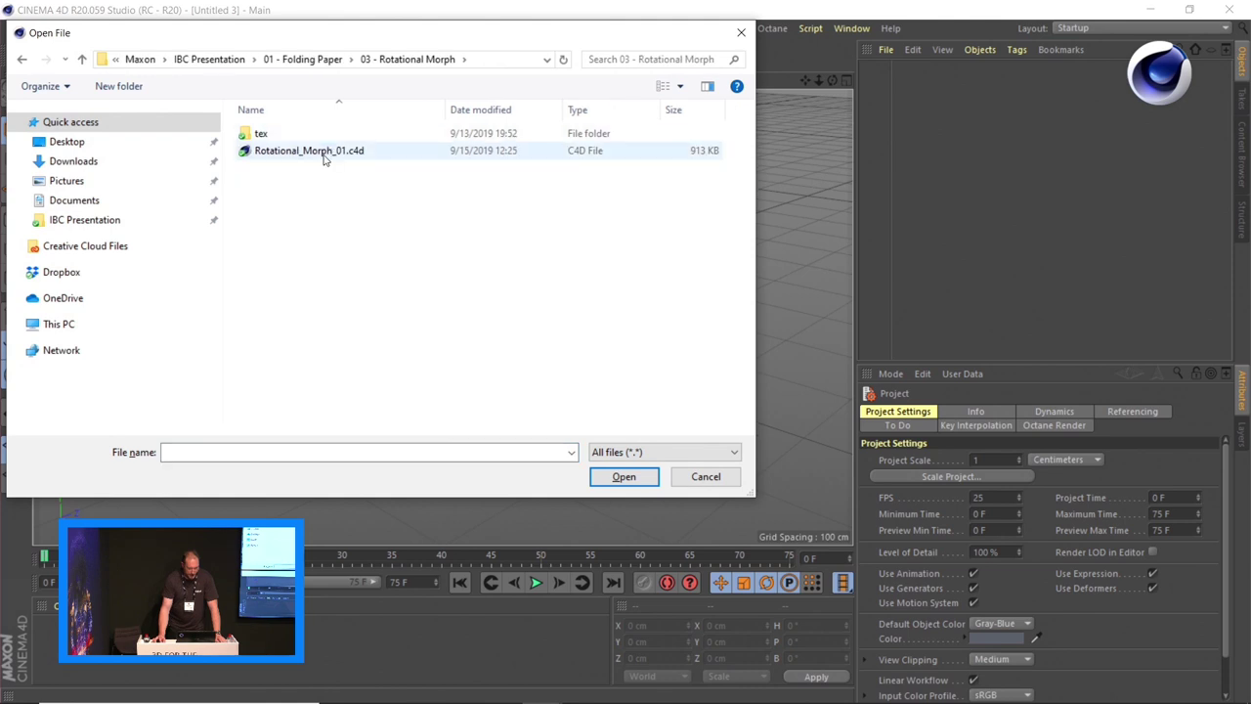
pyautogui.doubleClick(325, 154)
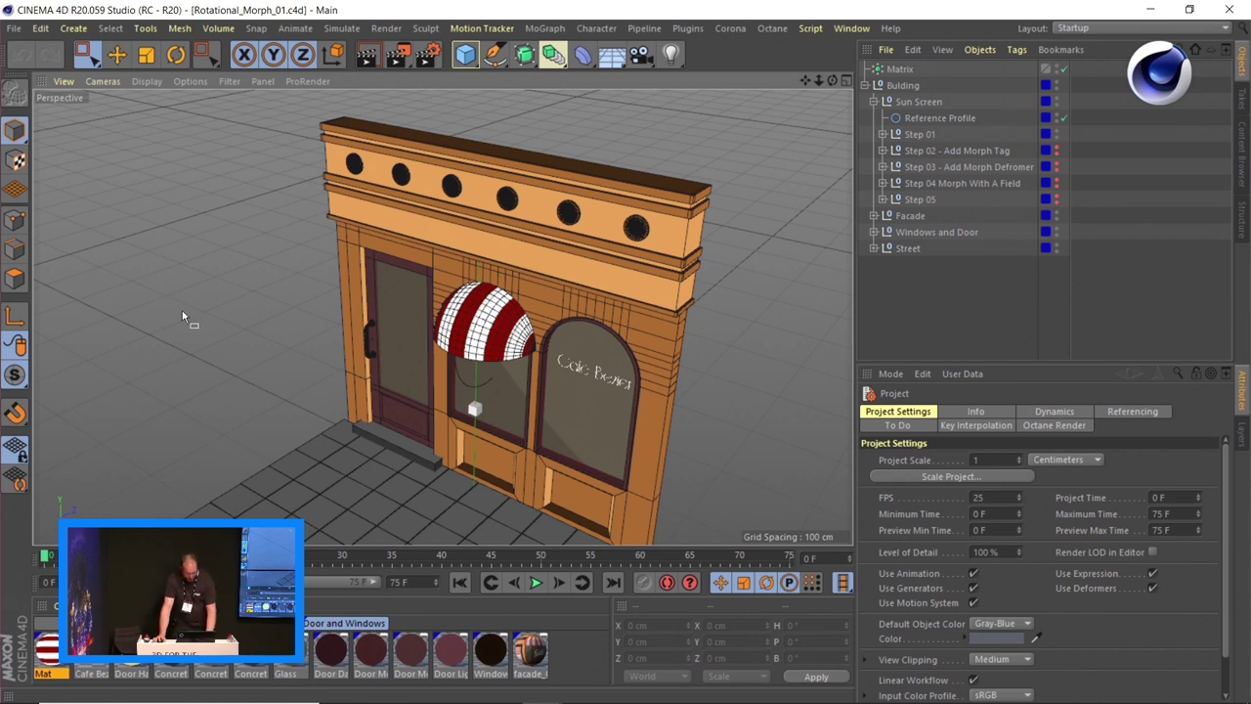
# - Examine the striped awning above the café window from several angles and expand the Step 01 group
pyautogui.keyDown('alt'); pyautogui.moveTo(599, 391); pyautogui.dragTo(626, 322); pyautogui.keyUp('alt')
pyautogui.scroll(10, 634, 293)
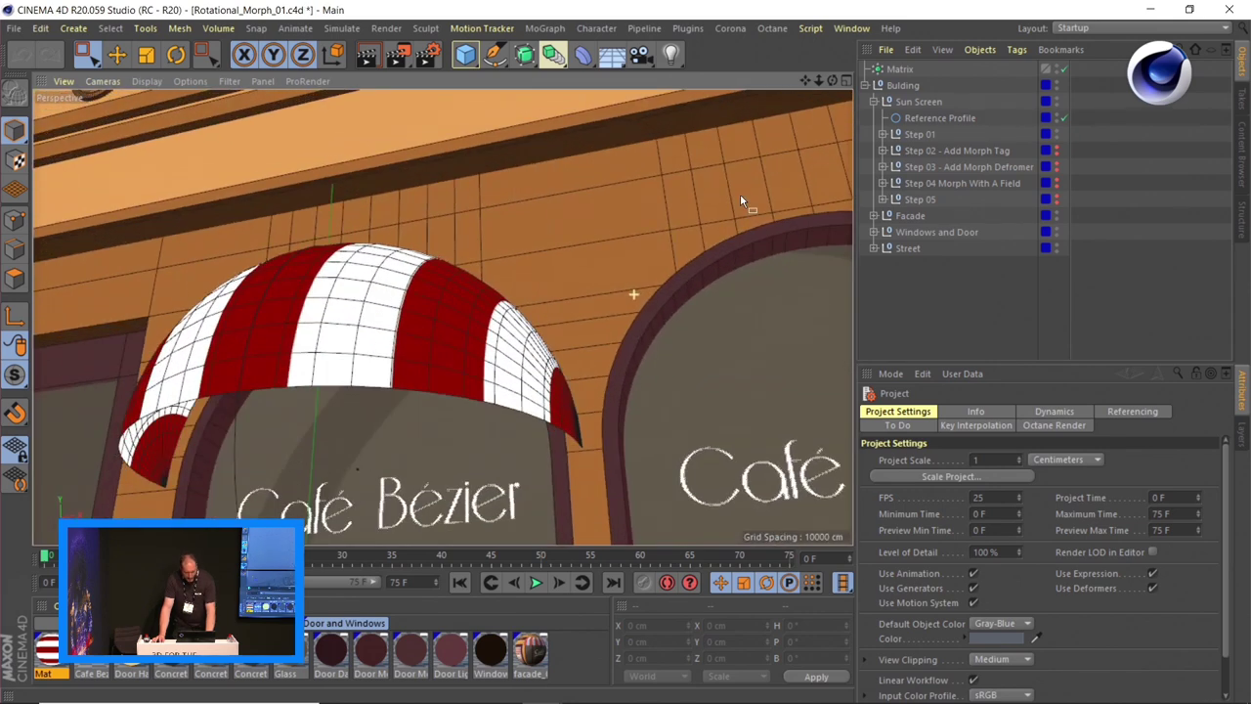
pyautogui.keyDown('alt'); pyautogui.moveTo(741, 199); pyautogui.dragTo(681, 270); pyautogui.keyUp('alt')
pyautogui.keyDown('alt'); pyautogui.moveTo(632, 315); pyautogui.dragTo(544, 330); pyautogui.keyUp('alt')
pyautogui.keyDown('alt'); pyautogui.moveTo(529, 225); pyautogui.dragTo(541, 152); pyautogui.keyUp('alt')
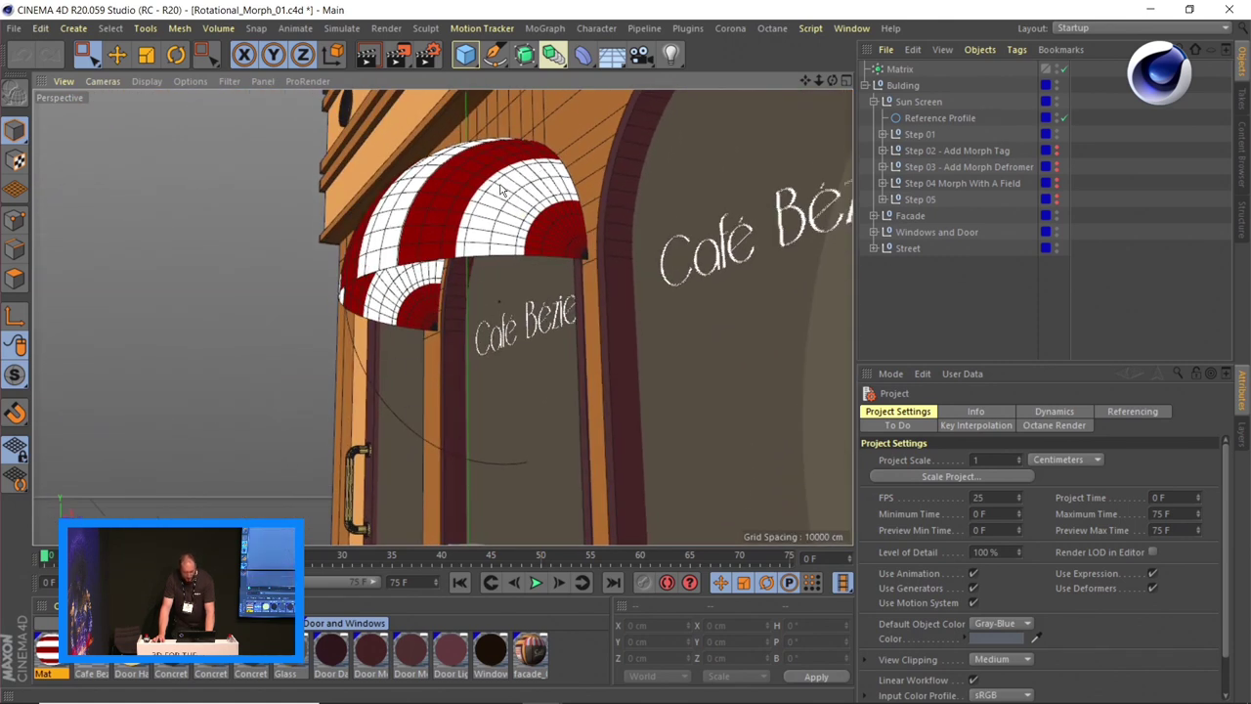
pyautogui.keyDown('alt'); pyautogui.moveTo(501, 188); pyautogui.dragTo(934, 137); pyautogui.keyUp('alt')
pyautogui.click(881, 134)
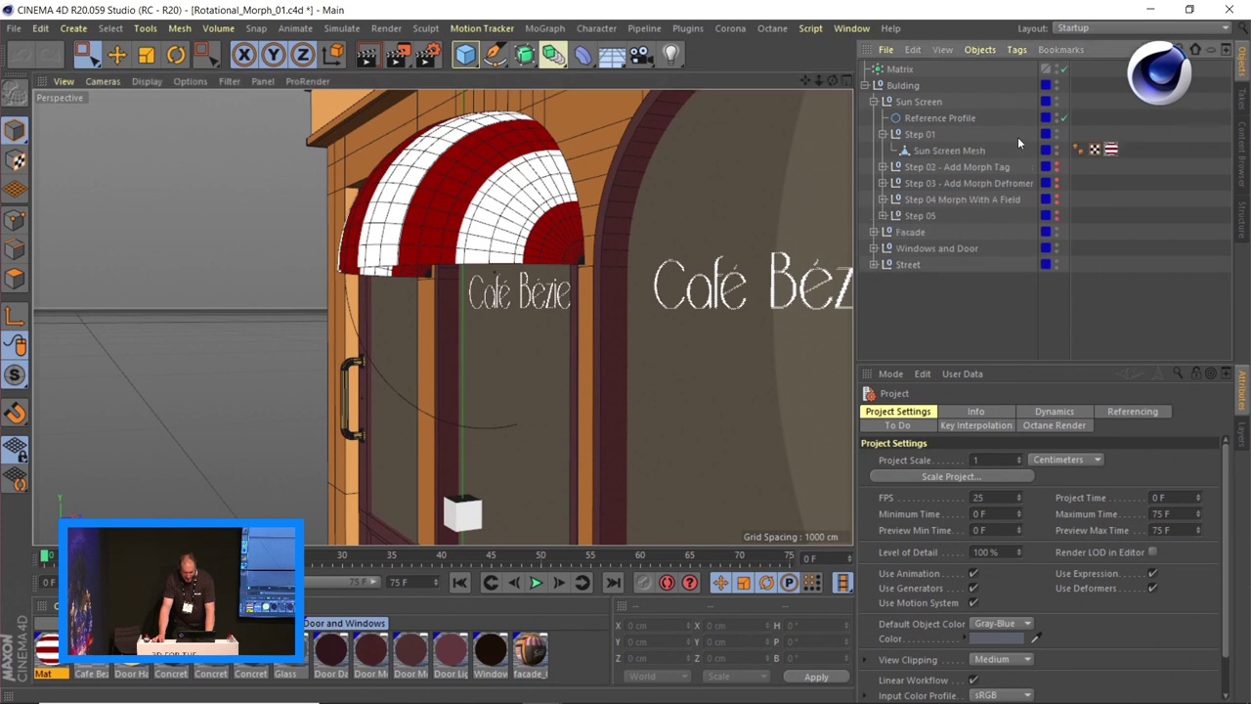
# - Add a Pose Morph tag to the Sun Screen Mesh and enable mixing for Points
pyautogui.click(978, 153)
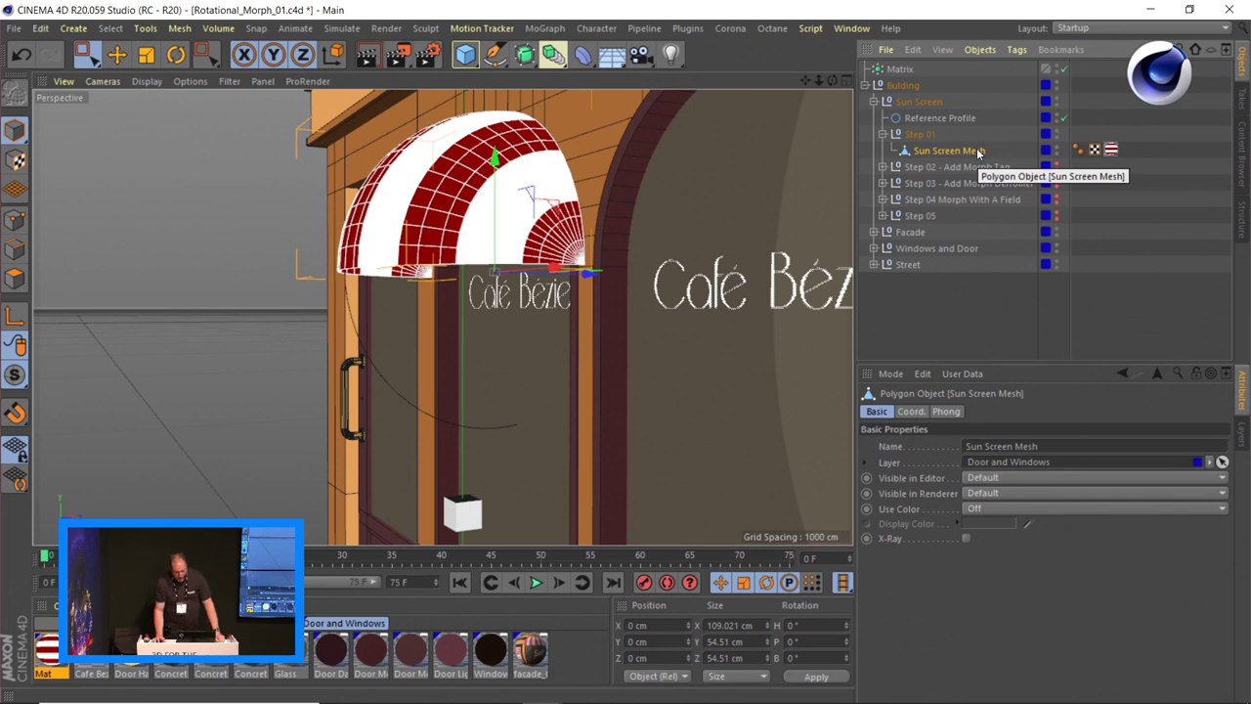
pyautogui.click(1019, 50)
pyautogui.moveTo(1038, 76)
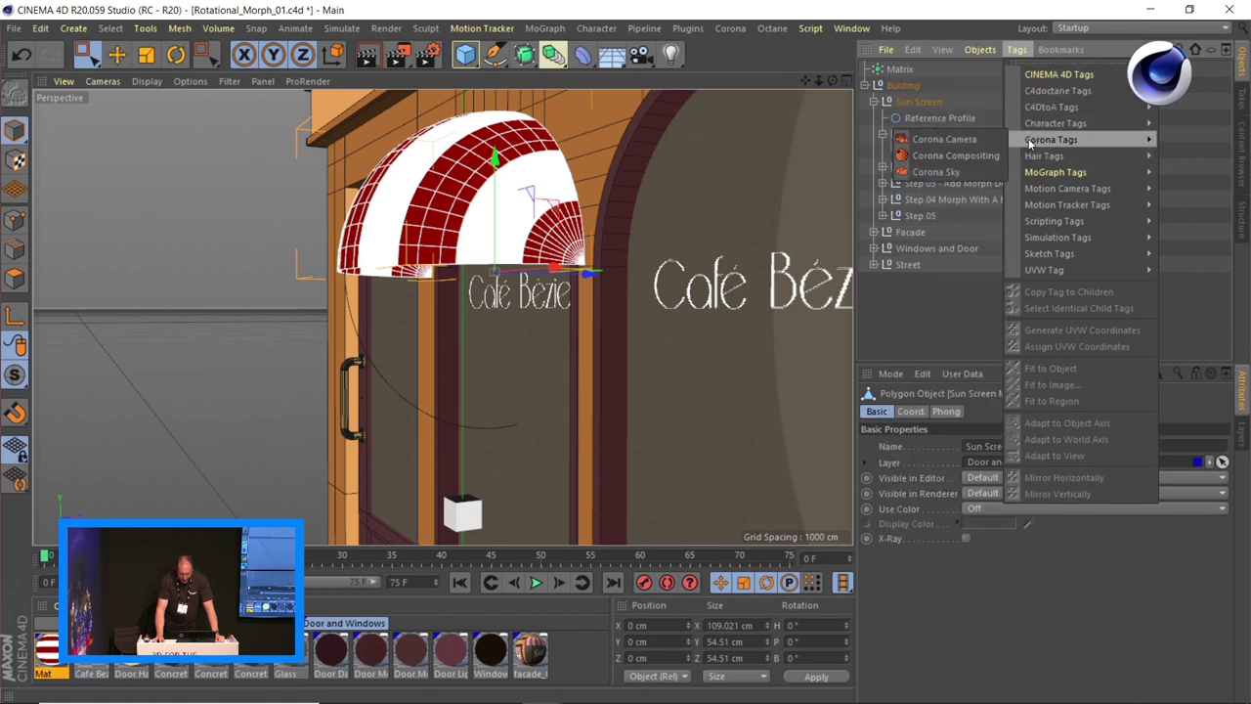
pyautogui.moveTo(1036, 125)
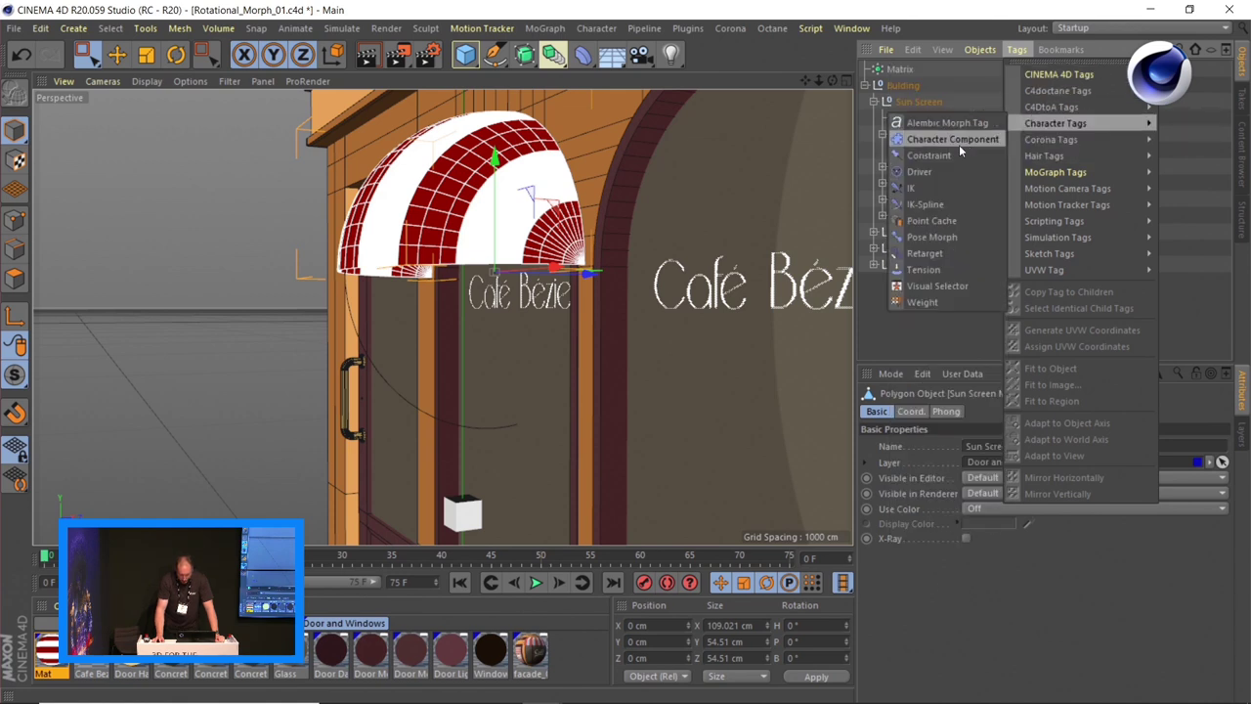
pyautogui.click(956, 236)
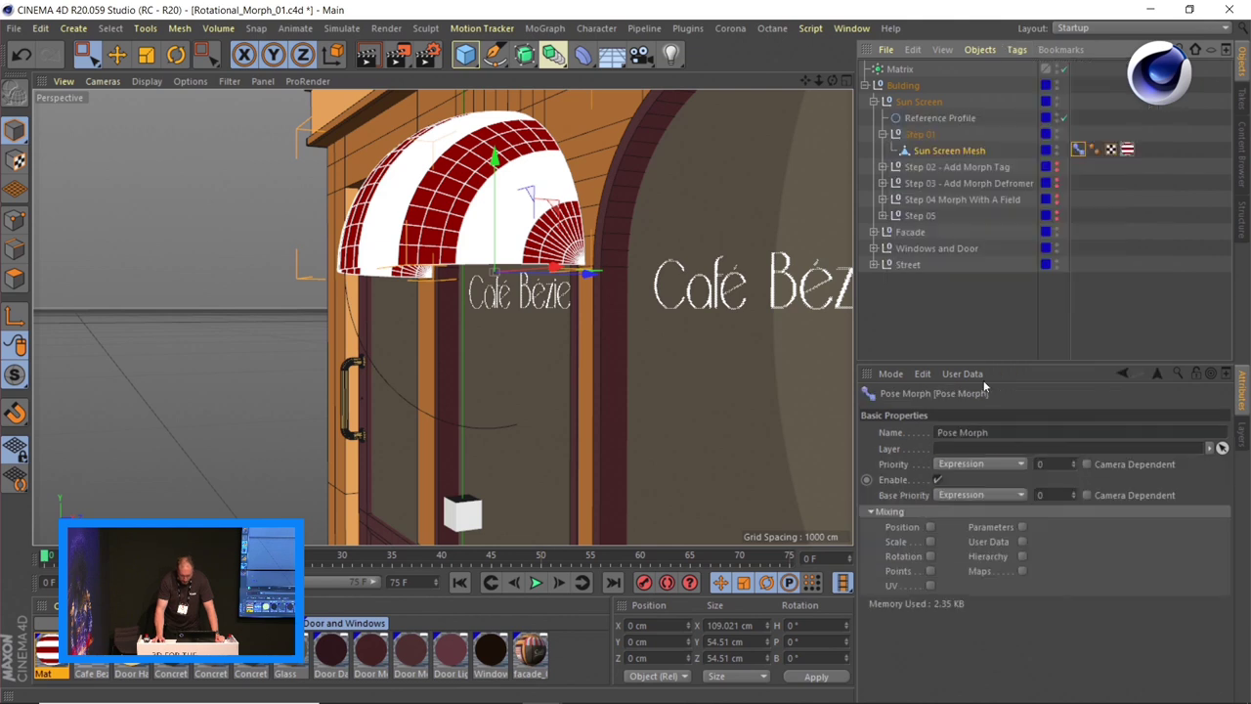
pyautogui.click(930, 570)
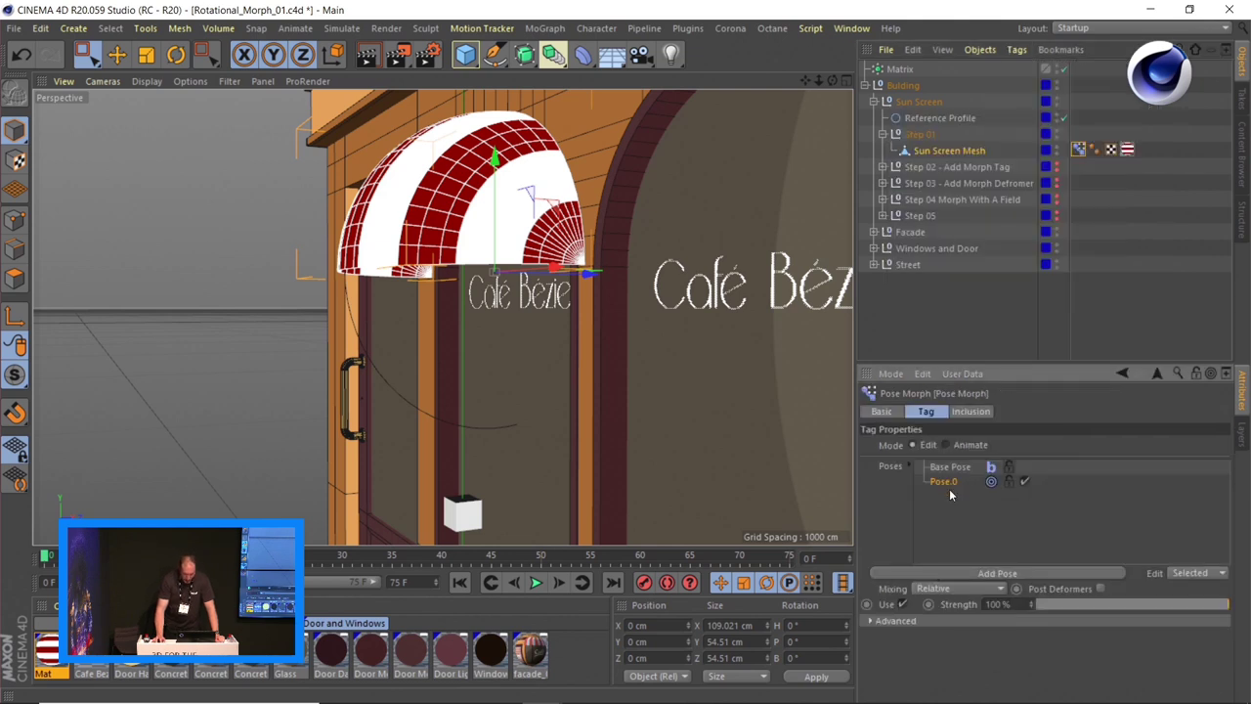
# - Set the mixing of Pose.0 to Rotational and raise the rotation's Axis X to 54 cm
pyautogui.click(989, 589)
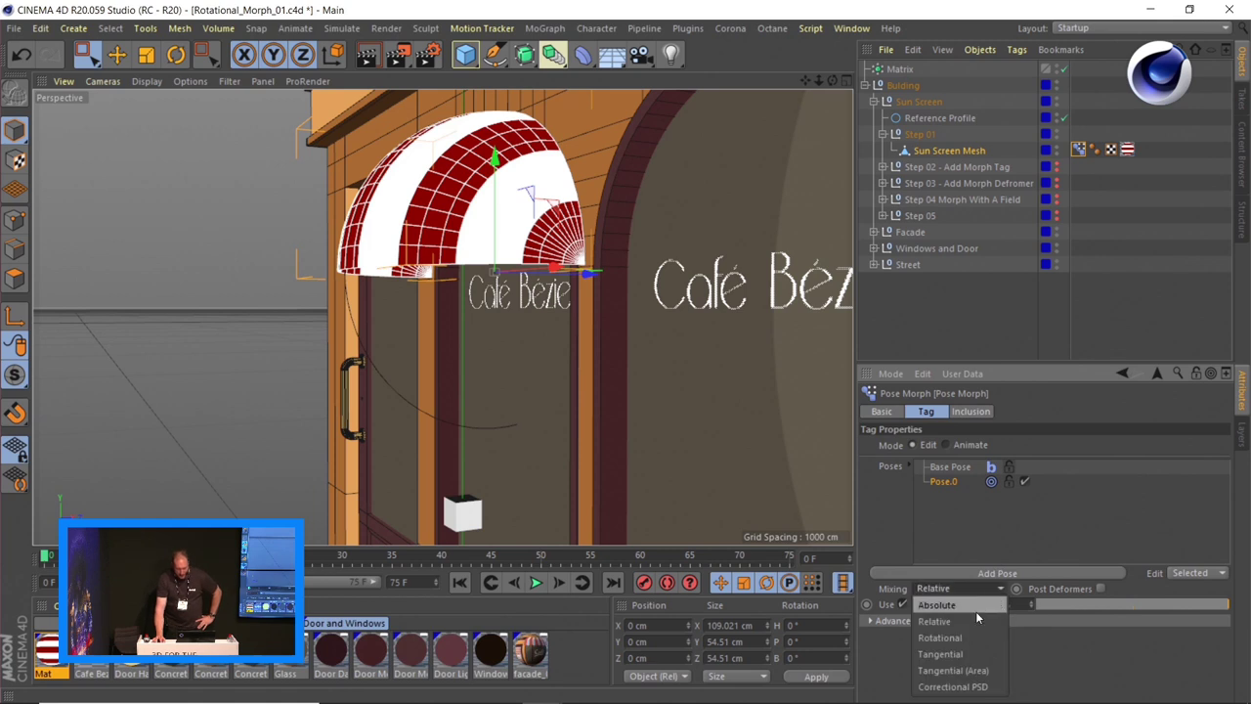
pyautogui.click(961, 638)
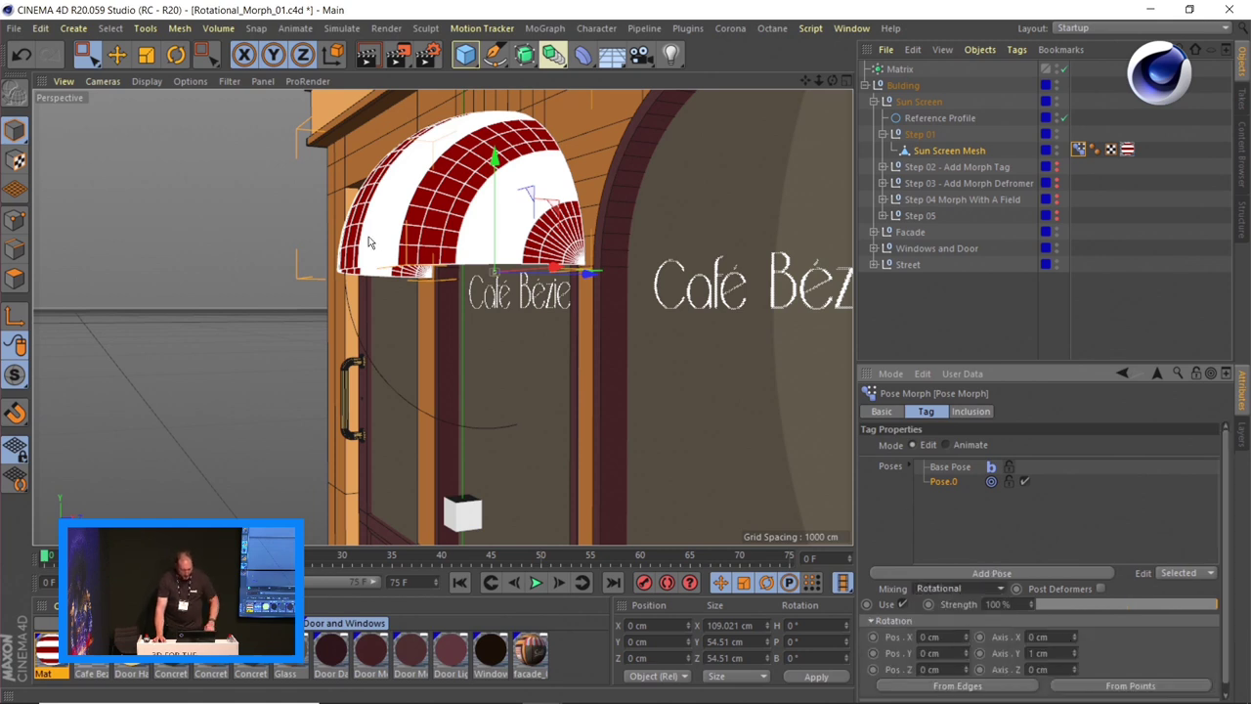
pyautogui.keyDown('alt'); pyautogui.moveTo(508, 283); pyautogui.dragTo(547, 232); pyautogui.keyUp('alt')
pyautogui.scroll(5, 556, 234)
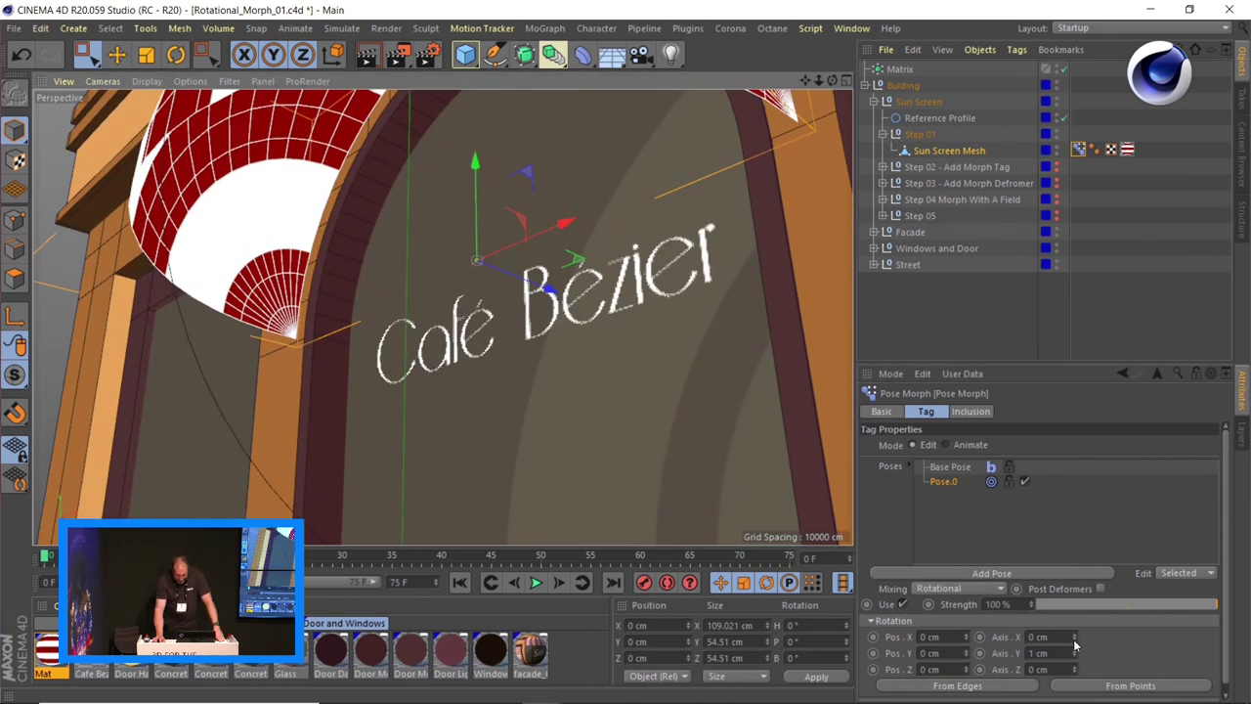
pyautogui.moveTo(1074, 636); pyautogui.dragTo(1074, 608)
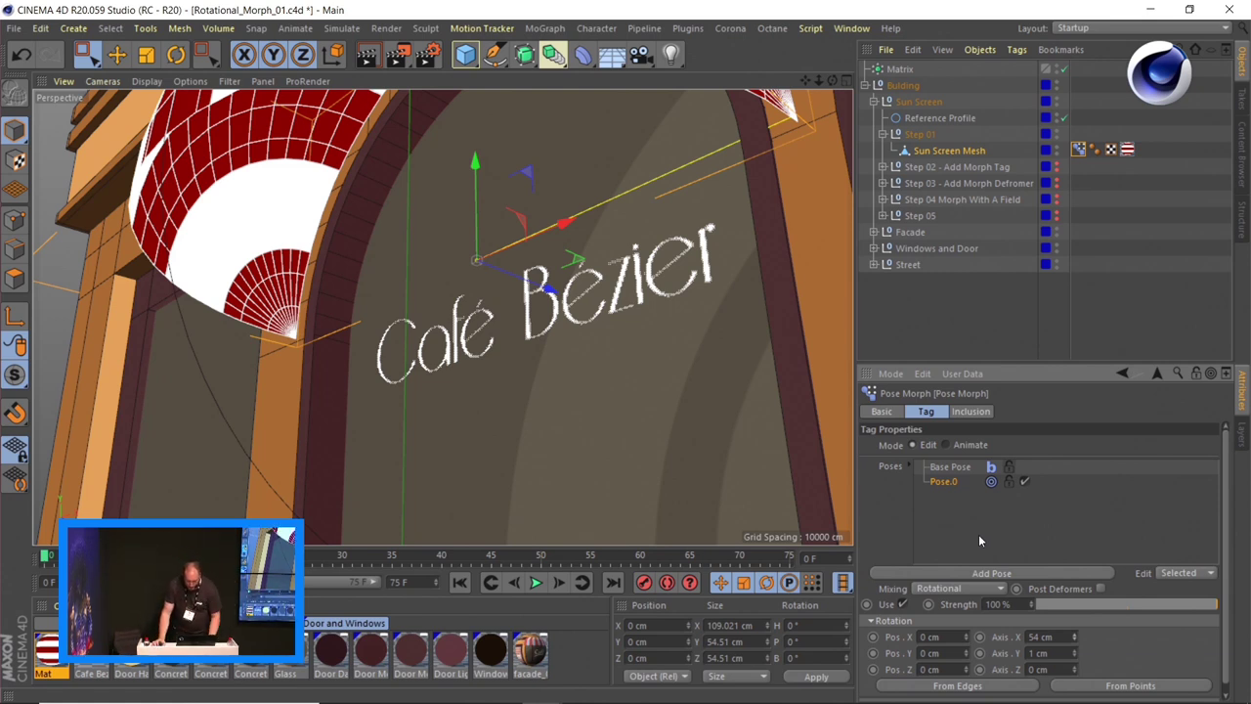
# - Loop-select one radial edge arc of the Sun Screen Mesh close to the building wall
pyautogui.keyDown('alt'); pyautogui.moveTo(689, 195); pyautogui.dragTo(622, 297); pyautogui.keyUp('alt')
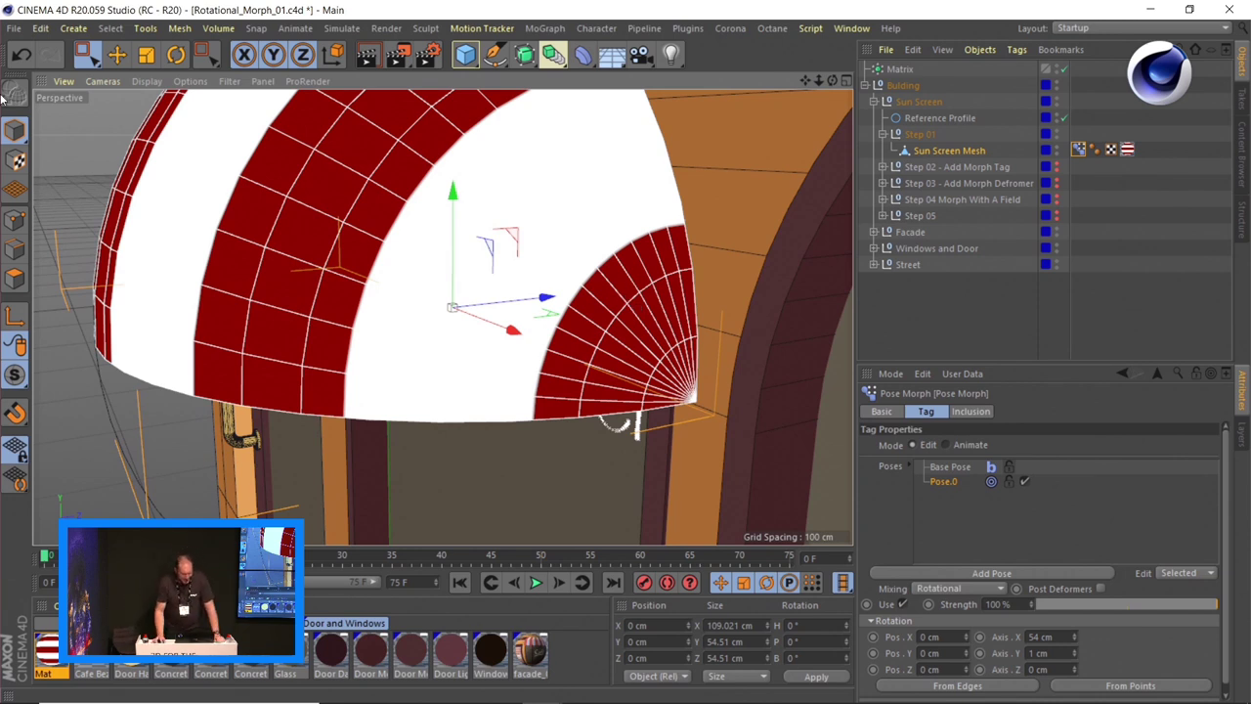
pyautogui.click(15, 249)
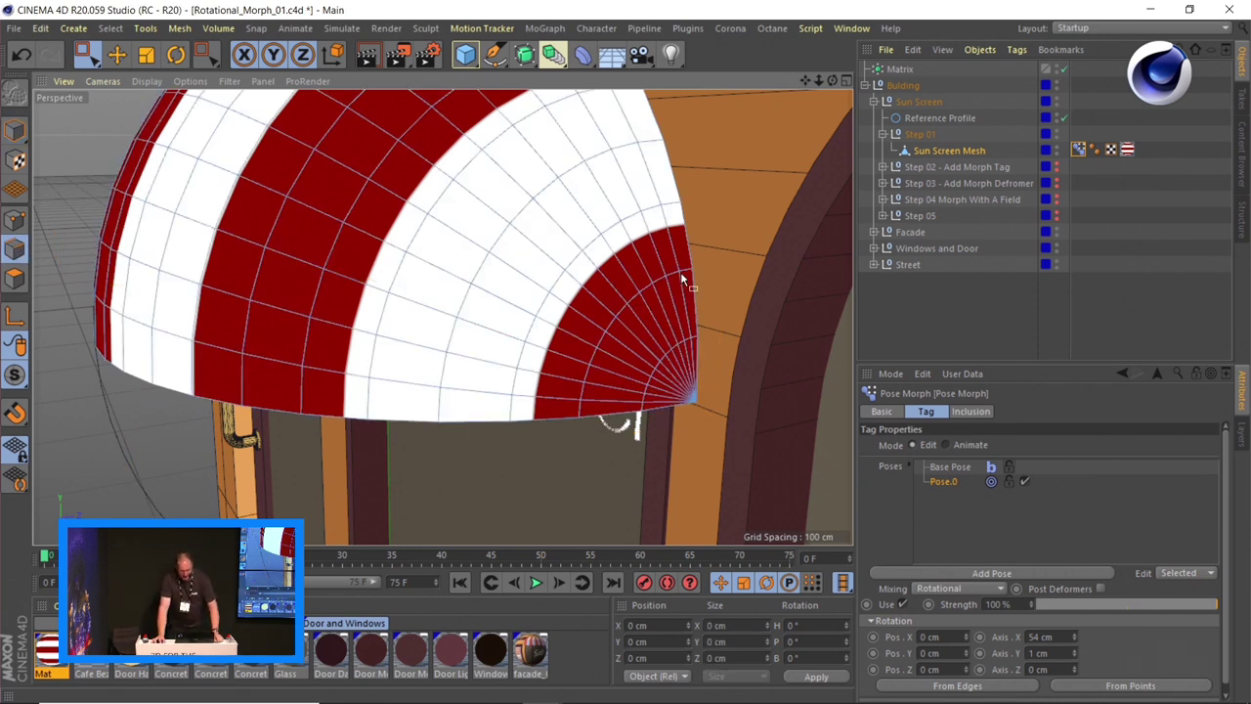
pyautogui.press('u')
pyautogui.press('l')
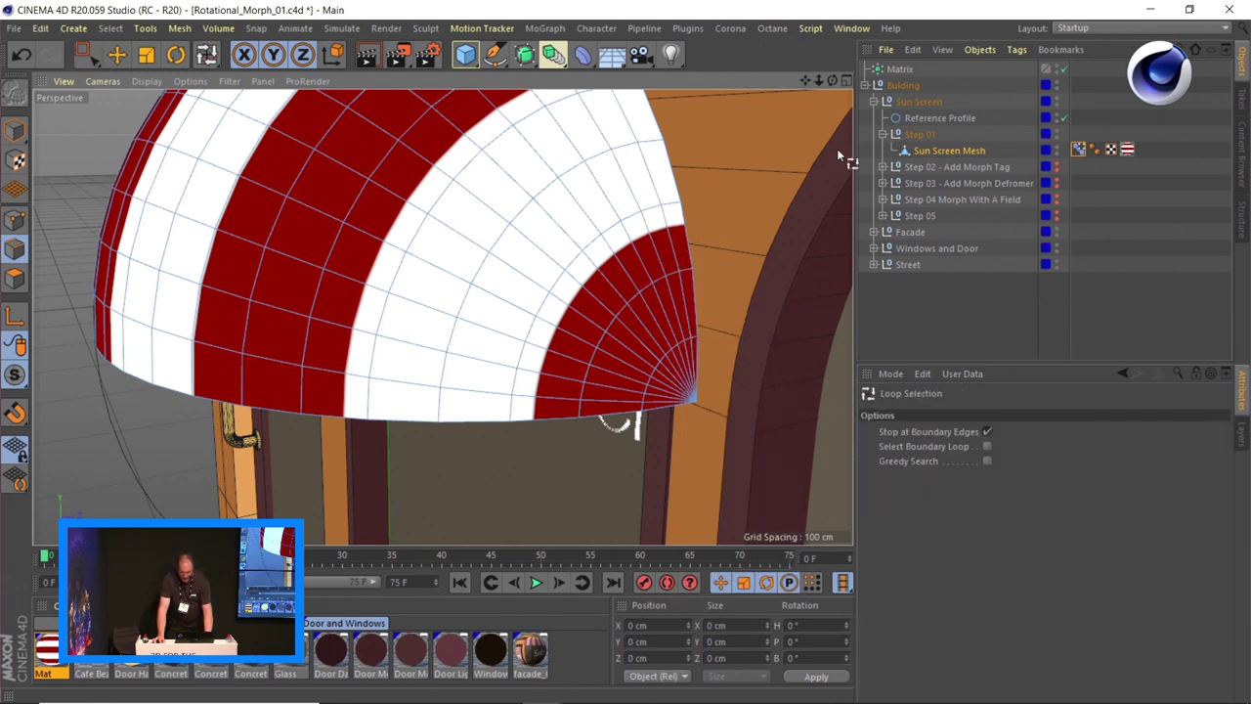
pyautogui.click(674, 234)
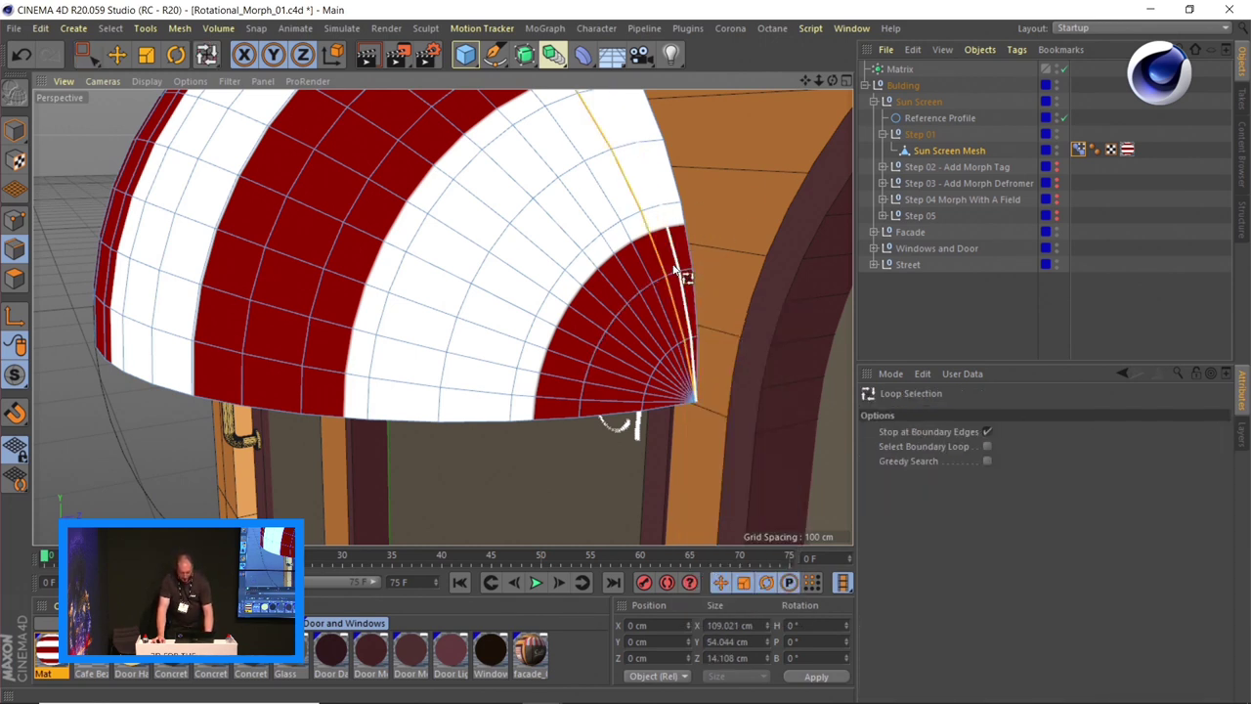
pyautogui.click(655, 262)
pyautogui.click(657, 256)
pyautogui.click(647, 268)
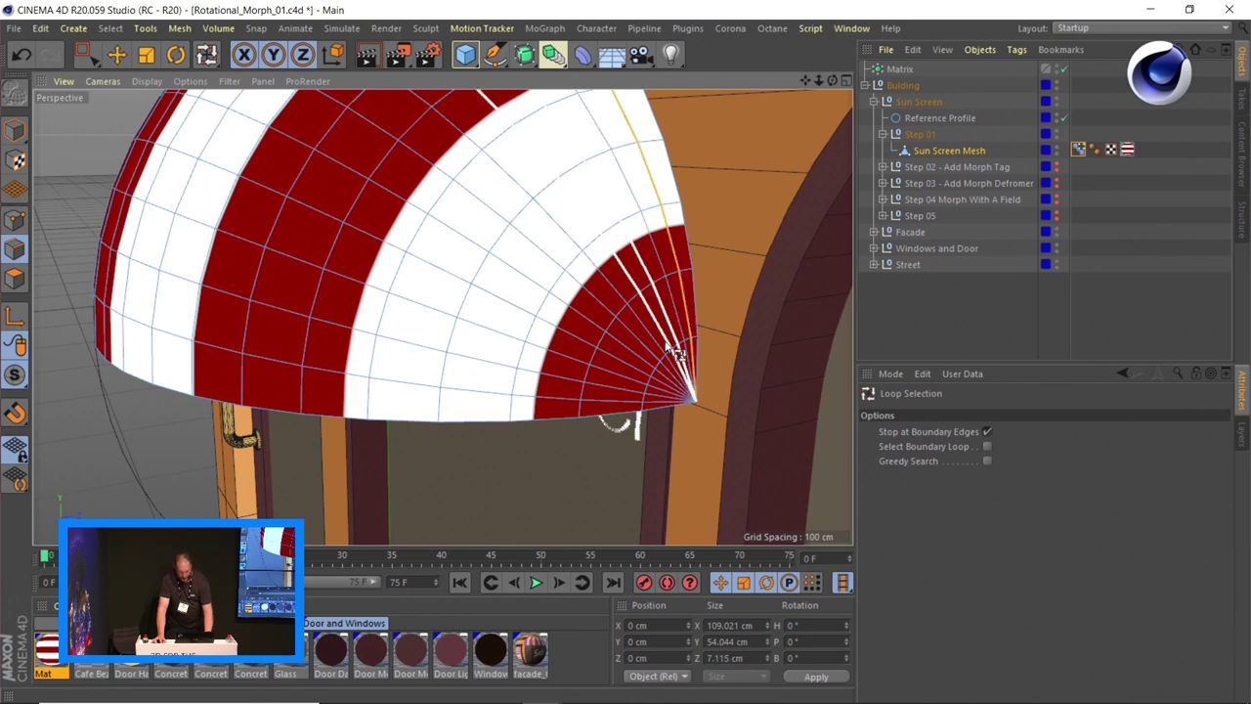
# - Activate the Rotate tool for the selected edge loop and set its modeling axis Y and Z to 0%
pyautogui.keyDown('alt'); pyautogui.moveTo(662, 417); pyautogui.dragTo(572, 432); pyautogui.keyUp('alt')
pyautogui.press('r')
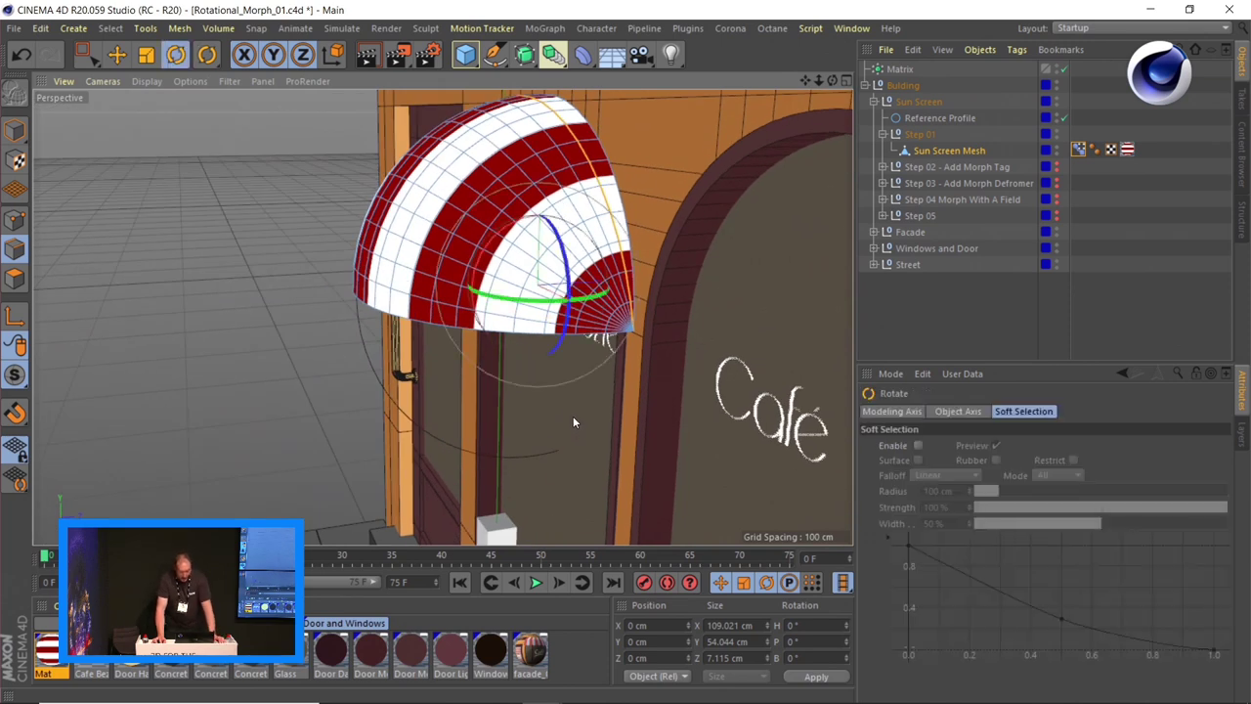
pyautogui.click(892, 411)
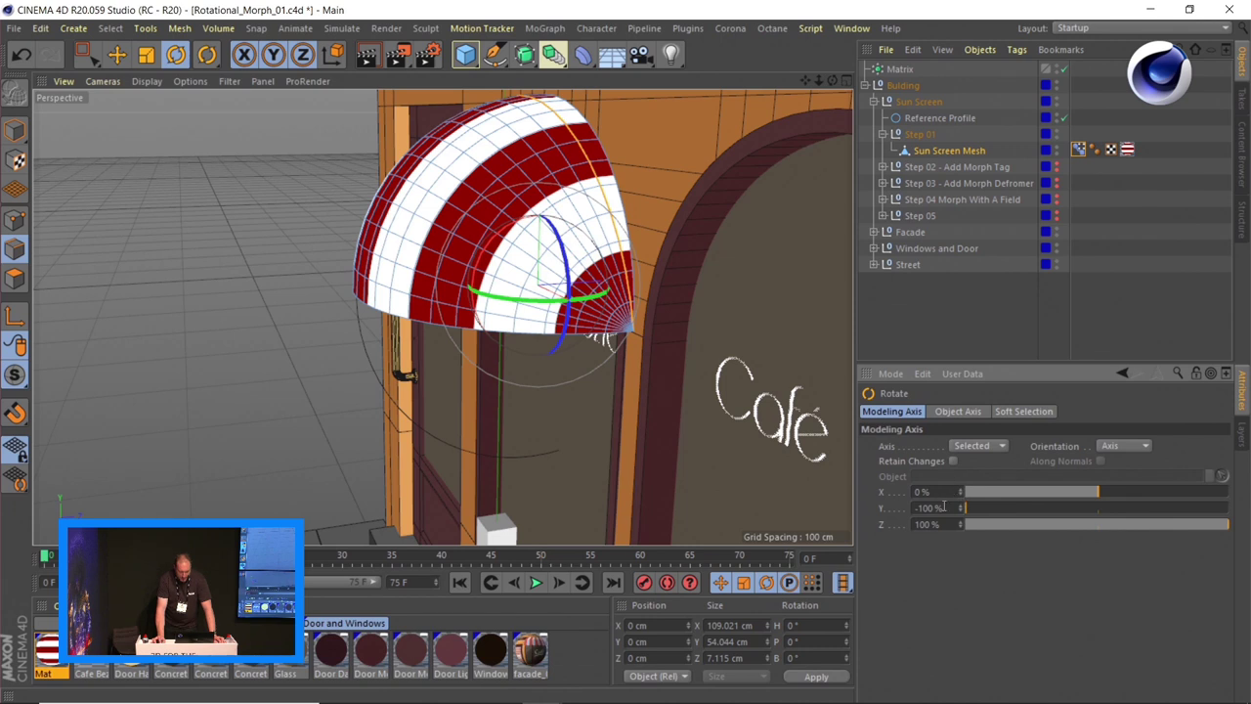
pyautogui.write('0')
pyautogui.press('Tab')
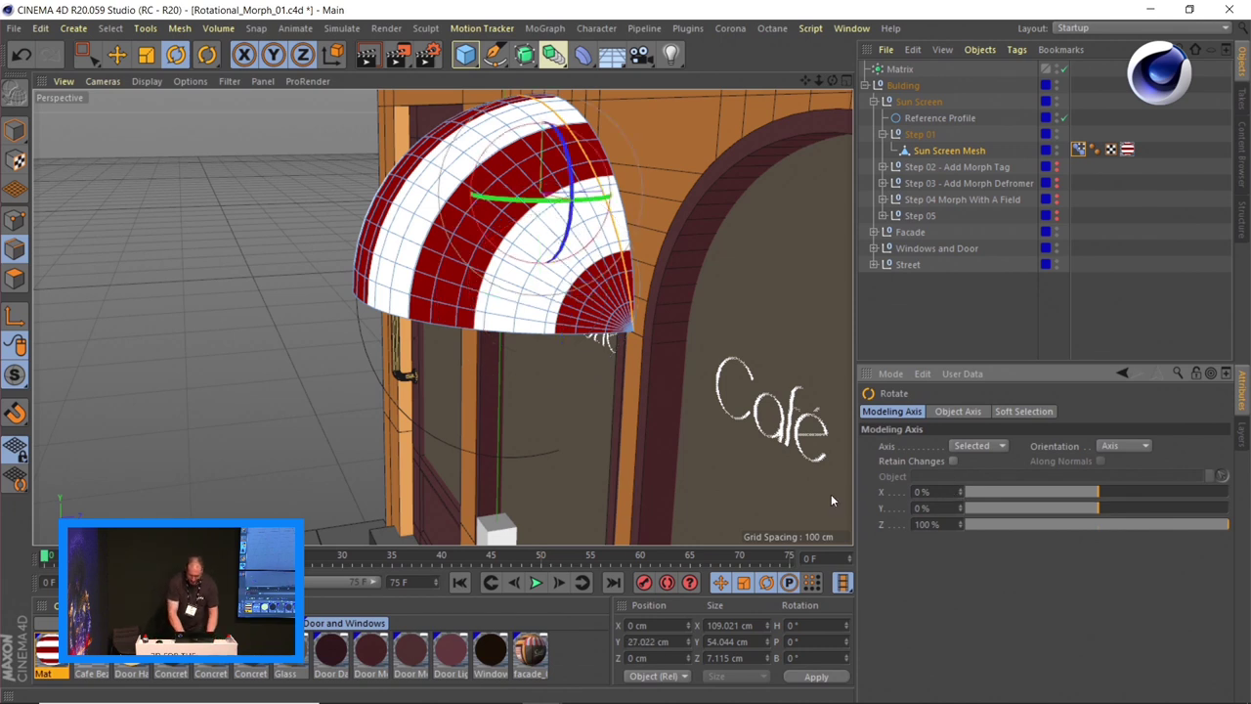
pyautogui.write('0')
pyautogui.press('Return')
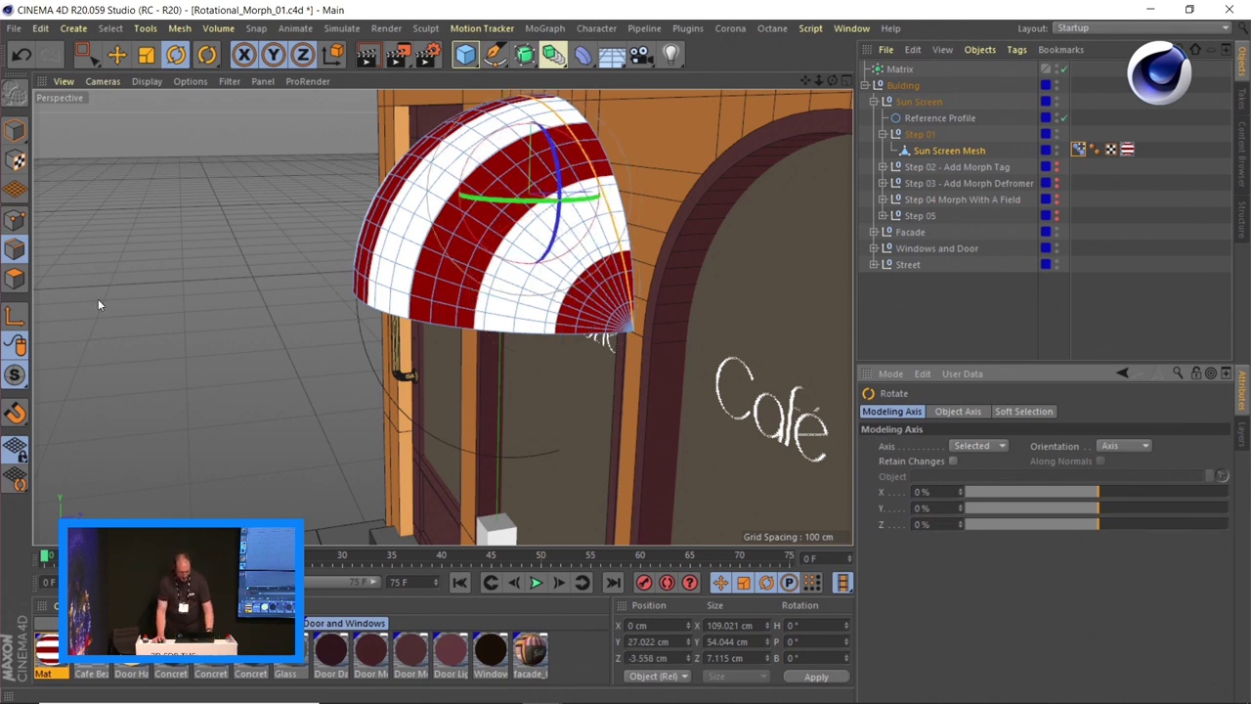
# - Set the Rotate tool's modeling axis to X 100%, Y -100% and Z -100%
pyautogui.keyDown('alt'); pyautogui.moveTo(338, 266); pyautogui.dragTo(645, 205); pyautogui.keyUp('alt')
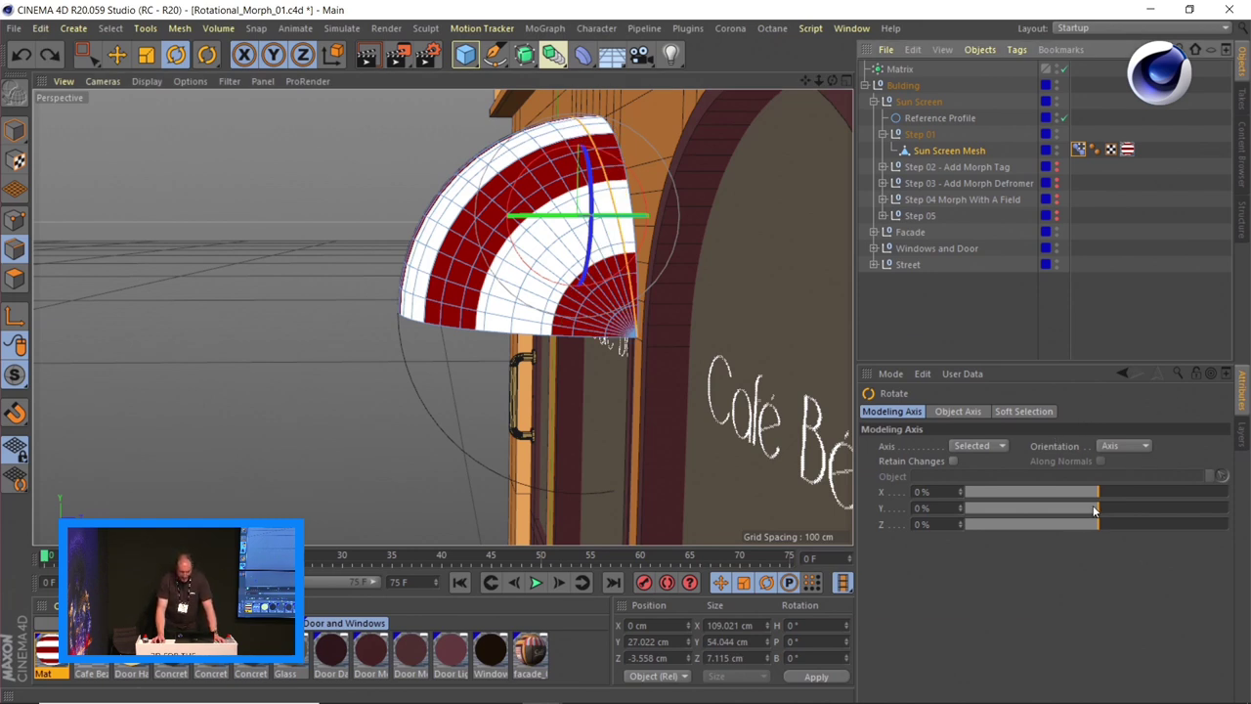
pyautogui.moveTo(1085, 508); pyautogui.dragTo(953, 506)
pyautogui.moveTo(1082, 491); pyautogui.dragTo(1246, 491)
pyautogui.moveTo(1045, 527); pyautogui.dragTo(803, 433)
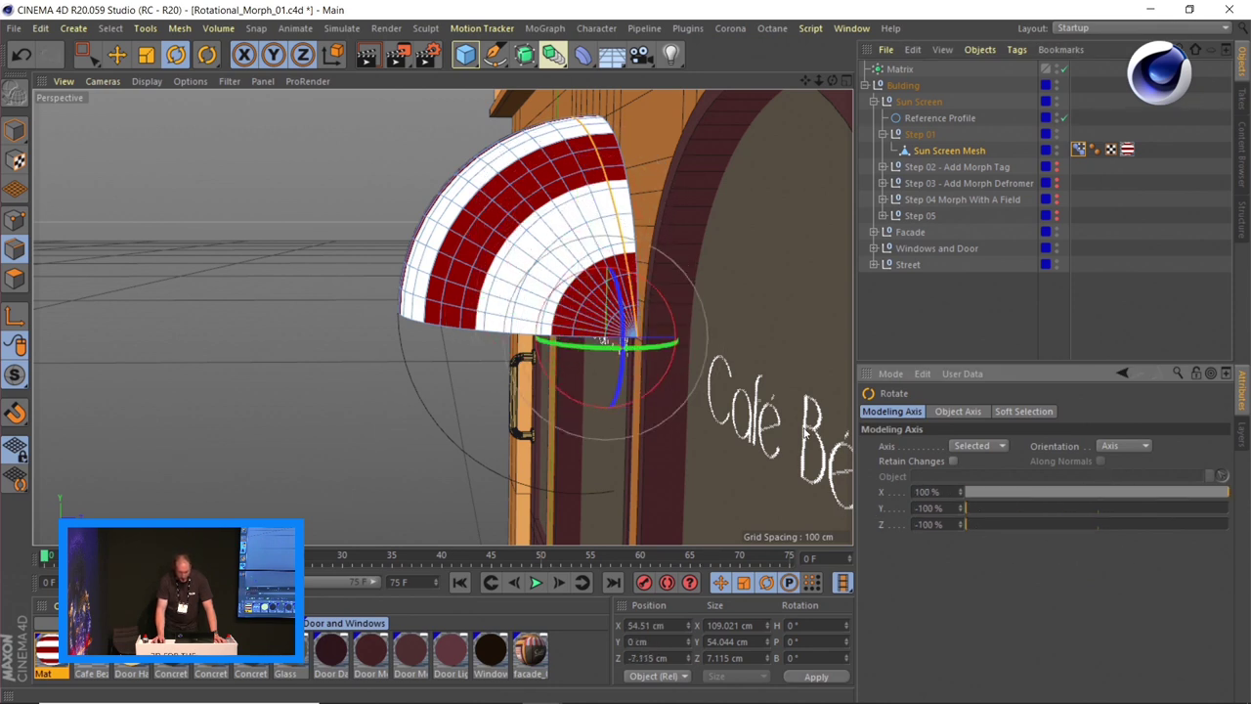
# - Try rotating the selected edge loop slightly away from the wall about the shifted axis, and undo the rotation
pyautogui.moveTo(588, 282)
pyautogui.mouseDown()
pyautogui.moveTo(557, 283)
pyautogui.moveTo(575, 279)
pyautogui.mouseUp()
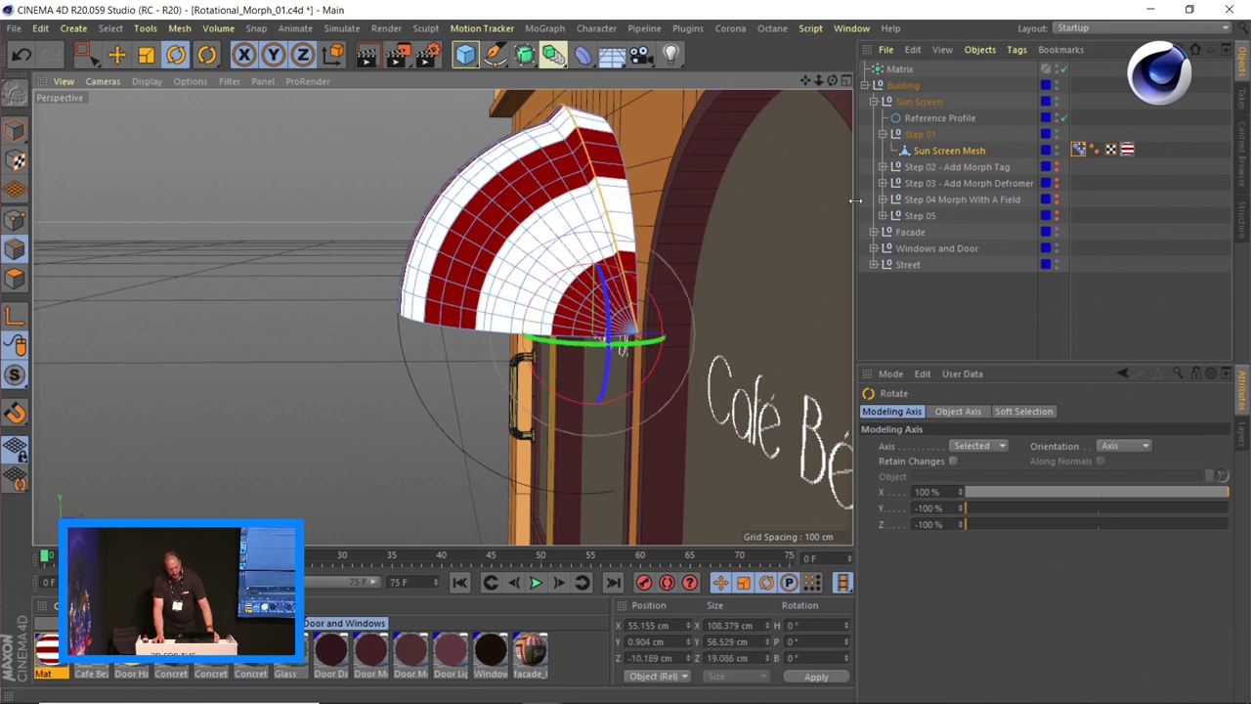
pyautogui.hotkey('ctrl', 'z')
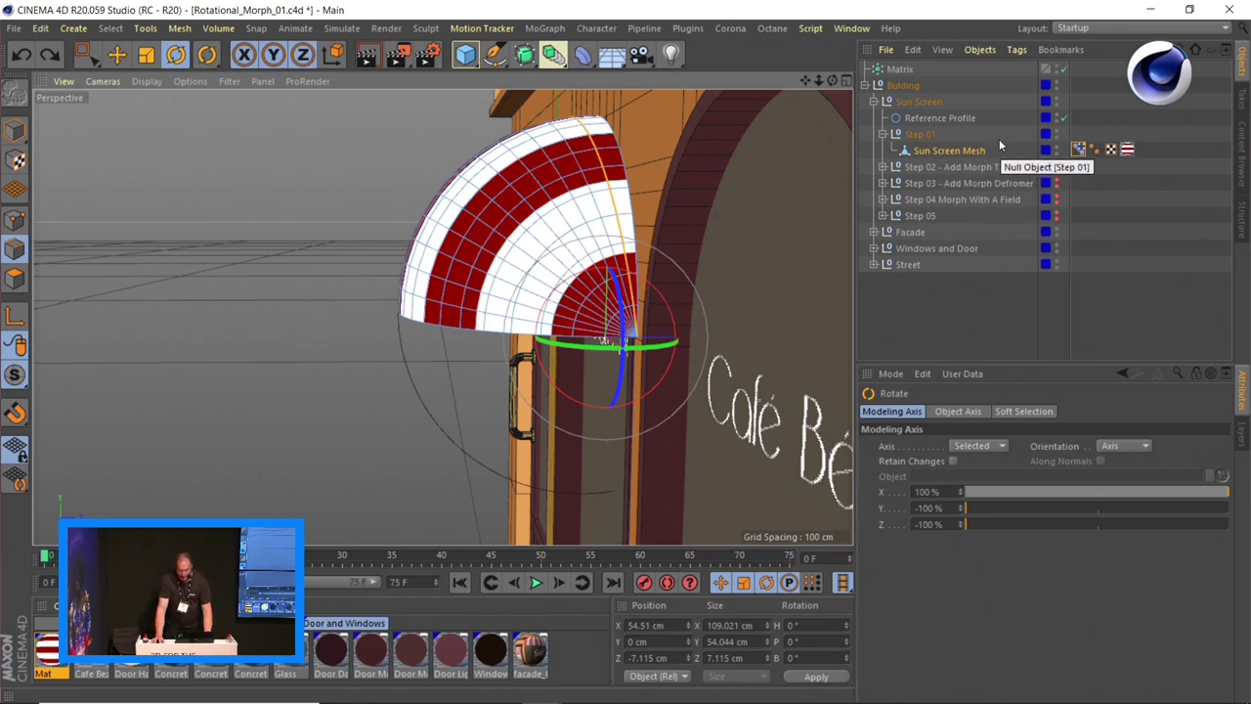
# - Collapse and hide the Step 01 group, and make the Step 04 Morph With A Field group visible
pyautogui.click(882, 134)
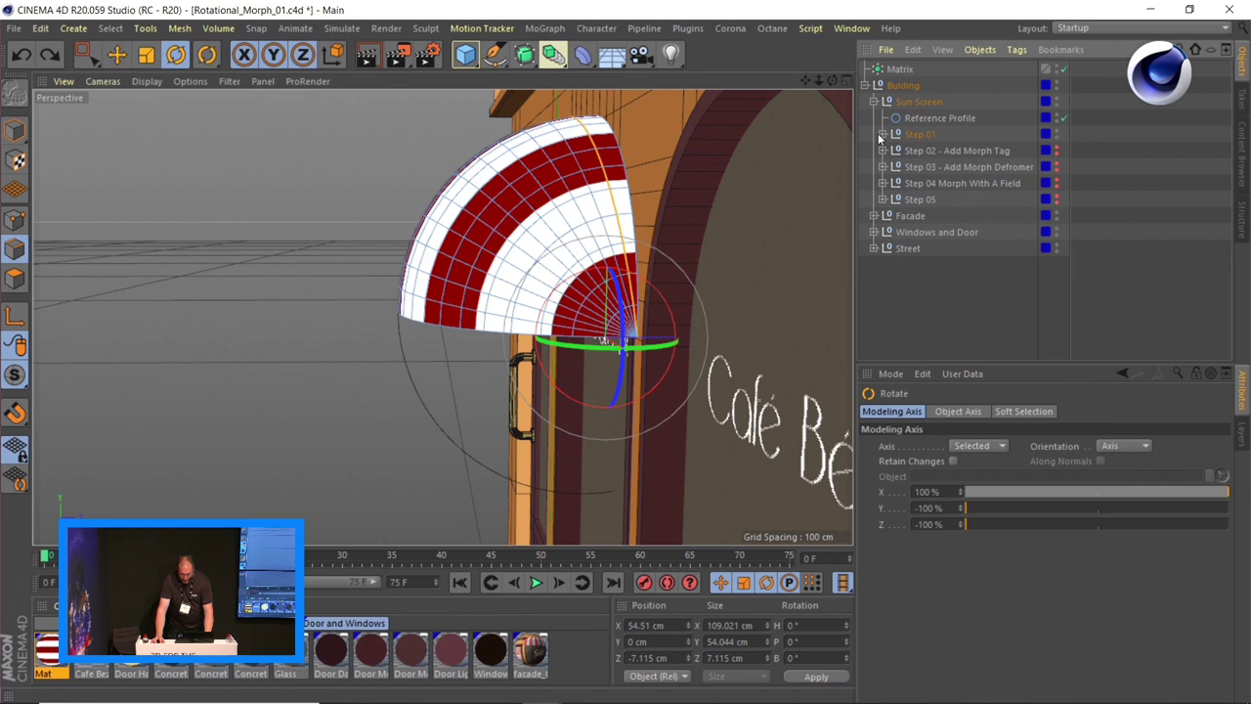
pyautogui.click(920, 134)
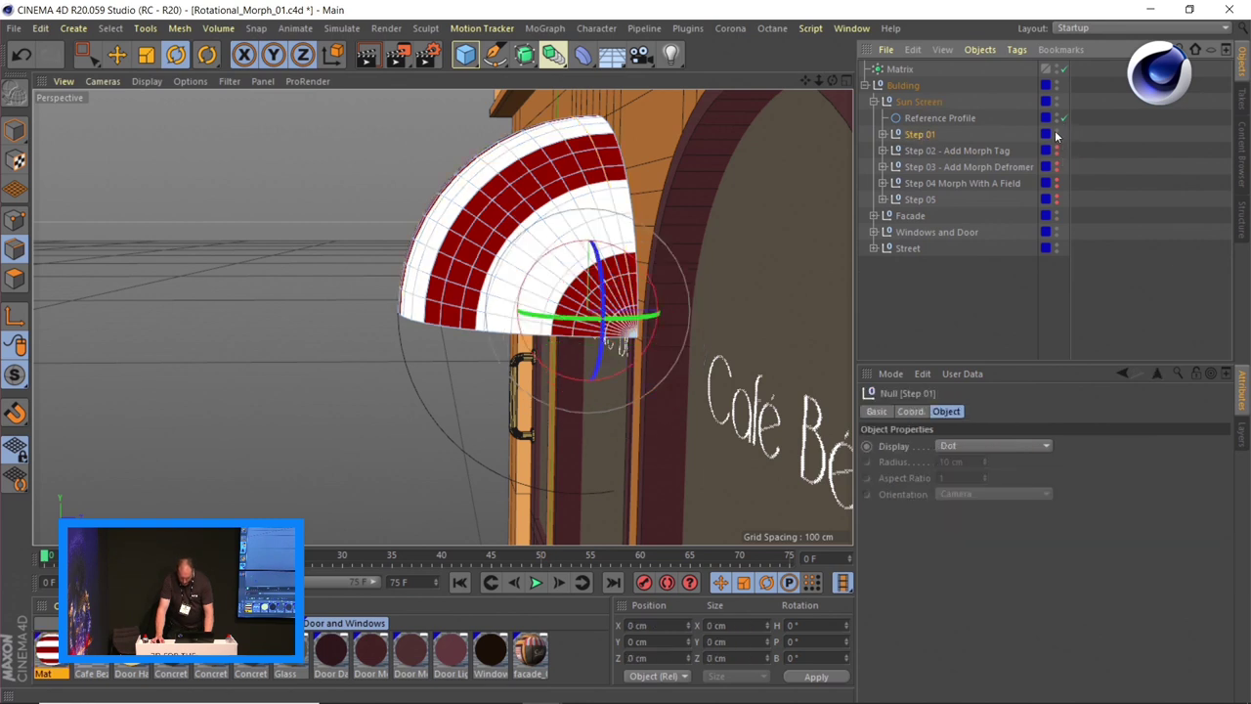
pyautogui.click(1057, 132)
pyautogui.click(961, 183)
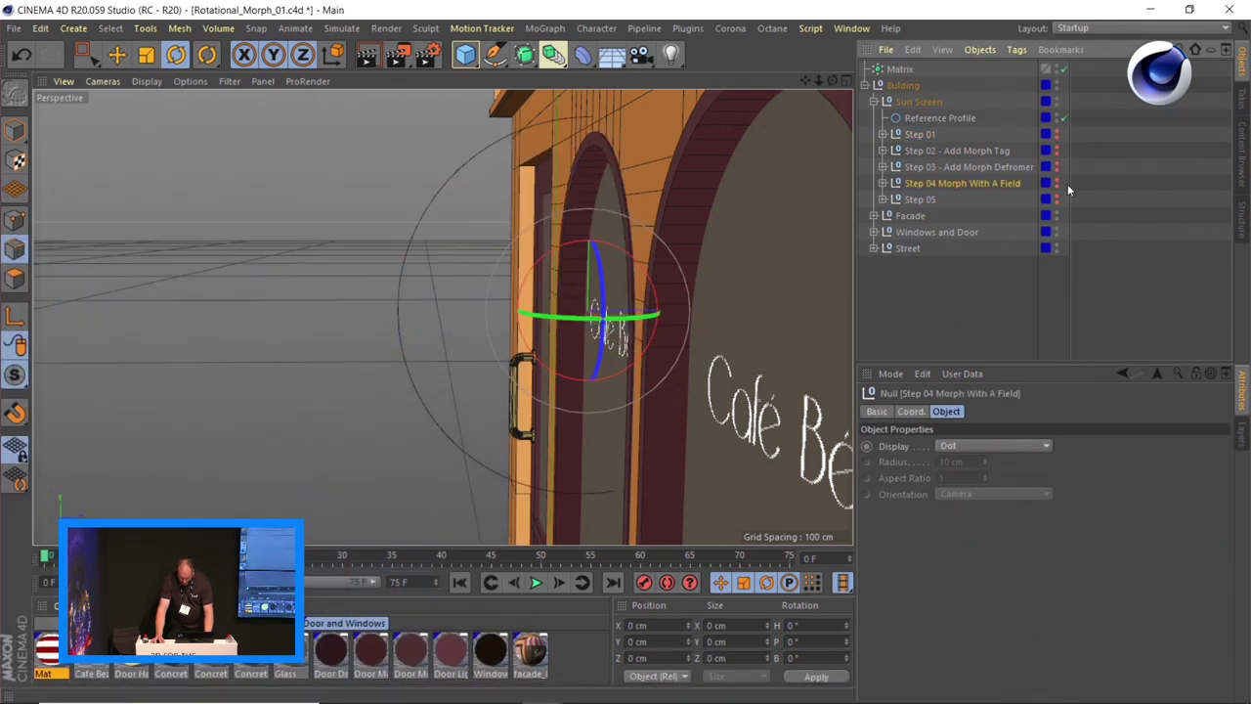
pyautogui.click(1056, 183)
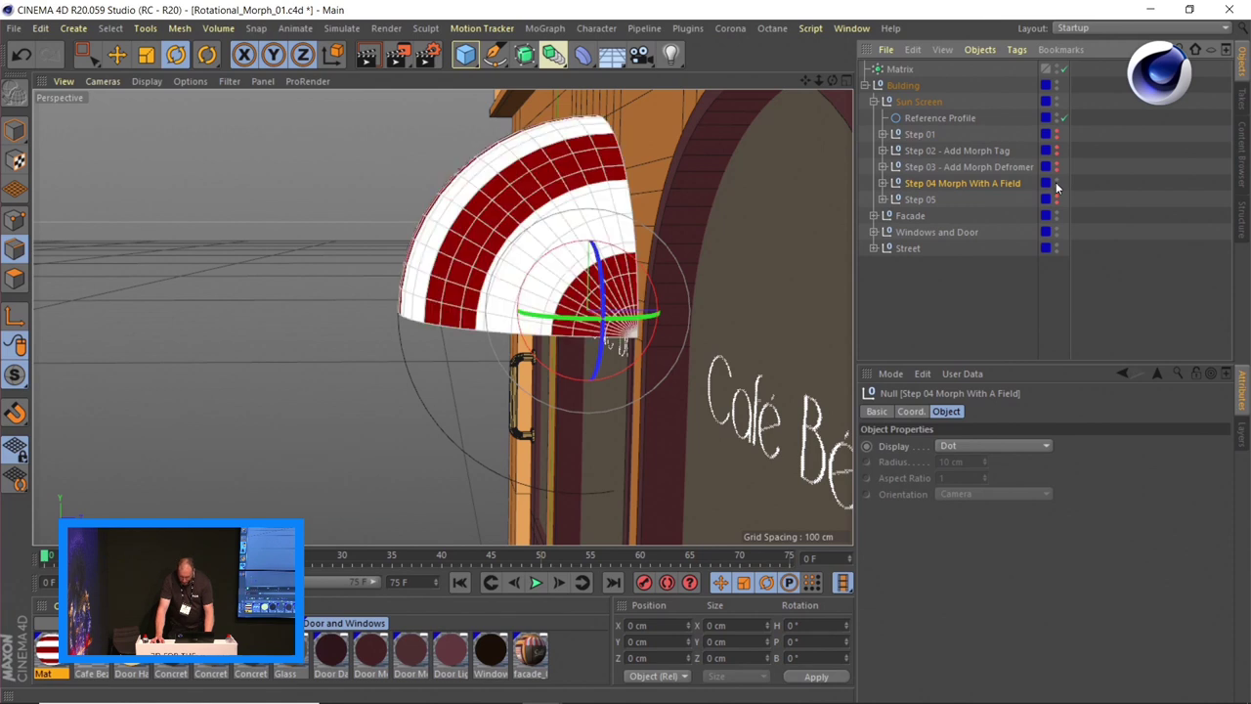
pyautogui.keyDown('alt'); pyautogui.moveTo(574, 343); pyautogui.dragTo(799, 211); pyautogui.keyUp('alt')
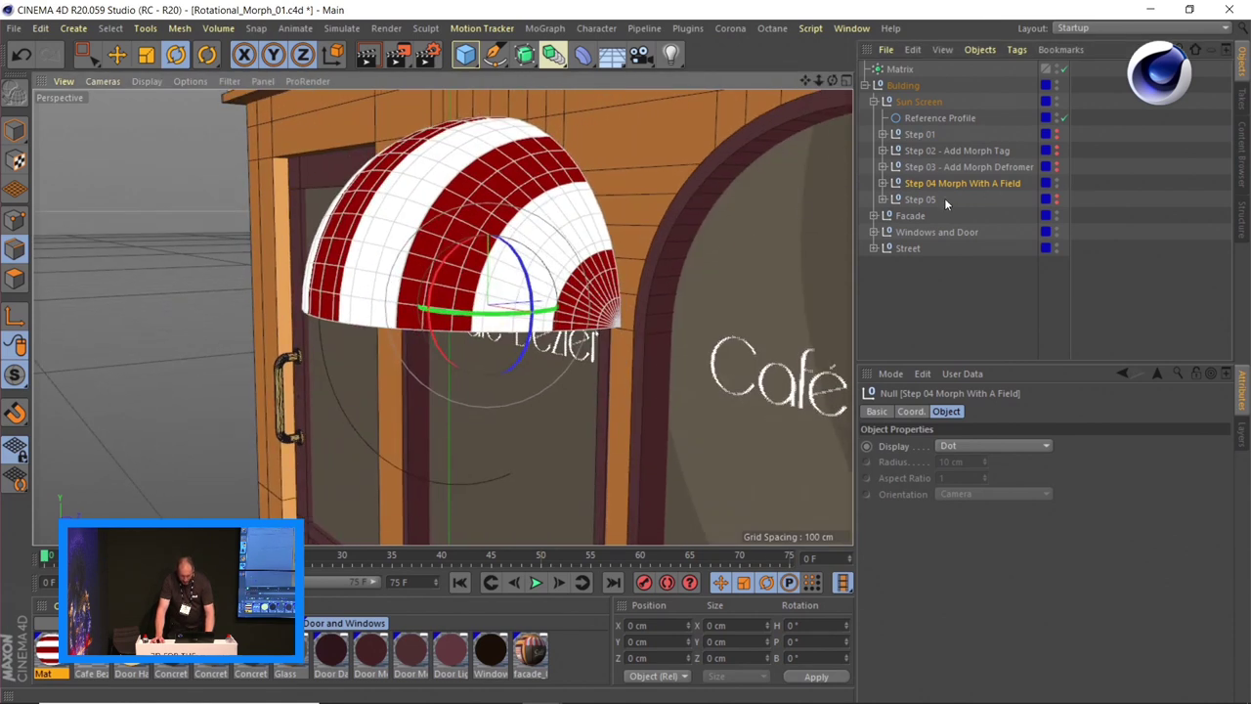
# - Hide the Step 04 group, make the Step 05 group visible and expand its hierarchy
pyautogui.click(1055, 185)
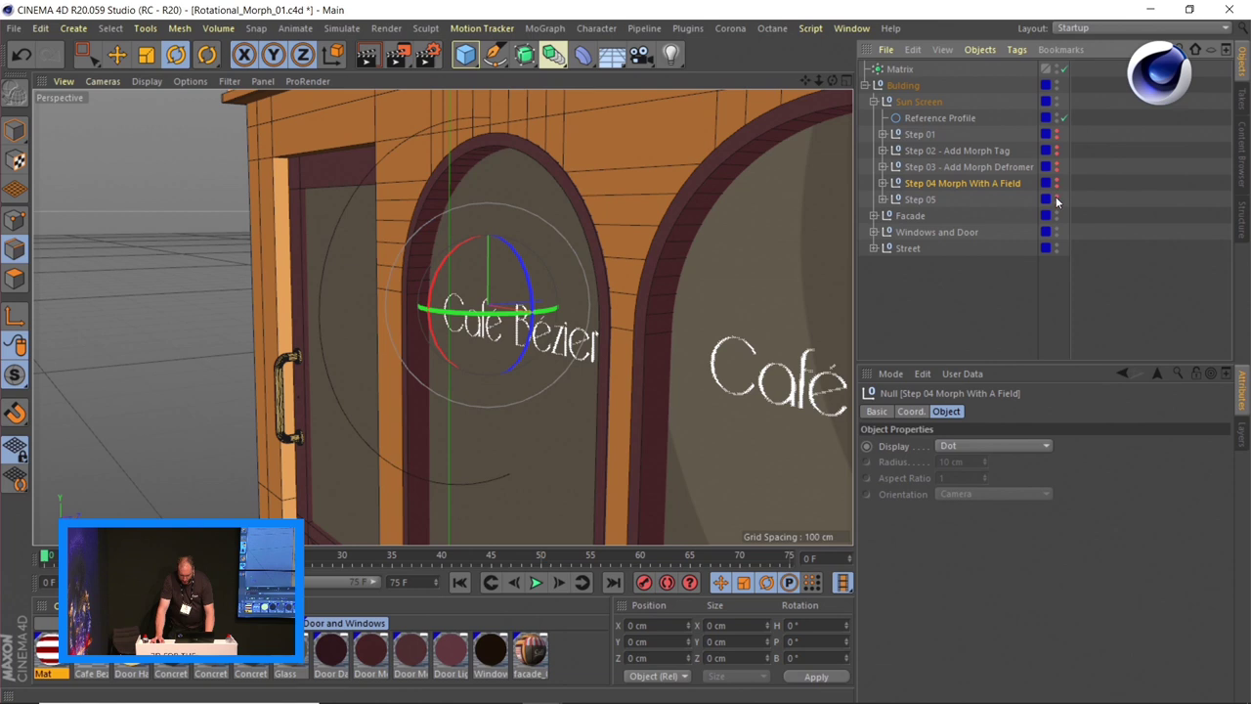
pyautogui.click(1056, 201)
pyautogui.click(882, 199)
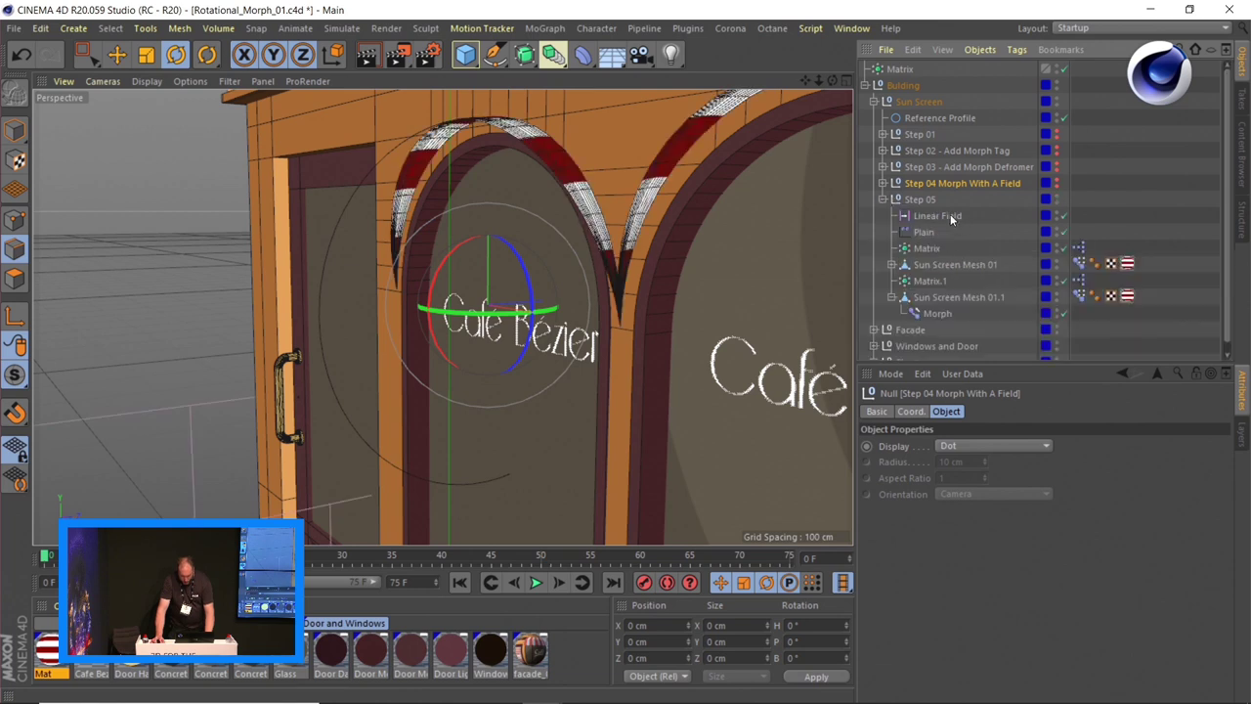
# - Move the Linear Field of Step 05 across the facade, past both arched windows, to unfold the two awnings
pyautogui.click(938, 215)
pyautogui.press('h')
pyautogui.press('e')
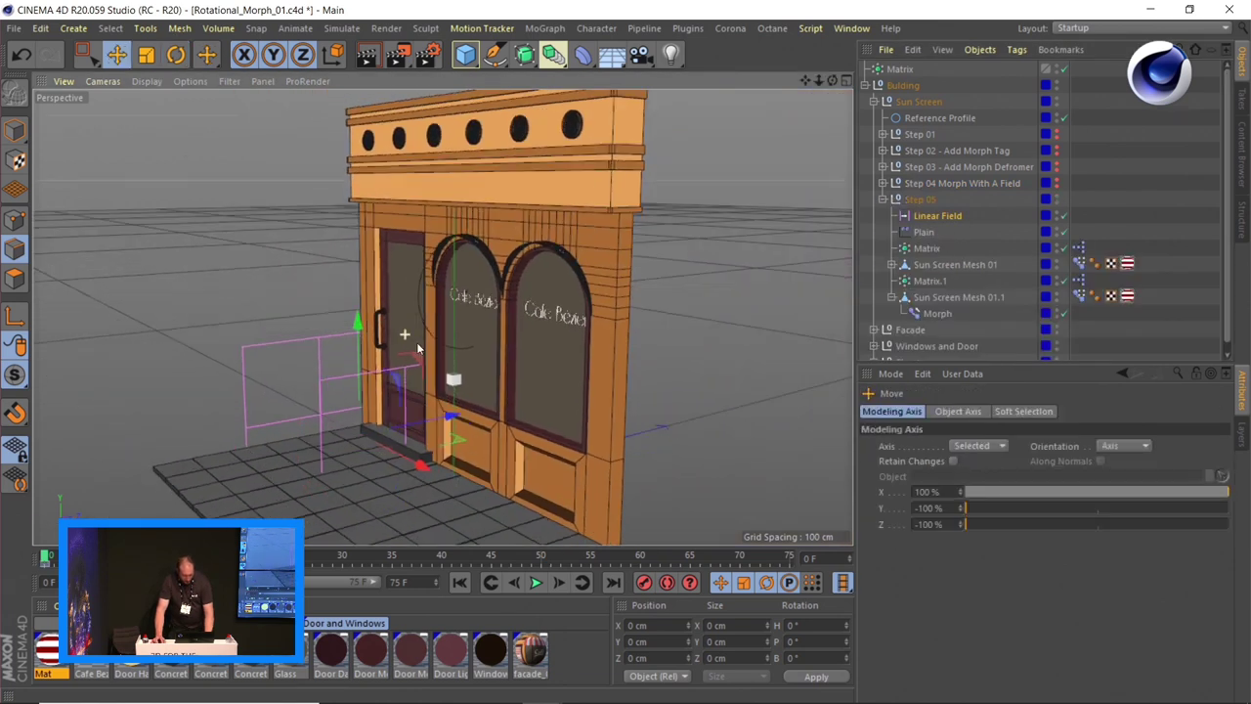
pyautogui.keyDown('alt'); pyautogui.moveTo(416, 342); pyautogui.dragTo(499, 481); pyautogui.keyUp('alt')
pyautogui.moveTo(420, 438); pyautogui.dragTo(450, 448)
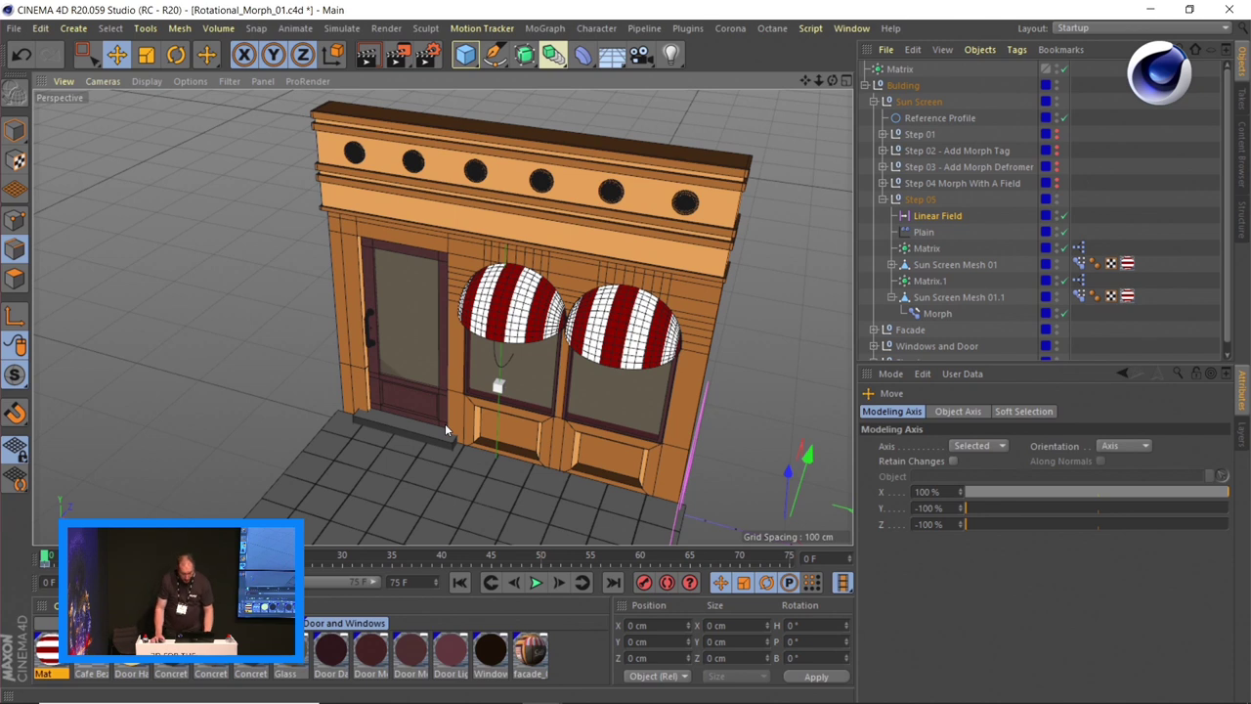
# - Close the awning project without saving and open 04-01 - Connect and Cloth_01.c4d from the 04 - Connect folder
pyautogui.hotkey('ctrl', 'F4')
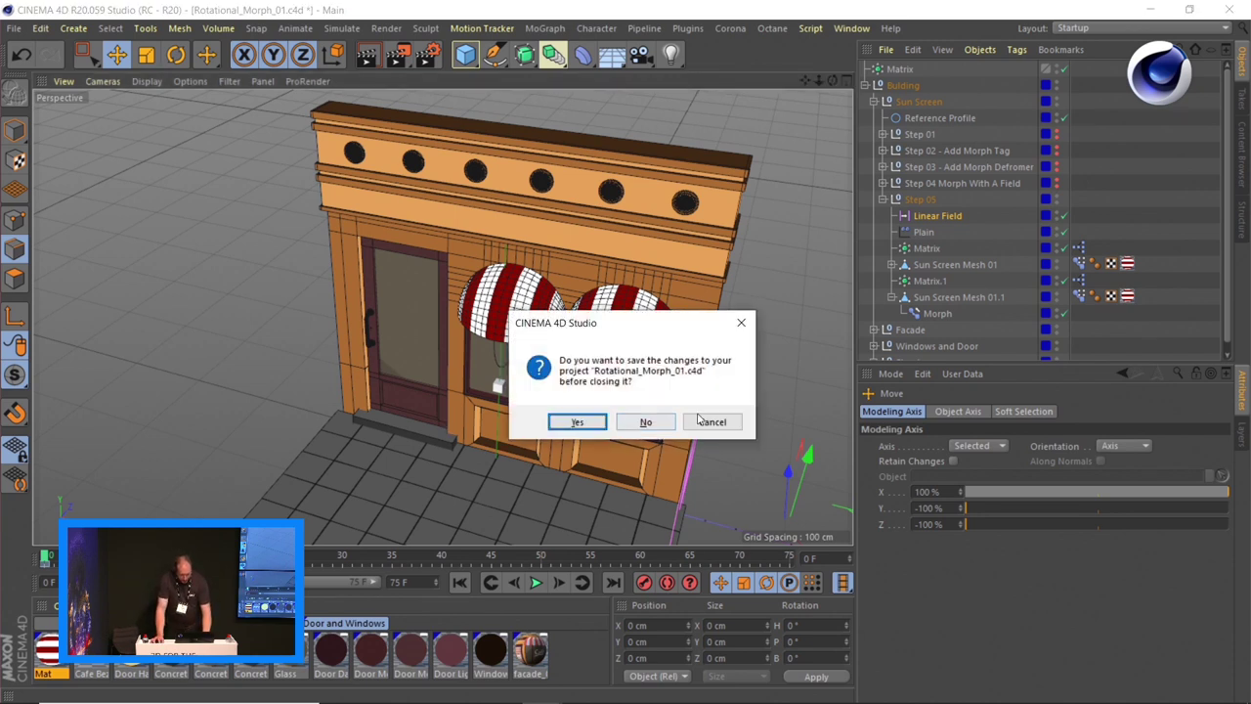
pyautogui.click(657, 427)
pyautogui.hotkey('ctrl', 'o')
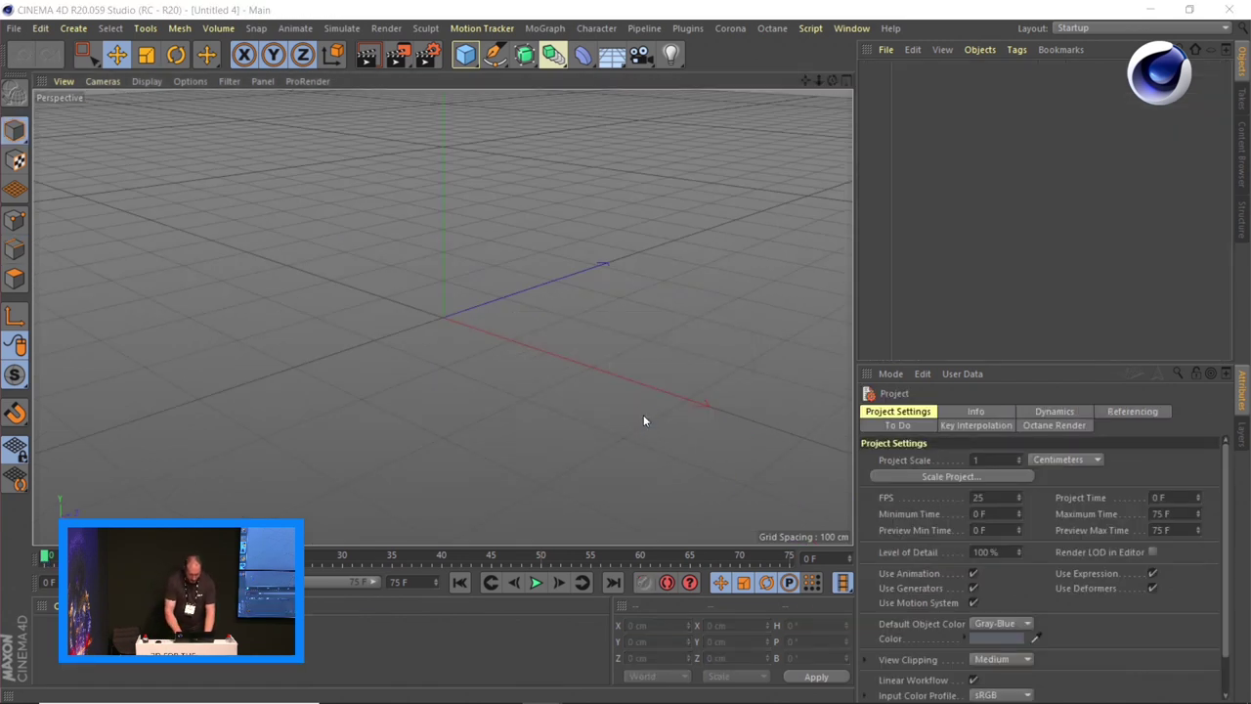
pyautogui.click(322, 61)
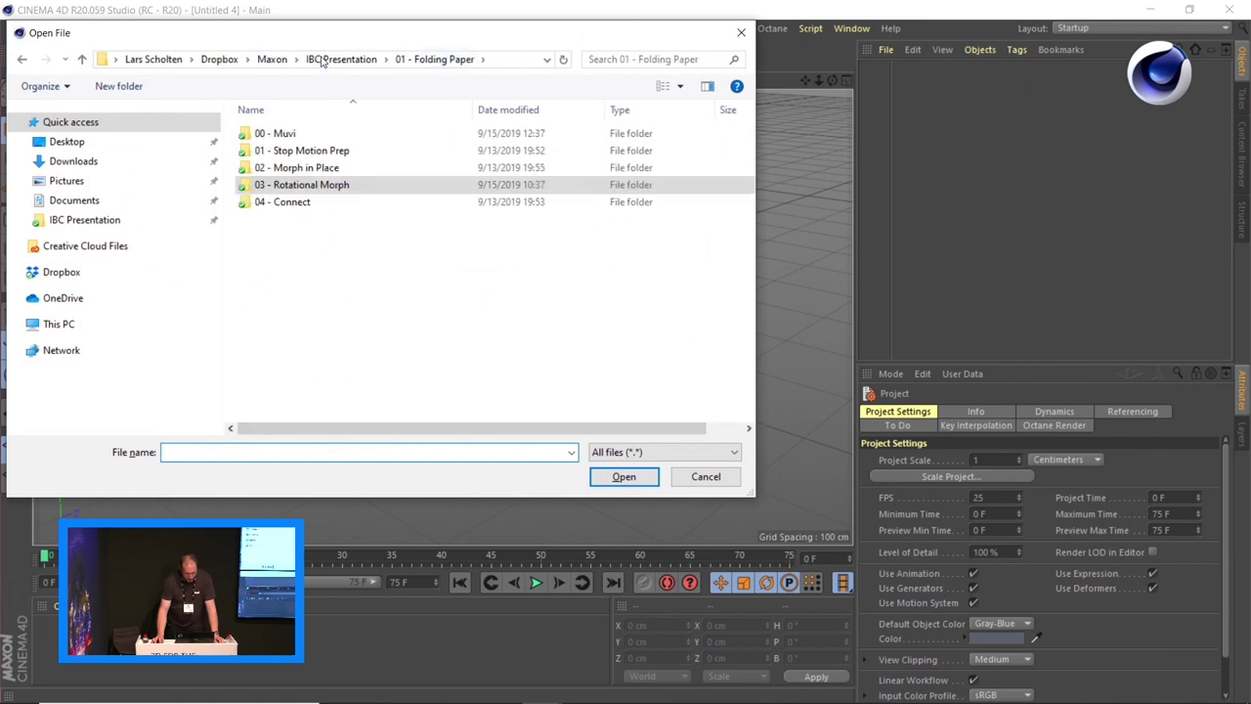
pyautogui.doubleClick(317, 205)
pyautogui.click(323, 152)
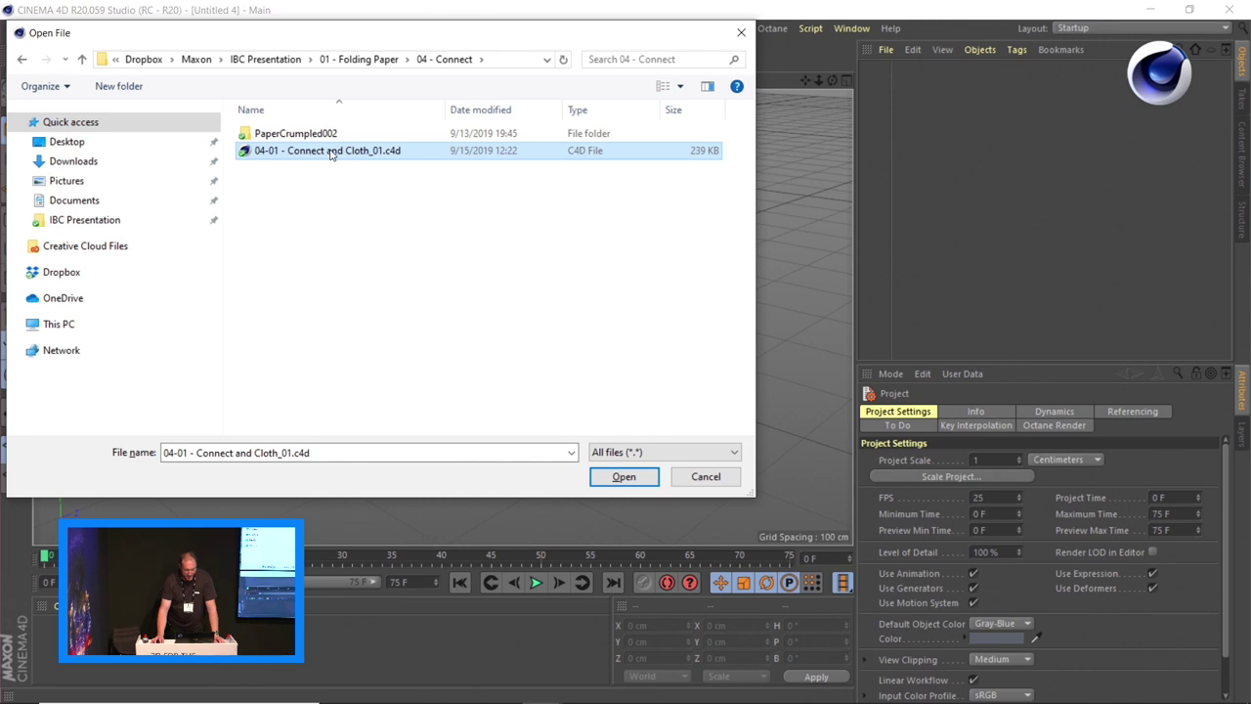
pyautogui.doubleClick(322, 152)
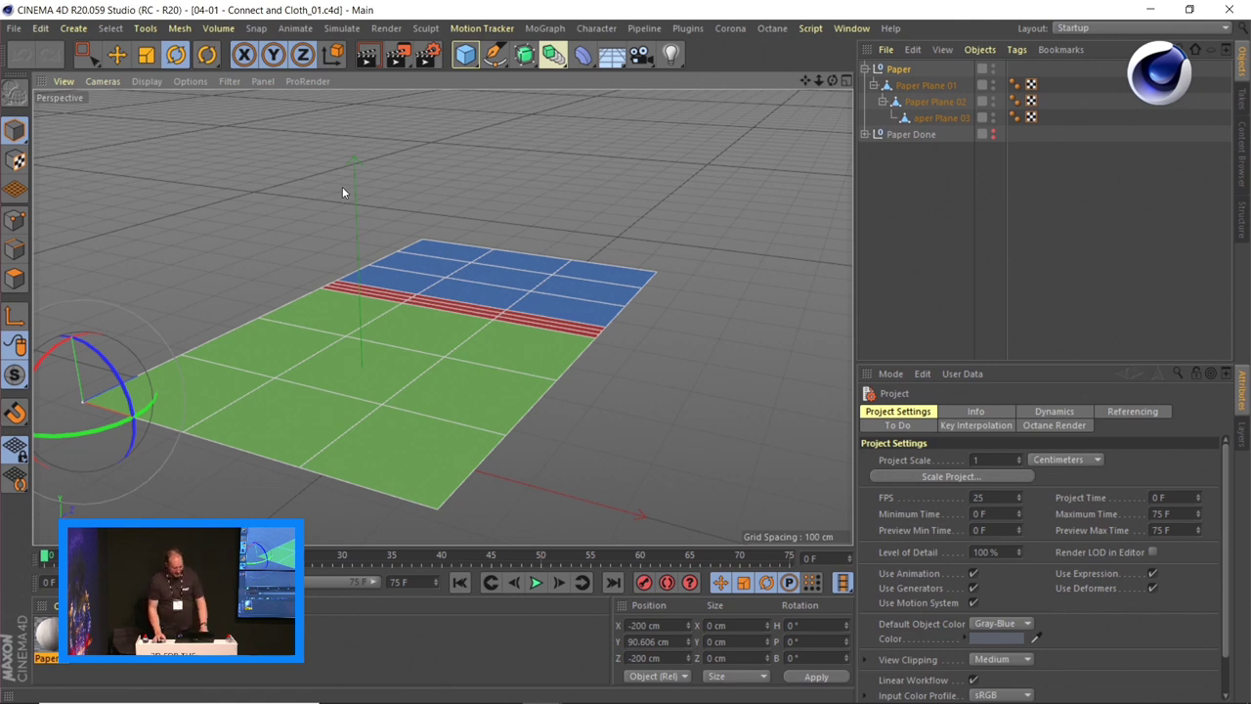
# - Rotate the red Paper Plane 02 strip and the blue plane nested beneath it to a 90° pitch each
pyautogui.moveTo(400, 187)
pyautogui.keyDown('alt'); pyautogui.mouseDown()
pyautogui.moveTo(465, 291)
pyautogui.moveTo(348, 361)
pyautogui.moveTo(459, 390)
pyautogui.moveTo(387, 321)
pyautogui.mouseUp(); pyautogui.keyUp('alt')
pyautogui.click(361, 322)
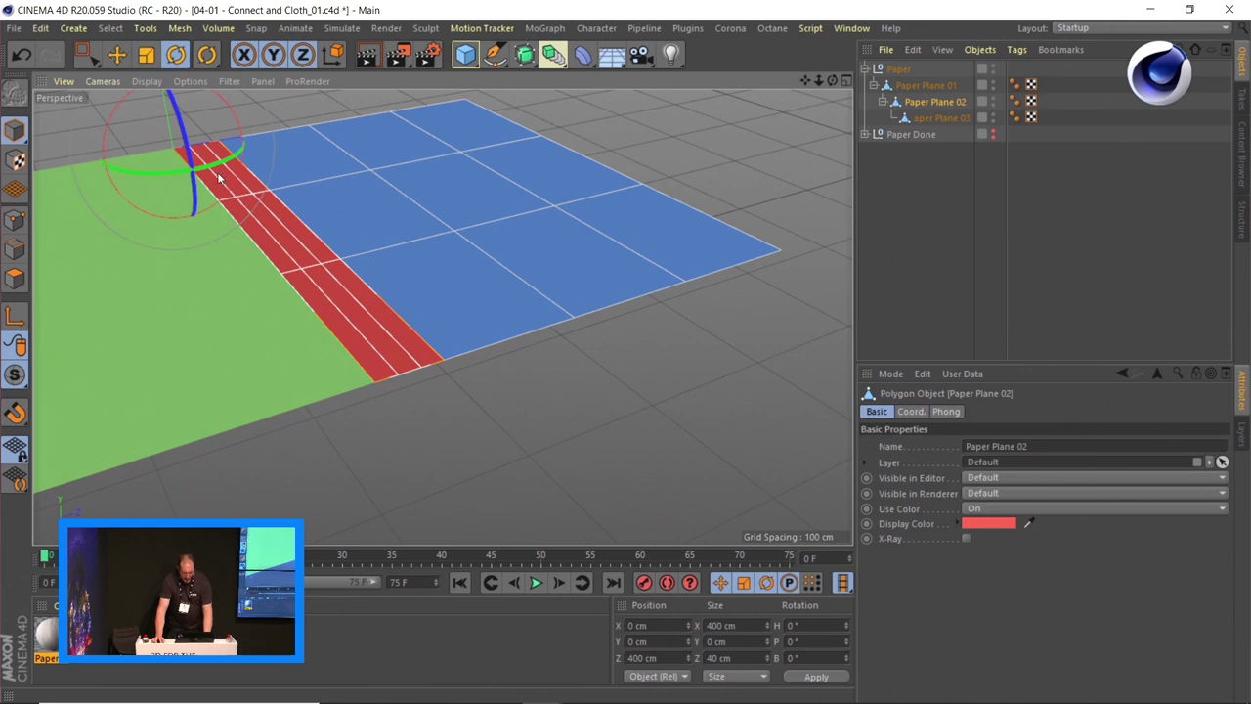
pyautogui.moveTo(122, 93); pyautogui.dragTo(110, 209)
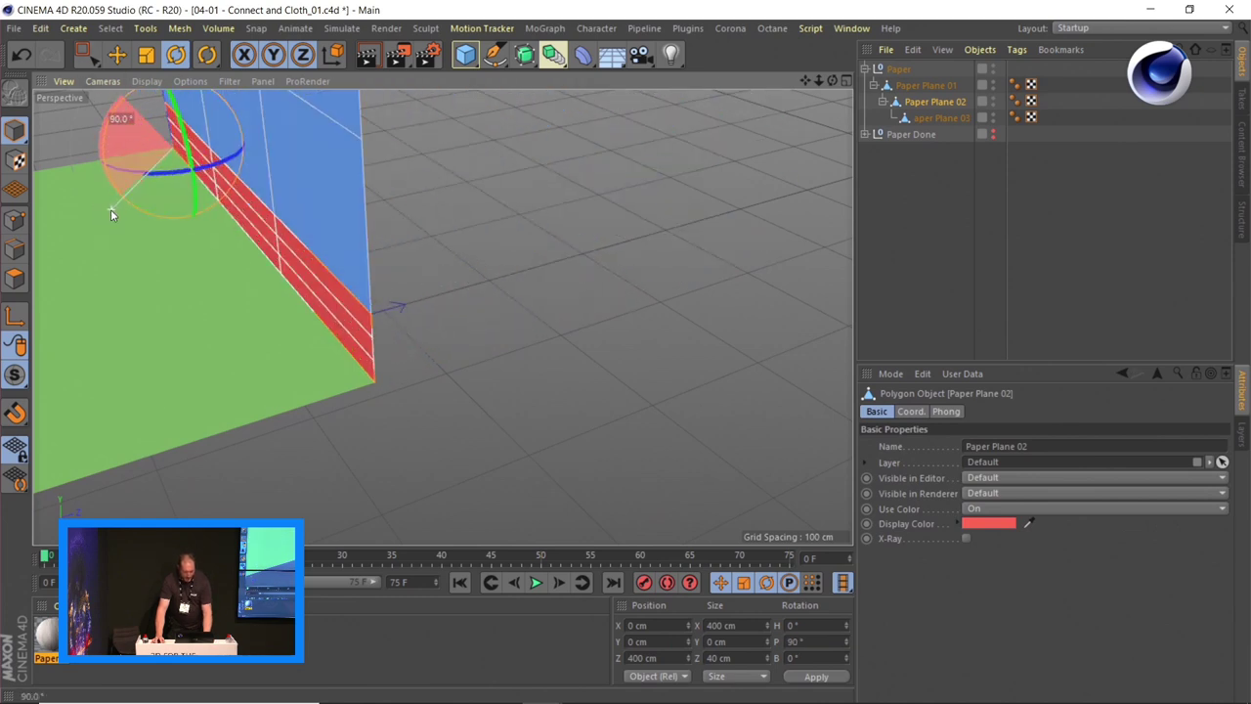
pyautogui.click(329, 198)
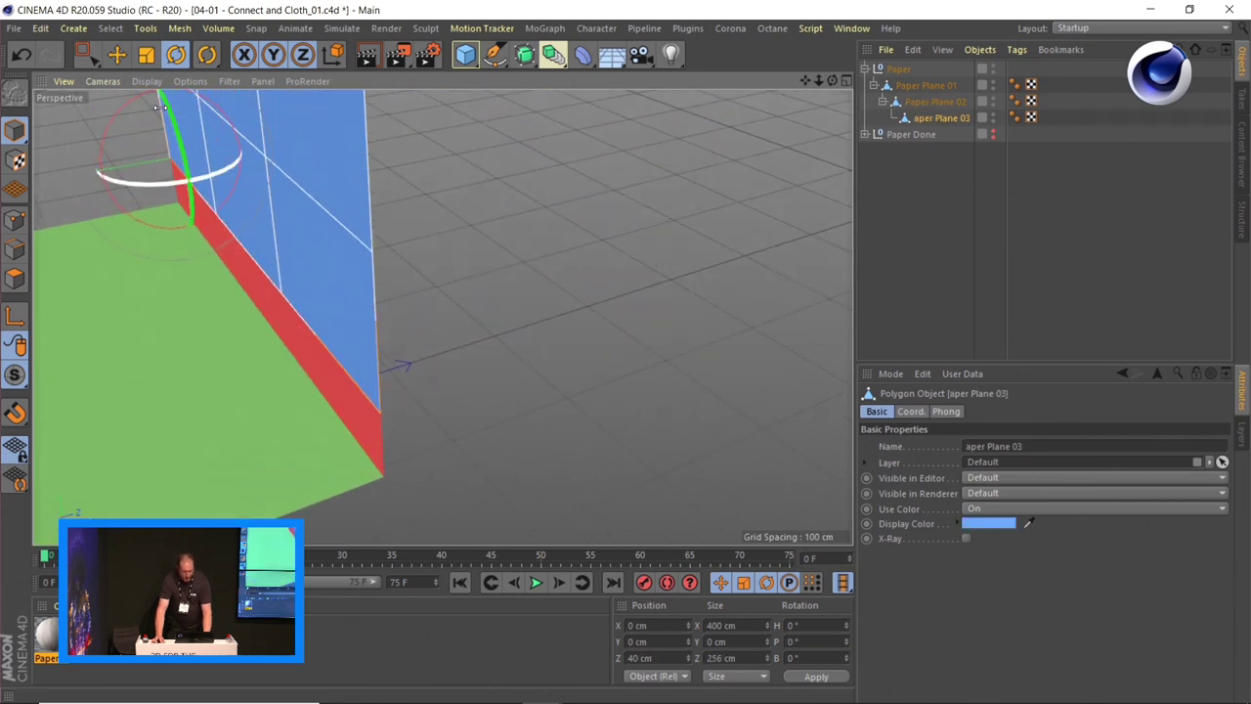
pyautogui.moveTo(102, 154); pyautogui.dragTo(363, 325)
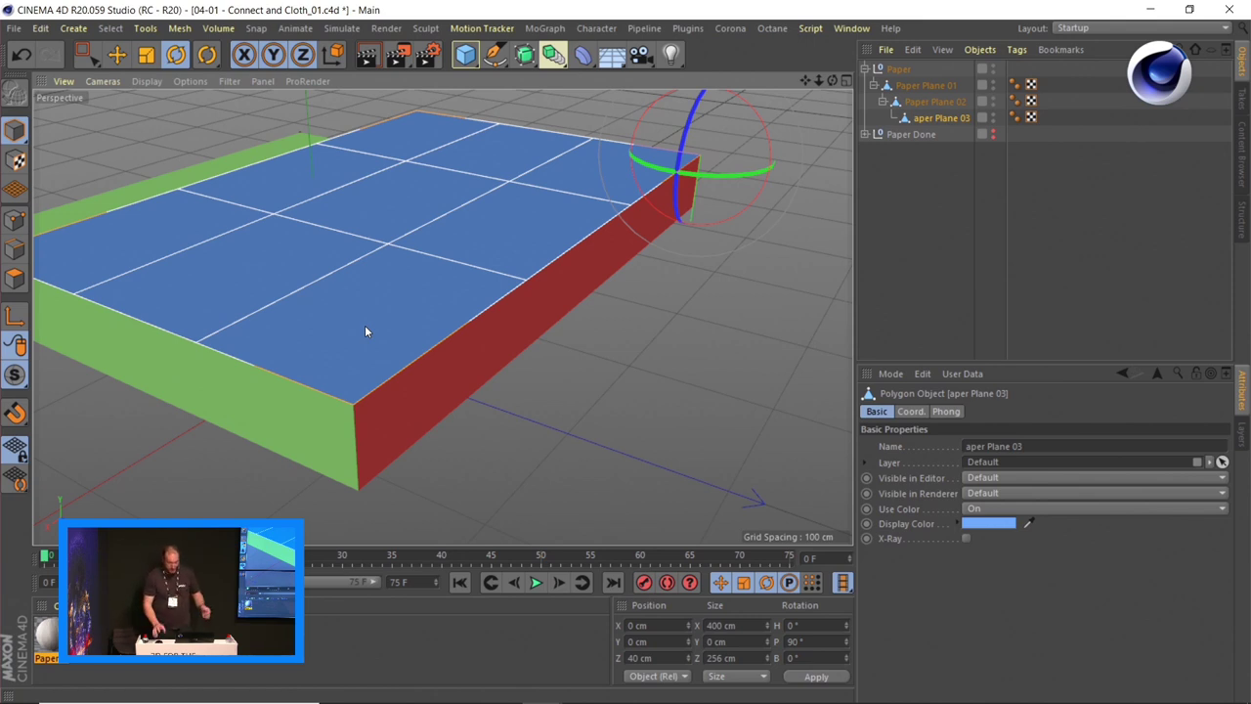
# - Nest the paper planes under a Connect object inside the Paper null, and rotate Paper Plane 02 to an 80° pitch
pyautogui.click(552, 55)
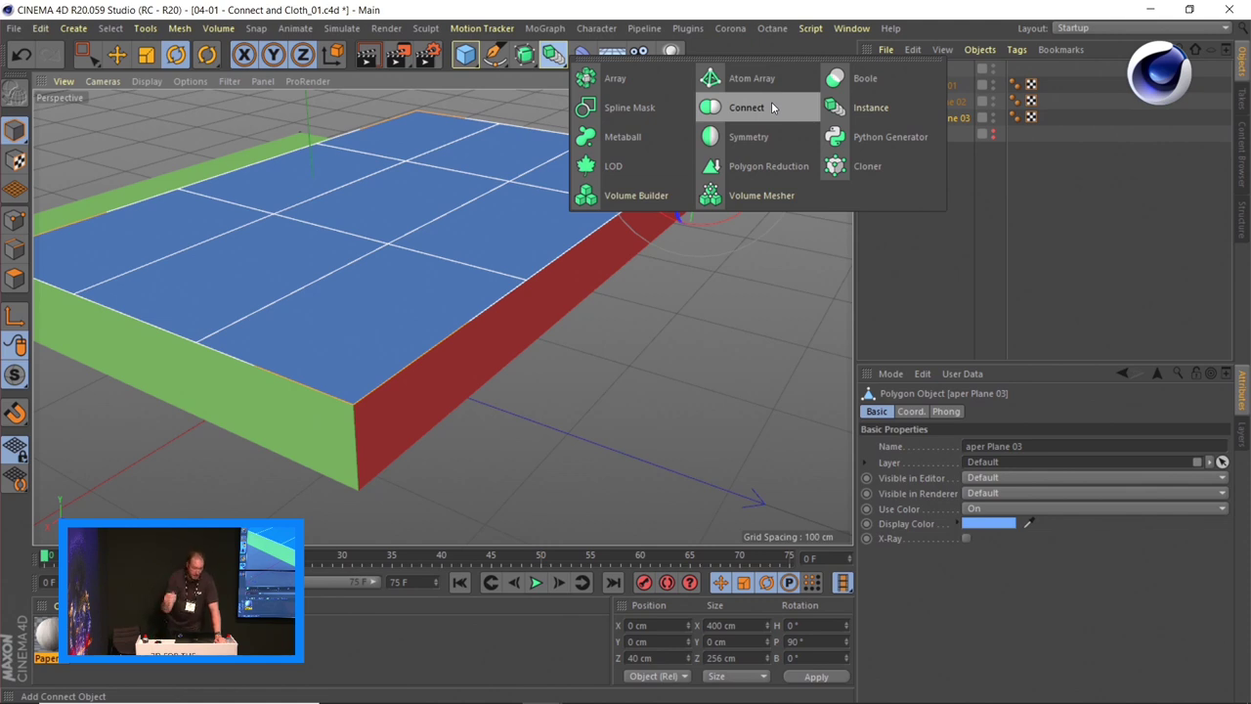
pyautogui.click(771, 106)
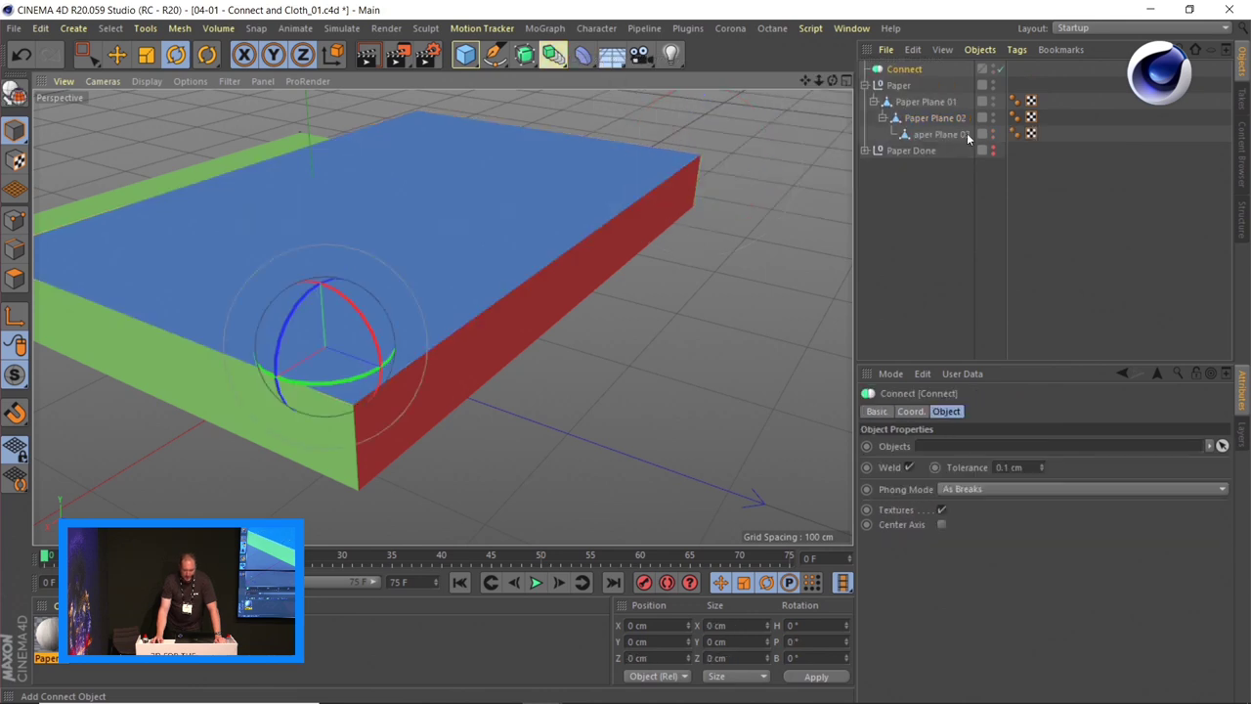
pyautogui.moveTo(898, 73); pyautogui.dragTo(926, 86)
pyautogui.click(918, 86)
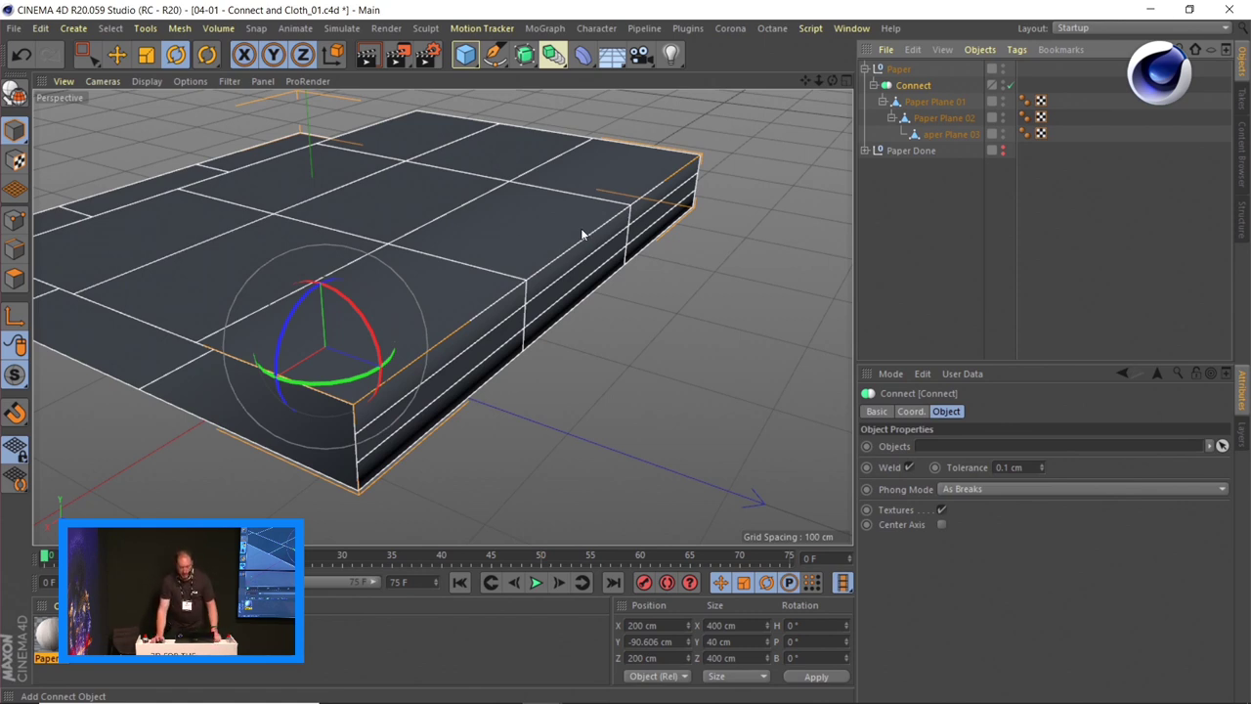
pyautogui.click(919, 115)
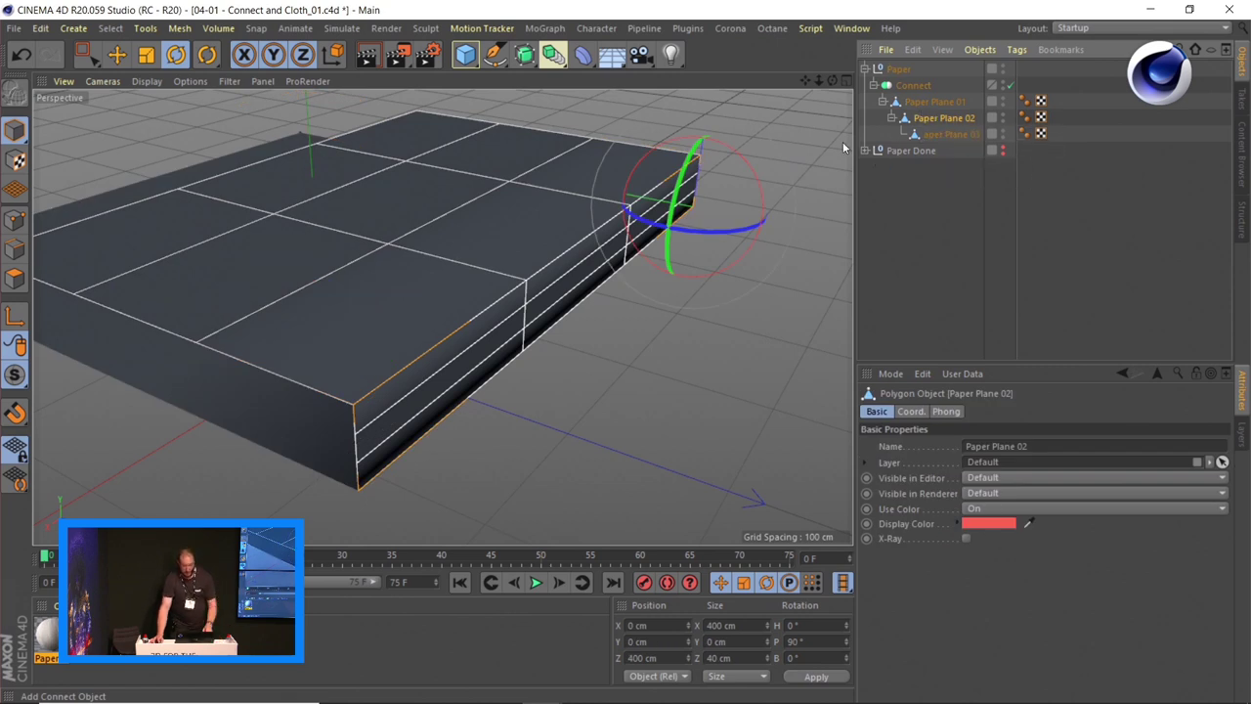
pyautogui.moveTo(753, 174)
pyautogui.mouseDown()
pyautogui.moveTo(766, 193)
pyautogui.moveTo(765, 170)
pyautogui.mouseUp()
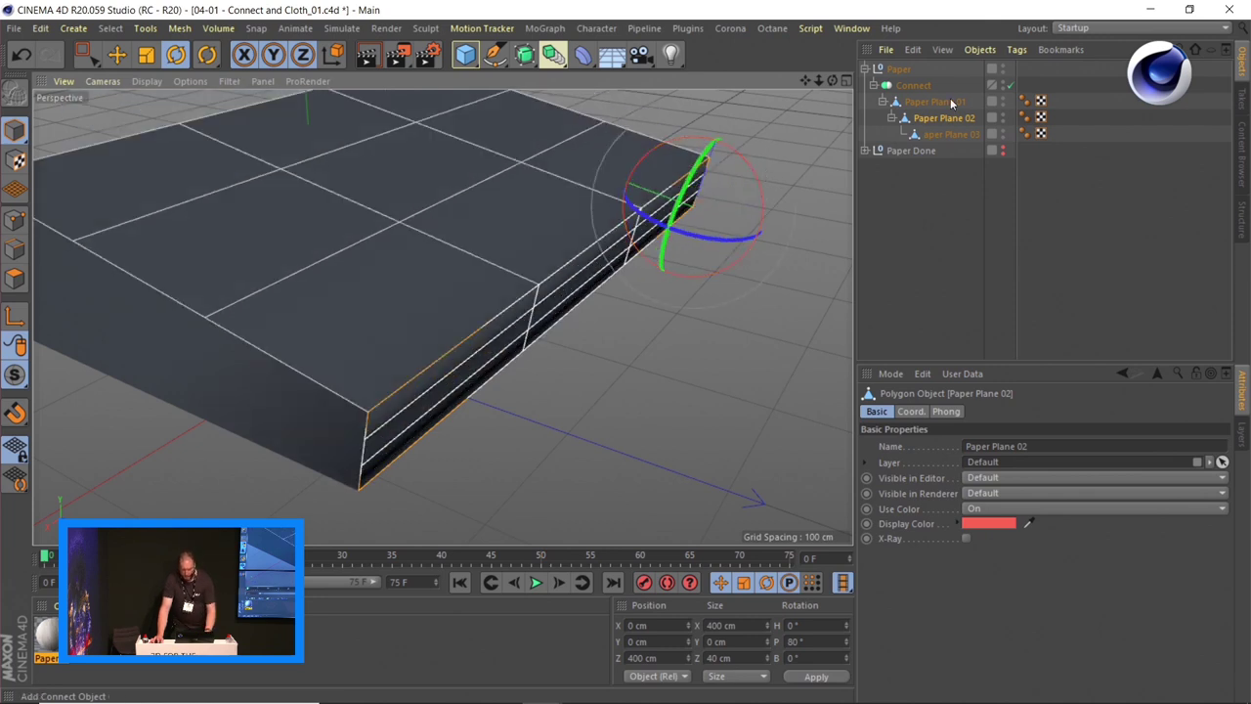
# - Add a Cloth Surface as the parent of the Connect object and set its thickness to -5 cm
pyautogui.click(912, 85)
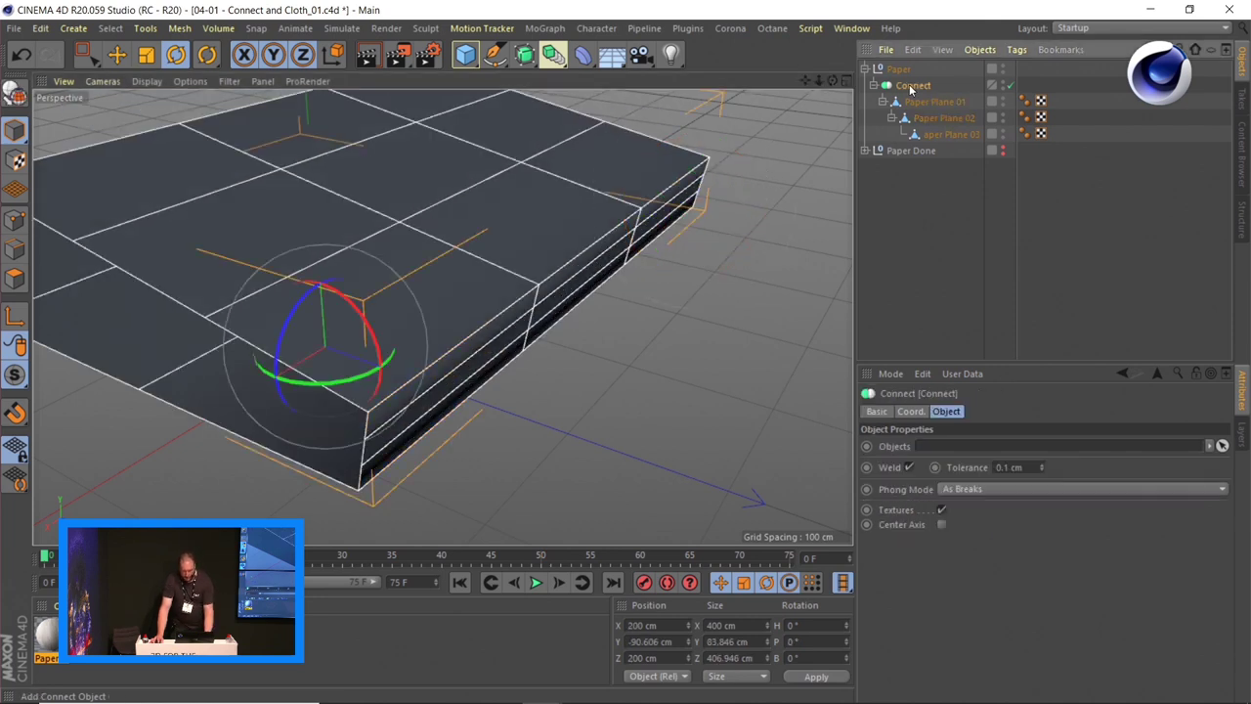
pyautogui.click(341, 27)
pyautogui.moveTo(355, 54)
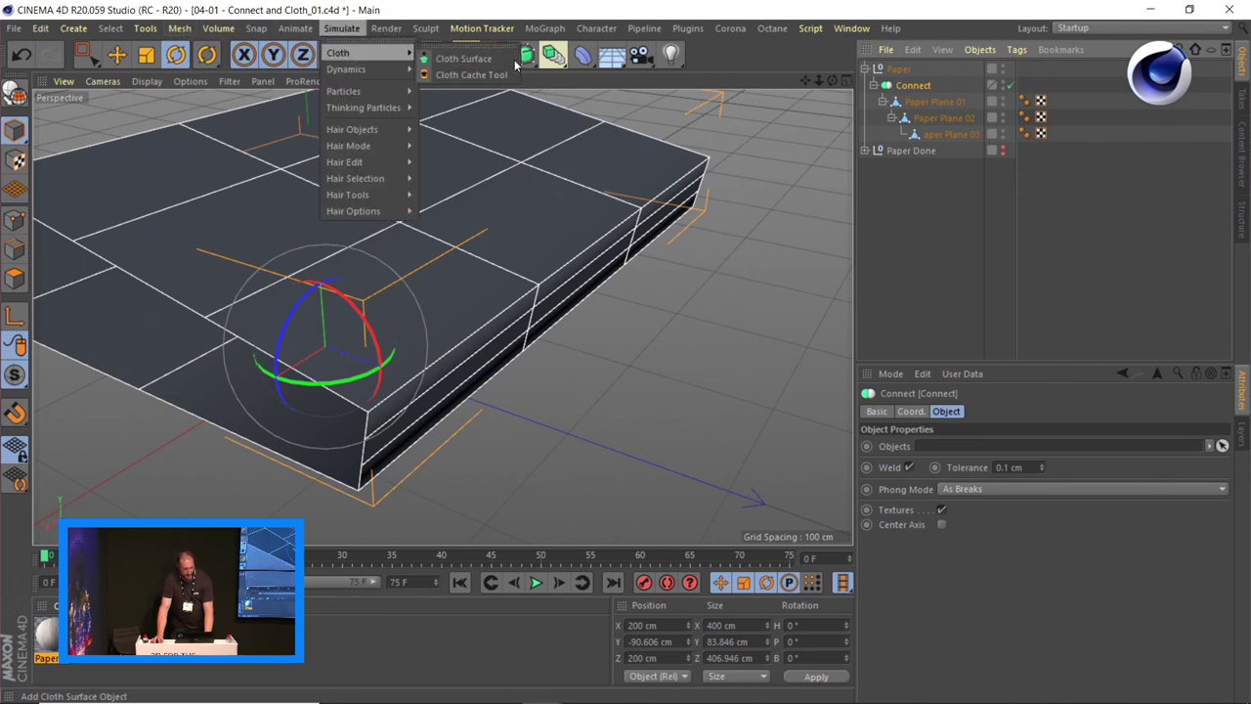
pyautogui.click(463, 59)
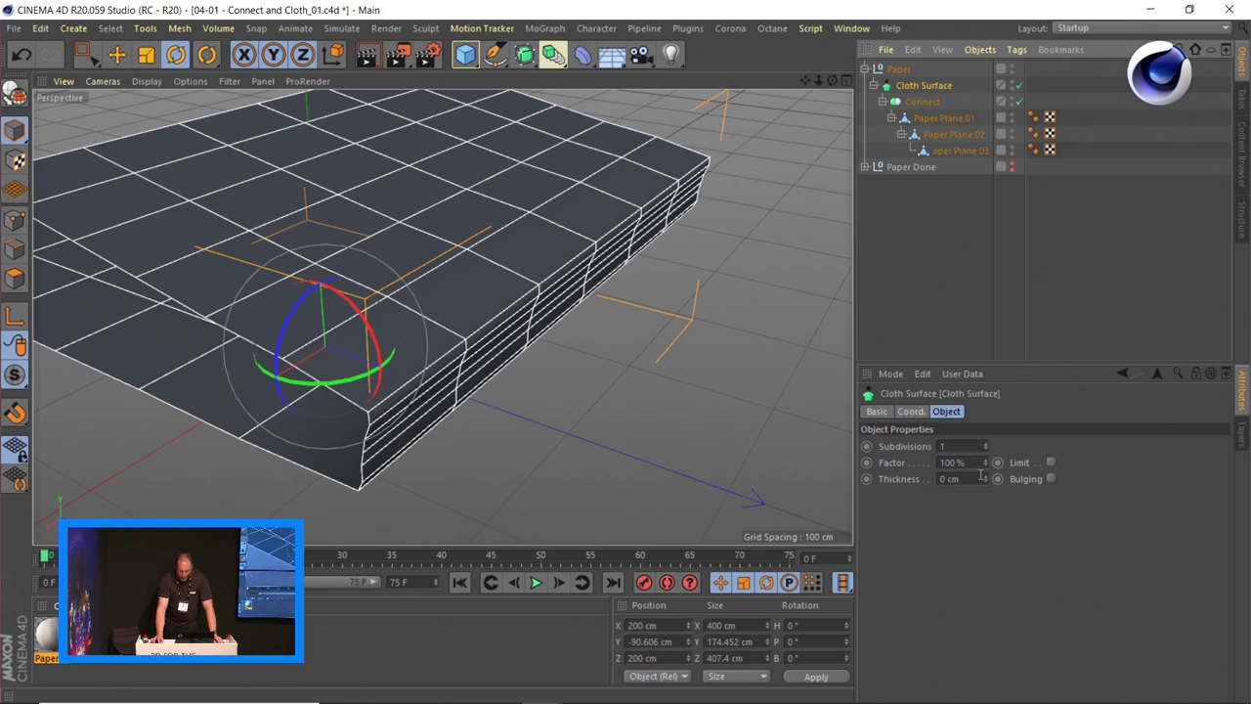
pyautogui.moveTo(985, 482); pyautogui.dragTo(985, 489)
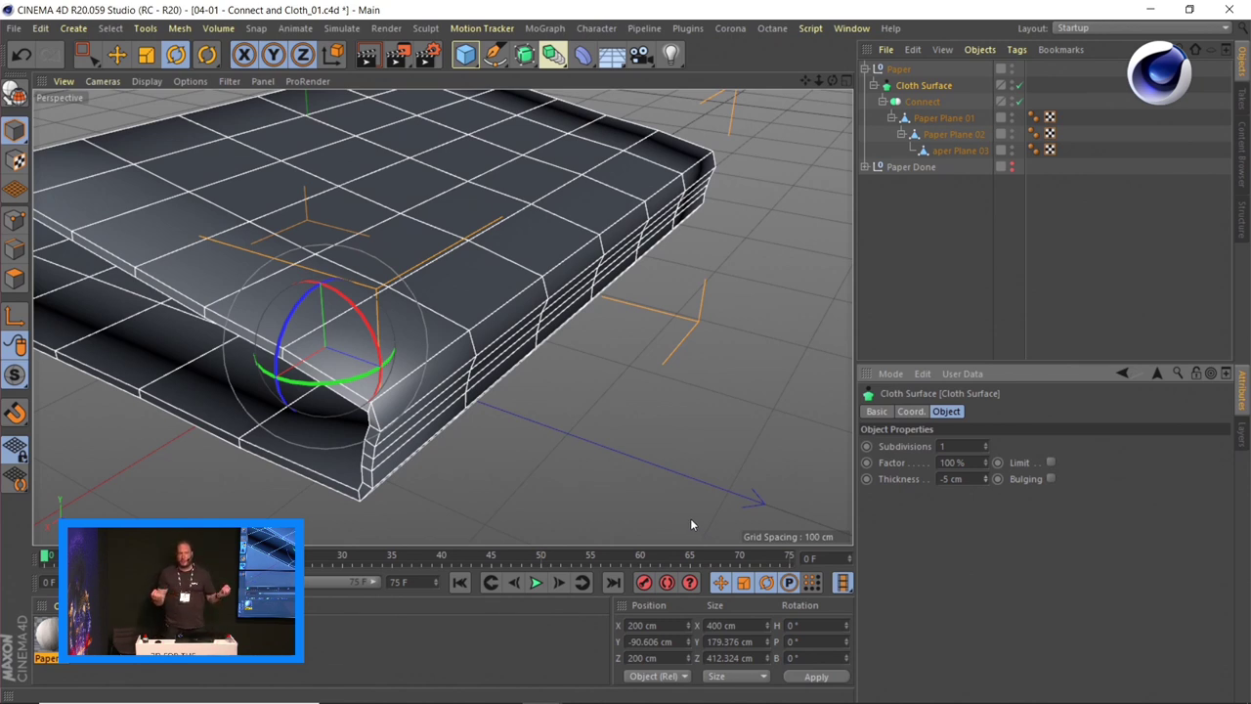
# - Rotate Paper Plane 02 to a pitch of about 66°, and close the project without saving
pyautogui.click(952, 134)
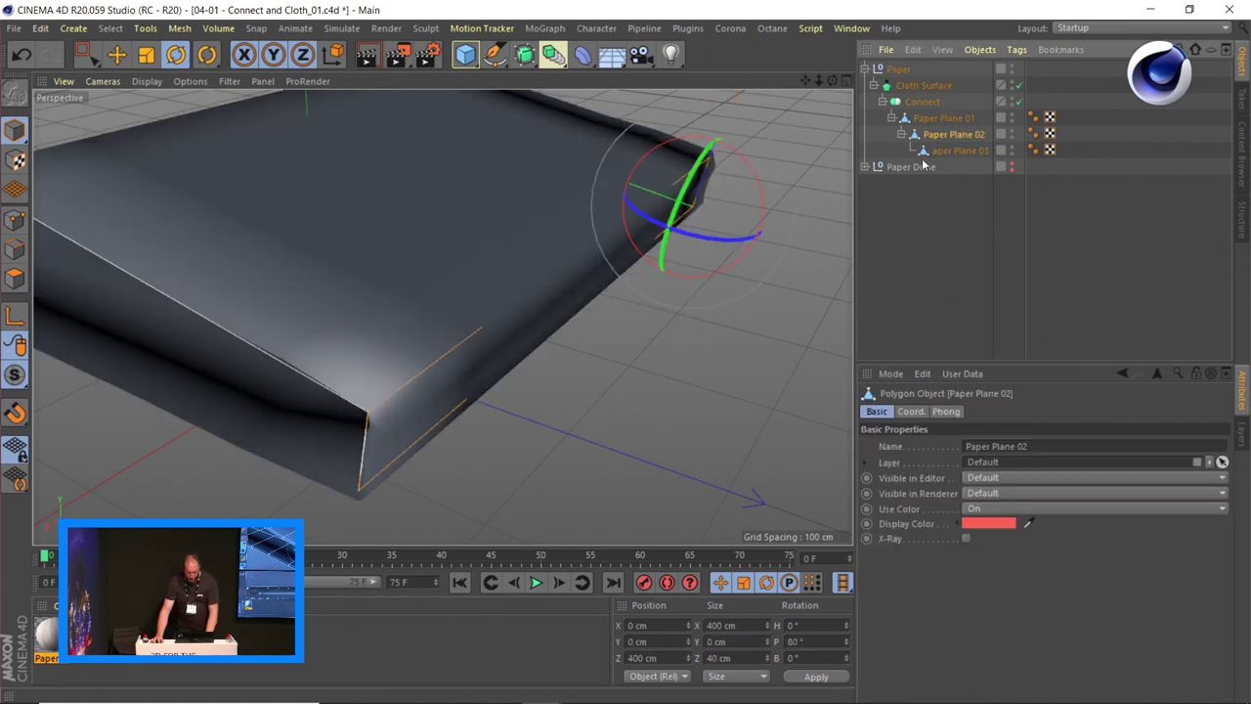
pyautogui.moveTo(754, 173); pyautogui.dragTo(754, 200)
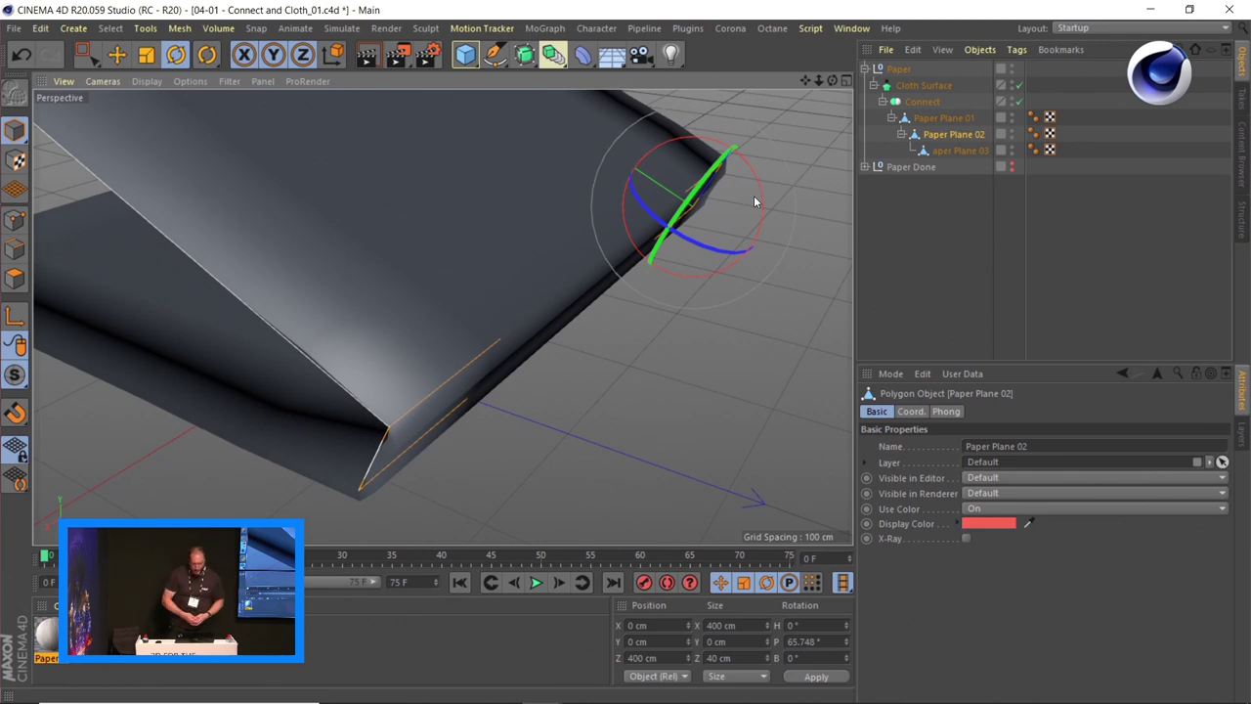
pyautogui.hotkey('ctrl', 'F4')
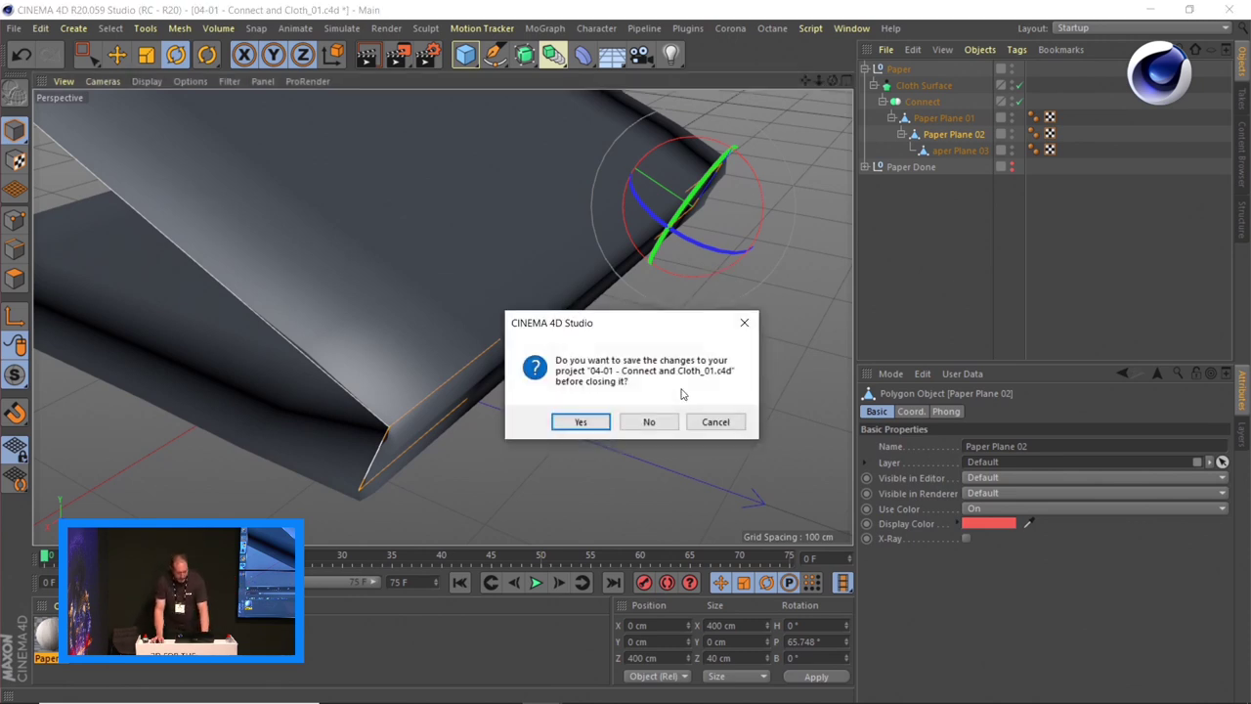
pyautogui.click(665, 421)
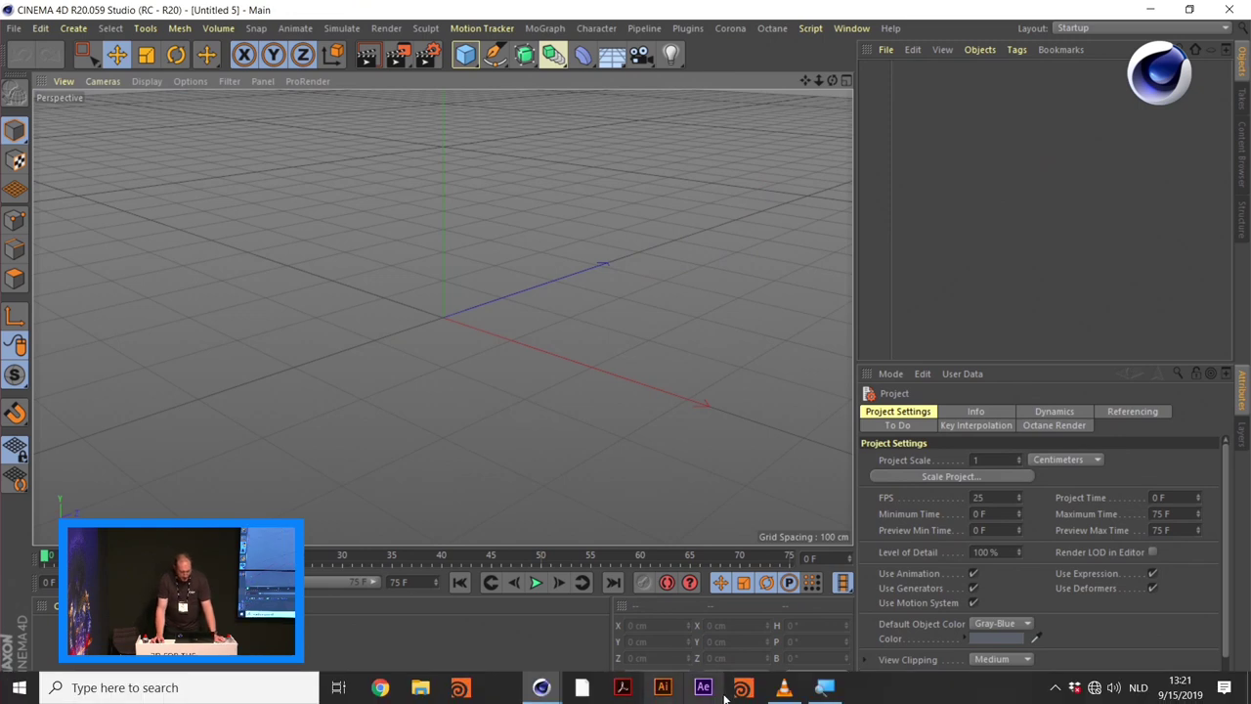
# - Switch to the VLC media player, skip to 00 - Shell_SWC_Teaser.mp4 and pause it near the start
pyautogui.click(784, 689)
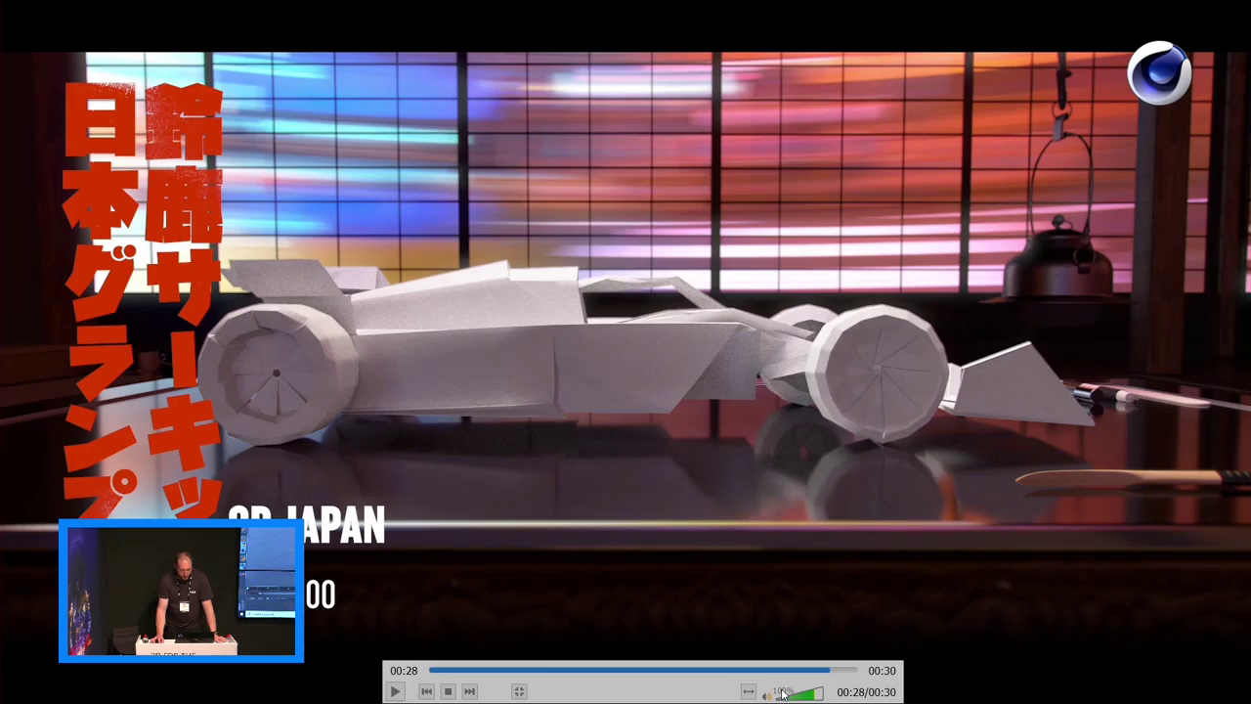
pyautogui.click(470, 690)
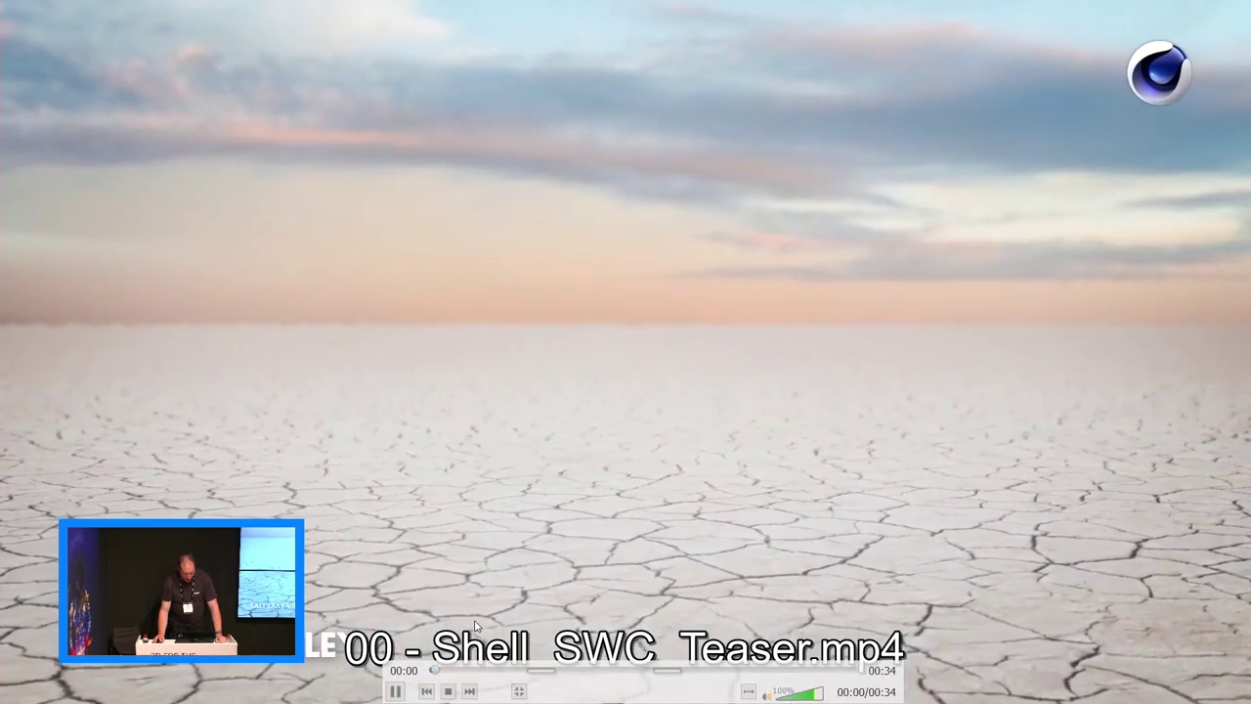
pyautogui.press('space')
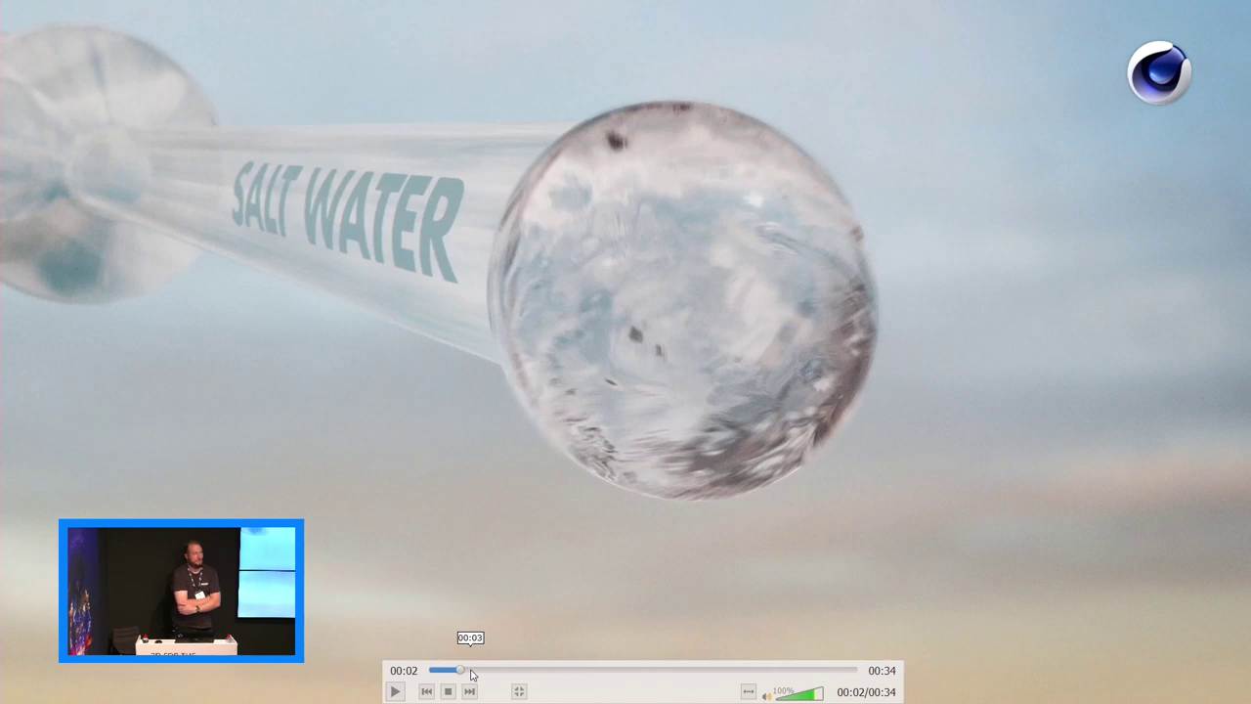
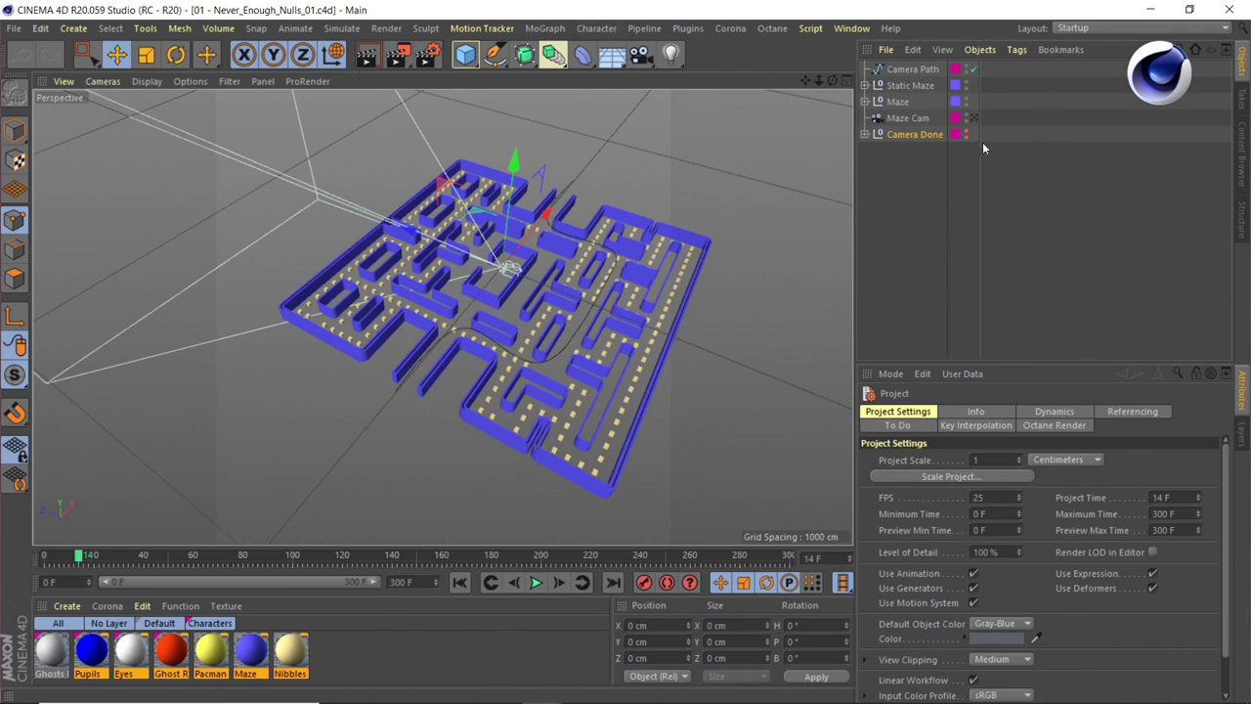
# - Group the Maze Cam under a new null and name it CAM PSR
pyautogui.keyDown('alt'); pyautogui.moveTo(577, 298); pyautogui.dragTo(626, 311); pyautogui.keyUp('alt')
pyautogui.scroll(5, 625, 311)
pyautogui.scroll(-10, 623, 313)
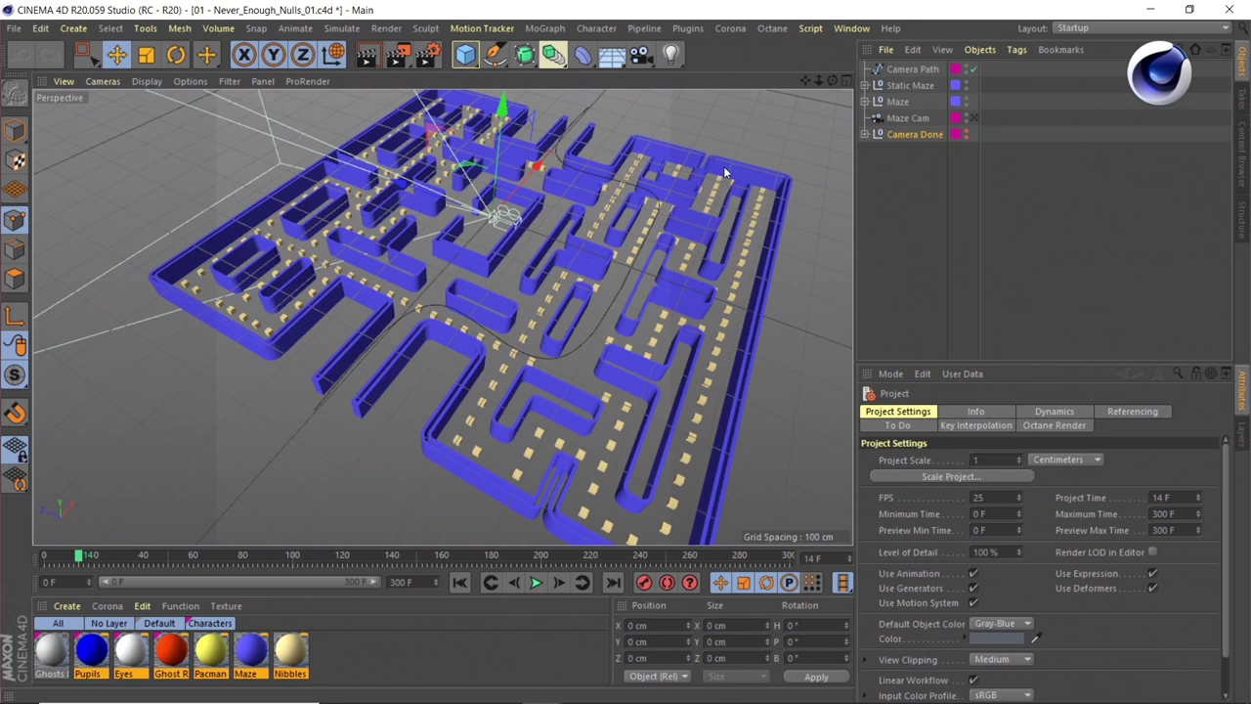
pyautogui.click(907, 118)
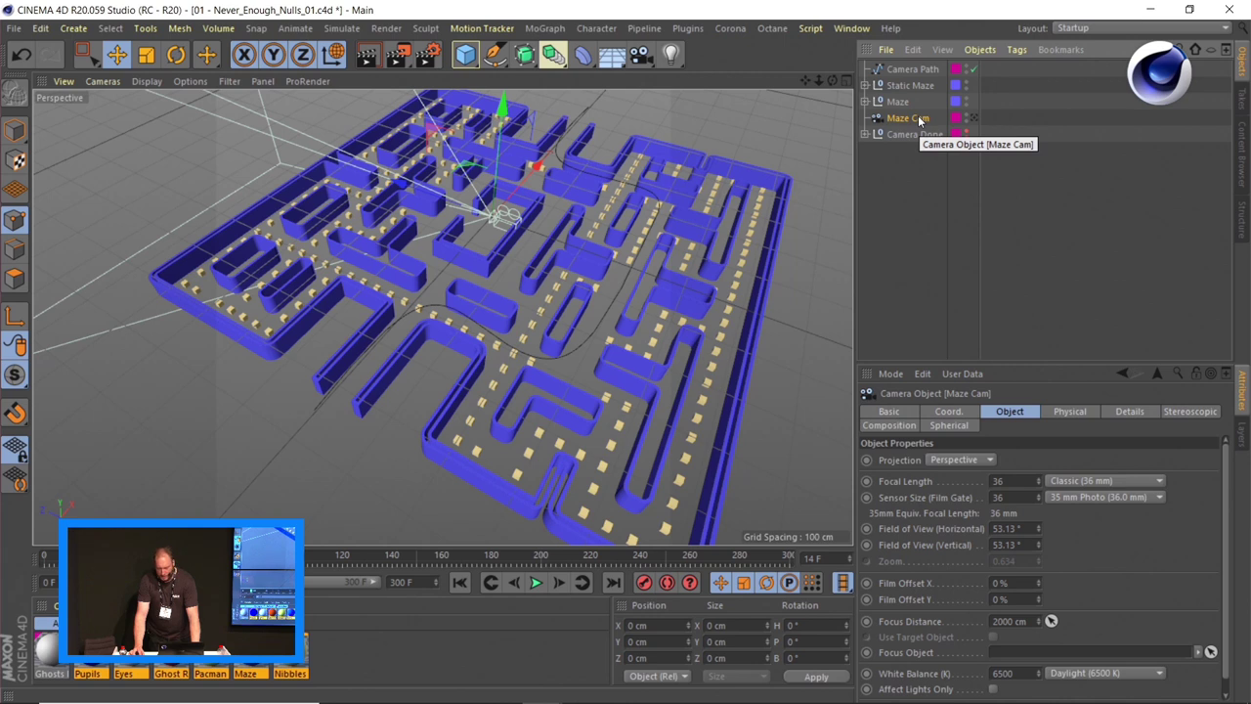
pyautogui.hotkey('alt', 'g')
pyautogui.click(865, 118)
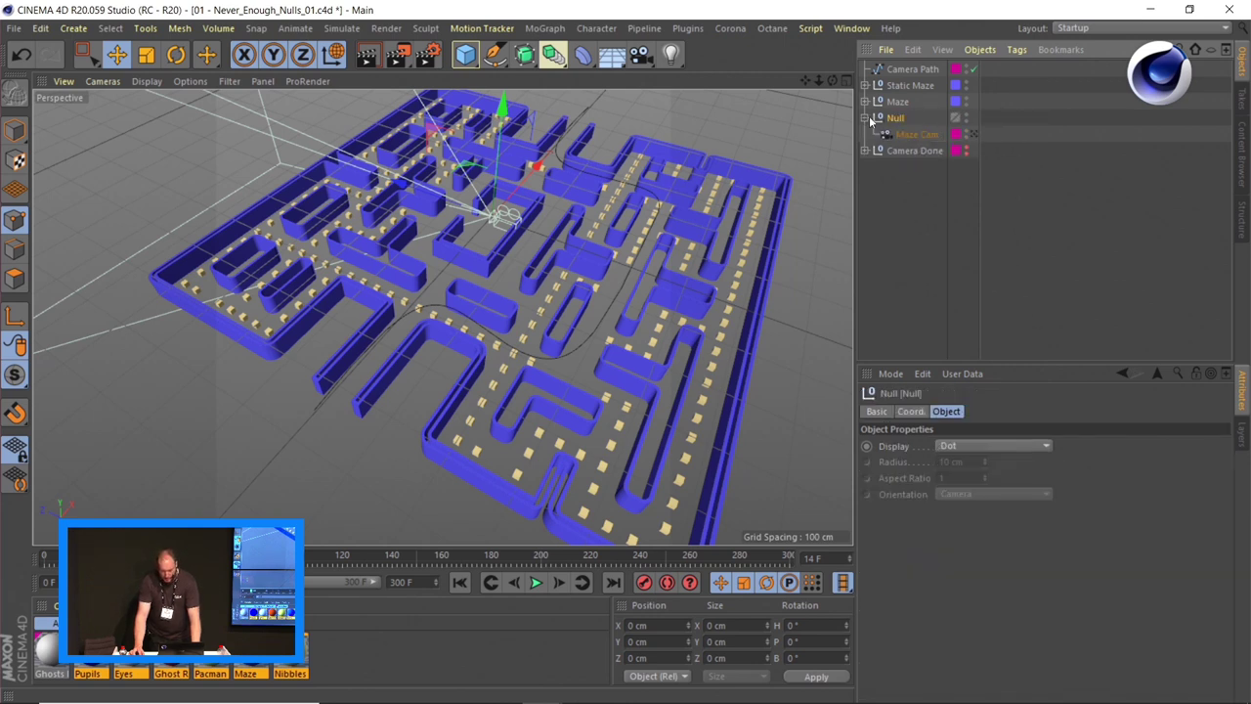
pyautogui.doubleClick(895, 117)
pyautogui.write('SHAKER')
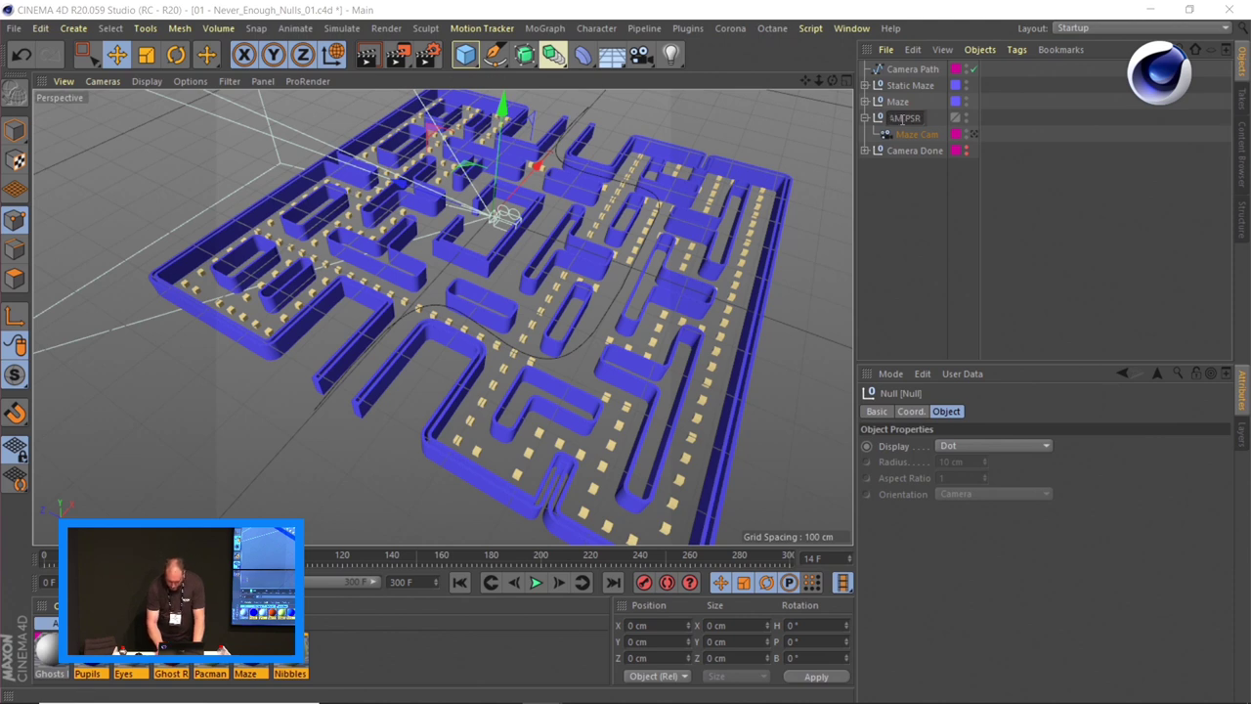
pyautogui.press('Return')
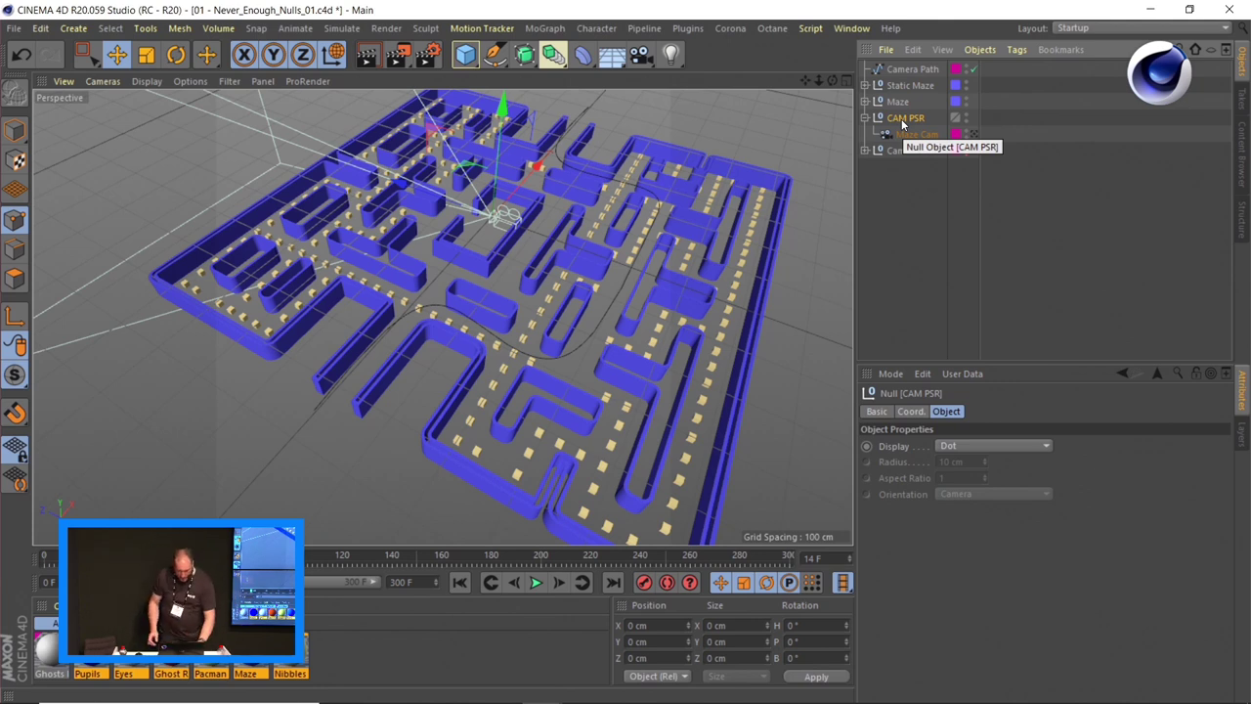
# - Group the CAM PSR null under another null and name it Cam Shaker
pyautogui.hotkey('ctrl', 'z')
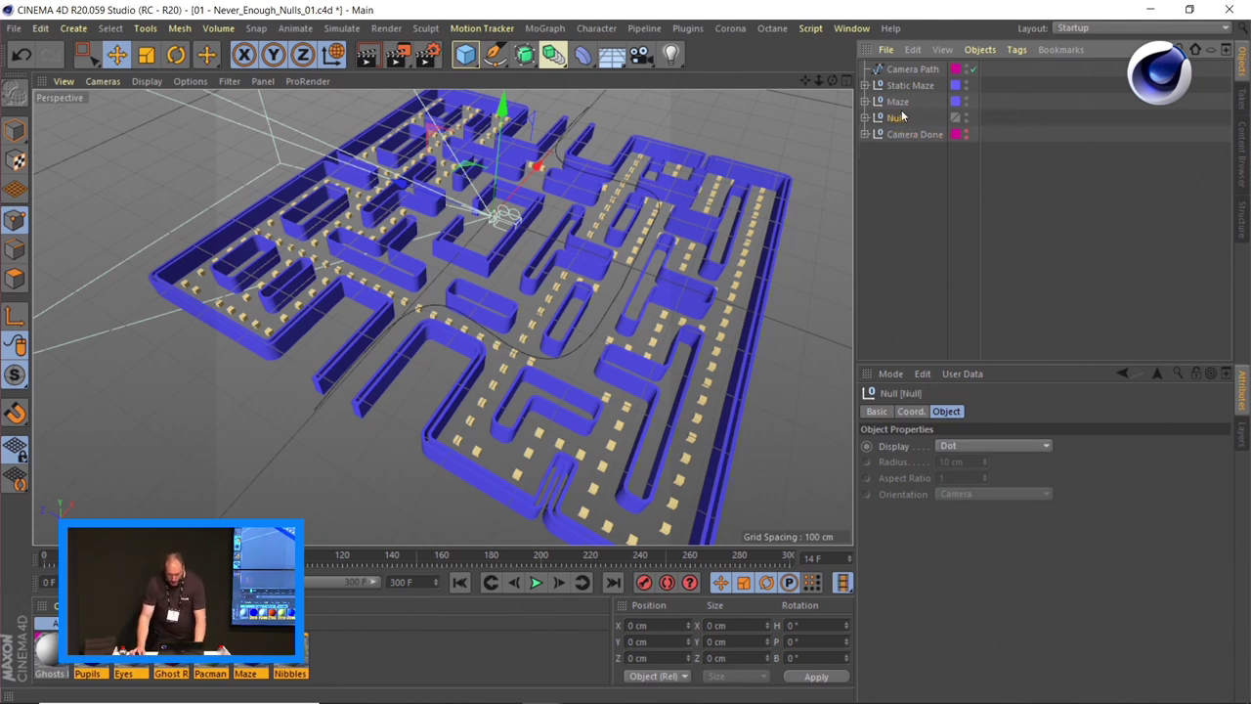
pyautogui.click(865, 117)
pyautogui.doubleClick(895, 118)
pyautogui.write('cam Shaker')
pyautogui.press('Return')
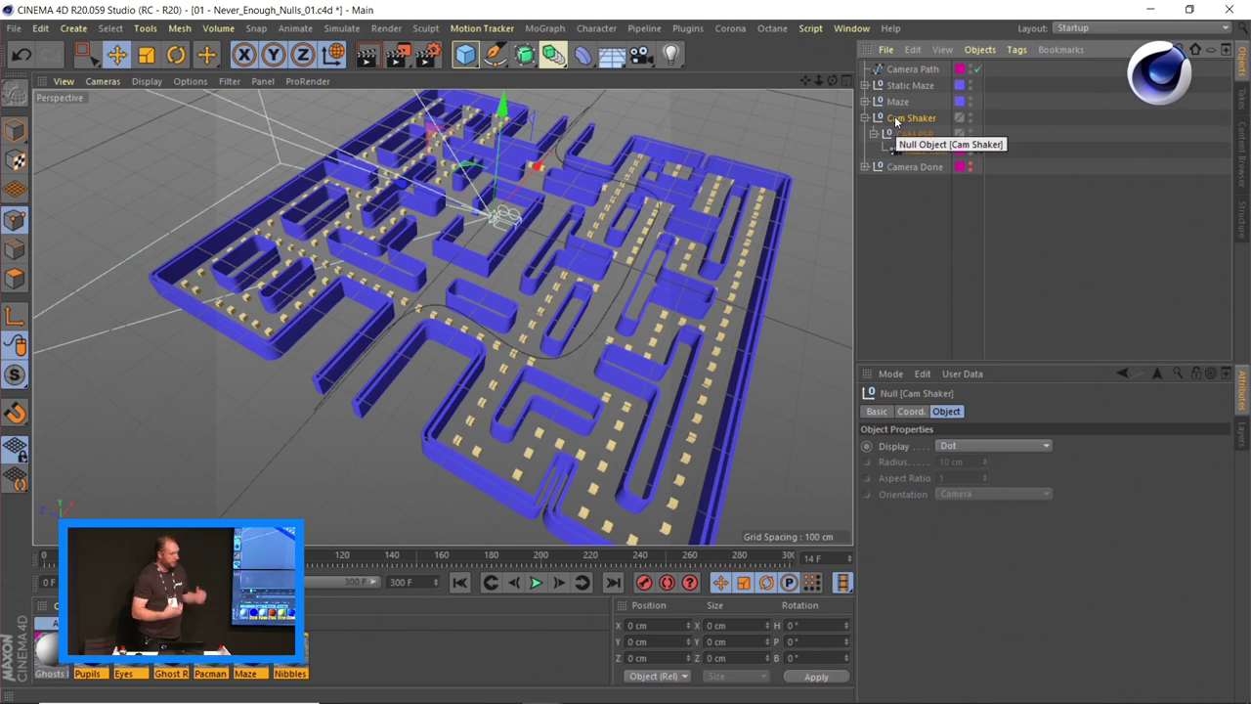
# - Group the Cam Shaker null under a further null and name it Cam Align
pyautogui.hotkey('ctrl', 'z')
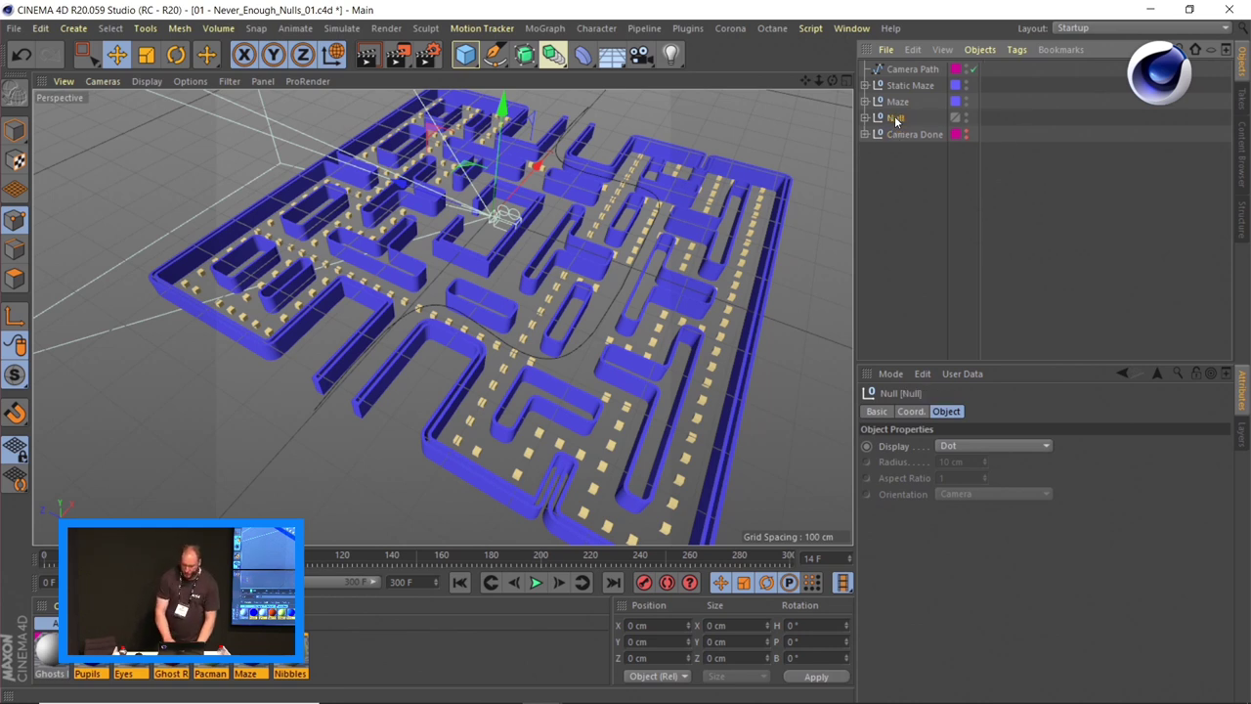
pyautogui.click(864, 118)
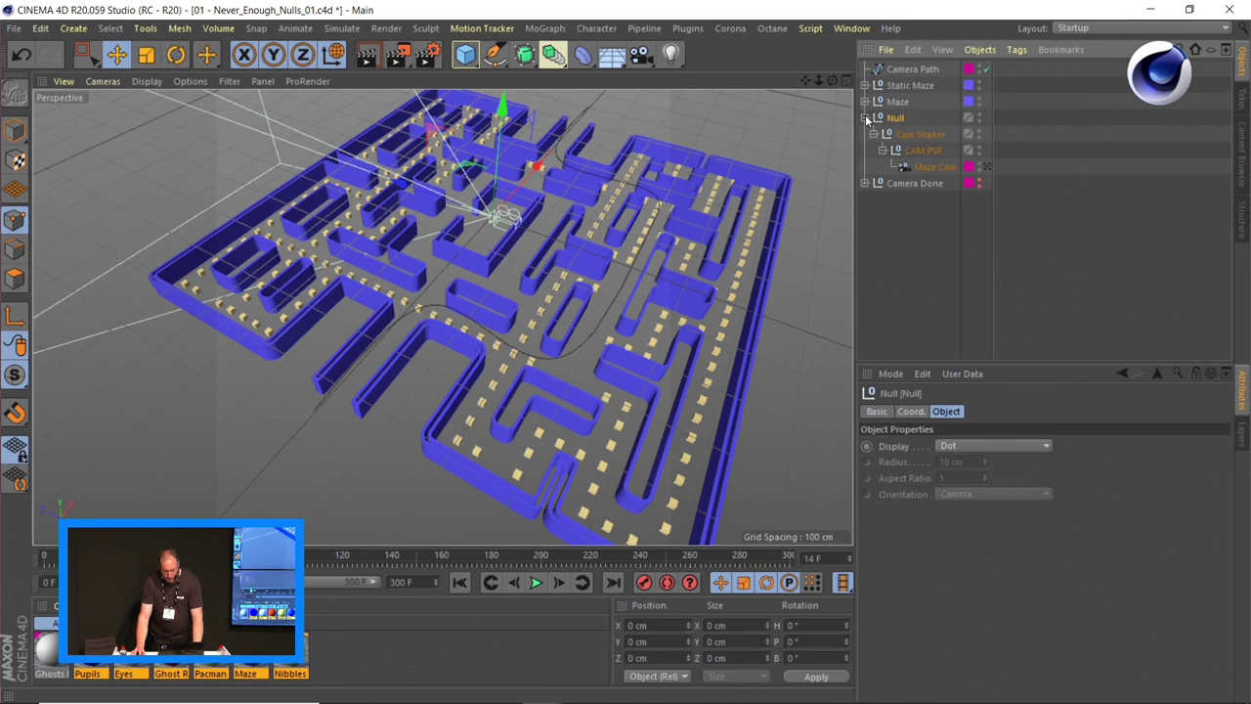
pyautogui.doubleClick(895, 117)
pyautogui.write('Align')
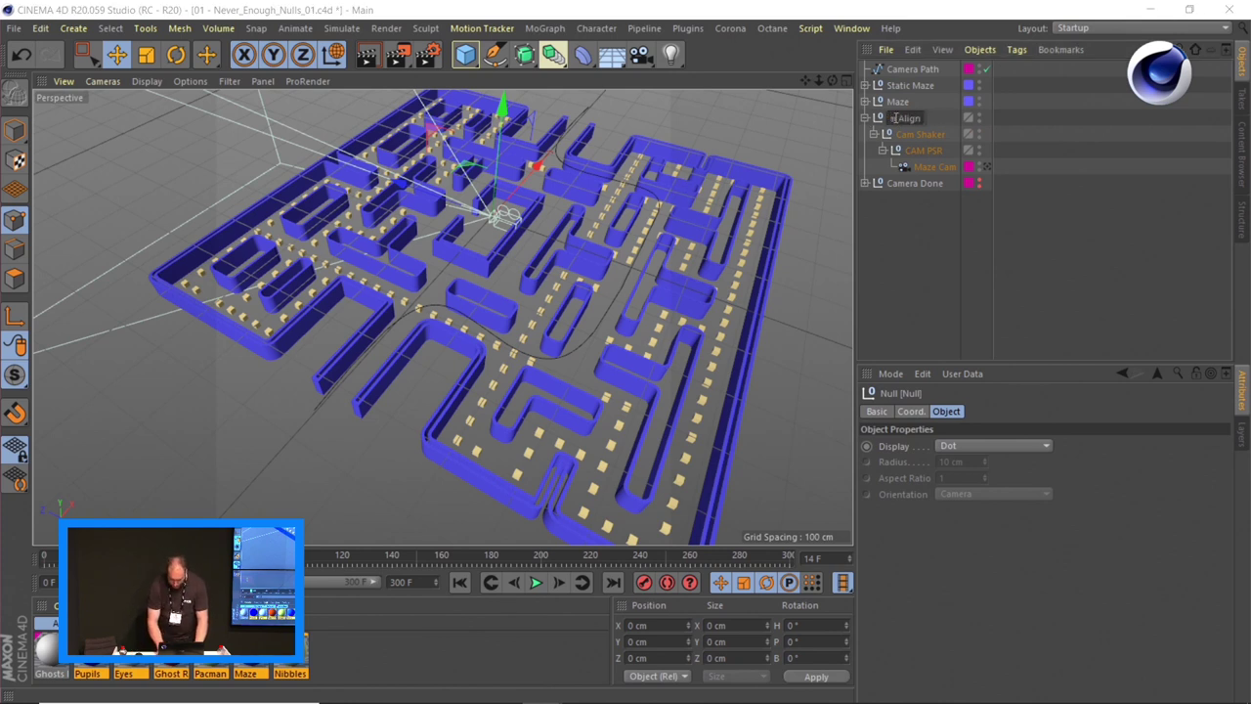
pyautogui.press('Return')
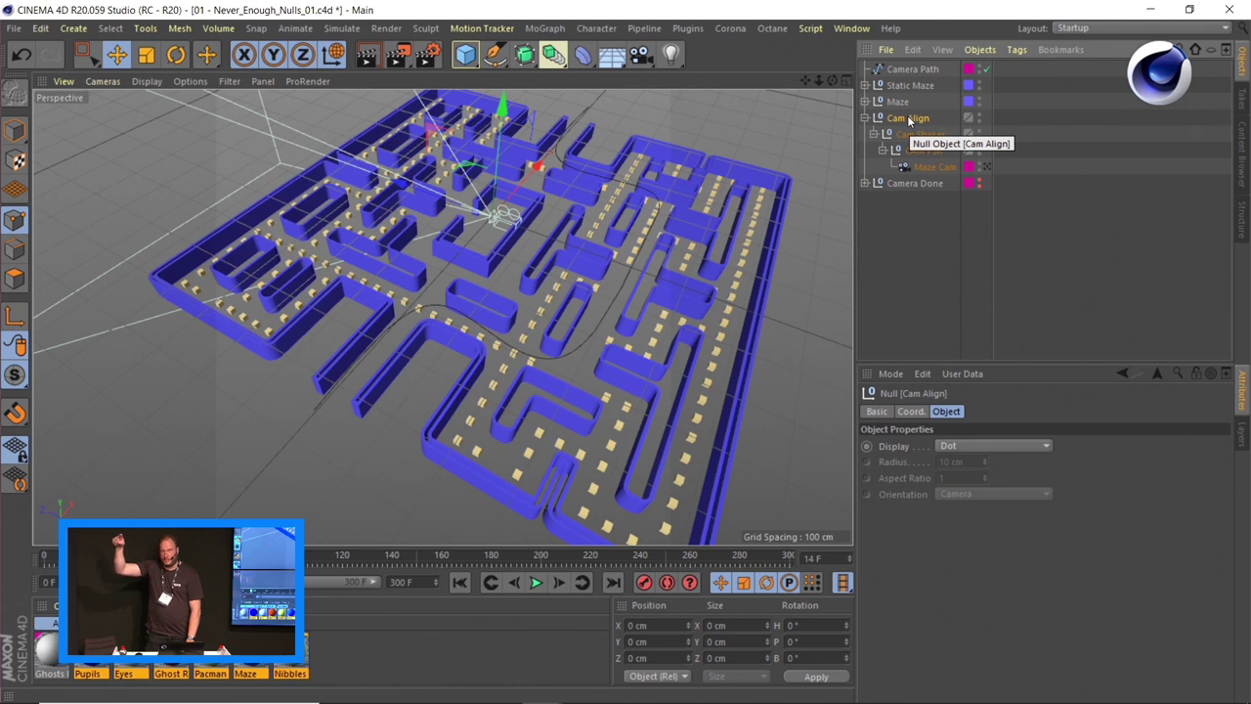
# - Find the Vibrate tag through the command search, add it, and place it on the Cam Shaker null
pyautogui.hotkey('shift', 'c')
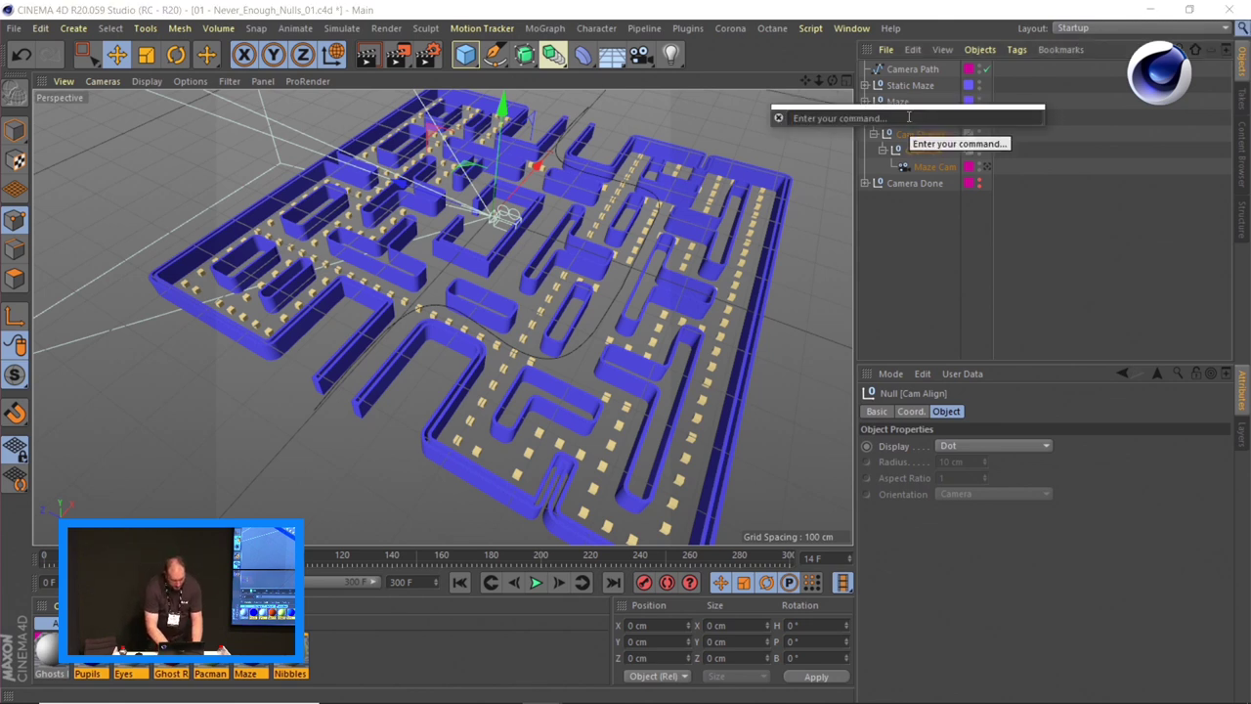
pyautogui.write('wi')
pyautogui.press('BackSpace')
pyautogui.press('BackSpace')
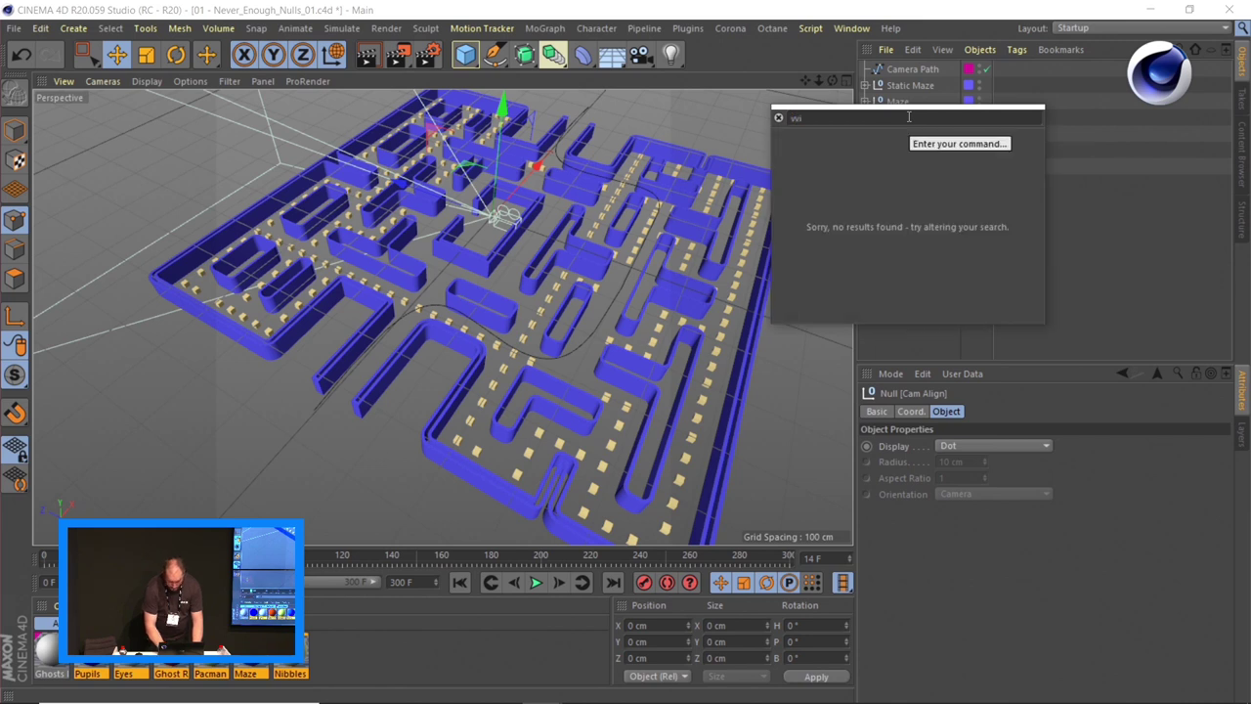
pyautogui.write('vibr')
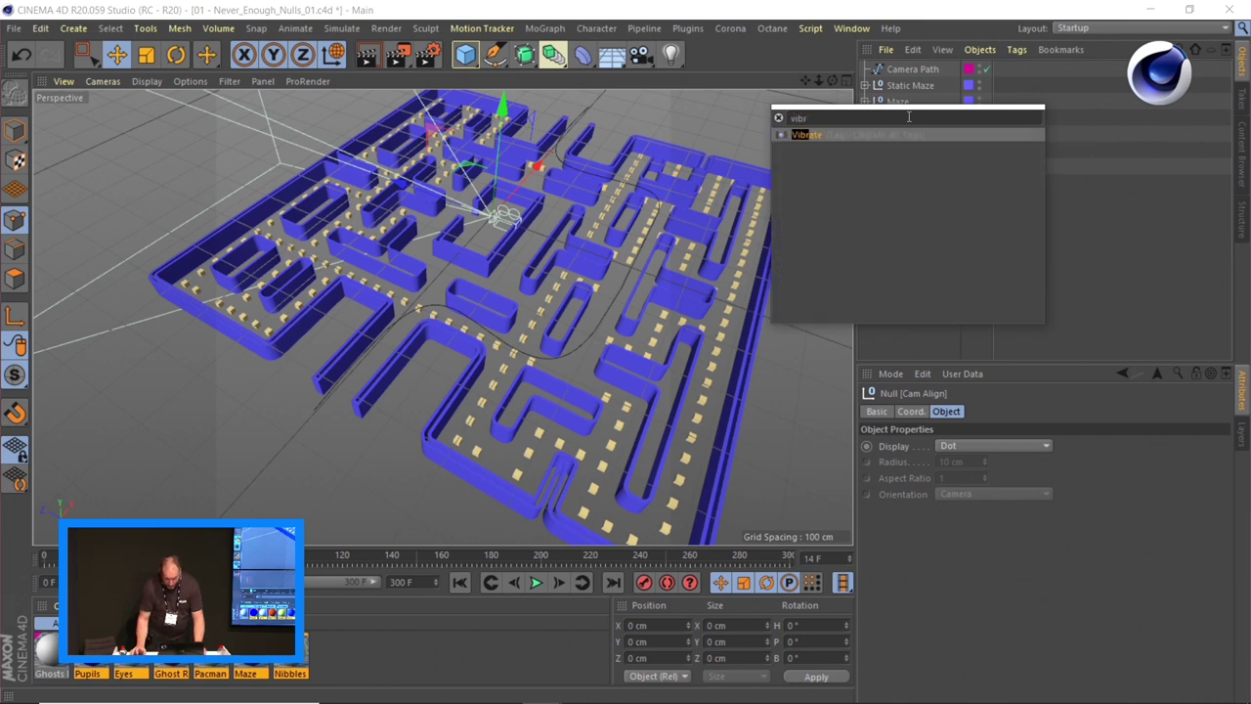
pyautogui.click(809, 135)
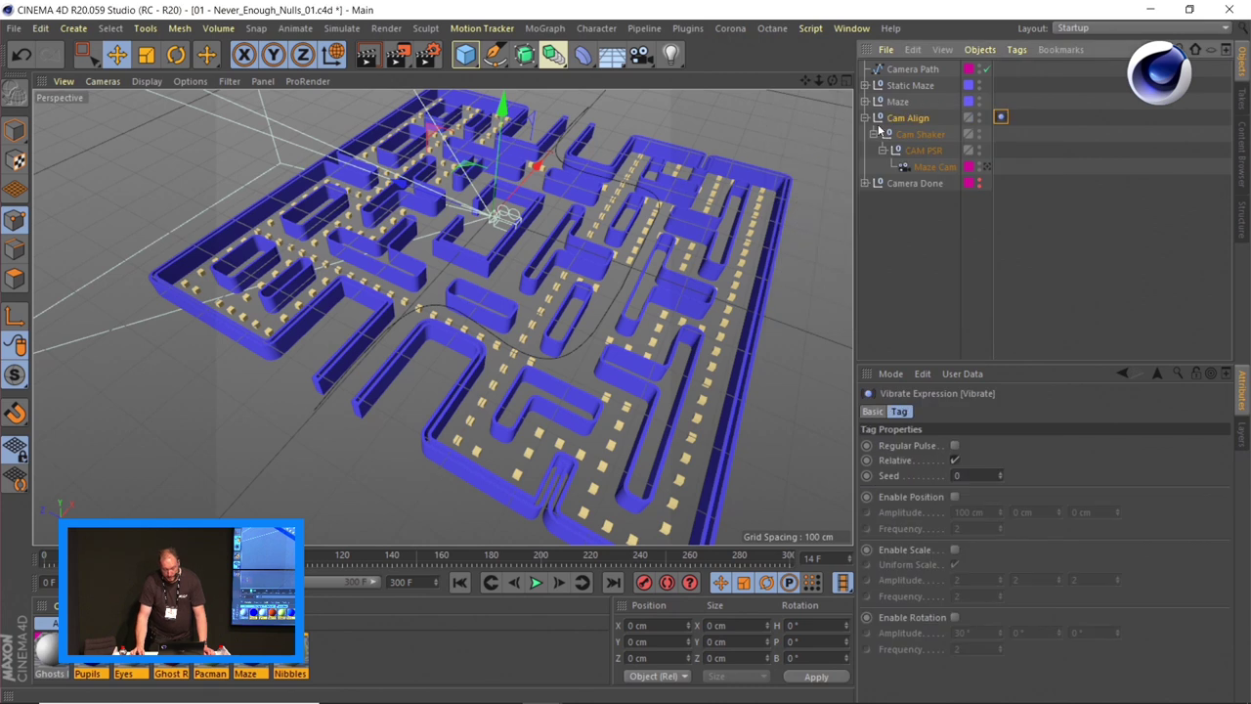
pyautogui.moveTo(998, 123)
pyautogui.mouseDown()
pyautogui.moveTo(1000, 151)
pyautogui.moveTo(1006, 137)
pyautogui.mouseUp()
# - Add an Align to Spline tag to the Cam Align null
pyautogui.click(913, 118)
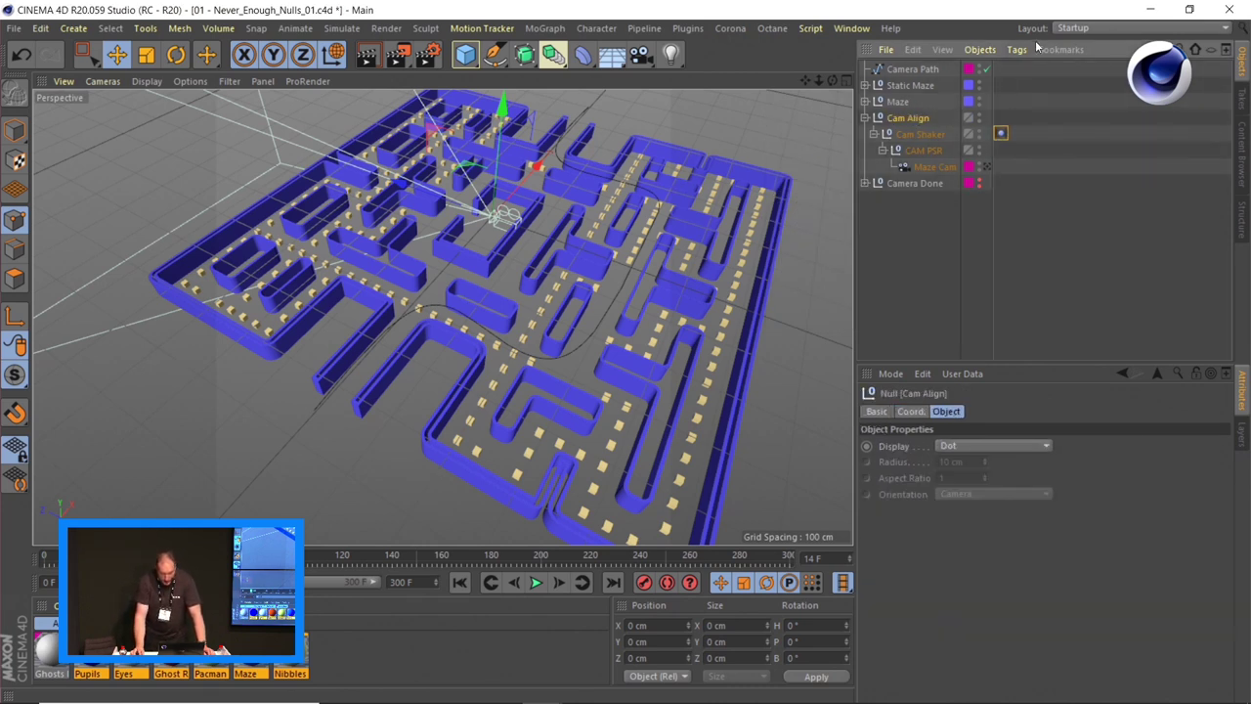
pyautogui.click(1016, 49)
pyautogui.moveTo(1029, 75)
pyautogui.click(969, 89)
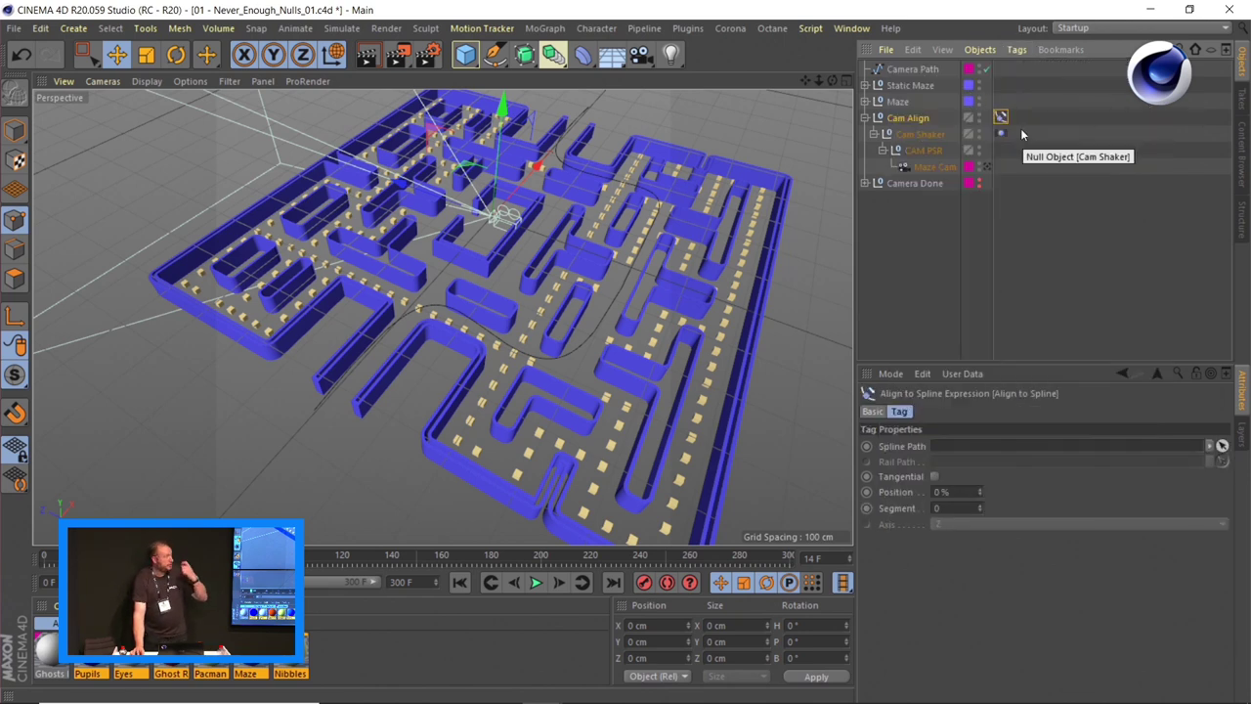
# - Examine the Key Interpolation options in the project settings
pyautogui.click(1020, 50)
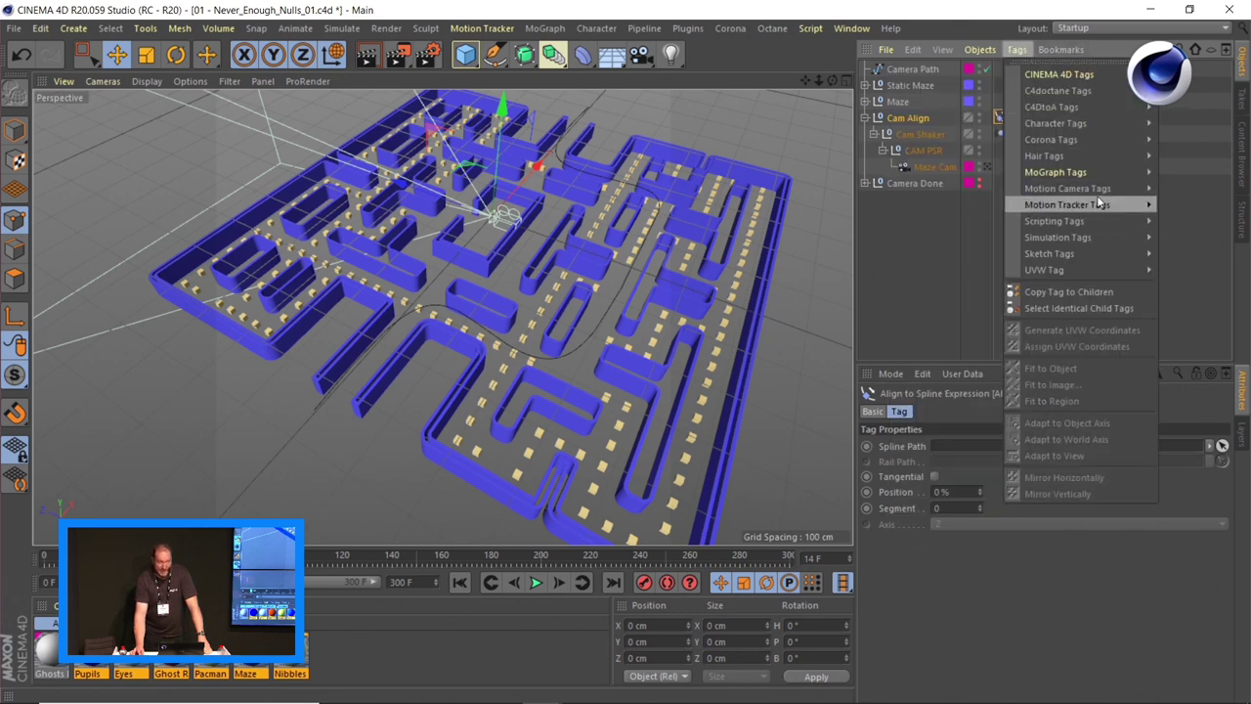
pyautogui.moveTo(1095, 154)
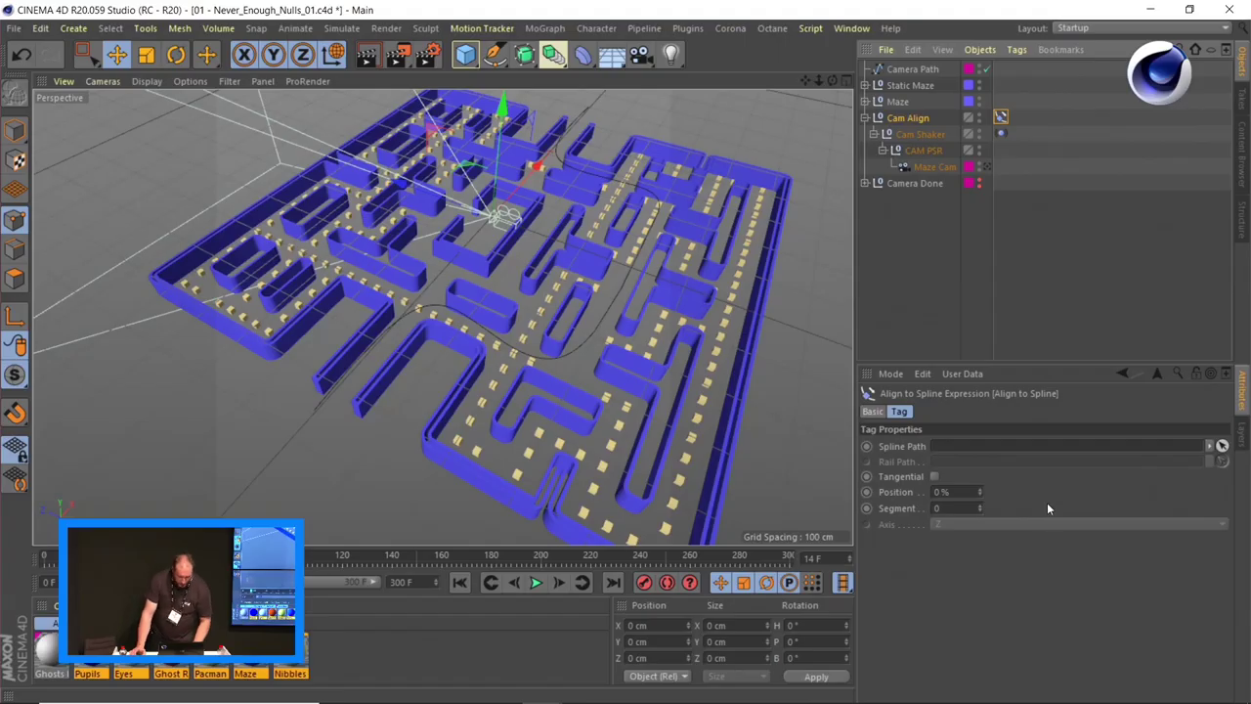
pyautogui.hotkey('ctrl', 'd')
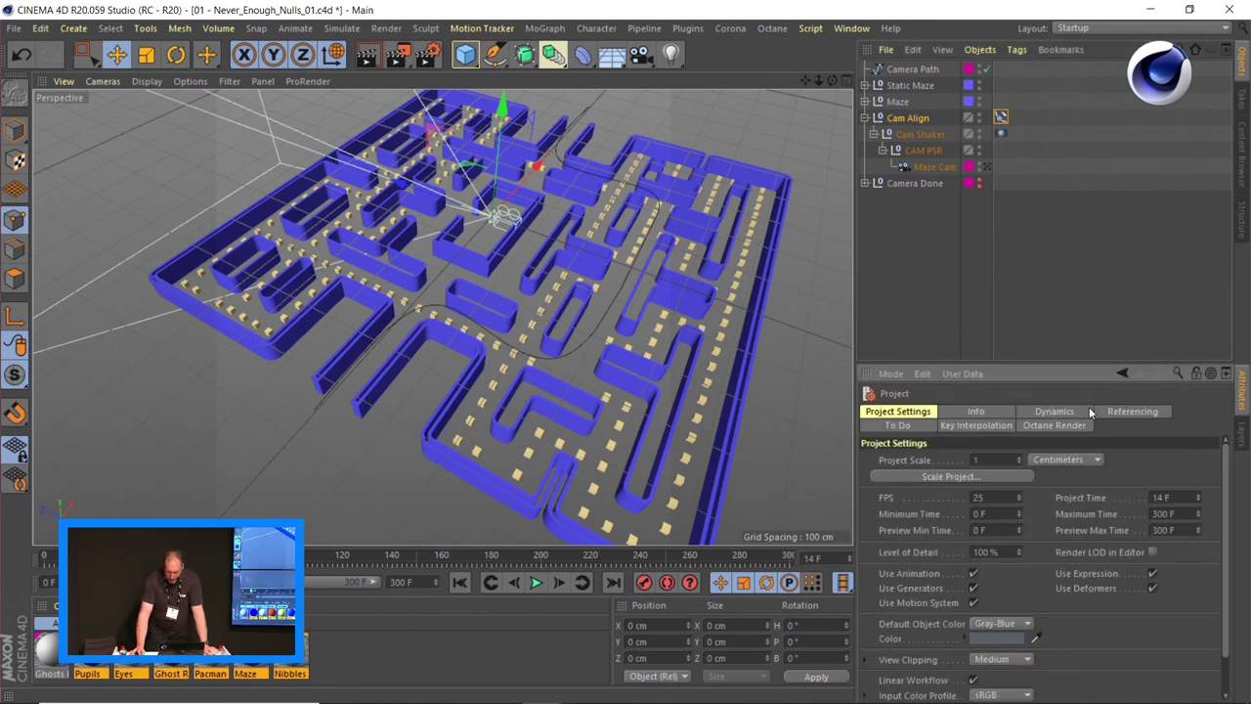
pyautogui.click(990, 426)
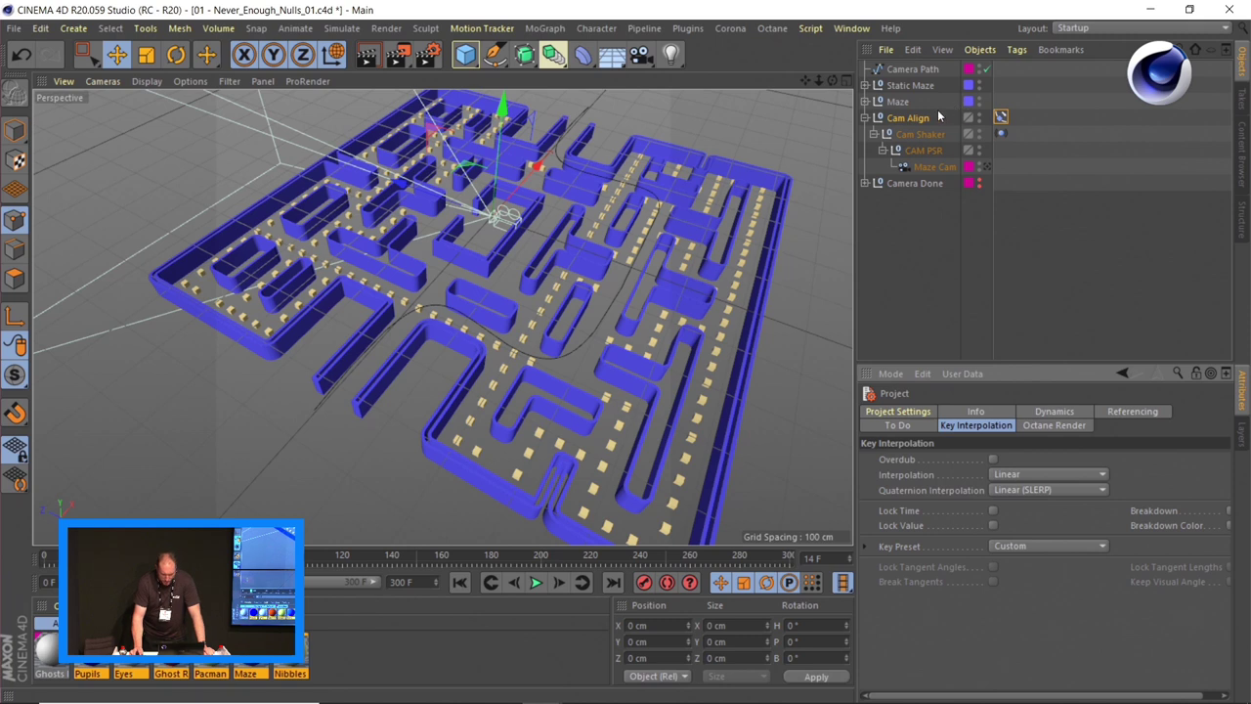
# - Assign Camera Path as the Align to Spline tag's spline path and keyframe its Position at 0% on frame 0
pyautogui.click(1000, 116)
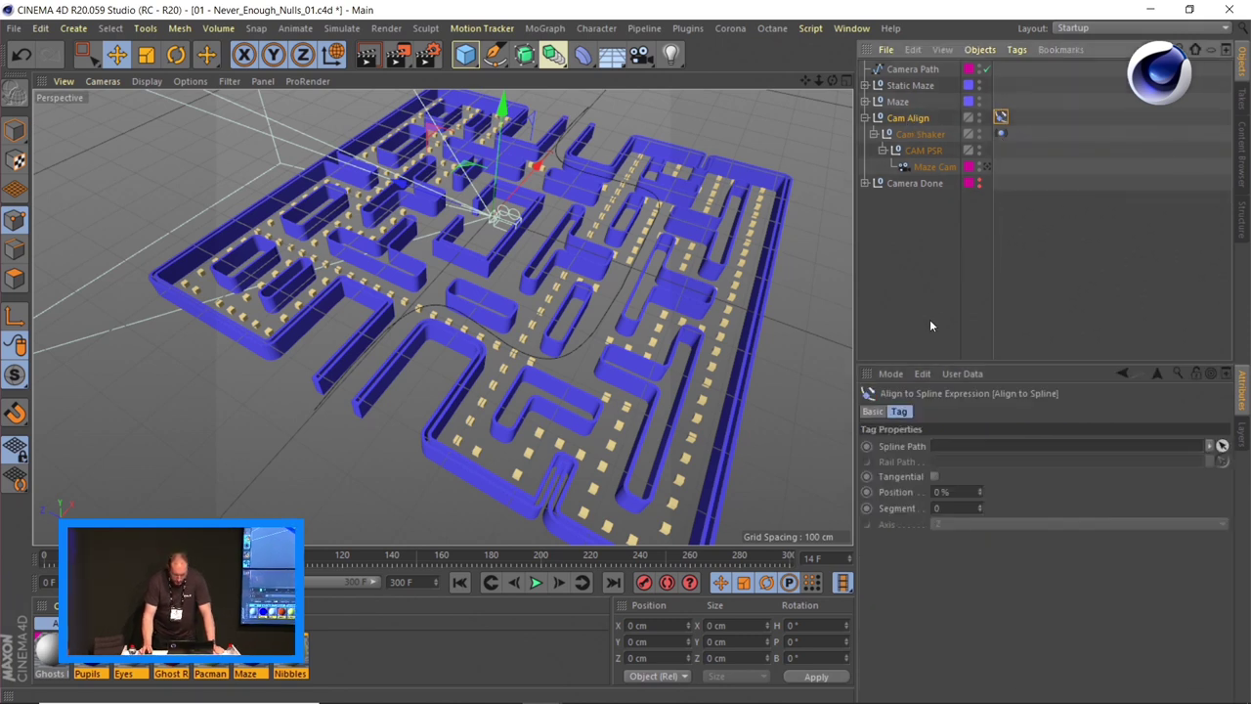
pyautogui.moveTo(912, 68); pyautogui.dragTo(977, 446)
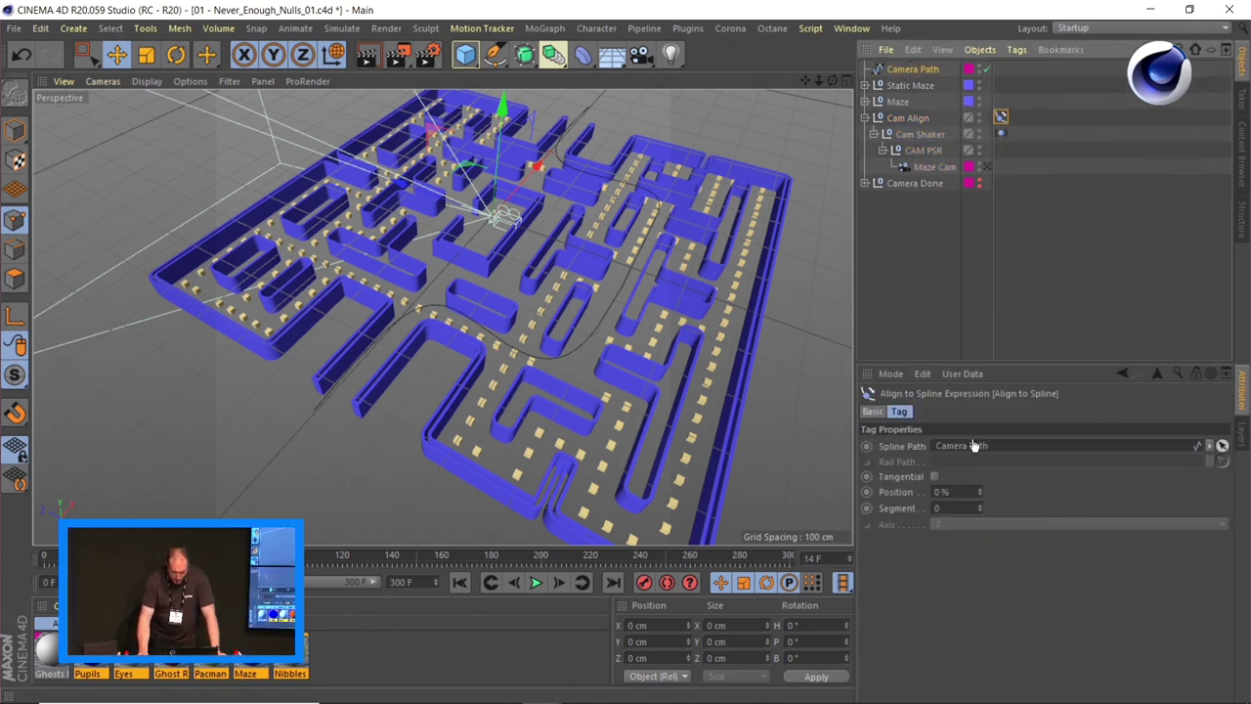
pyautogui.click(459, 581)
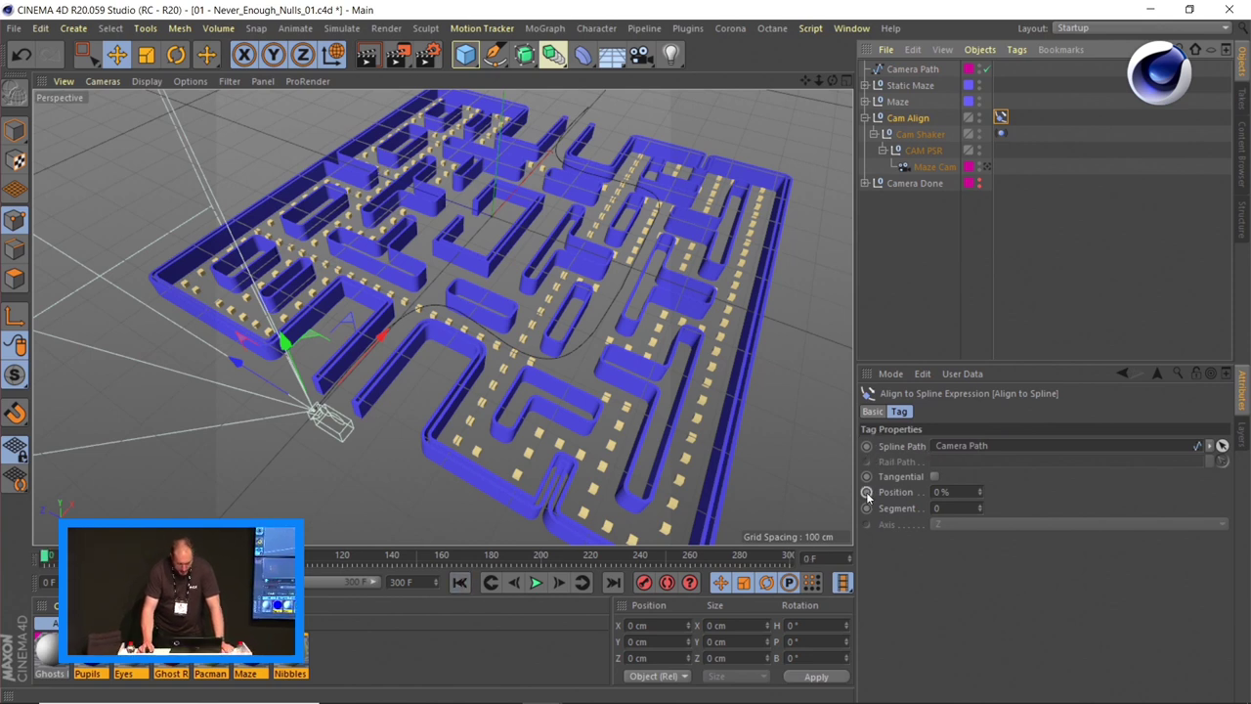
pyautogui.click(866, 492)
# - Enable Tangential on the Align to Spline tag and keyframe its Position at 99% on frame 300
pyautogui.click(787, 555)
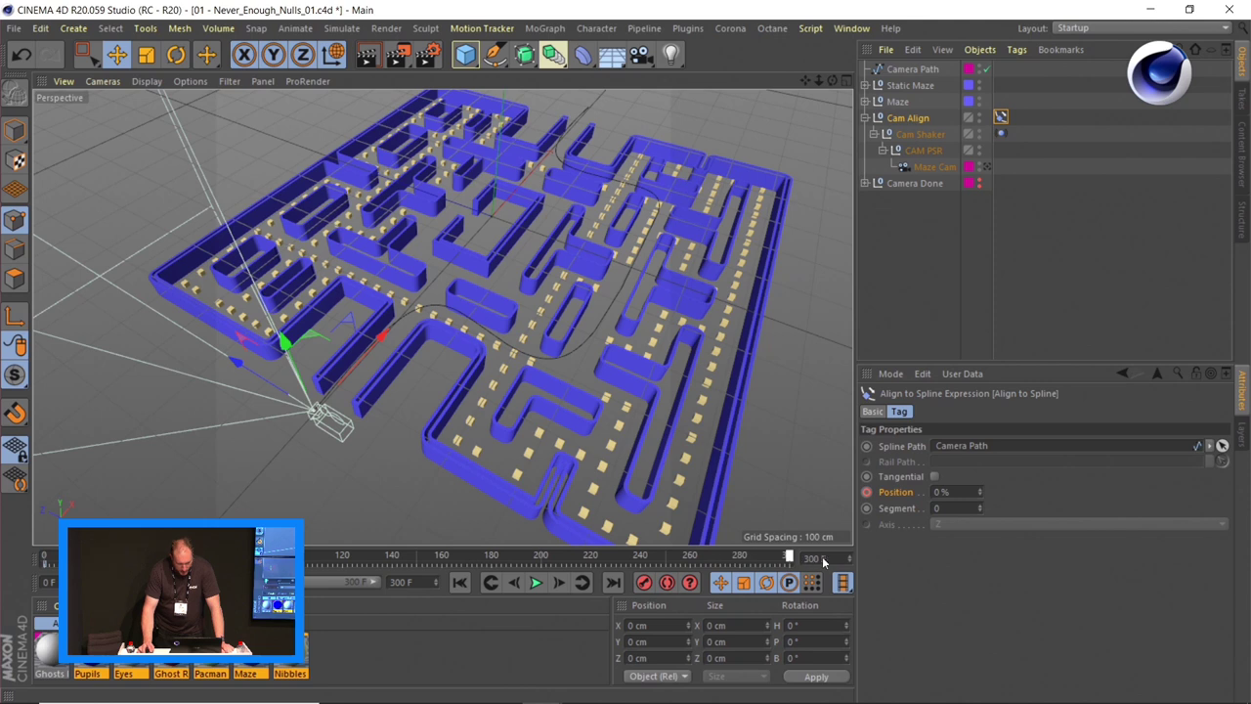
pyautogui.click(935, 476)
pyautogui.moveTo(980, 492); pyautogui.dragTo(1041, 492)
pyautogui.click(865, 491)
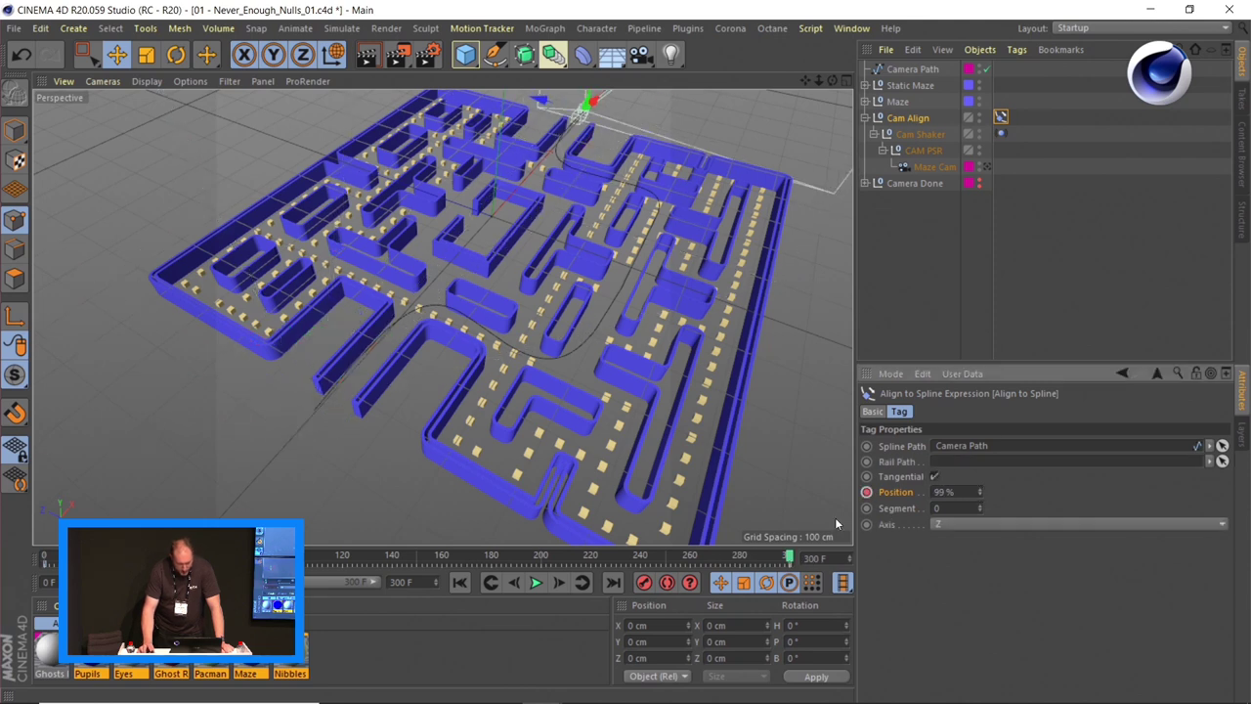
# - Play the animation from the first frame to check the camera's travel along the path
pyautogui.click(459, 582)
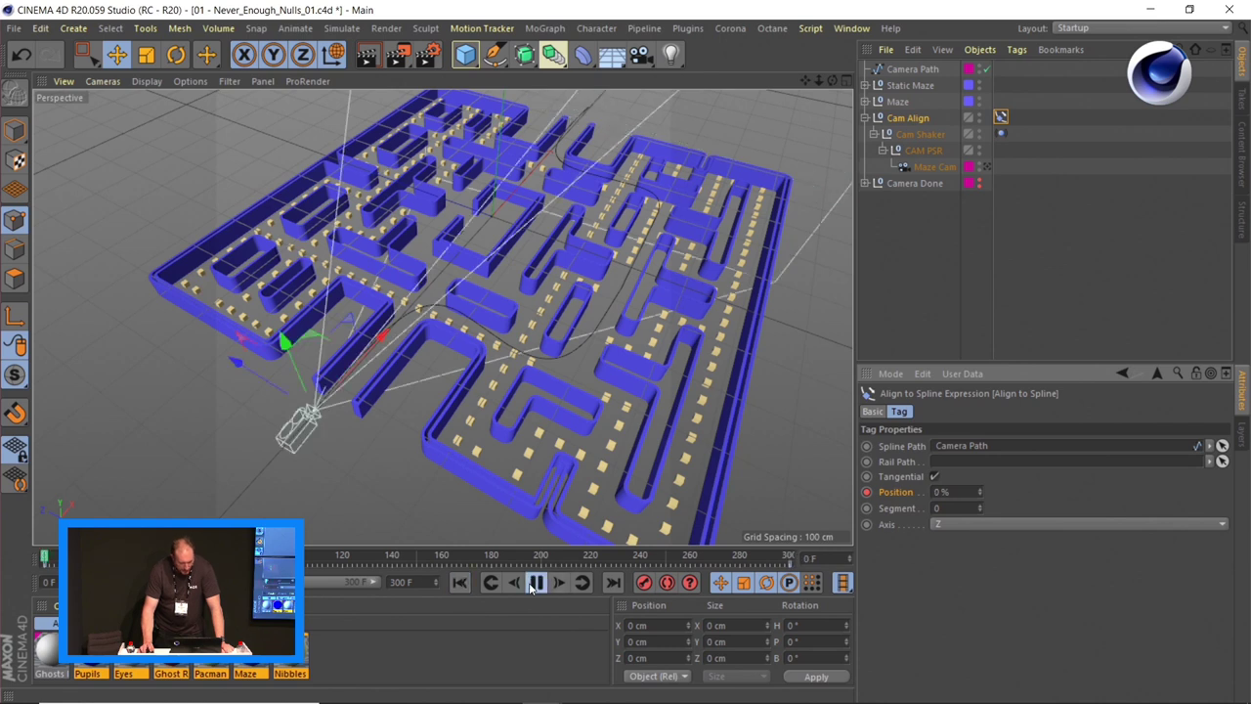
pyautogui.click(535, 582)
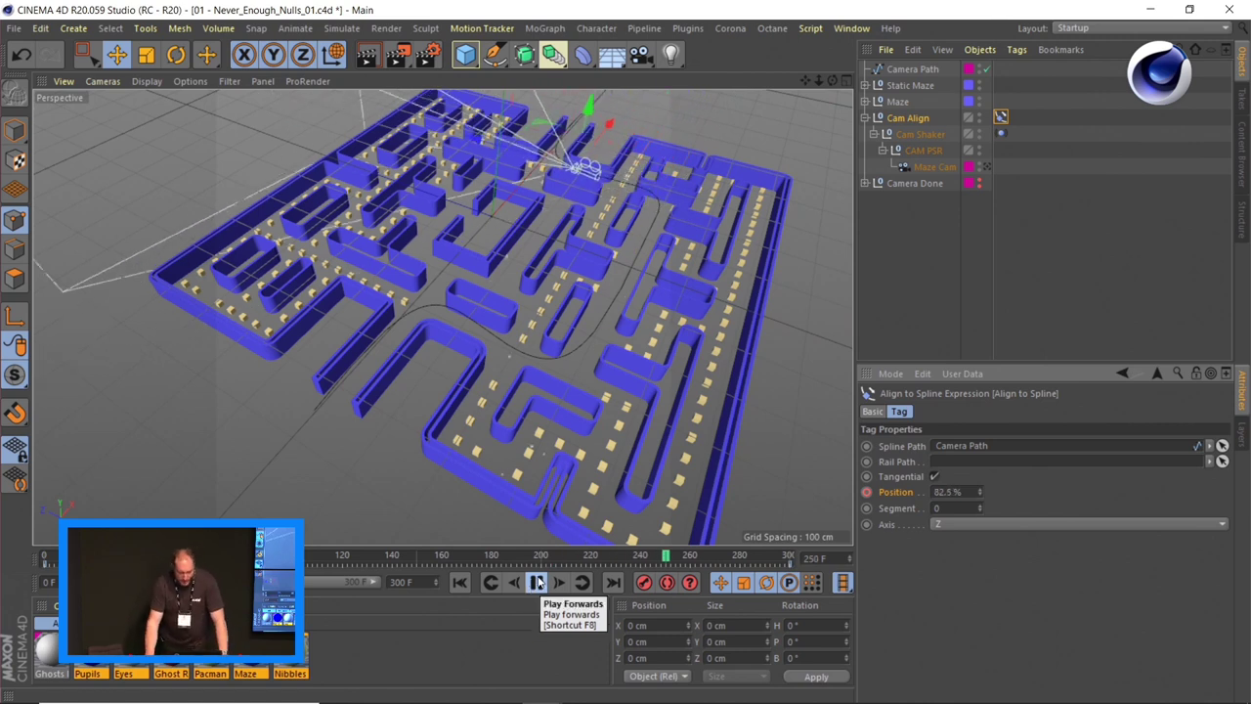
pyautogui.click(535, 582)
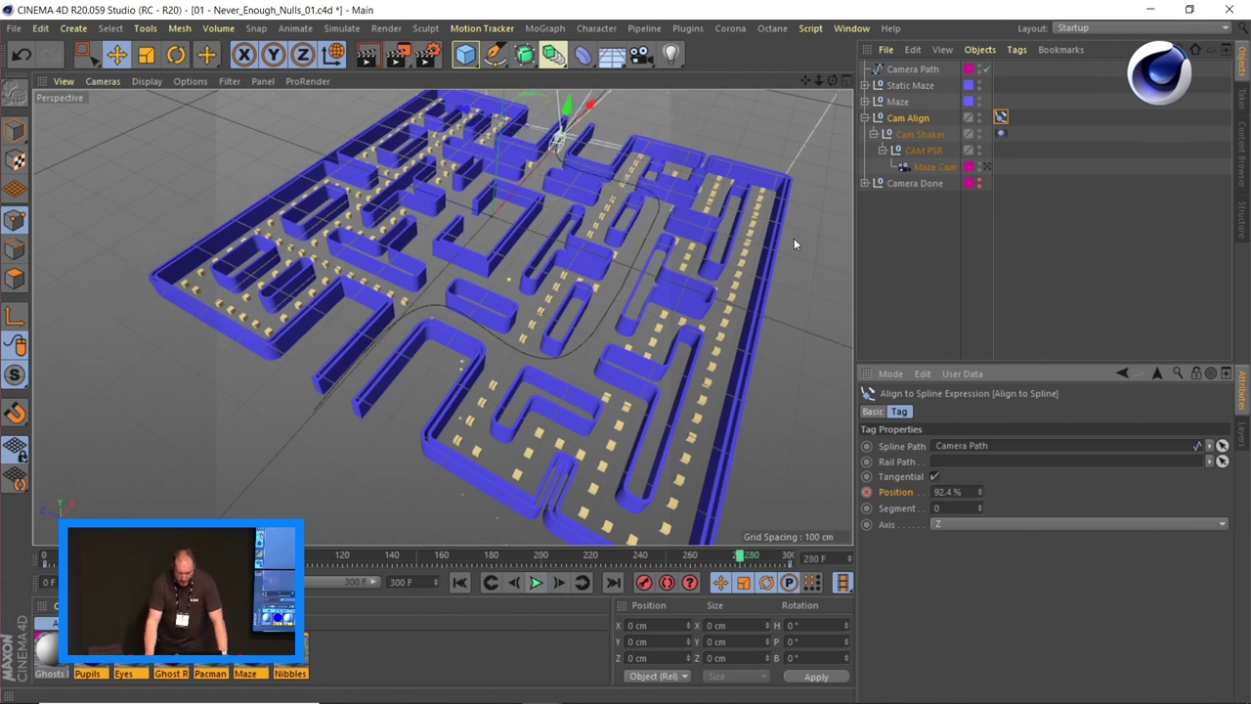
# - Try a -6° heading on the CAM PSR null at frame 124, and return it to 0°
pyautogui.click(926, 153)
pyautogui.click(919, 410)
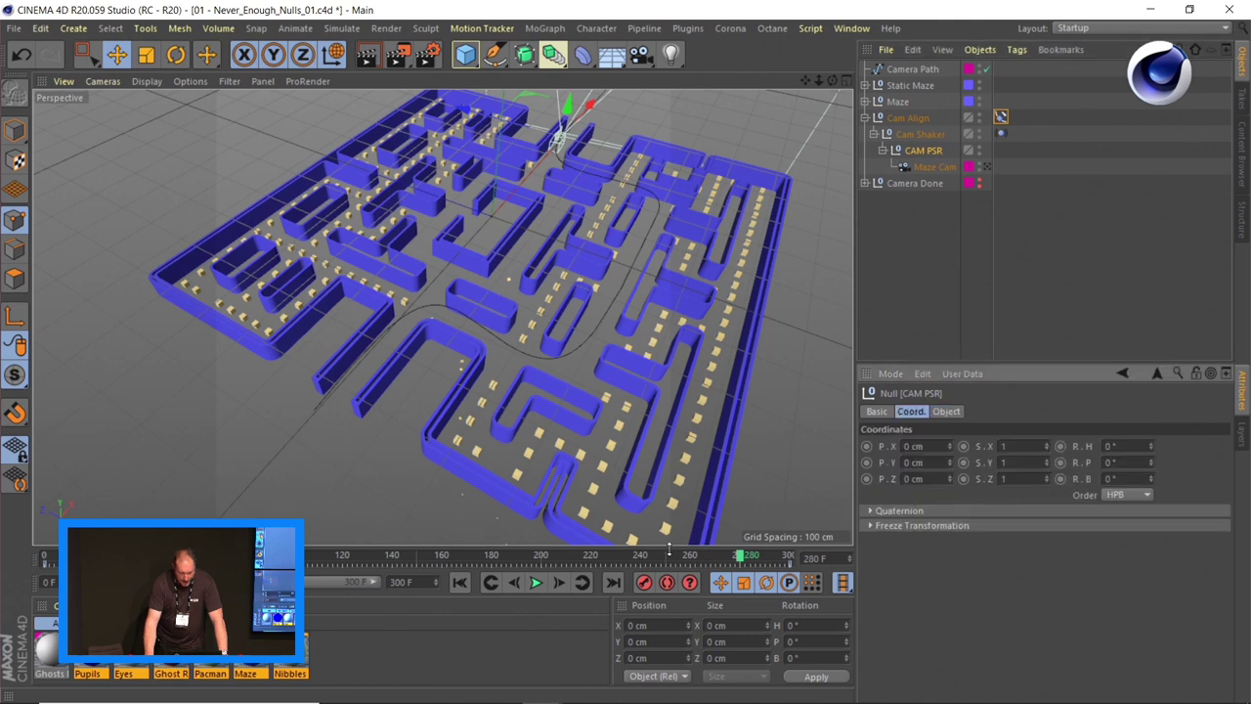
pyautogui.moveTo(665, 560); pyautogui.dragTo(354, 556)
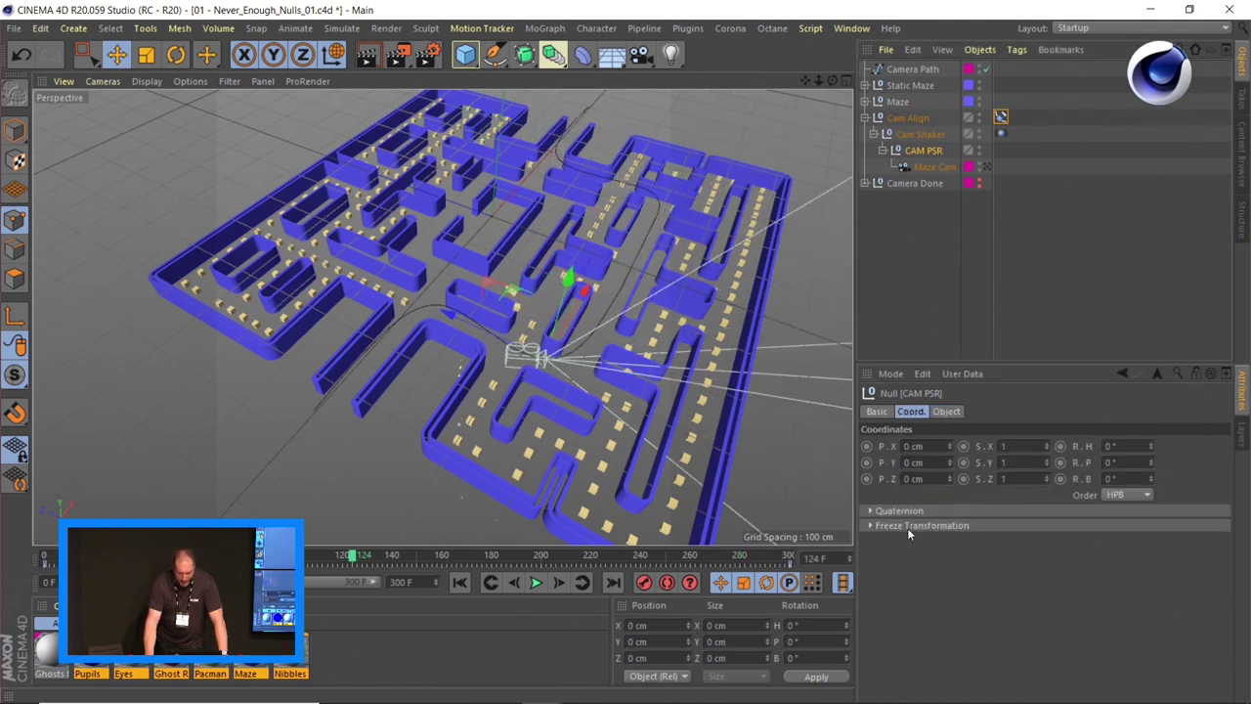
pyautogui.moveTo(1151, 445); pyautogui.dragTo(1151, 453)
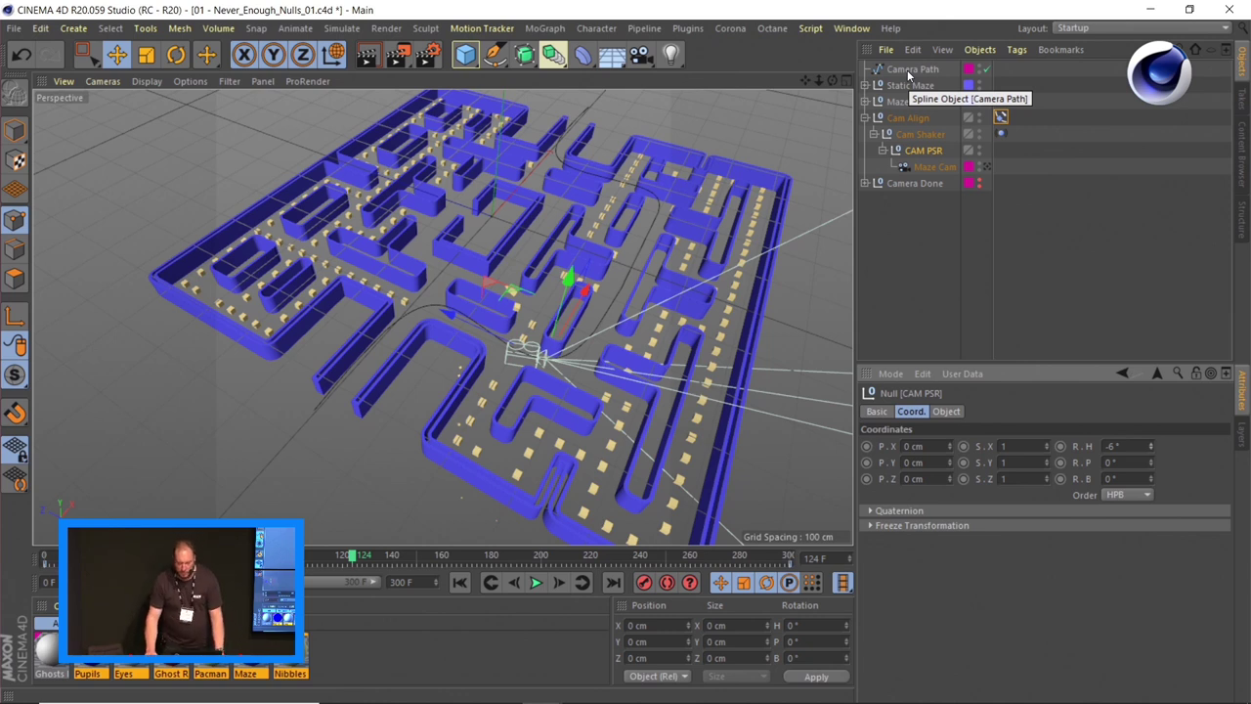
pyautogui.moveTo(1150, 446); pyautogui.dragTo(1151, 438)
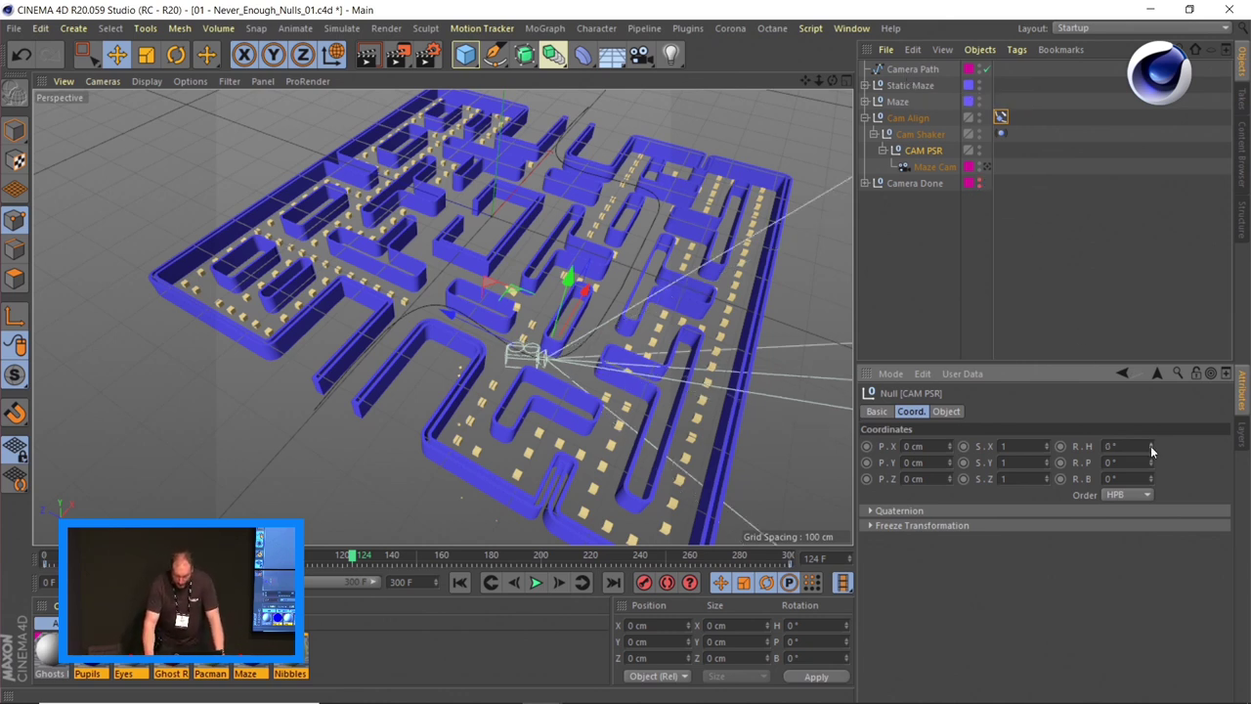
# - Enable position on the Cam Shaker null's Vibrate tag with amplitude 0, 20 and 0 cm, and turn on Regular Pulse
pyautogui.click(933, 141)
pyautogui.click(980, 50)
pyautogui.click(911, 134)
pyautogui.click(1000, 133)
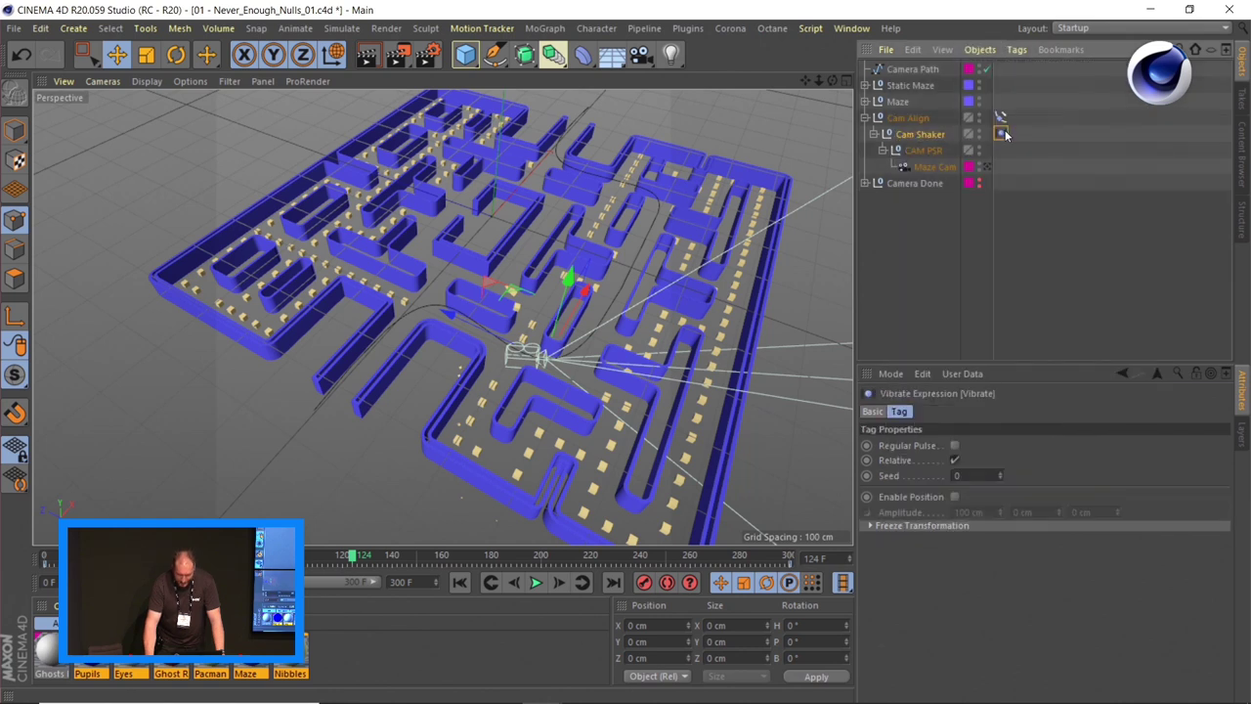
pyautogui.click(954, 496)
pyautogui.doubleClick(972, 512)
pyautogui.write('0')
pyautogui.press('Tab')
pyautogui.write('20')
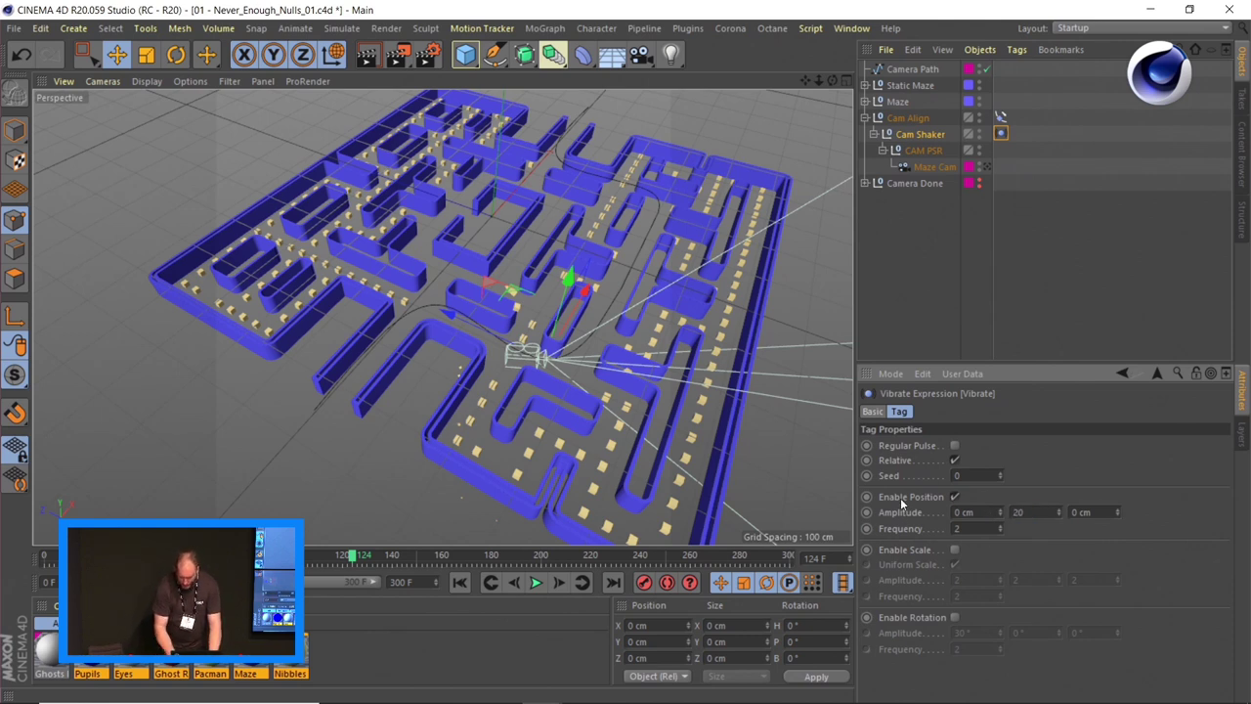
pyautogui.click(954, 445)
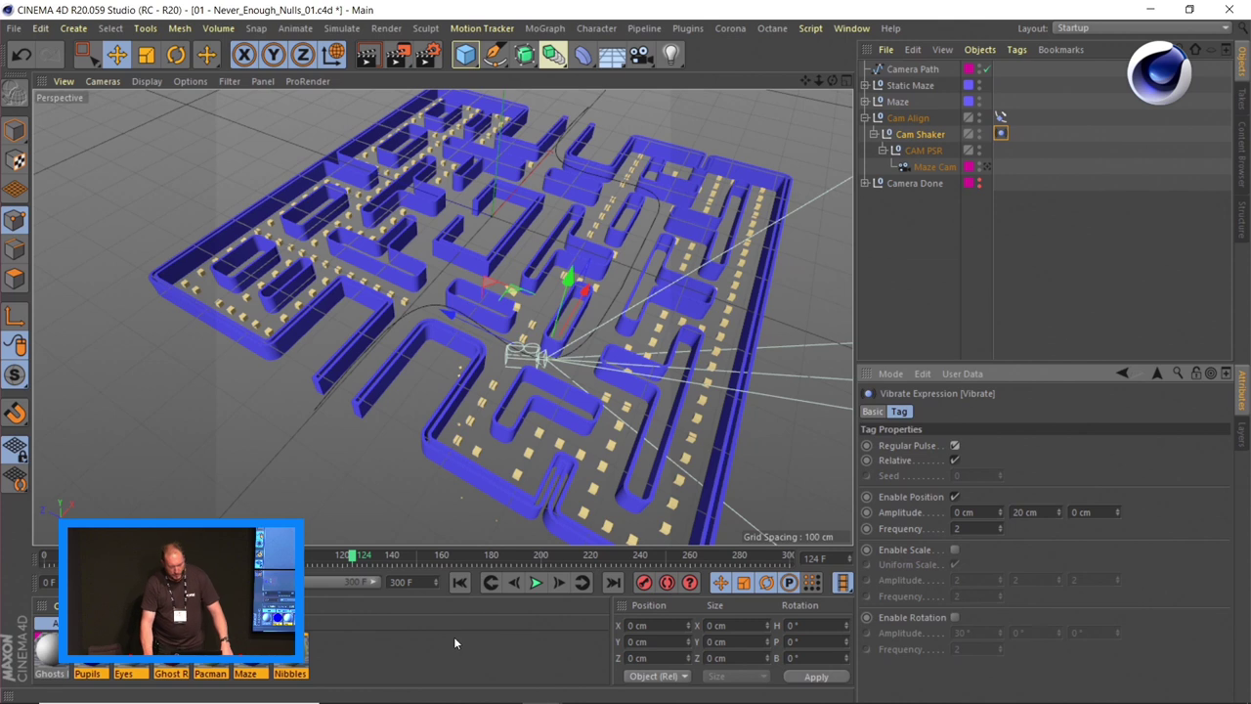
# - Play the animation from the first frame and look through Maze Cam to check the shake
pyautogui.click(461, 582)
pyautogui.click(536, 582)
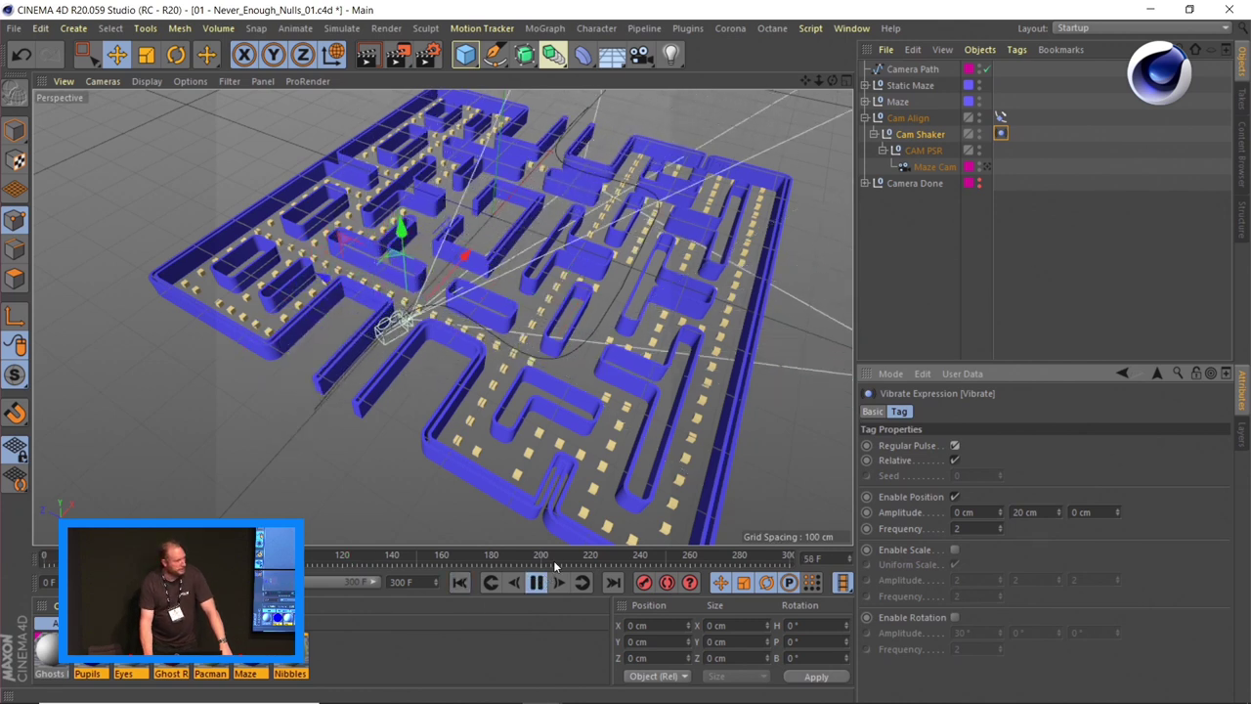
pyautogui.moveTo(990, 164)
pyautogui.mouseDown()
pyautogui.moveTo(916, 308)
pyautogui.moveTo(859, 200)
pyautogui.moveTo(993, 176)
pyautogui.mouseUp()
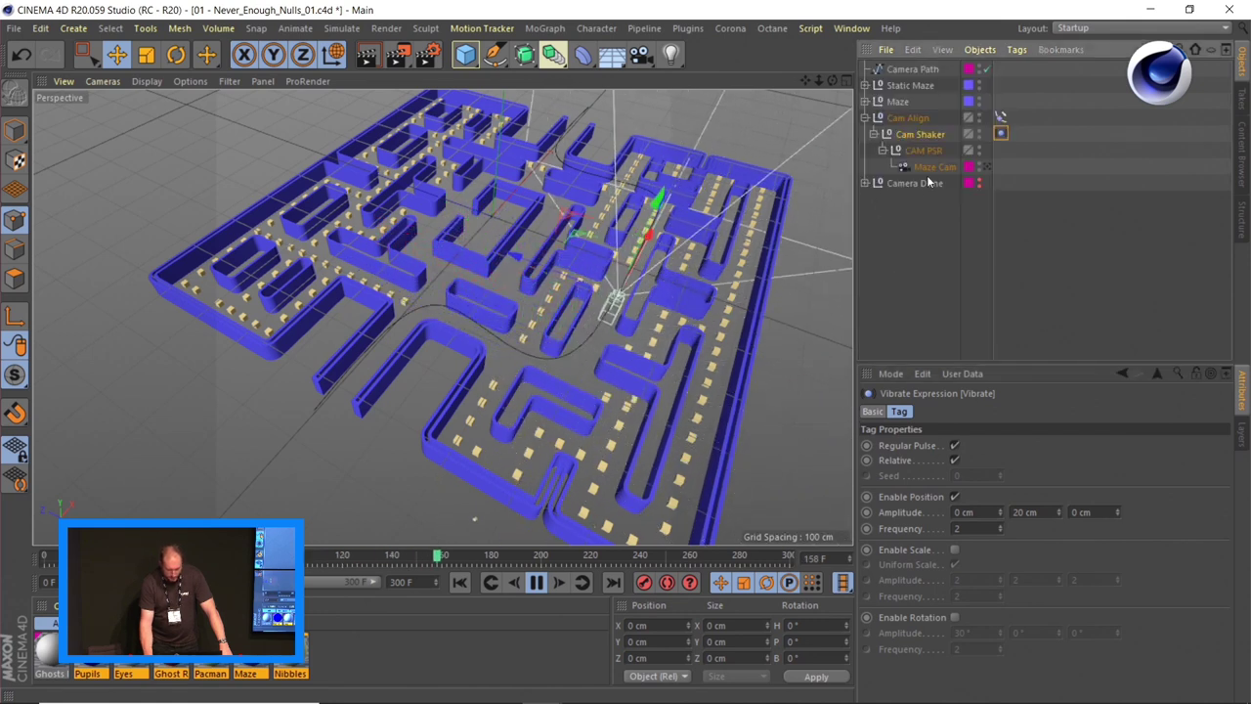
pyautogui.click(985, 167)
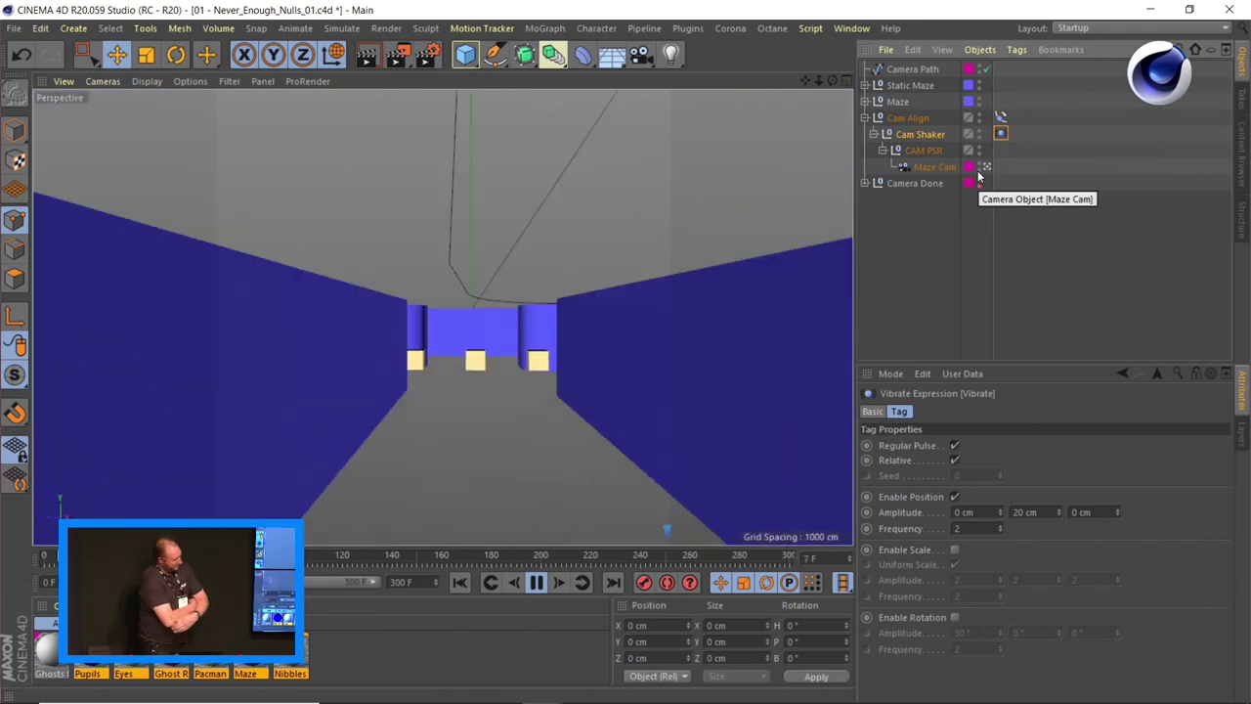
# - Close the maze project without saving its changes
pyautogui.hotkey('ctrl', 'F4')
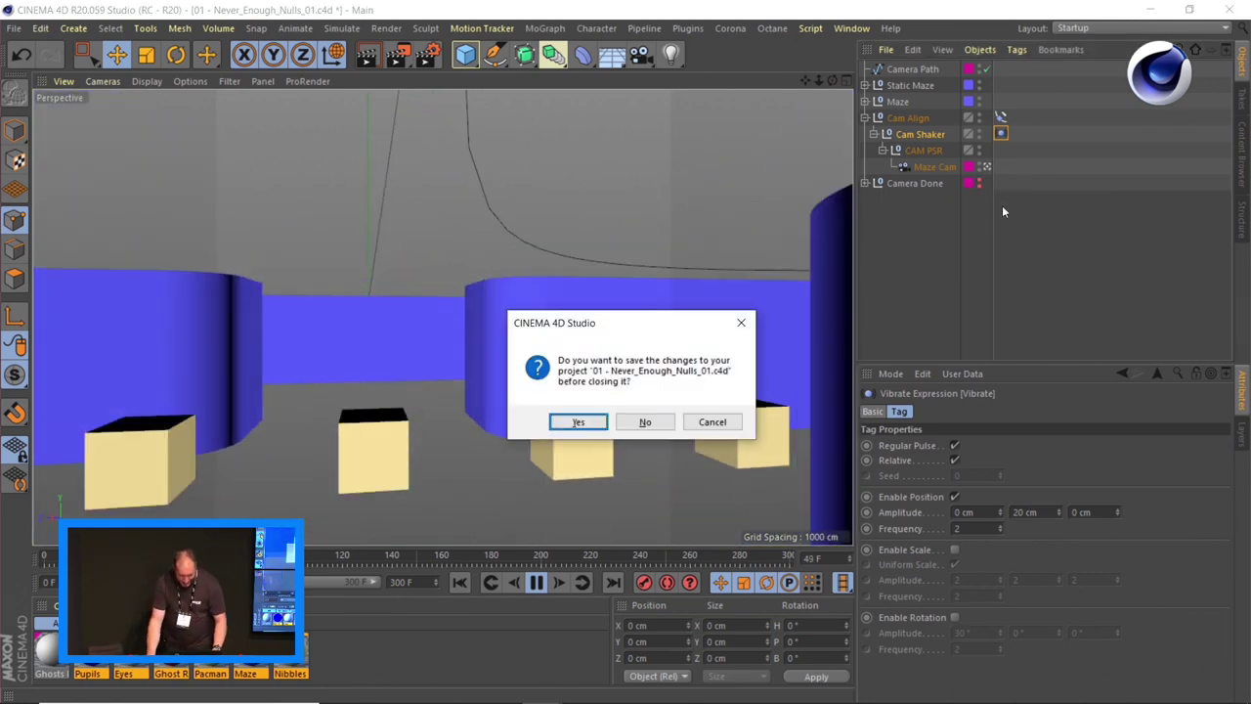
pyautogui.click(650, 423)
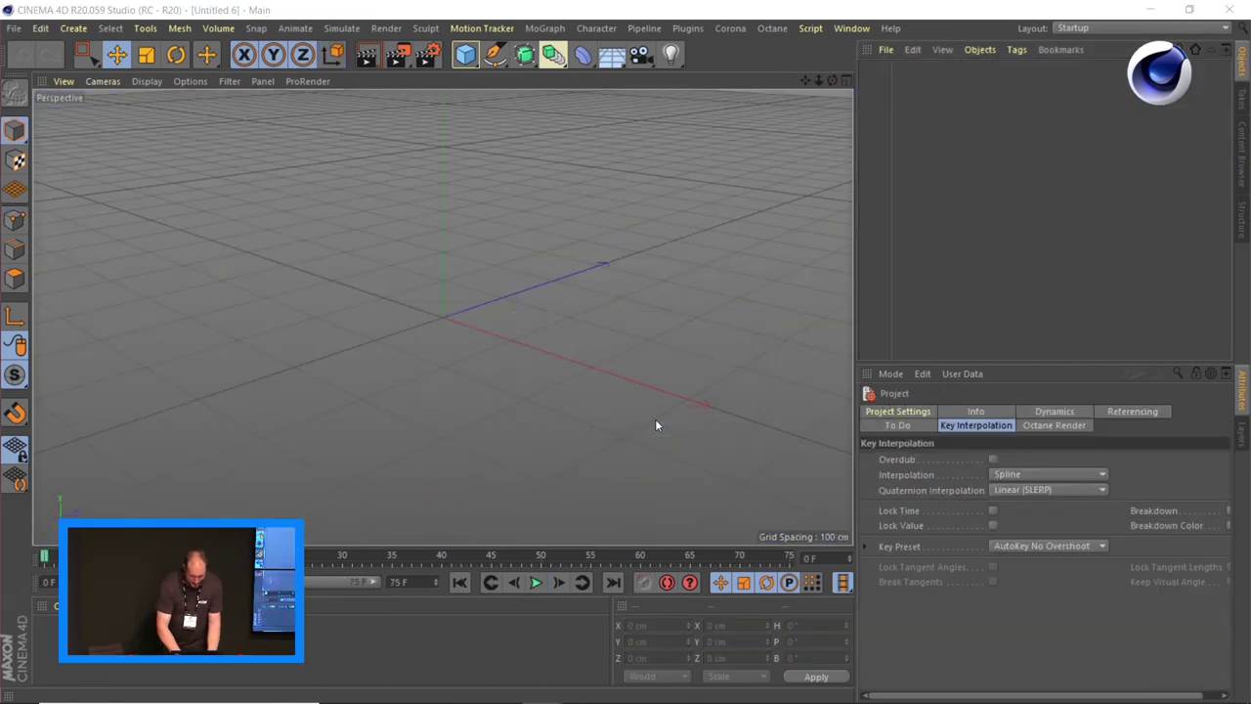
pyautogui.hotkey('ctrl', 'o')
pyautogui.click(360, 59)
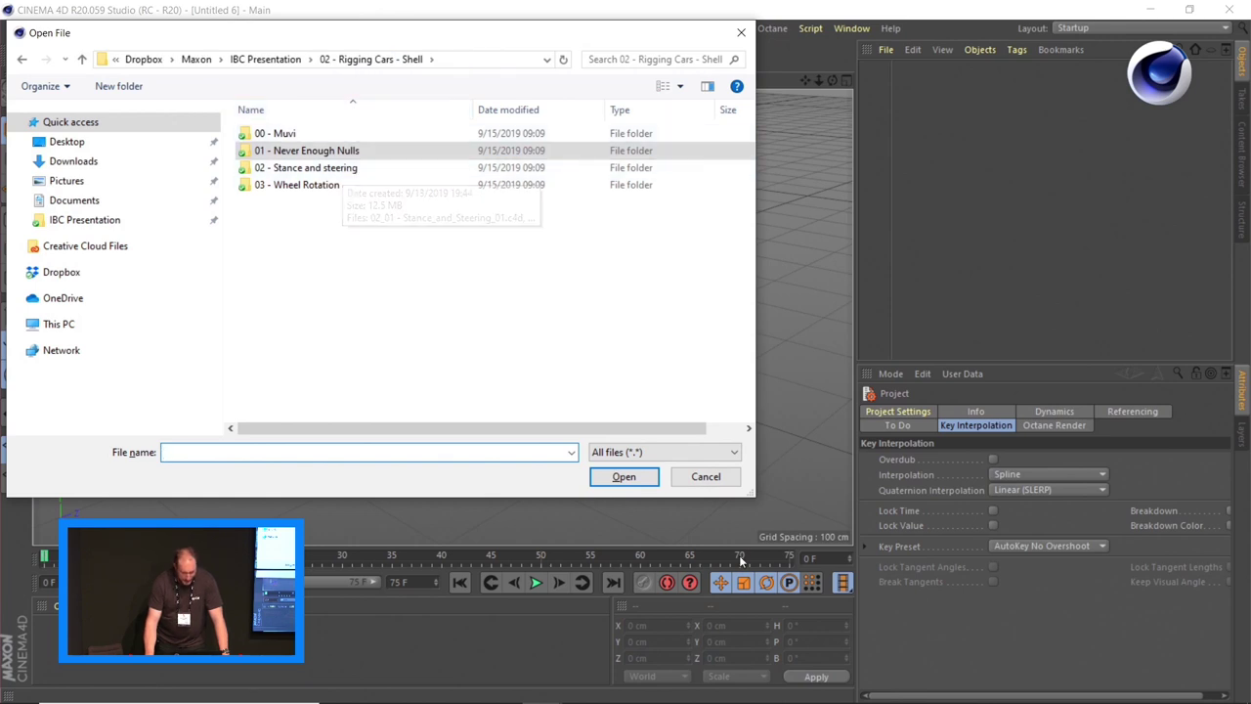
pyautogui.click(701, 476)
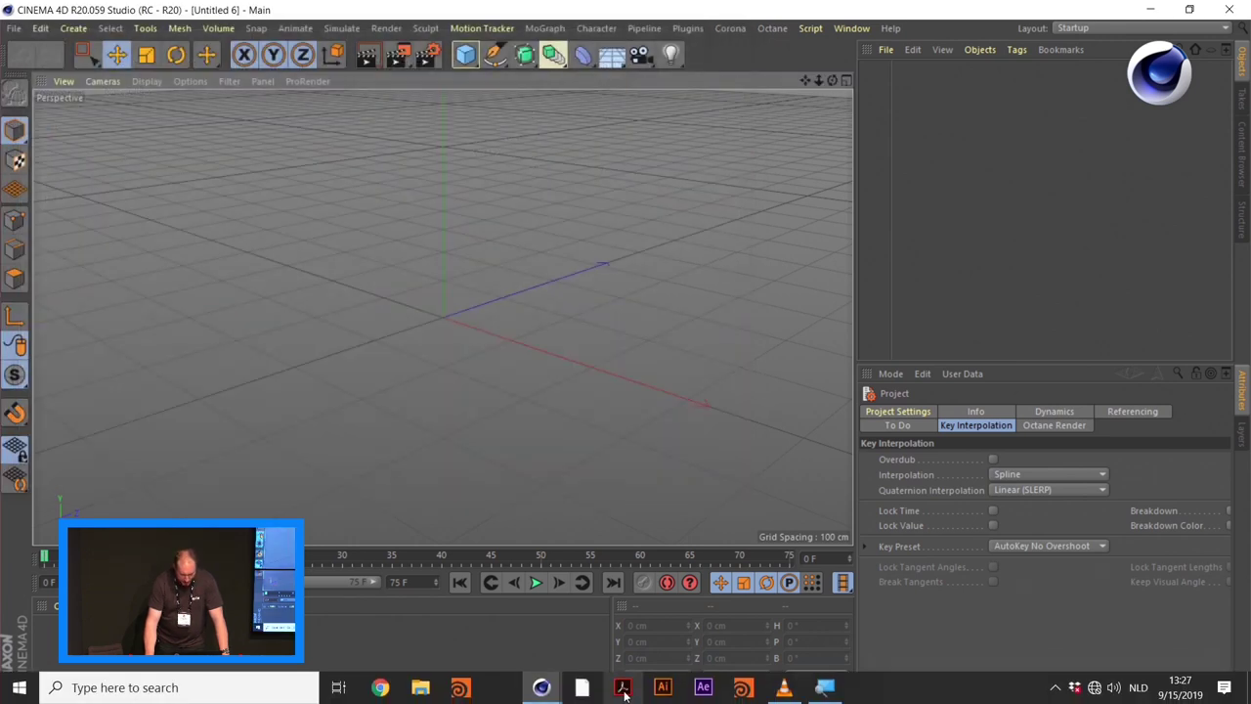
# - Show 00 - Stance.png in the Picture Viewer and maximize the viewer window
pyautogui.moveTo(541, 687)
pyautogui.click(556, 618)
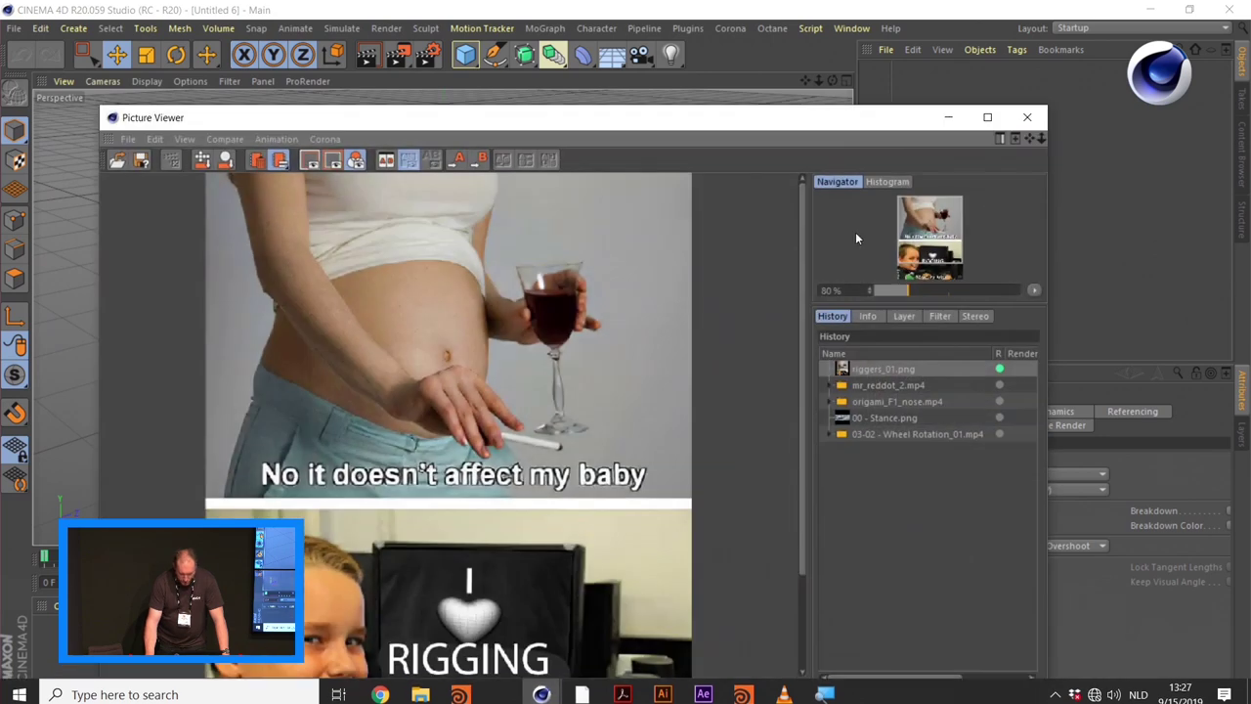
pyautogui.click(900, 417)
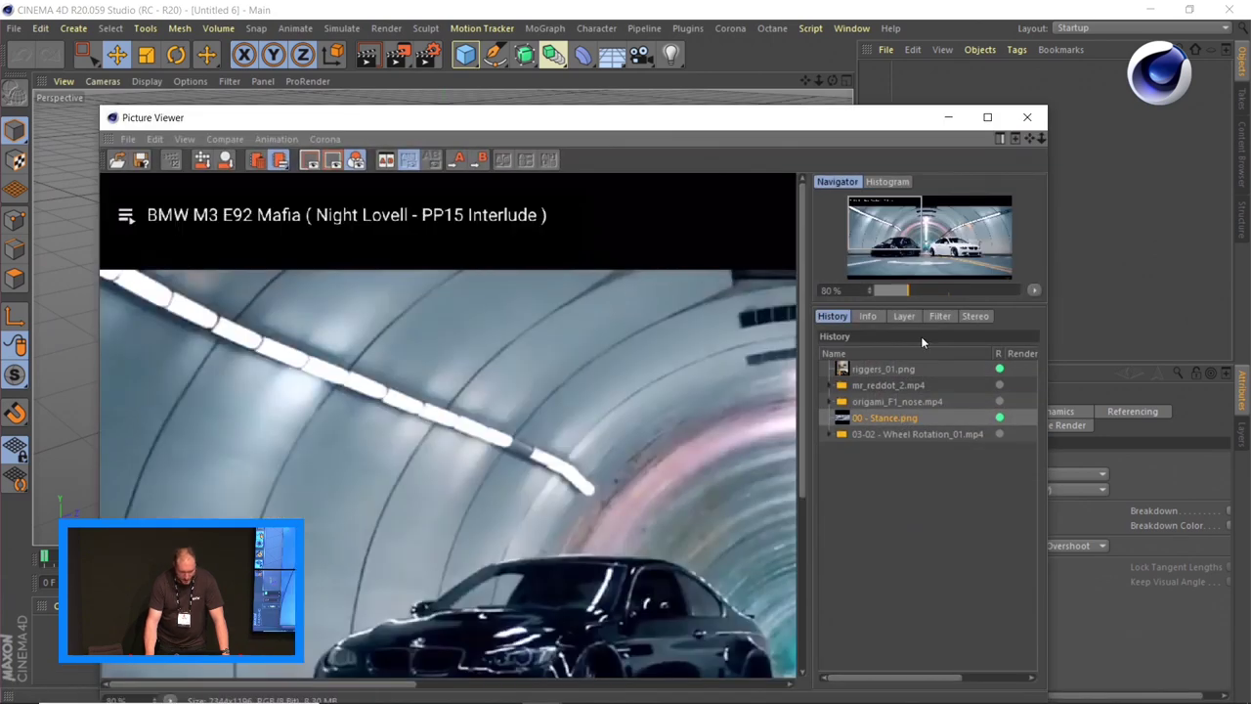
pyautogui.click(987, 117)
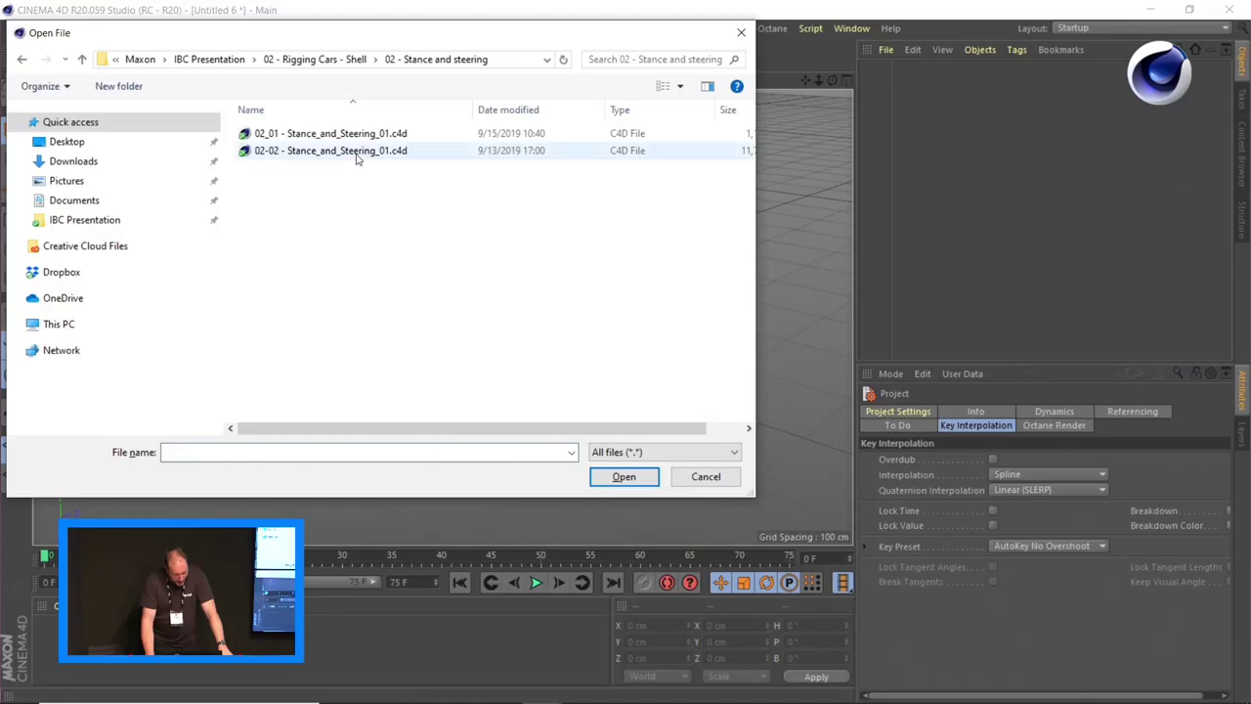
# - Open the project 02_01 - Stance_and_Steering_01.c4d from the 02 - Stance and steering folder
pyautogui.click(362, 137)
pyautogui.doubleClick(361, 134)
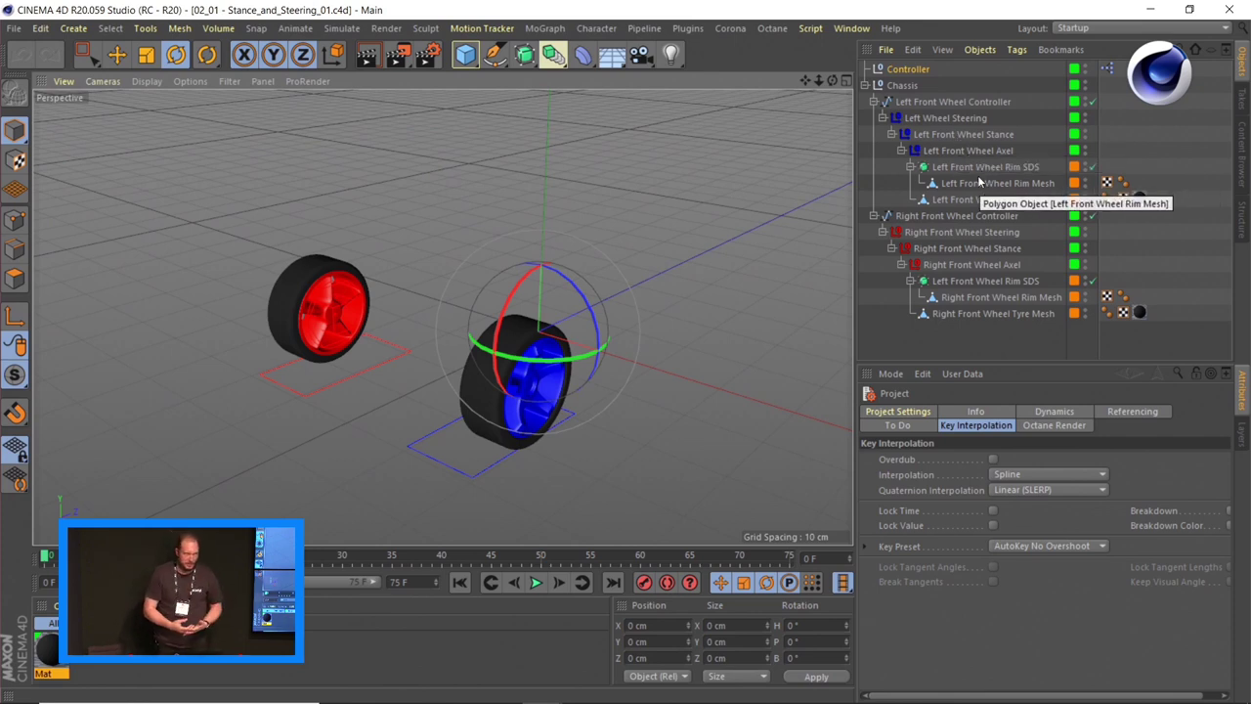
# - Try the Camber slider on the Controller null's front wheels, and undo the change
pyautogui.click(914, 74)
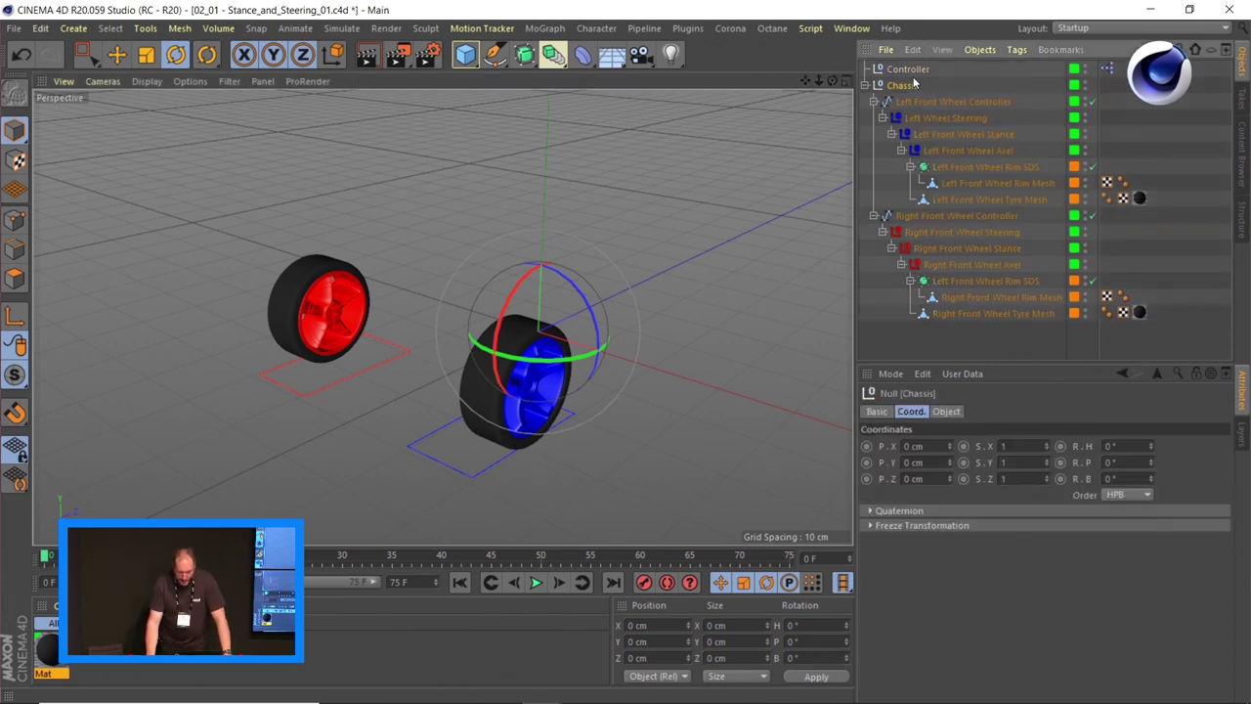
pyautogui.click(1077, 411)
pyautogui.moveTo(1093, 445)
pyautogui.mouseDown()
pyautogui.moveTo(1133, 444)
pyautogui.moveTo(1055, 445)
pyautogui.moveTo(1156, 442)
pyautogui.moveTo(1089, 422)
pyautogui.mouseUp()
pyautogui.hotkey('ctrl', 'z')
# - Add a user data entry to the Controller's Front Wheels group, using the Float Slider interface
pyautogui.click(963, 373)
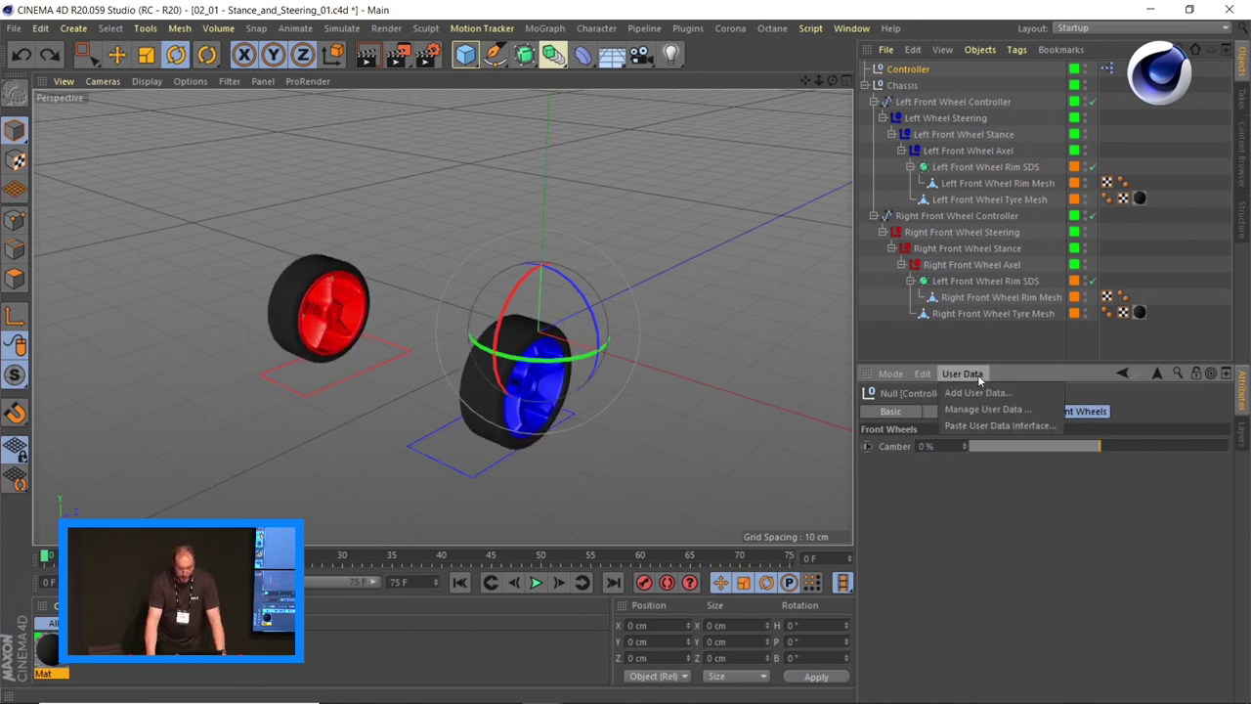
pyautogui.click(964, 373)
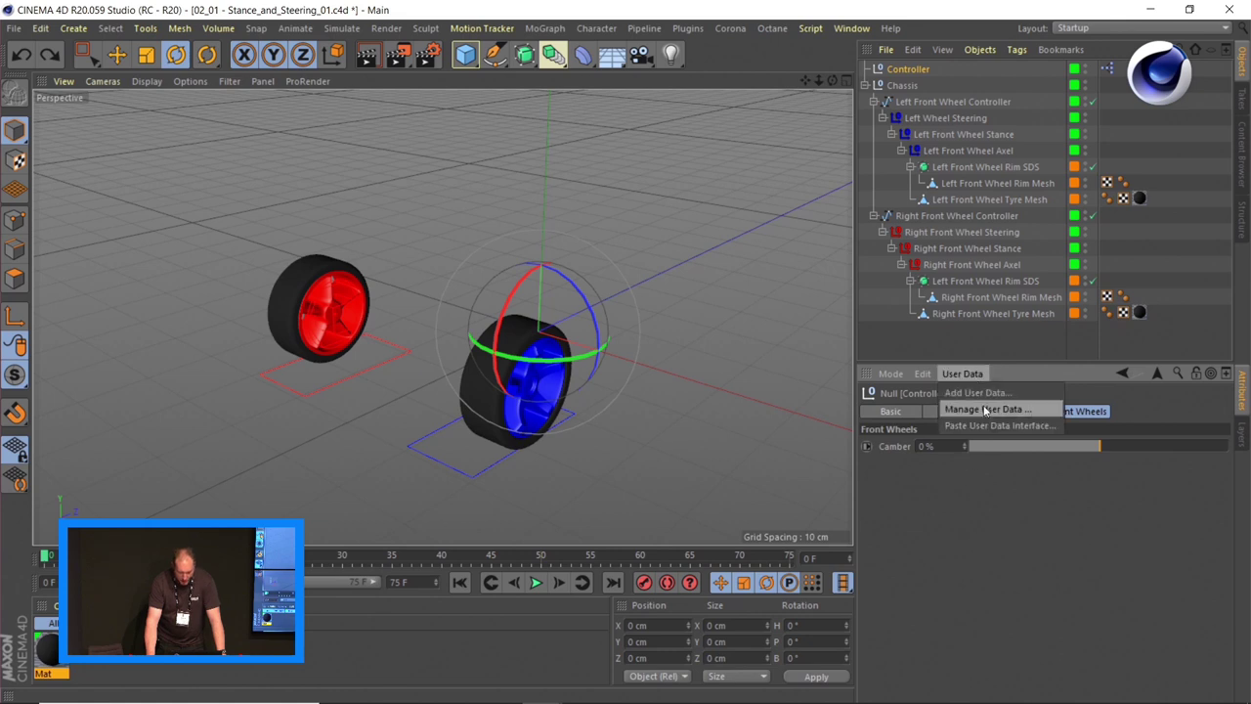
pyautogui.click(983, 410)
pyautogui.click(674, 250)
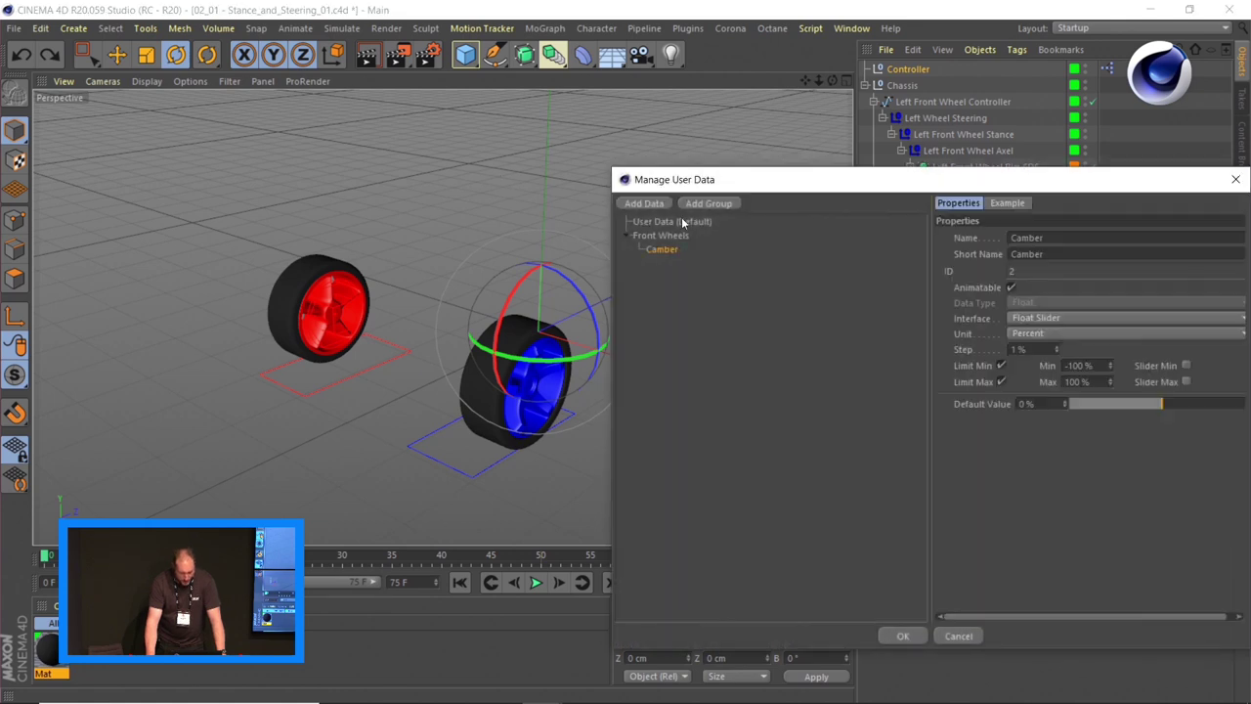
pyautogui.moveTo(789, 179); pyautogui.dragTo(451, 156)
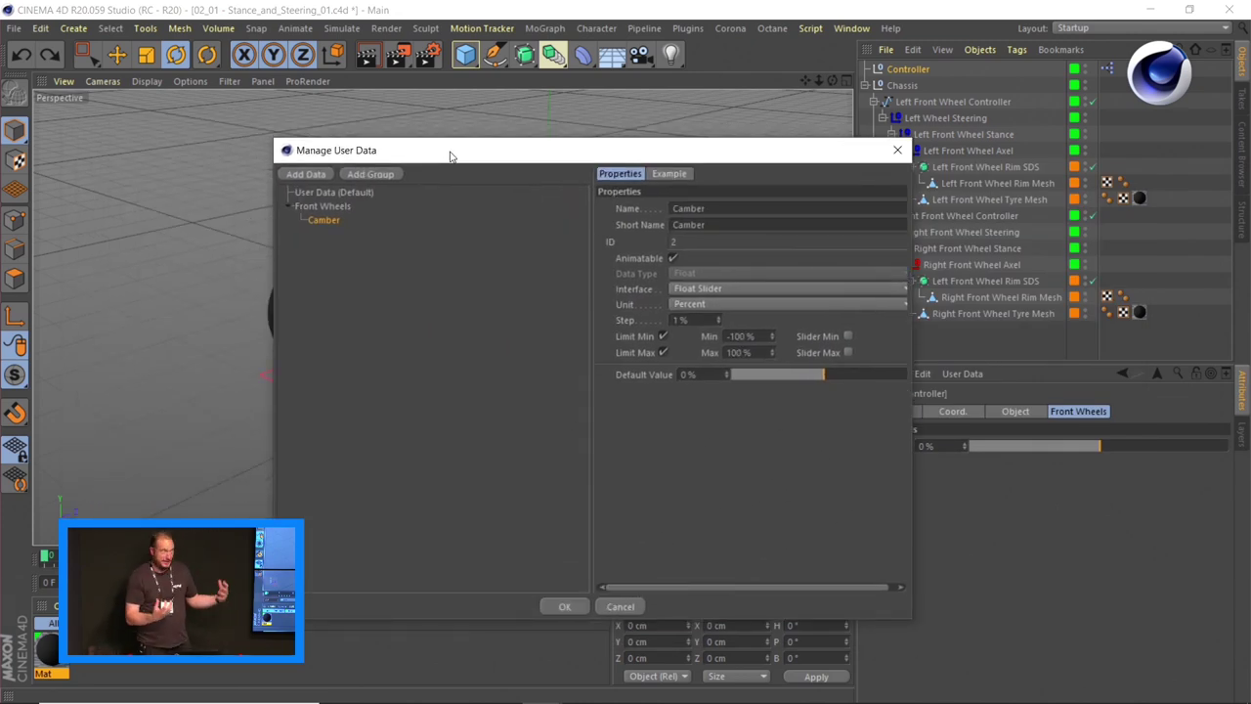
pyautogui.click(311, 175)
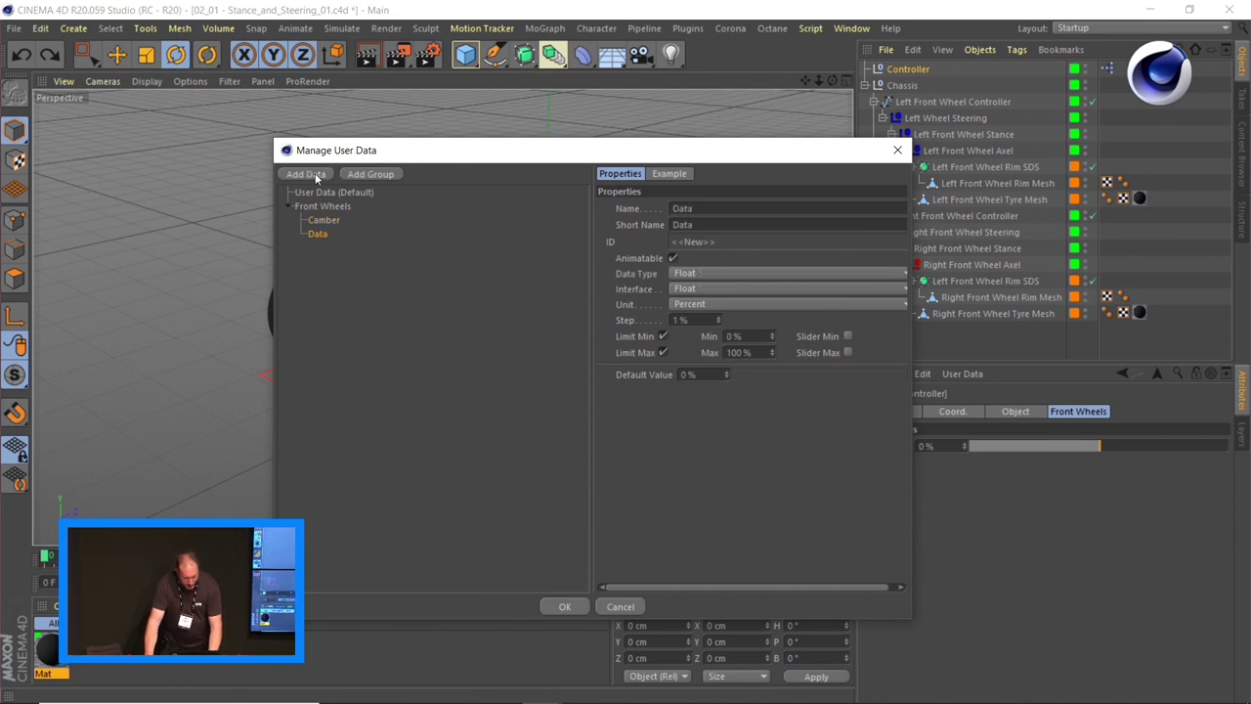
pyautogui.click(727, 288)
pyautogui.click(729, 349)
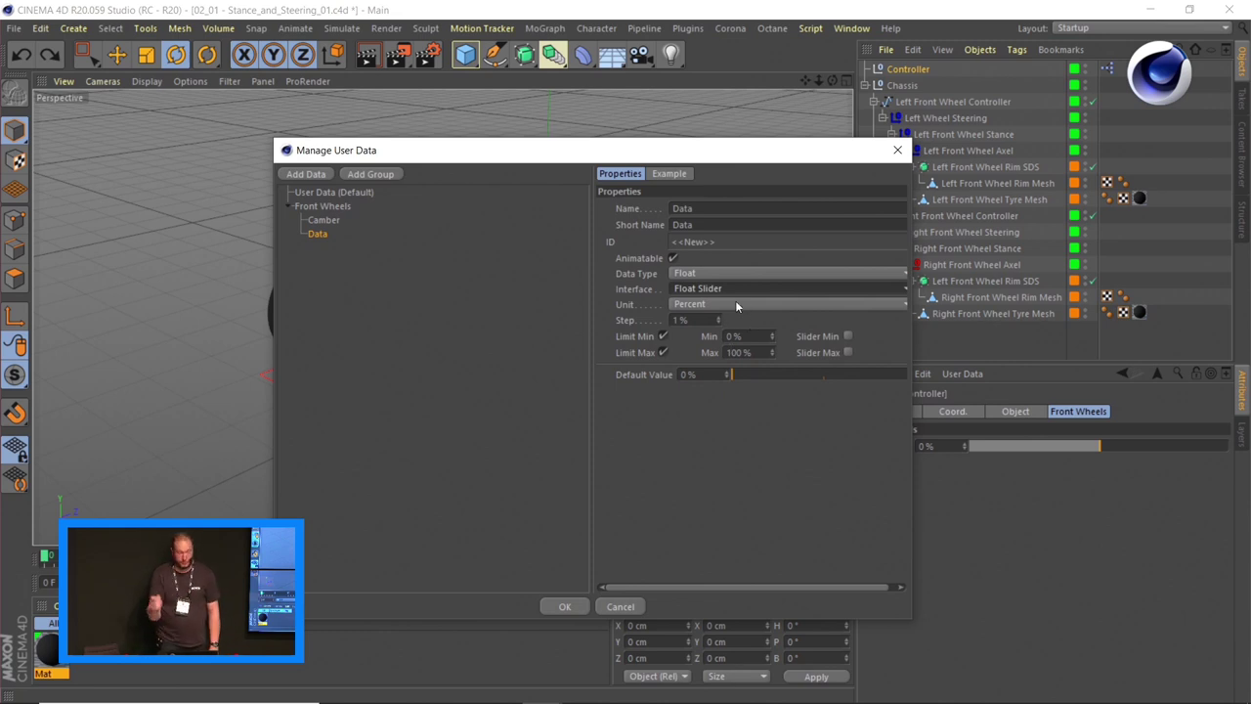
# - Set the new user data entry's minimum to -100 % and its default value to 0 %
pyautogui.moveTo(737, 335); pyautogui.dragTo(710, 336)
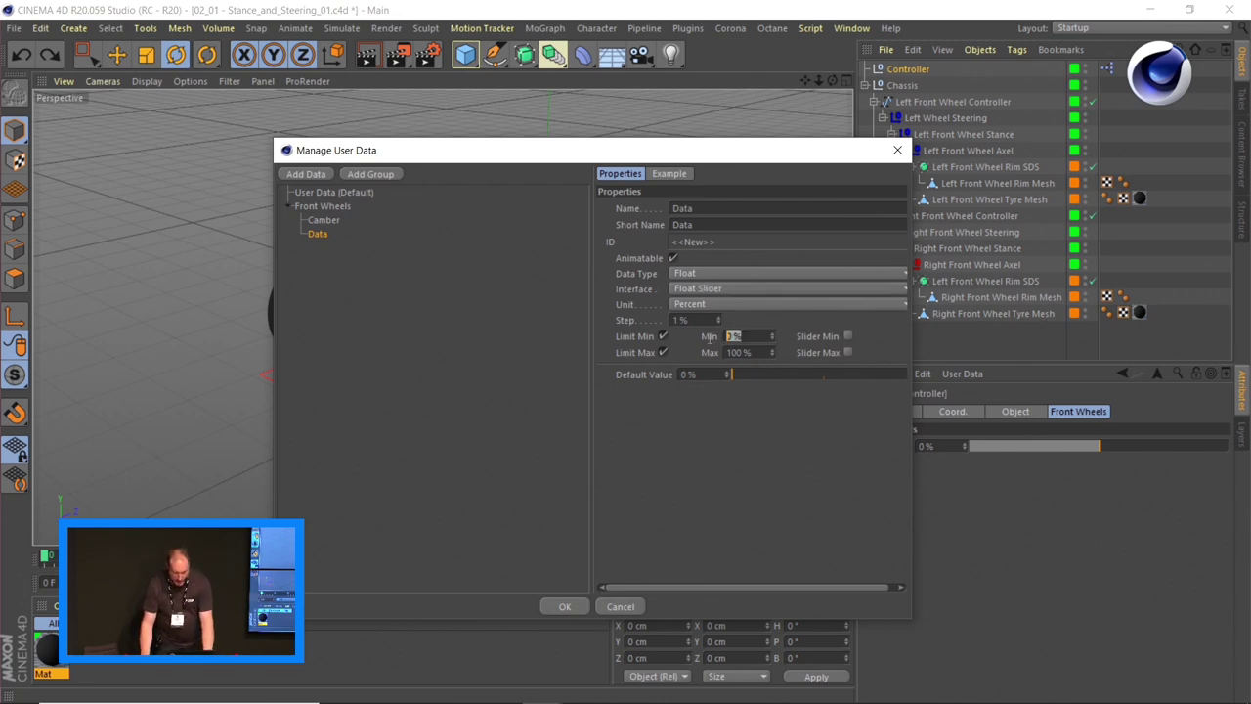
pyautogui.write('-100')
pyautogui.press('Return')
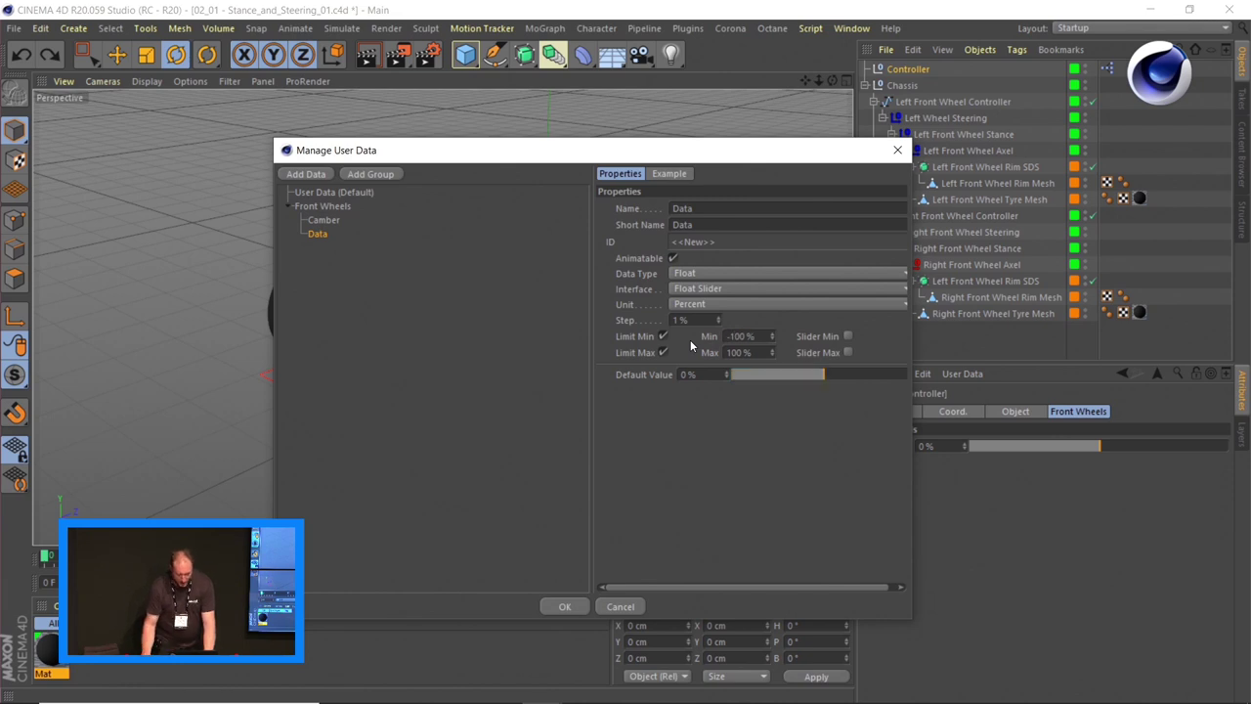
pyautogui.moveTo(826, 374)
pyautogui.mouseDown()
pyautogui.moveTo(789, 369)
pyautogui.moveTo(890, 373)
pyautogui.moveTo(682, 366)
pyautogui.moveTo(860, 375)
pyautogui.moveTo(737, 383)
pyautogui.moveTo(811, 382)
pyautogui.mouseUp()
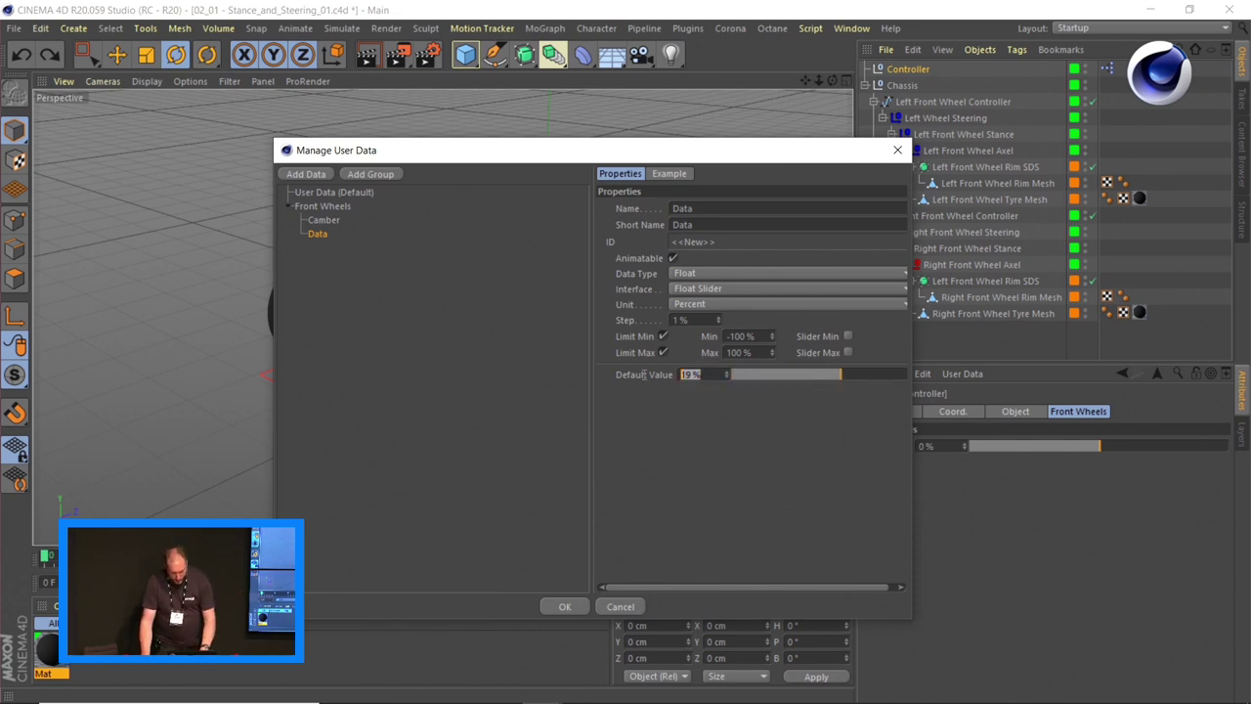
pyautogui.write('0')
pyautogui.press('Return')
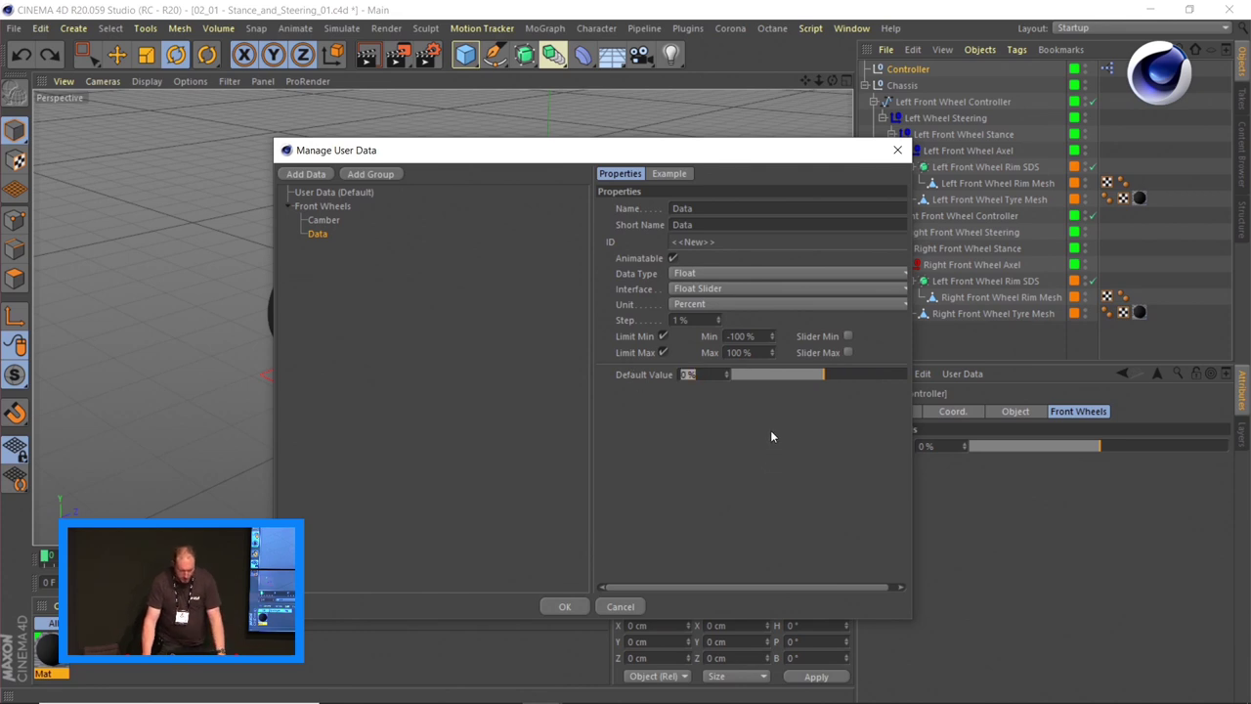
# - Name the new user data entry Steering and accept the user data changes
pyautogui.doubleClick(715, 207)
pyautogui.write('Steering')
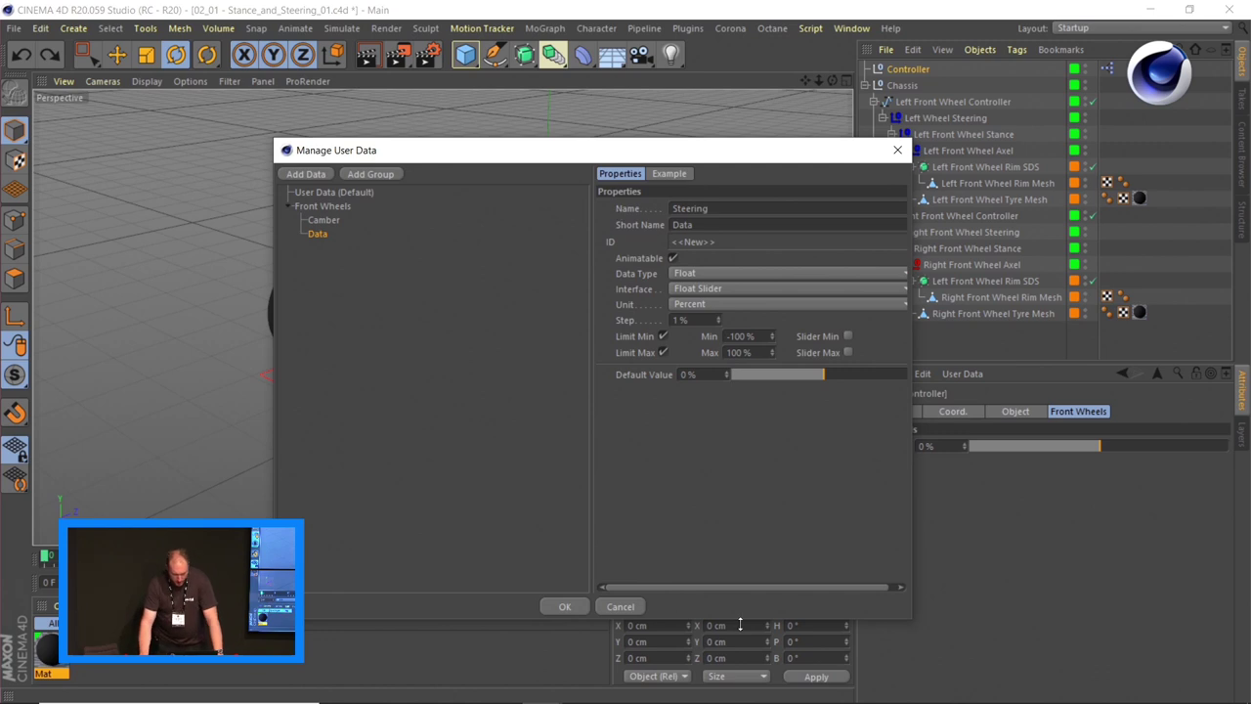
pyautogui.click(565, 606)
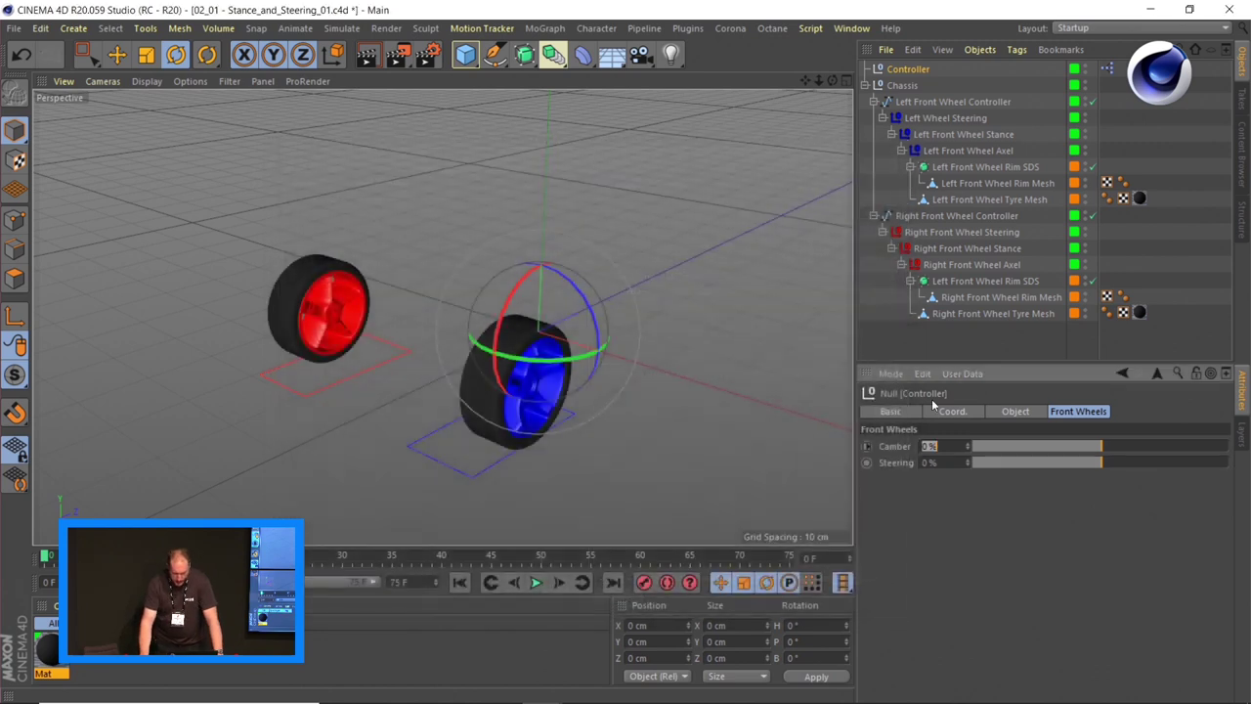
# - Open the Controller's XPresso - Camber network, widen the editor window, and move it clear of the object hierarchy
pyautogui.doubleClick(1108, 70)
pyautogui.moveTo(1066, 69); pyautogui.dragTo(438, 73)
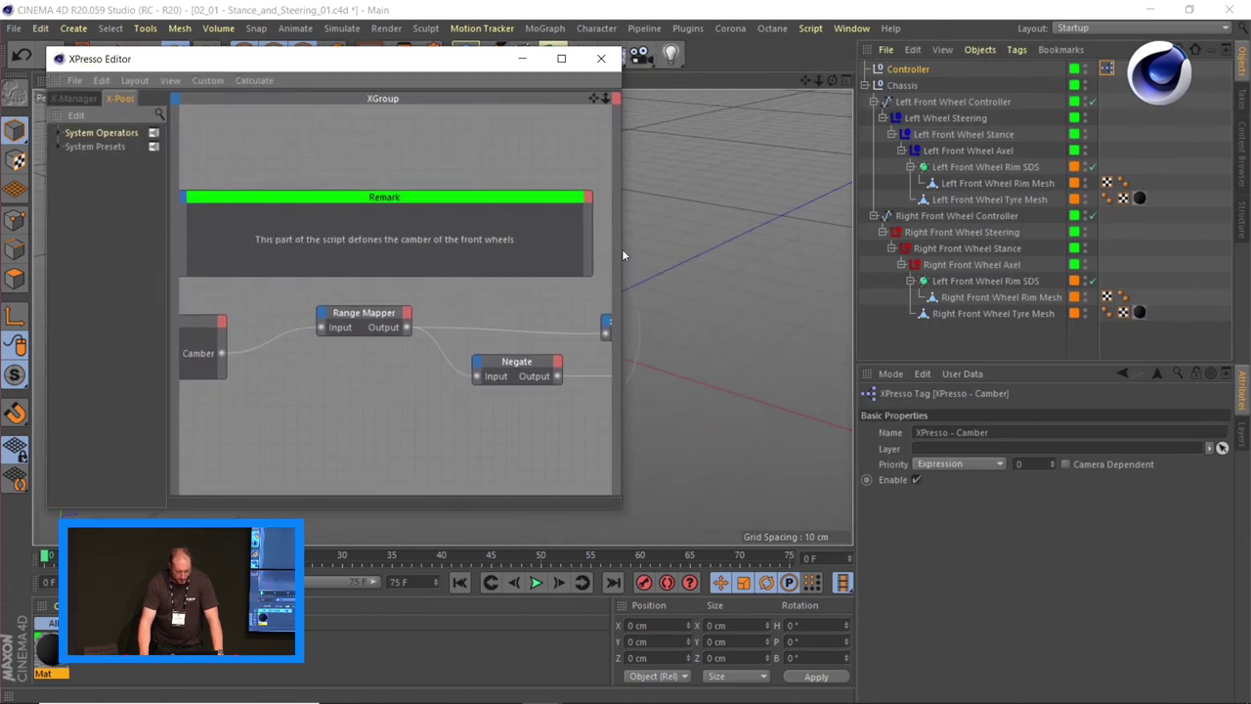
pyautogui.moveTo(621, 249); pyautogui.dragTo(938, 311)
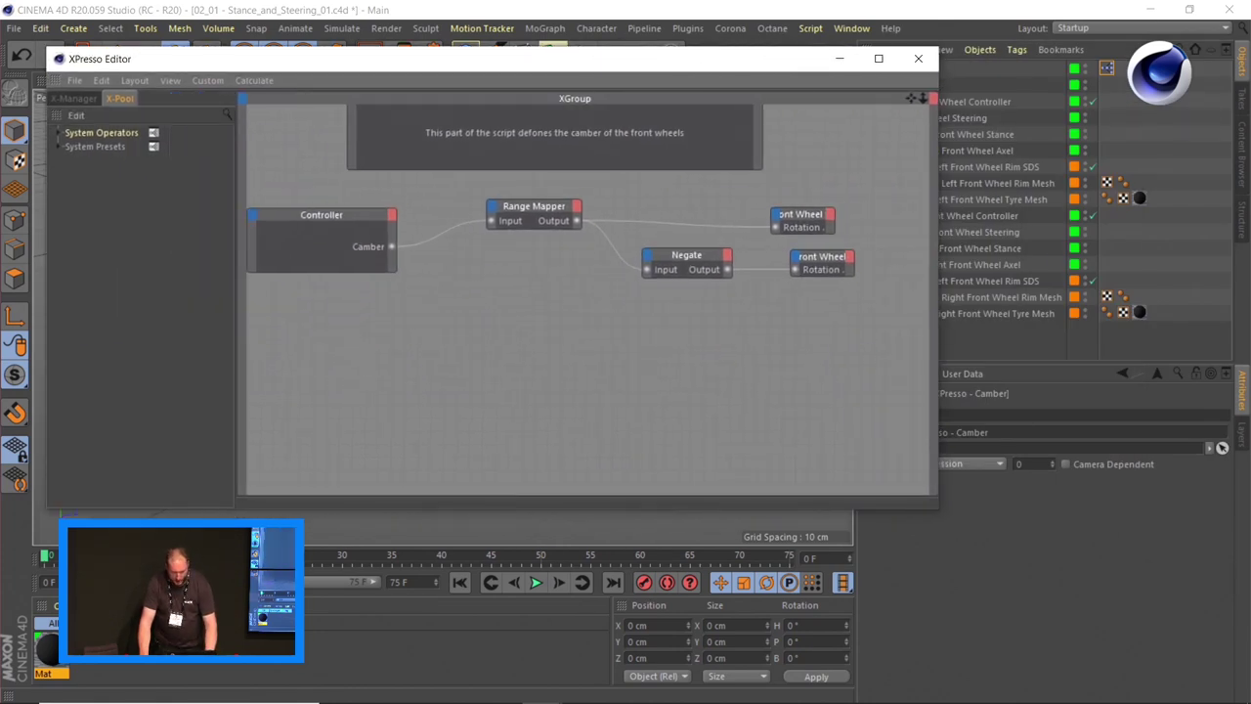
pyautogui.moveTo(768, 77); pyautogui.dragTo(628, 73)
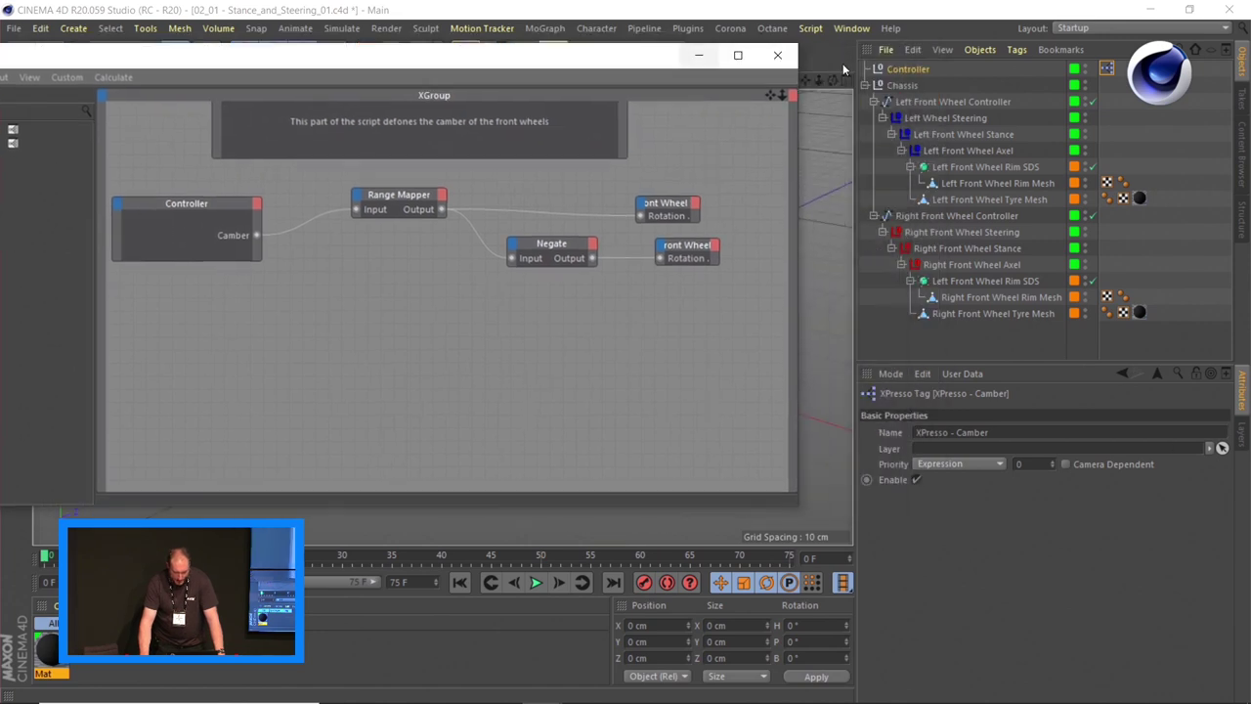
# - Add a second Controller node below the camber nodes, enlarge it, and give it a Steering output port
pyautogui.hotkey('ctrl', 'v')
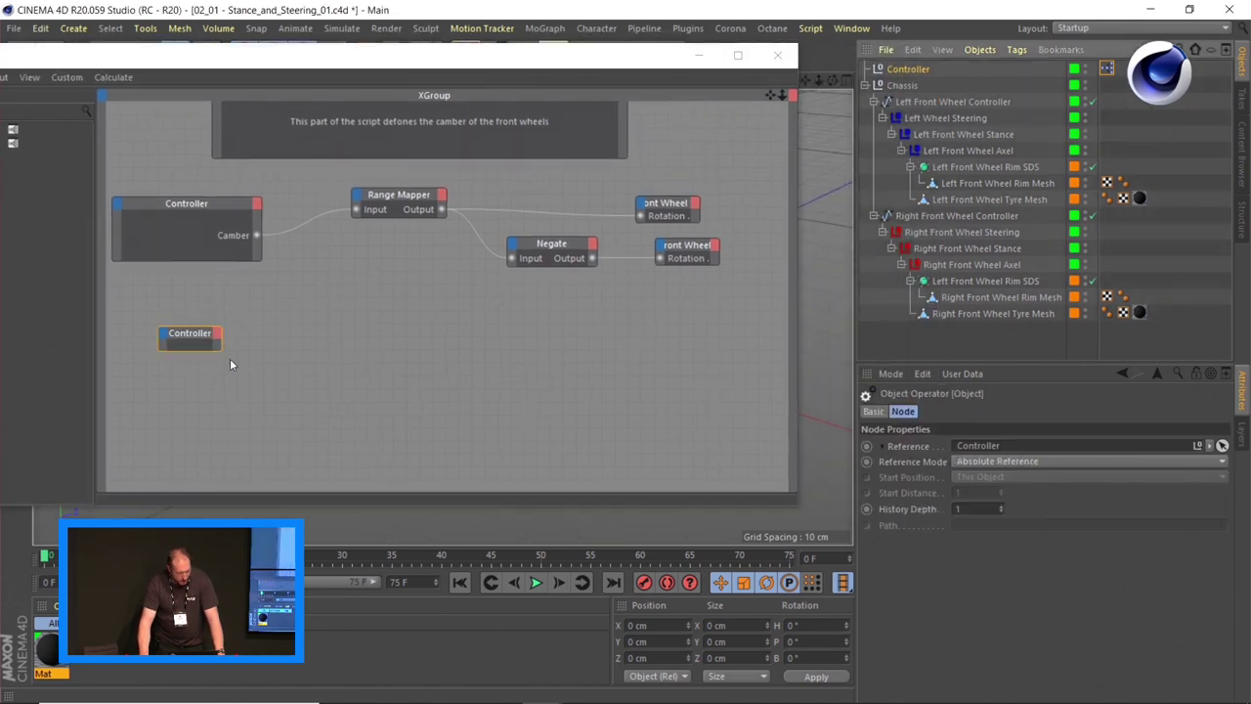
pyautogui.moveTo(216, 350); pyautogui.dragTo(287, 354)
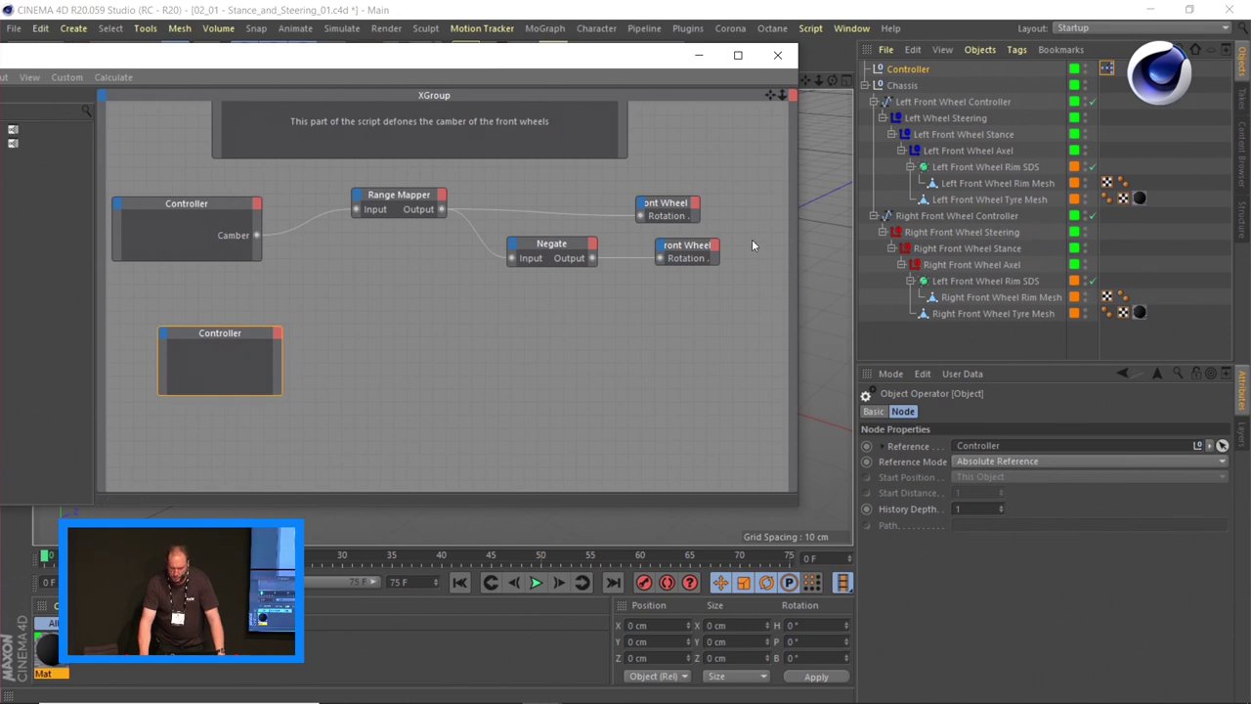
pyautogui.click(901, 72)
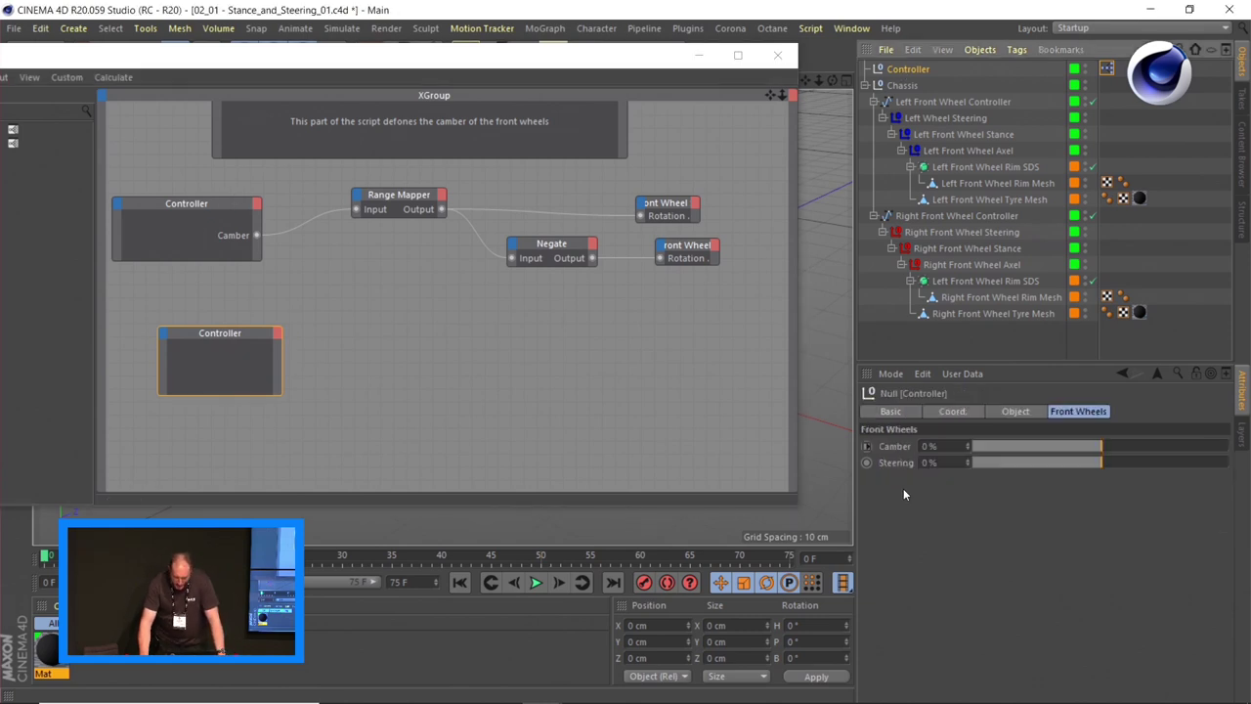
pyautogui.moveTo(909, 462); pyautogui.dragTo(282, 371)
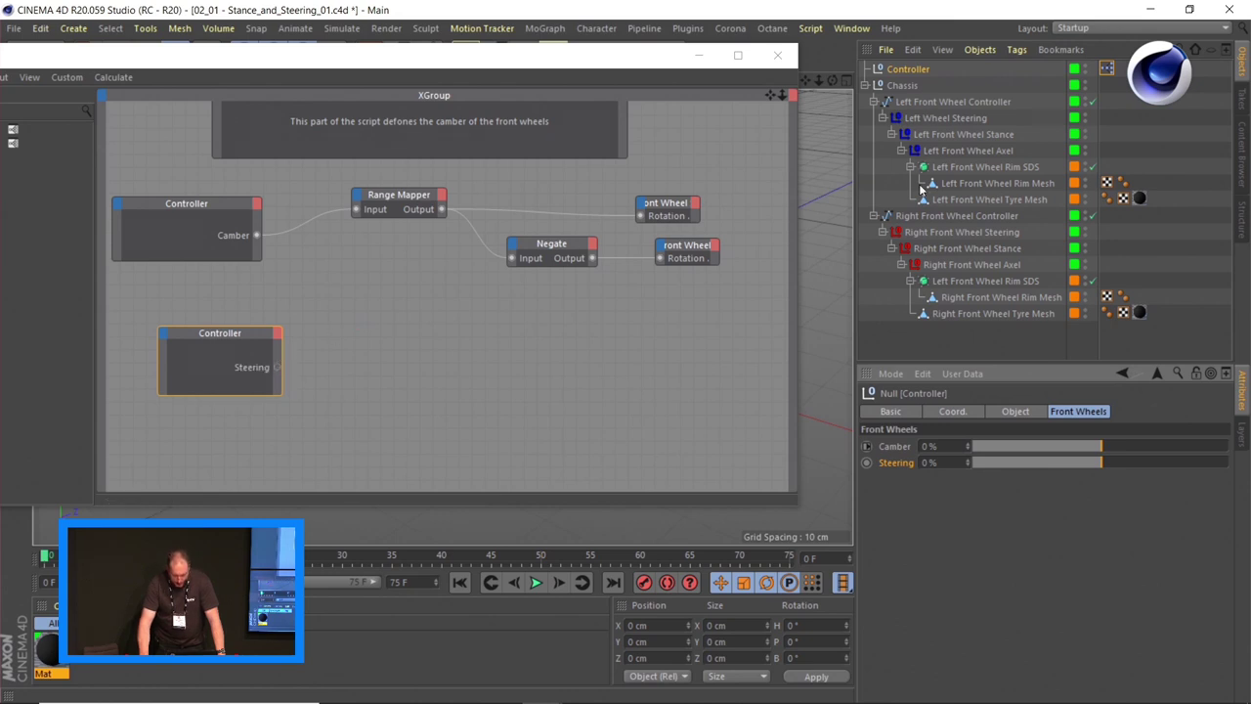
# - Add a Left Wheel Steering node with a Rotation . H input, plus a copy of it referencing Right Front Wheel Steering
pyautogui.click(963, 118)
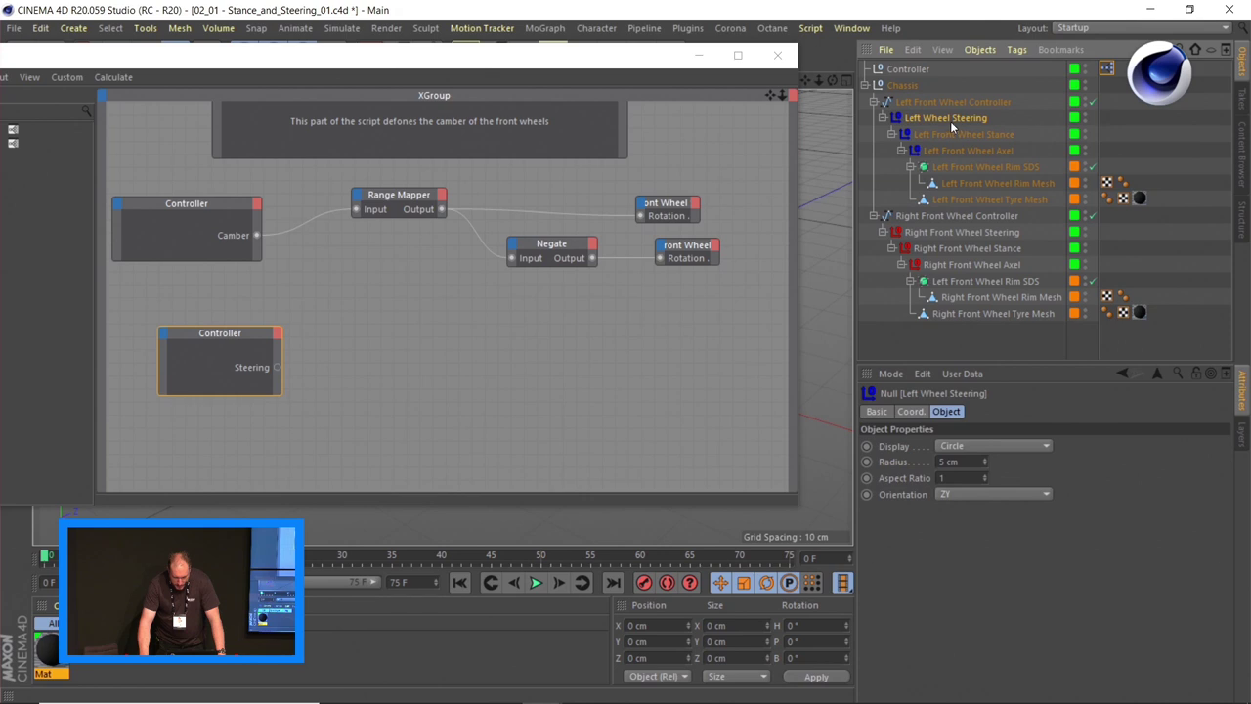
pyautogui.moveTo(567, 323); pyautogui.dragTo(658, 333)
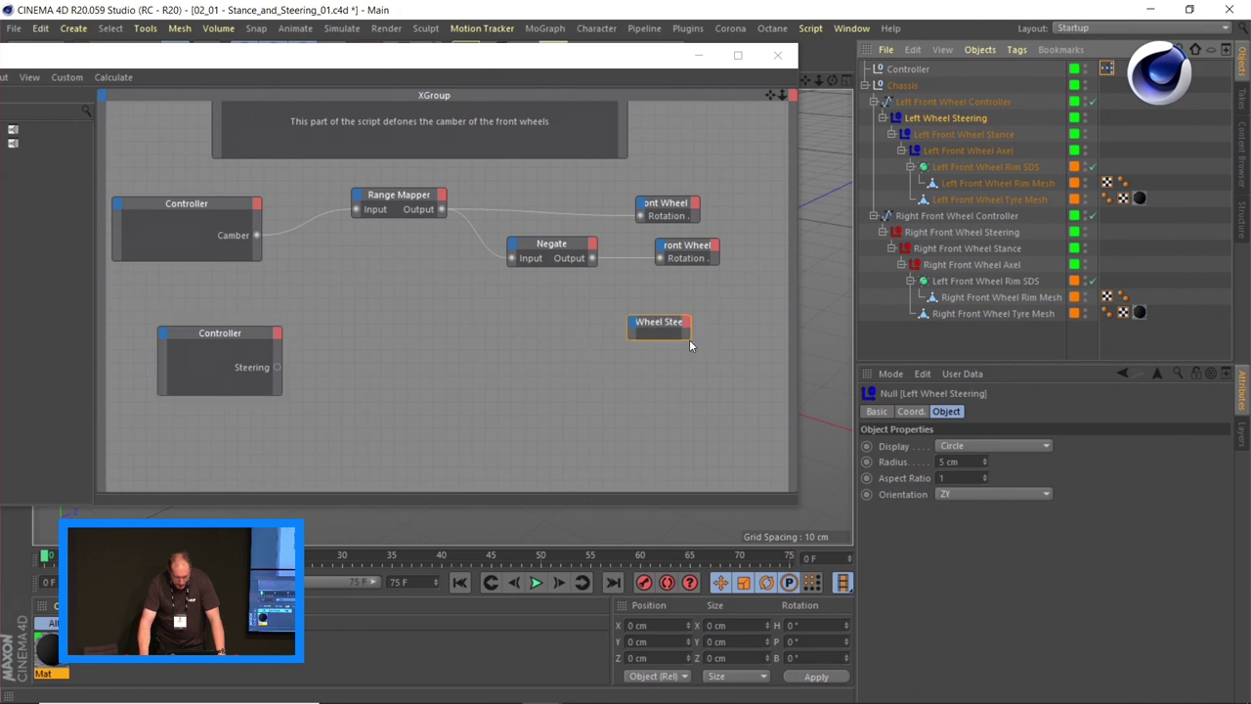
pyautogui.click(689, 336)
pyautogui.click(981, 119)
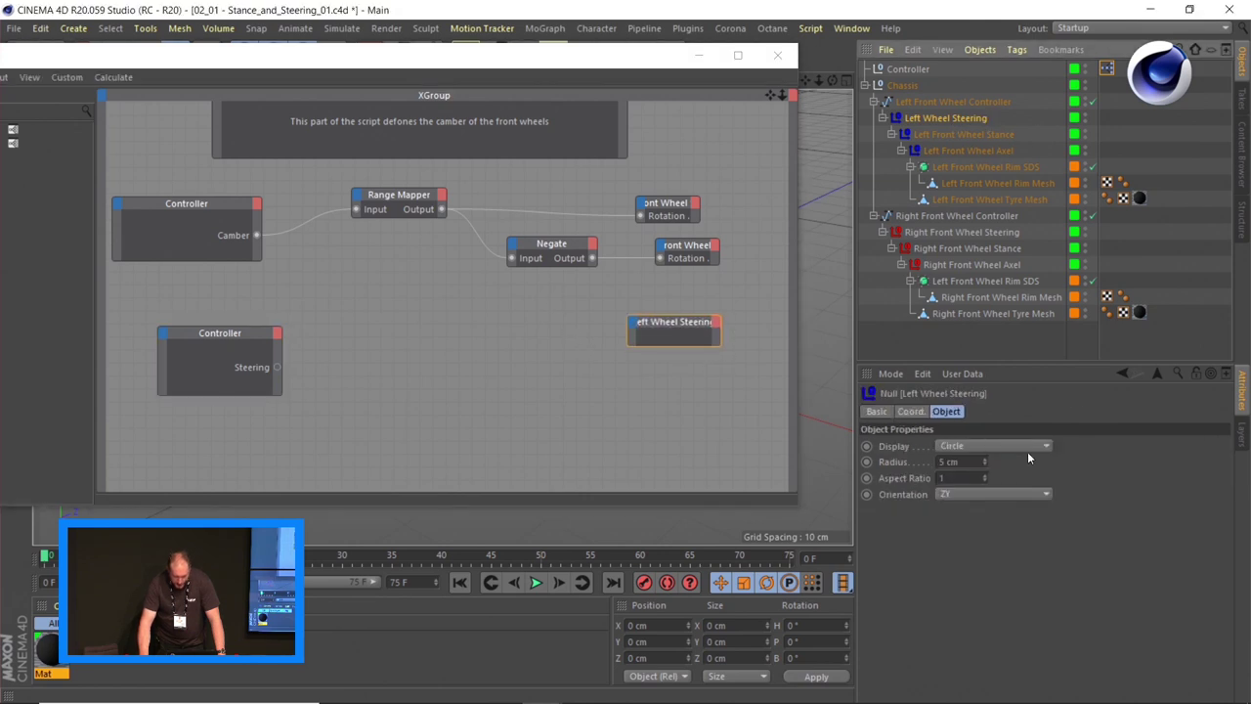
pyautogui.click(910, 411)
pyautogui.moveTo(1086, 449); pyautogui.dragTo(696, 380)
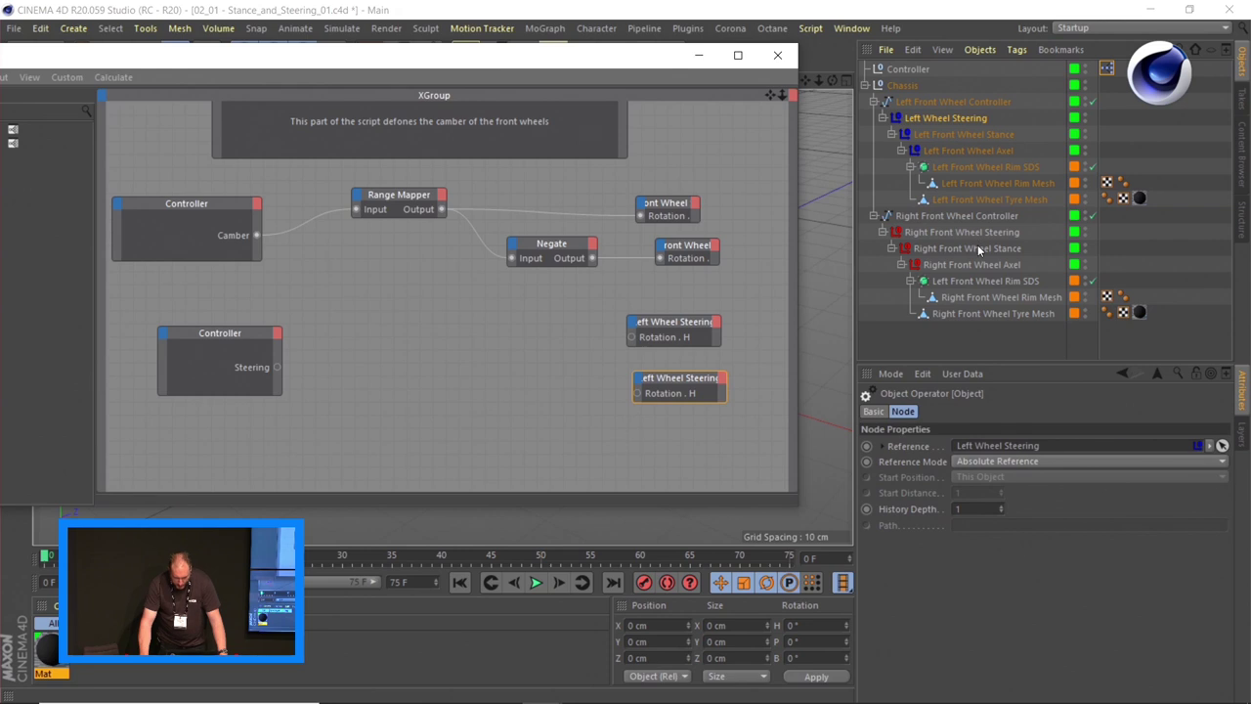
pyautogui.moveTo(977, 228); pyautogui.dragTo(684, 391)
# - Add a Range Mapper node beside the lower Controller node and connect the Steering output to its input
pyautogui.rightClick(416, 296)
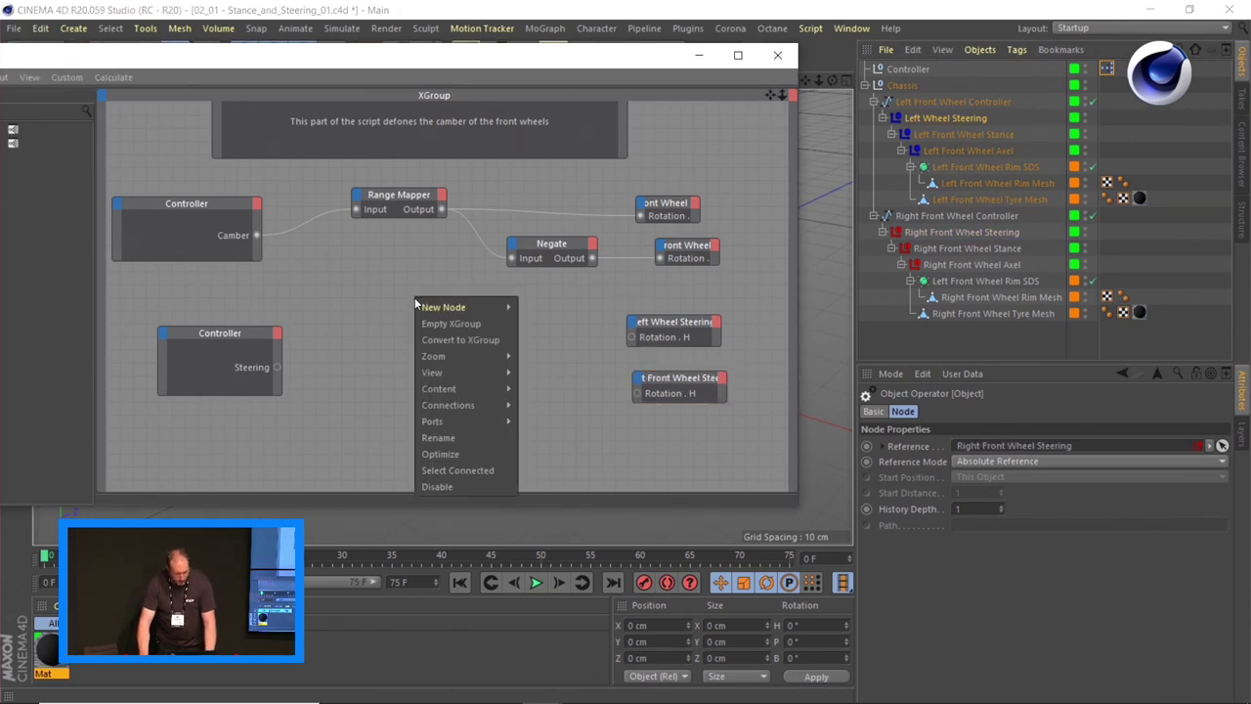
pyautogui.moveTo(460, 306)
pyautogui.moveTo(609, 309)
pyautogui.moveTo(670, 355)
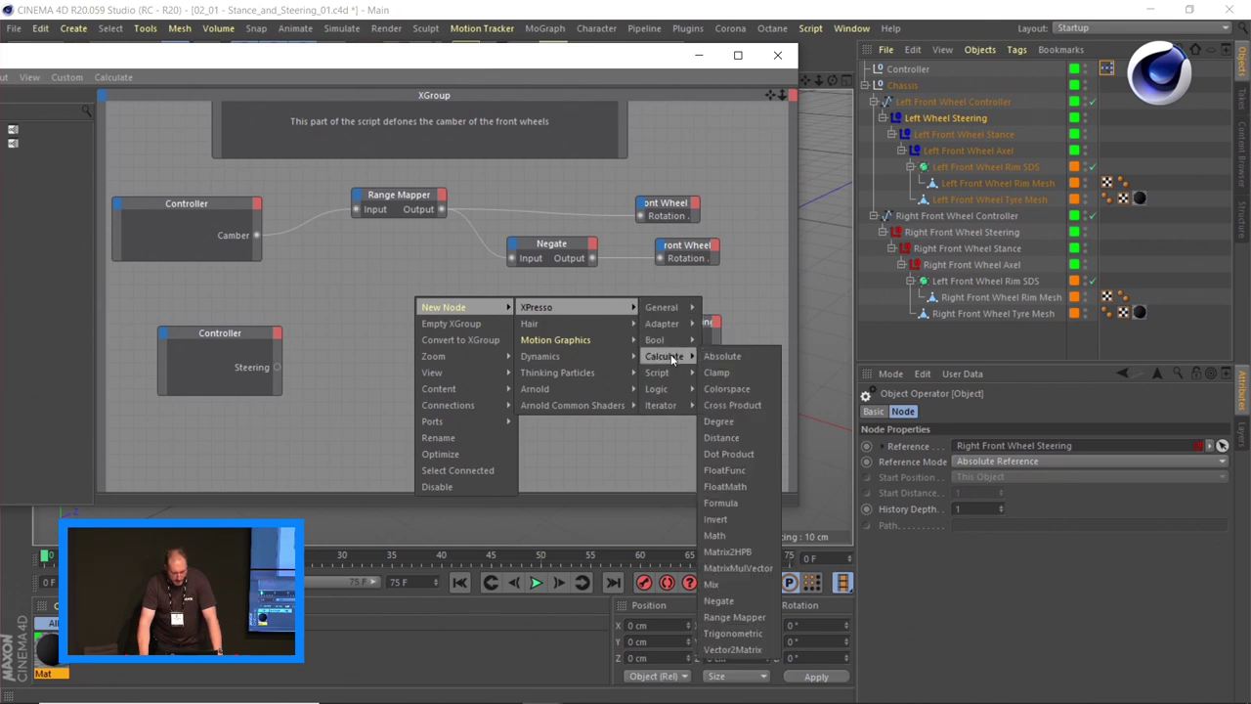
pyautogui.click(734, 616)
pyautogui.moveTo(276, 367); pyautogui.dragTo(434, 333)
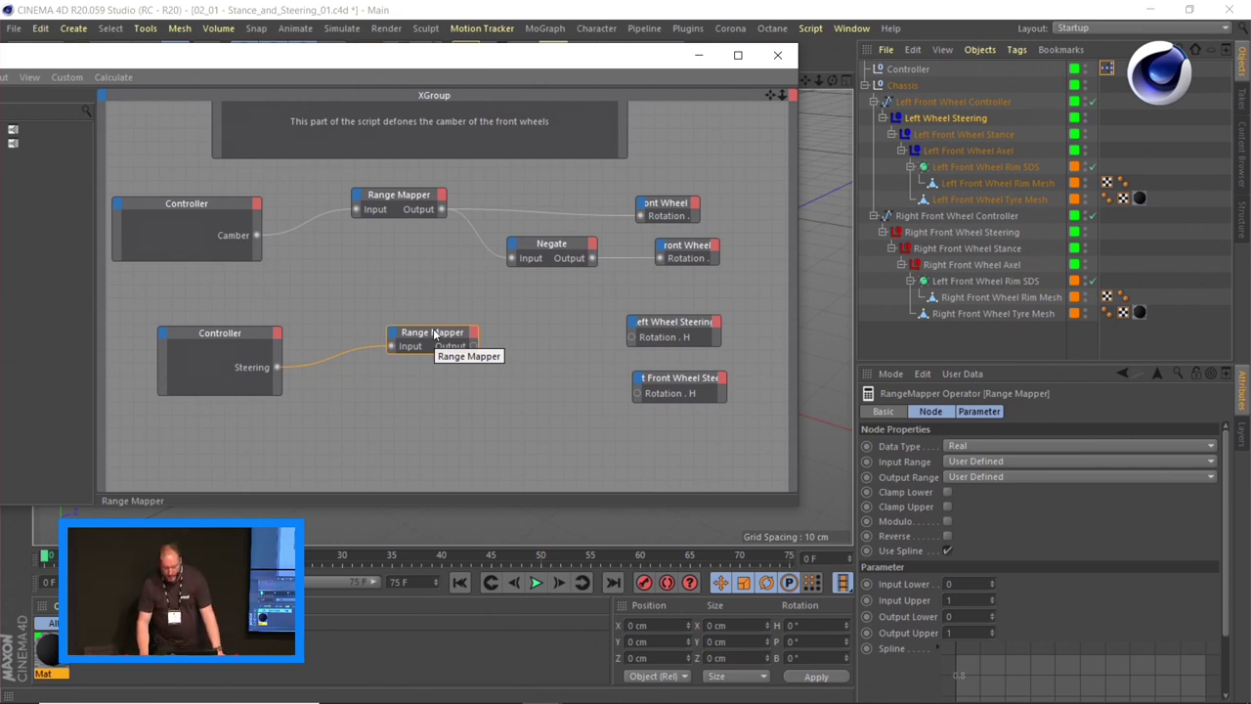
# - Set the new Range Mapper's input range to Percent with an Input Lower of -100 %
pyautogui.click(1006, 460)
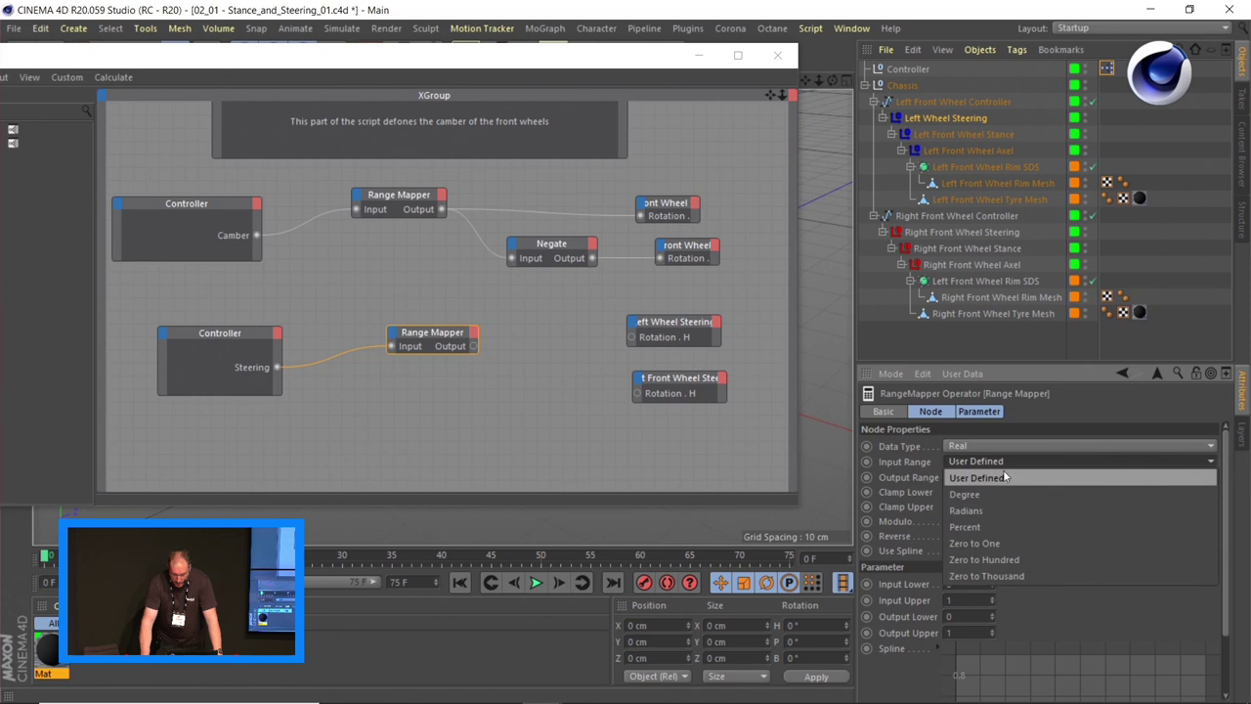
pyautogui.click(997, 526)
pyautogui.doubleClick(969, 586)
pyautogui.write('-100')
pyautogui.press('Tab')
pyautogui.press('Tab')
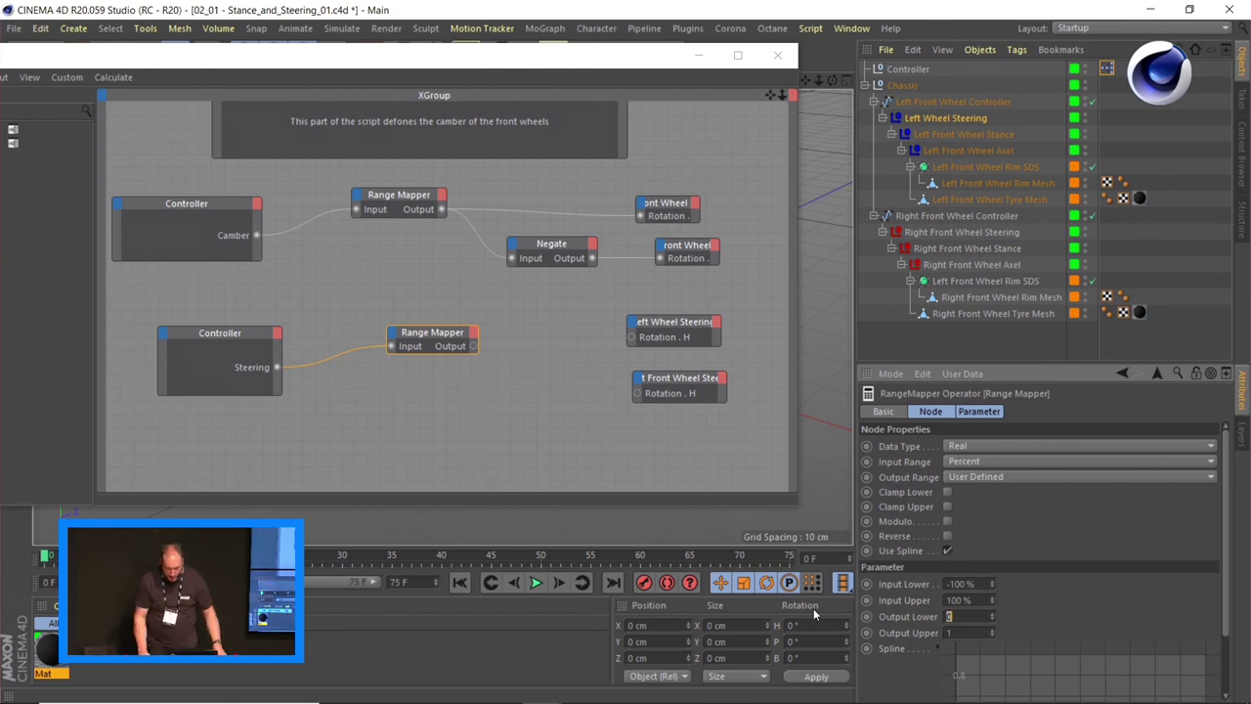
# - Set the Range Mapper's output range to Degree and connect its output to Rotation . H on both wheel steering nodes
pyautogui.click(1004, 477)
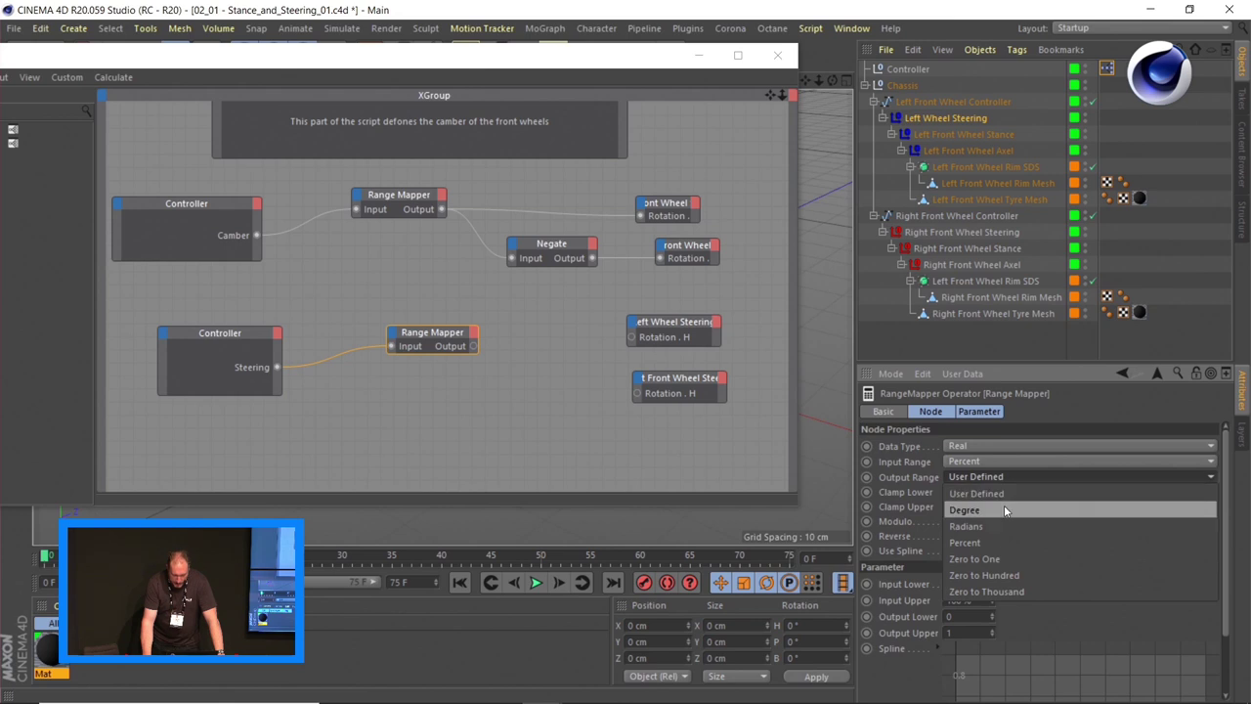
pyautogui.click(1003, 504)
pyautogui.moveTo(473, 346); pyautogui.dragTo(631, 340)
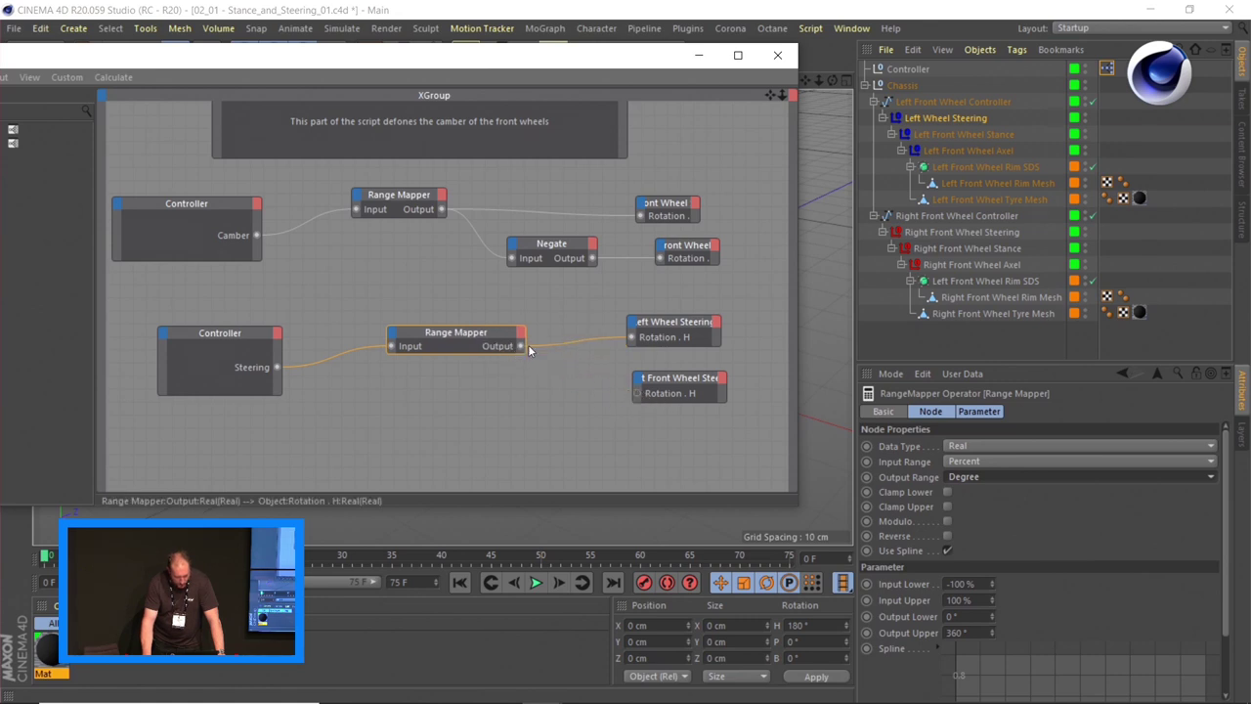
pyautogui.moveTo(520, 346); pyautogui.dragTo(637, 394)
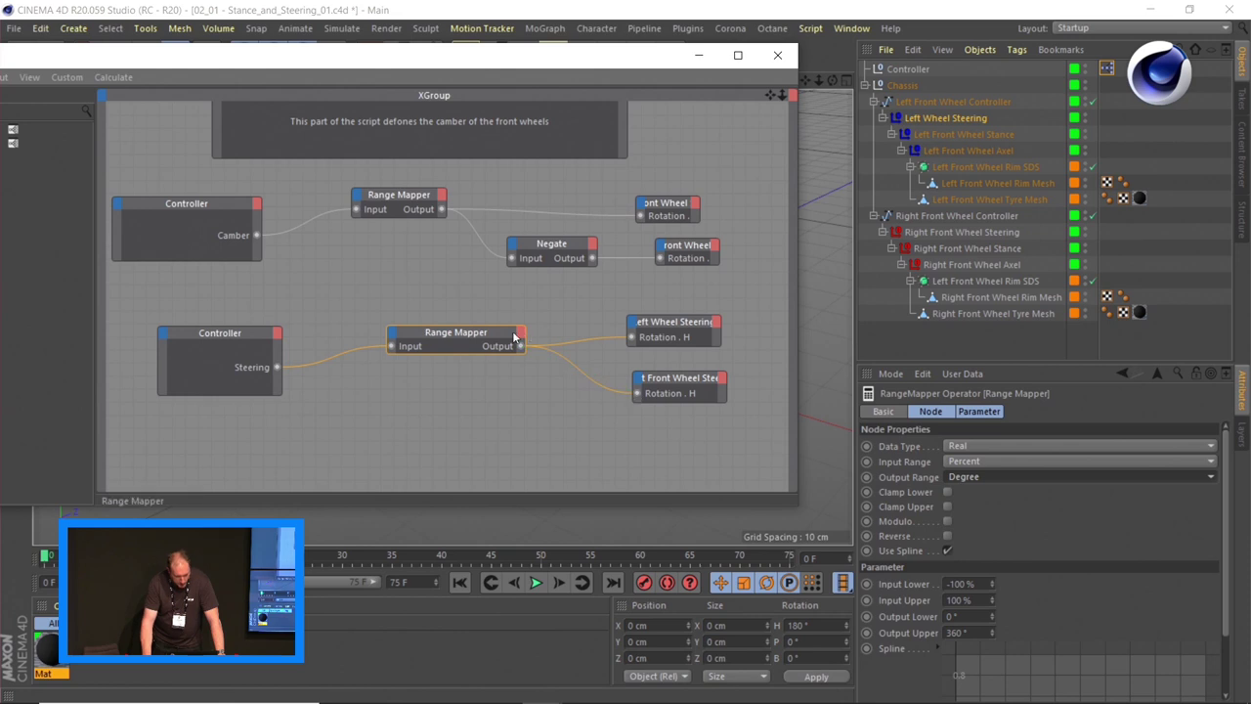
# - Set the steering Range Mapper's Output Lower to -30° and Output Upper to 30°, and close the XPresso editor
pyautogui.doubleClick(953, 616)
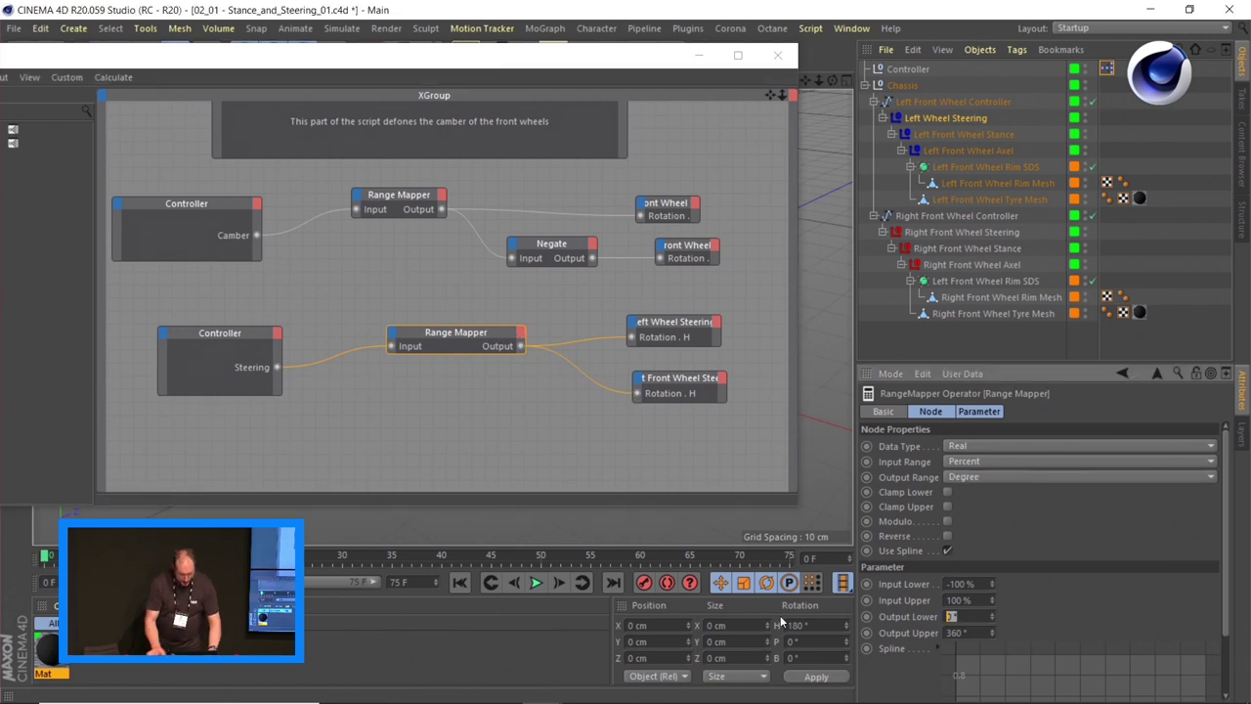
pyautogui.write('-30')
pyautogui.press('Tab')
pyautogui.write('30')
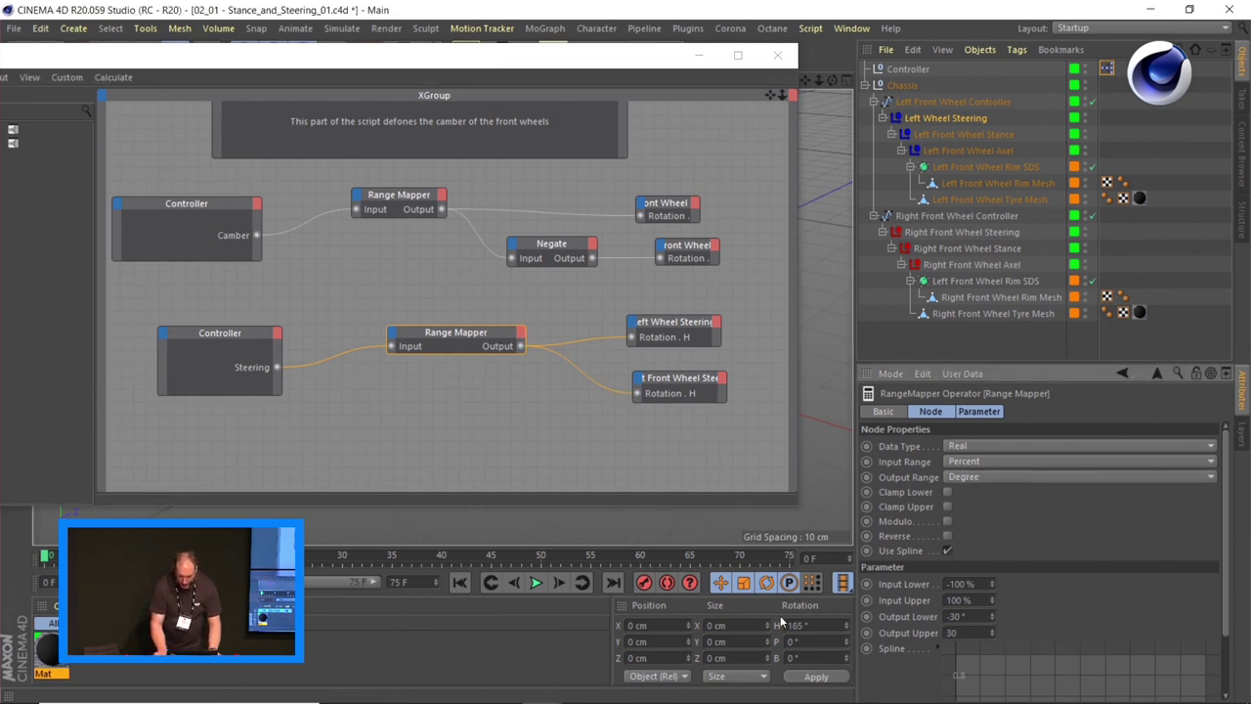
pyautogui.click(776, 55)
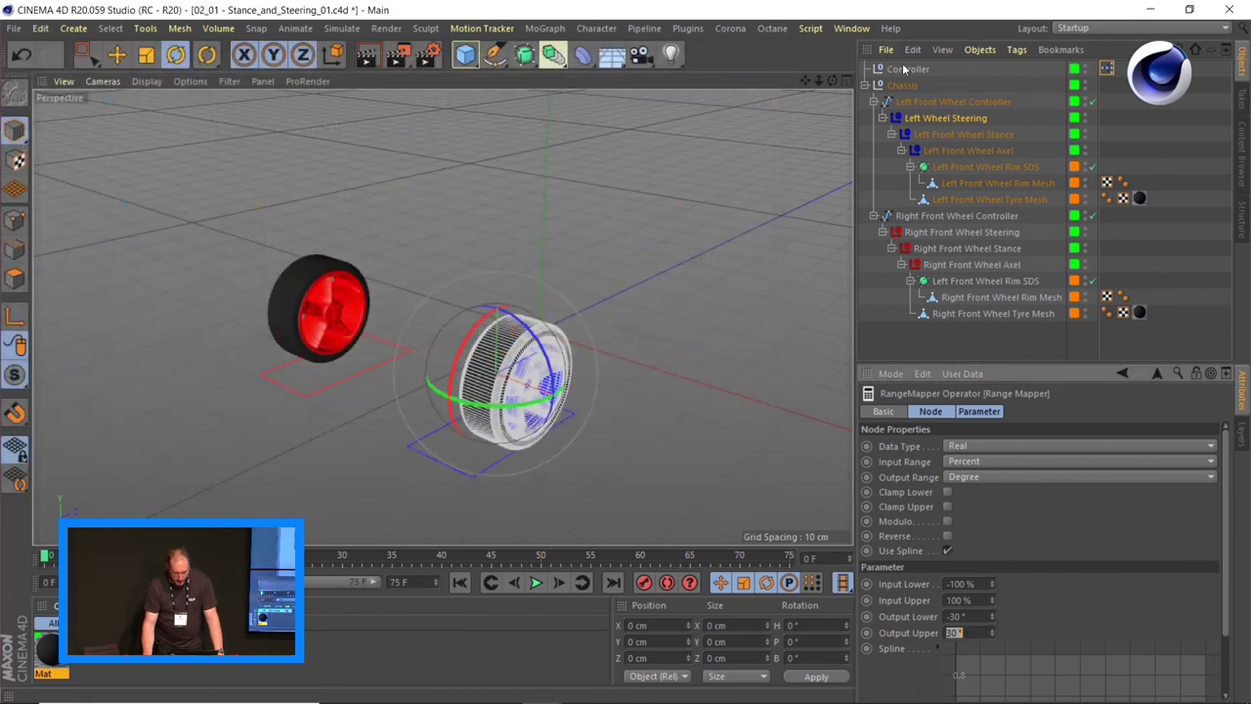
# - Test the Controller's front wheel sliders by setting Camber to -25 % and Steering to 70 %
pyautogui.click(908, 68)
pyautogui.moveTo(1099, 578); pyautogui.dragTo(1180, 577)
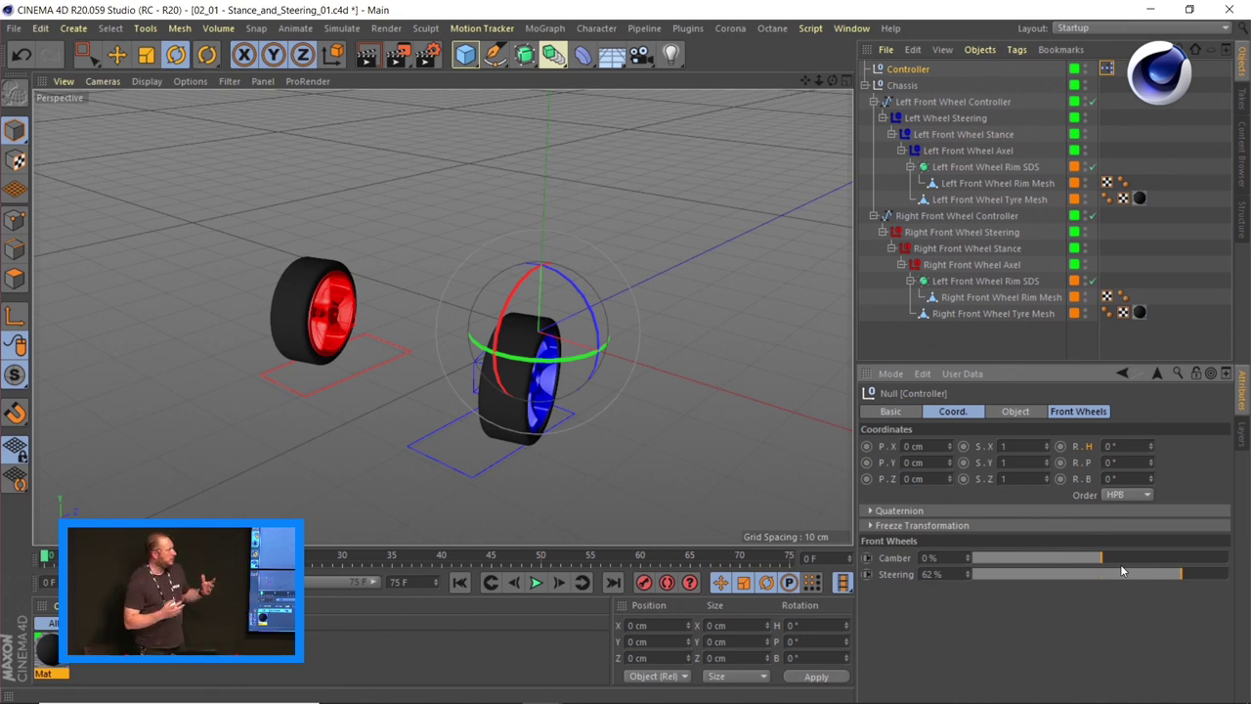
pyautogui.moveTo(1100, 557); pyautogui.dragTo(1068, 558)
pyautogui.moveTo(1124, 576); pyautogui.dragTo(1192, 576)
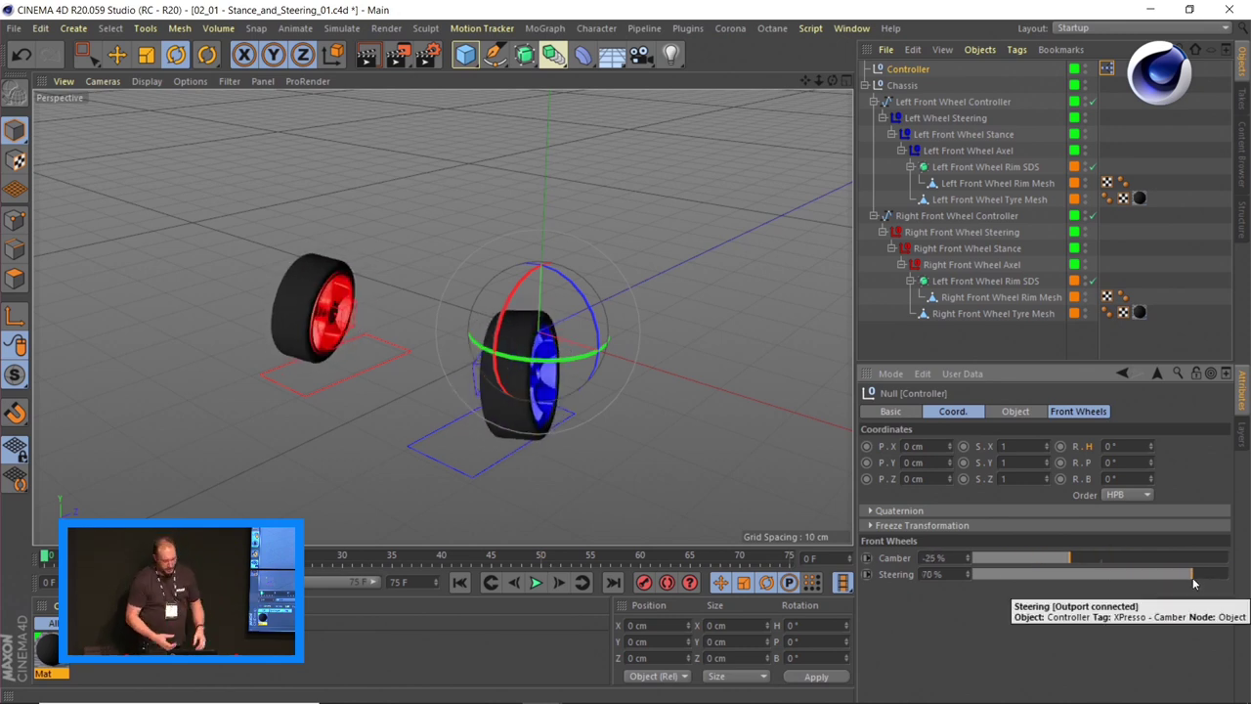
# - Close the Stance_and_Steering project without saving and open 03-01 - Wheel Rotation_01.c4d
pyautogui.hotkey('ctrl', 'F4')
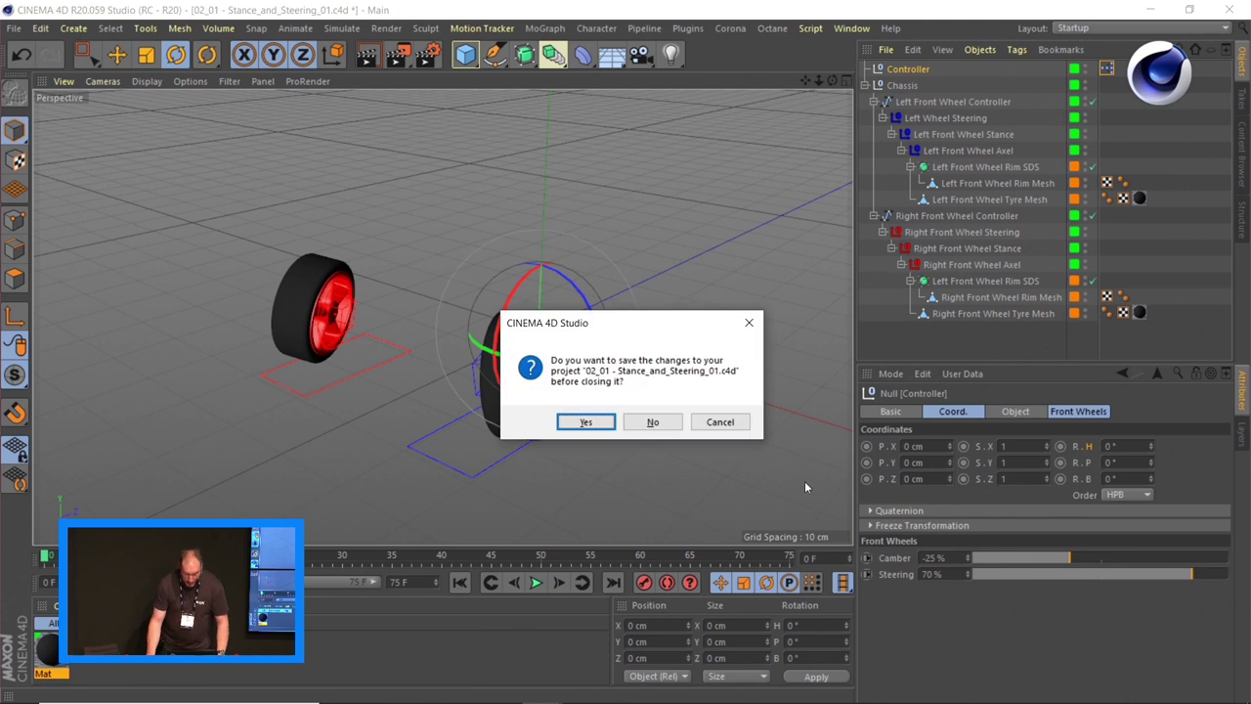
pyautogui.click(652, 422)
pyautogui.hotkey('ctrl', 'o')
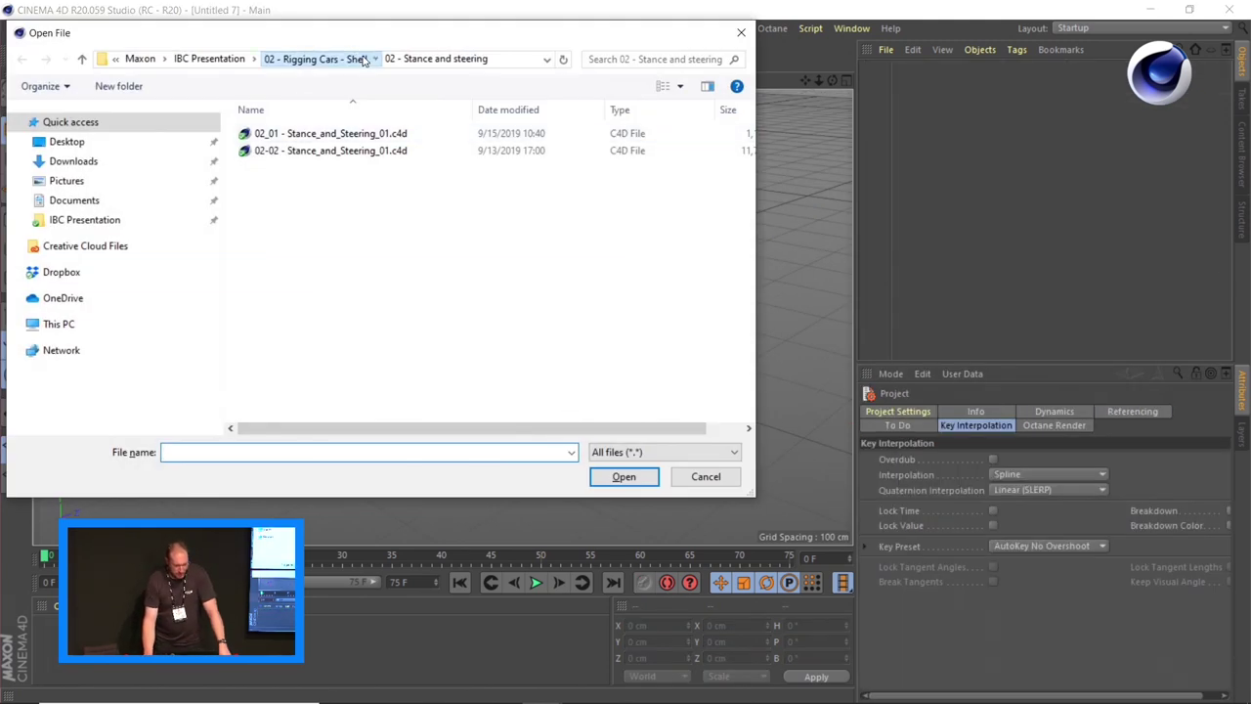
pyautogui.click(314, 59)
pyautogui.doubleClick(313, 185)
pyautogui.click(344, 167)
pyautogui.doubleClick(342, 153)
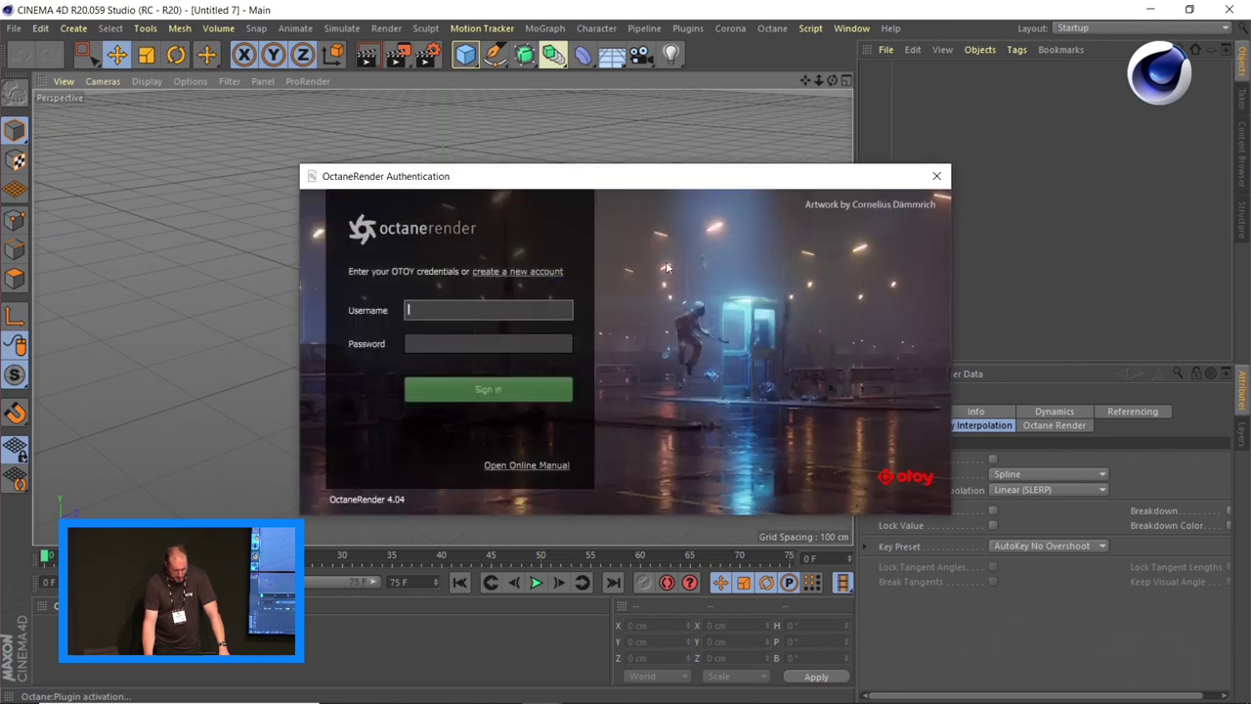
# - Dismiss the OctaneRender Authentication window without signing in and acknowledge the resulting message
pyautogui.moveTo(863, 179); pyautogui.dragTo(852, 286)
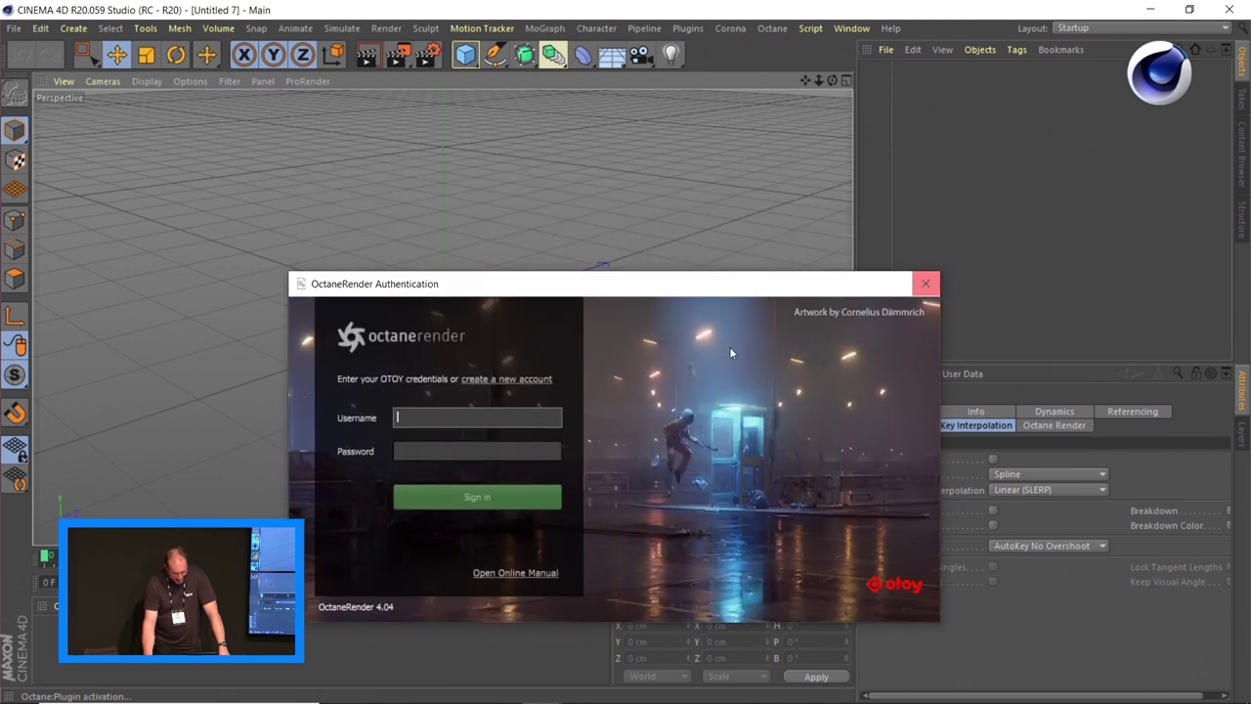
pyautogui.click(926, 285)
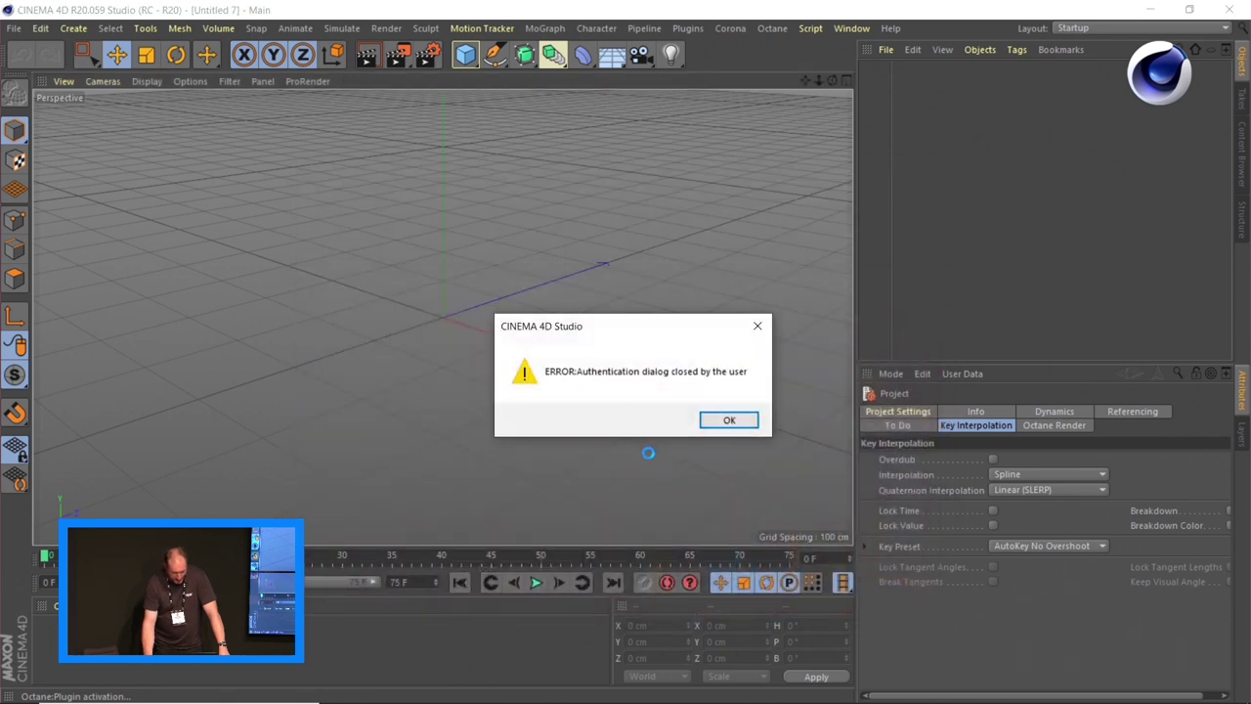
pyautogui.click(732, 420)
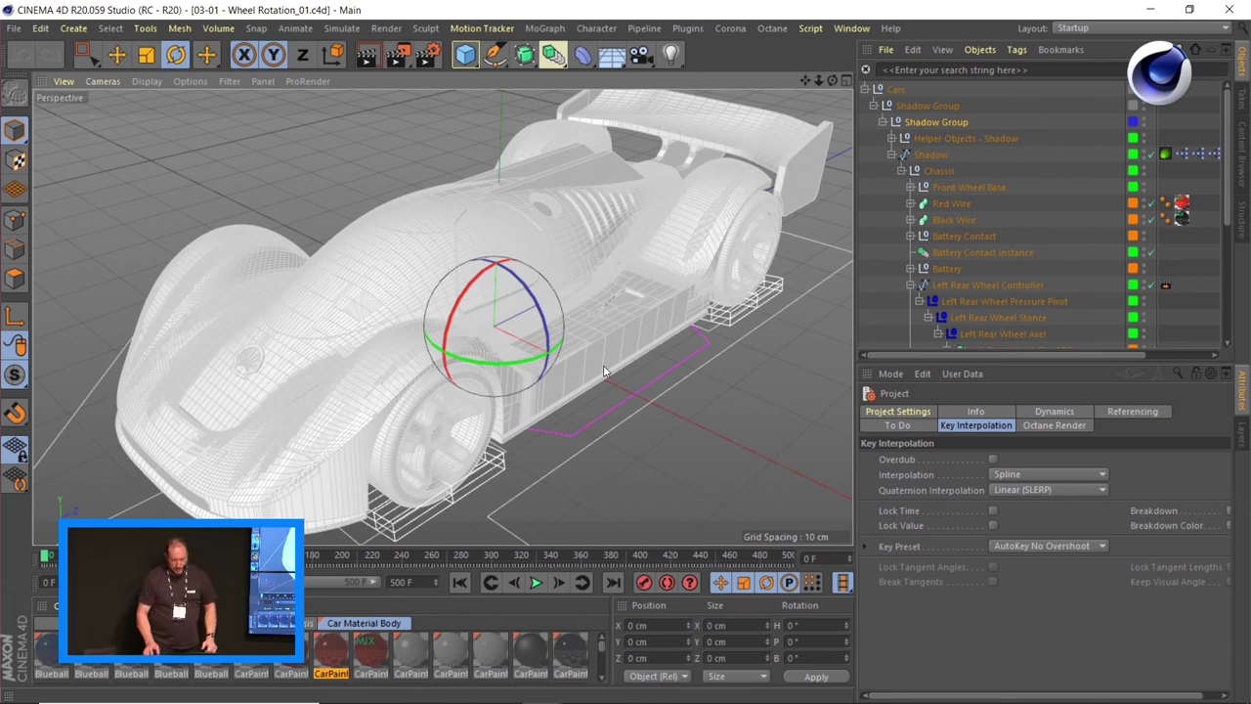
# - Select the Shadow spline in the car hierarchy and show its Car Drive System user data
pyautogui.moveTo(818, 80); pyautogui.dragTo(843, 121)
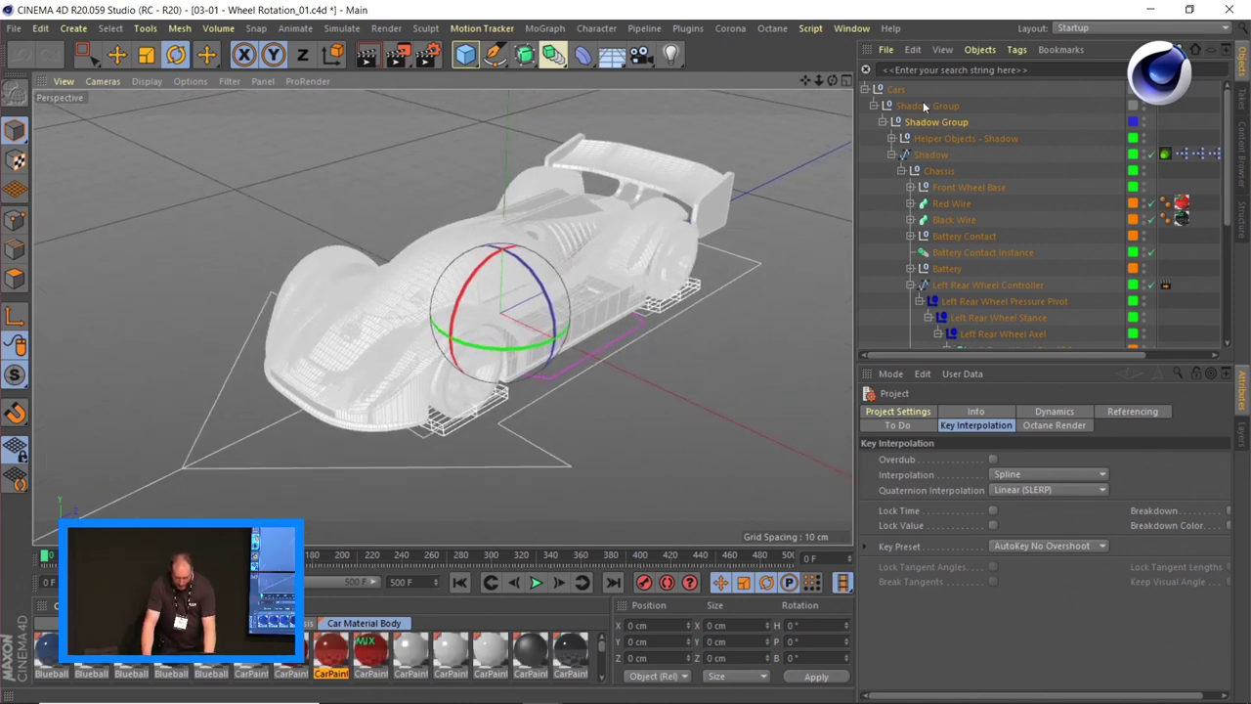
pyautogui.click(896, 90)
pyautogui.click(934, 155)
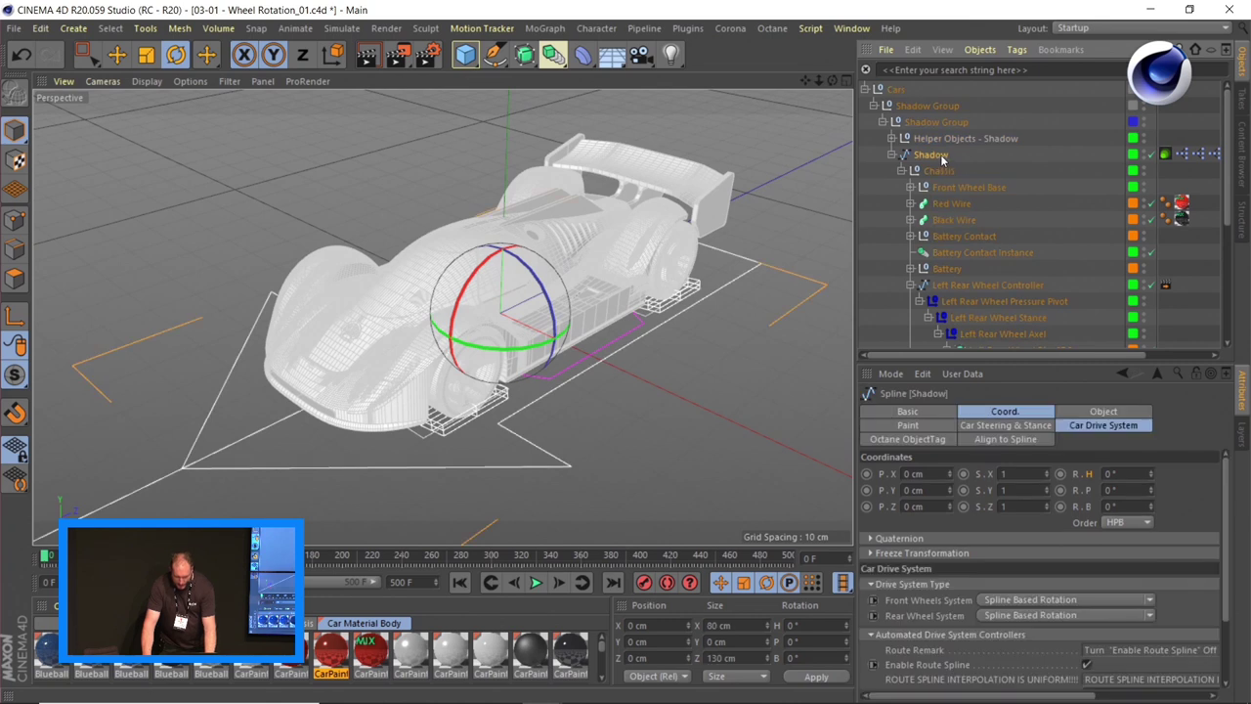
pyautogui.click(1133, 426)
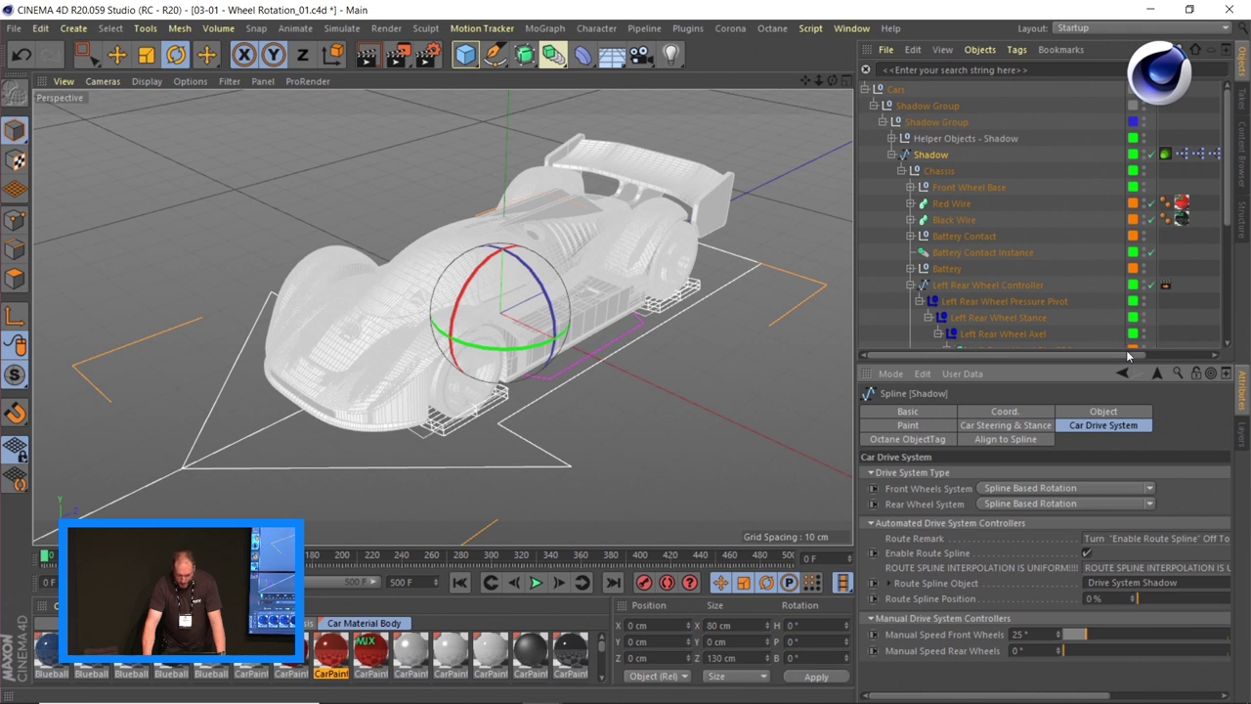
# - Open the wheel rotation XPresso network on the Shadow object and examine its Spline Solution section and Front Wheels Formula node
pyautogui.moveTo(1128, 357); pyautogui.dragTo(1170, 268)
pyautogui.doubleClick(1177, 155)
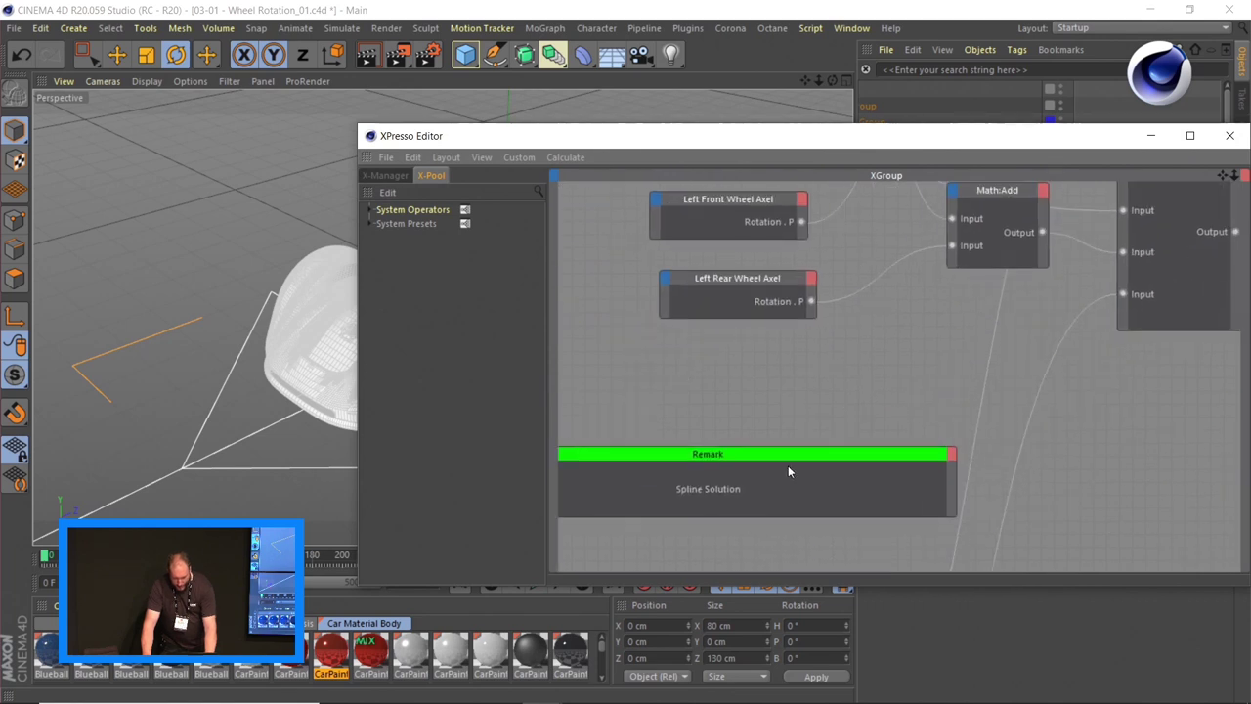
pyautogui.scroll(-5, 788, 465)
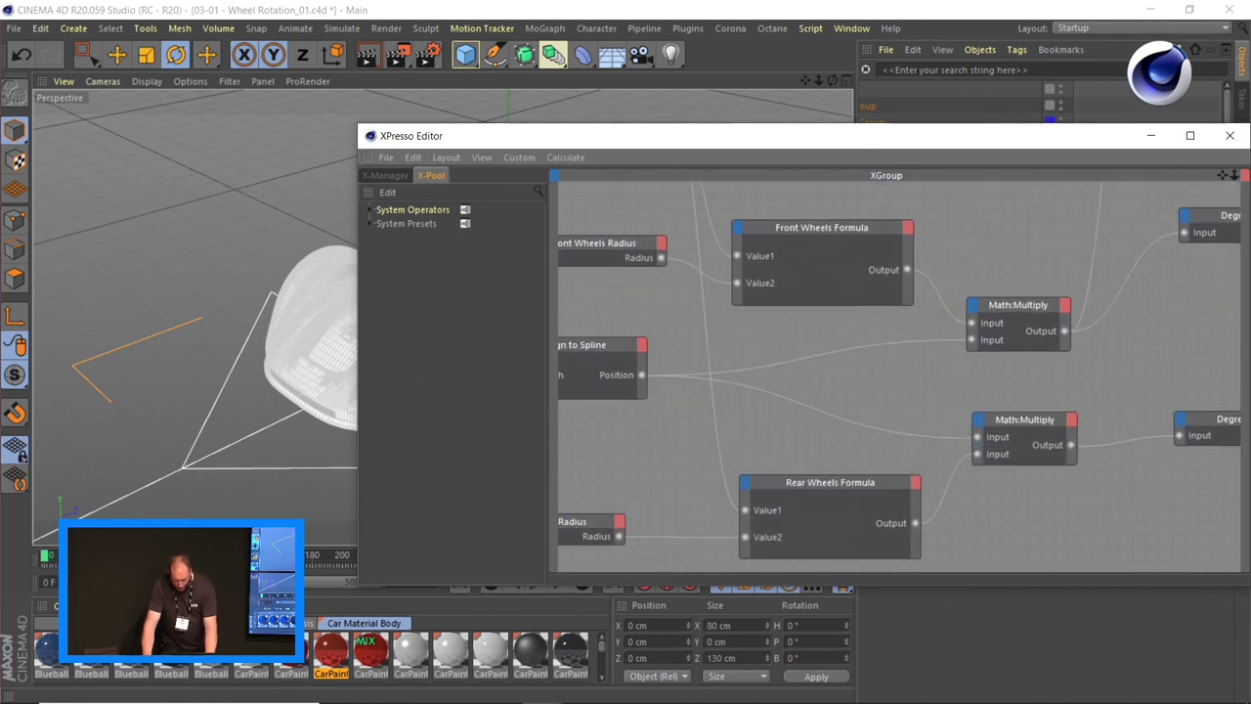
pyautogui.keyDown('alt'); pyautogui.moveTo(646, 417); pyautogui.dragTo(700, 445, button='middle'); pyautogui.keyUp('alt')
pyautogui.click(888, 283)
pyautogui.moveTo(981, 149); pyautogui.dragTo(531, 146)
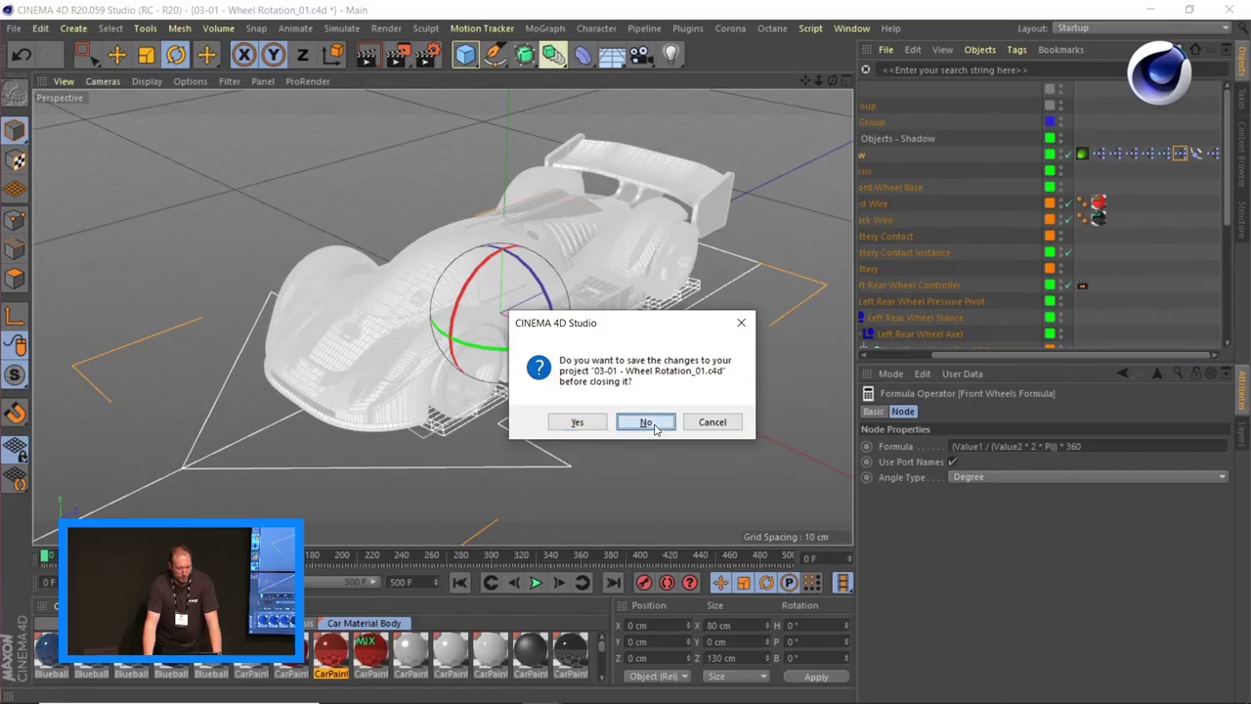
# - Close the Wheel Rotation project without saving and open the Picture Viewer
pyautogui.click(648, 422)
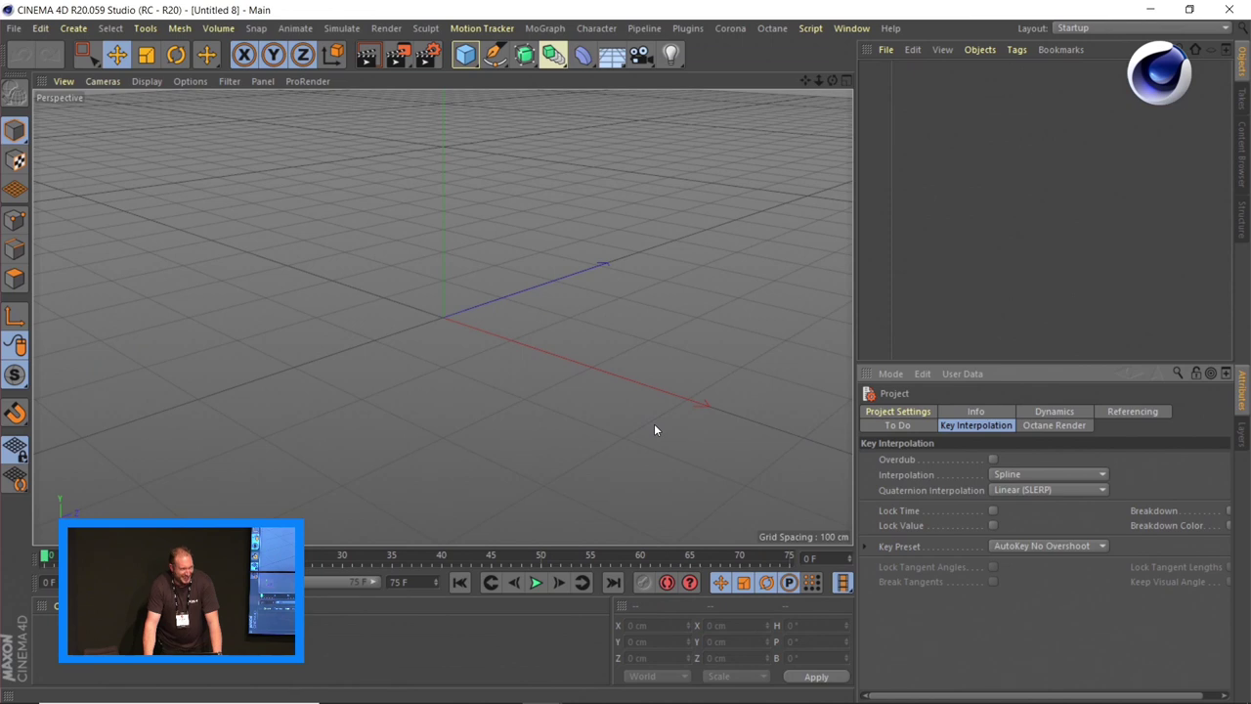
pyautogui.click(851, 28)
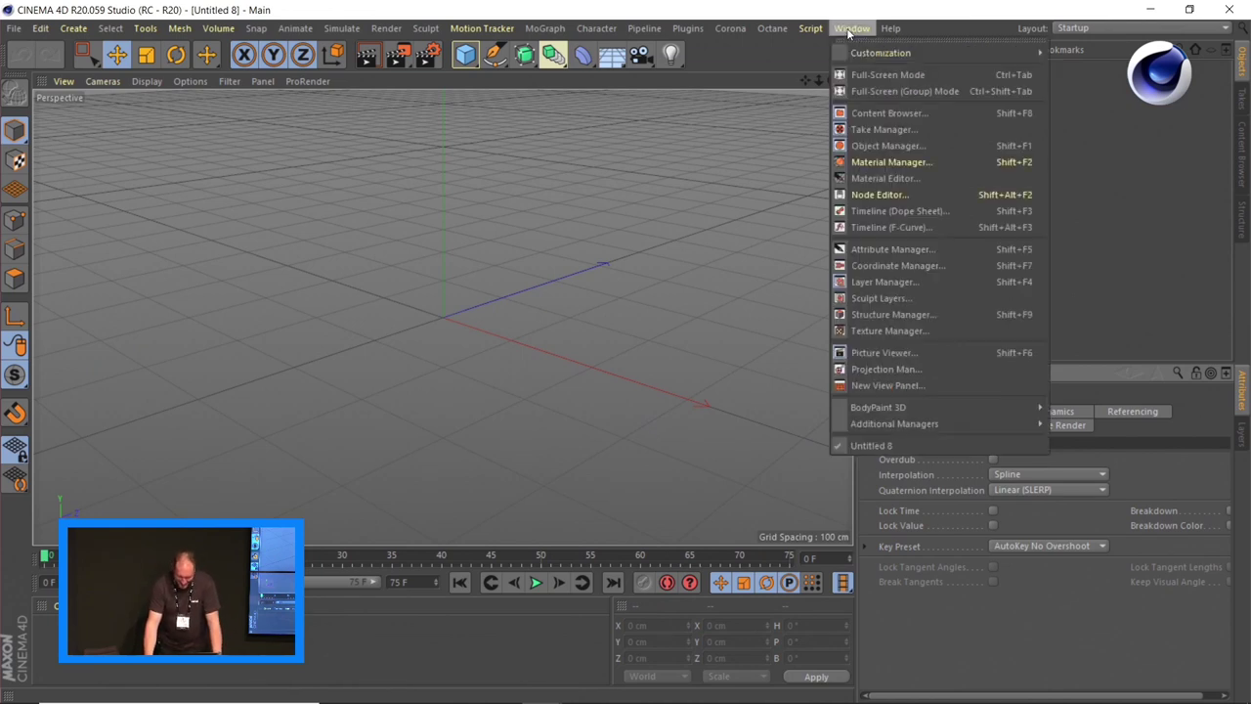
pyautogui.click(881, 354)
# - Play the clip 03-02 - Wheel Rotation_01.mp4 in the Picture Viewer and enlarge the viewer window
pyautogui.click(807, 330)
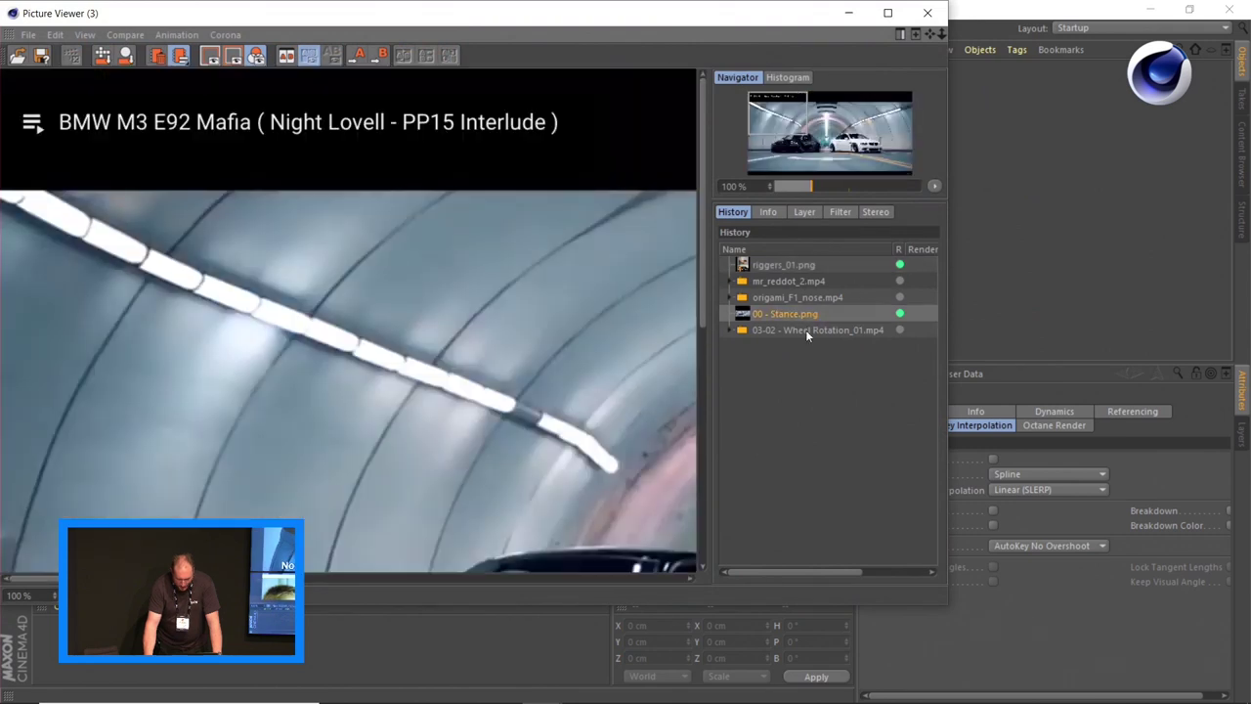
pyautogui.click(841, 574)
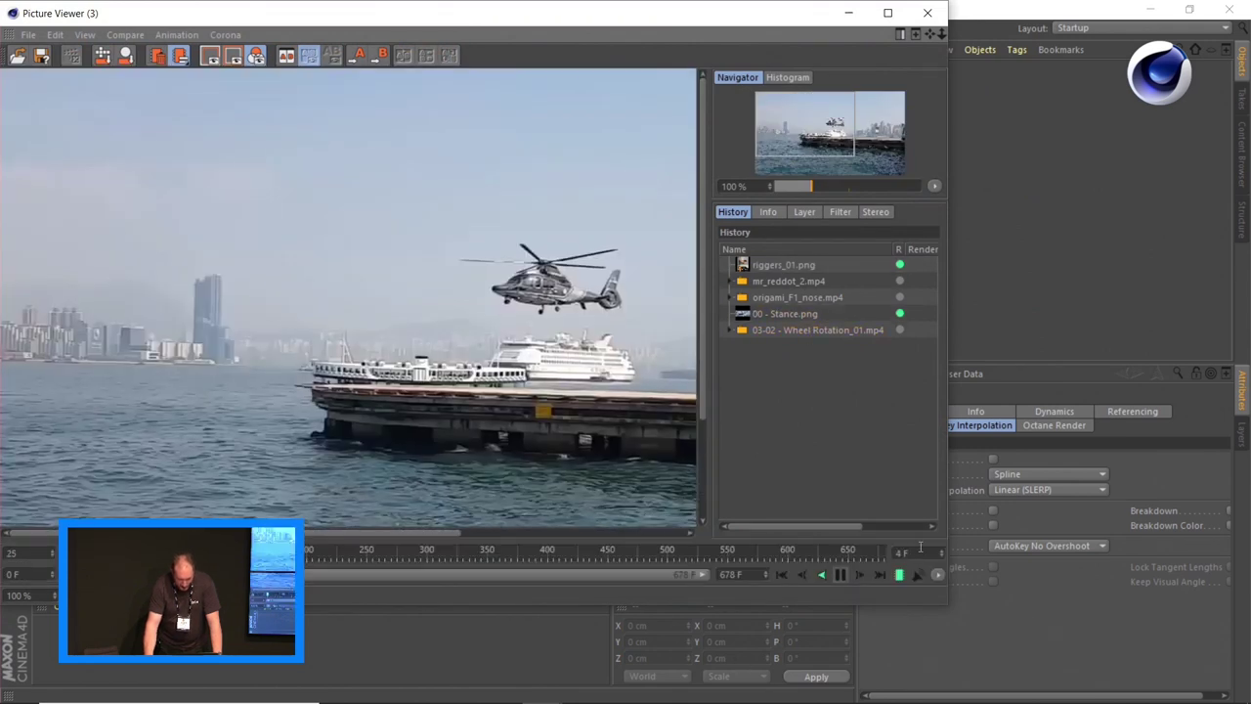
pyautogui.moveTo(946, 604); pyautogui.dragTo(1160, 687)
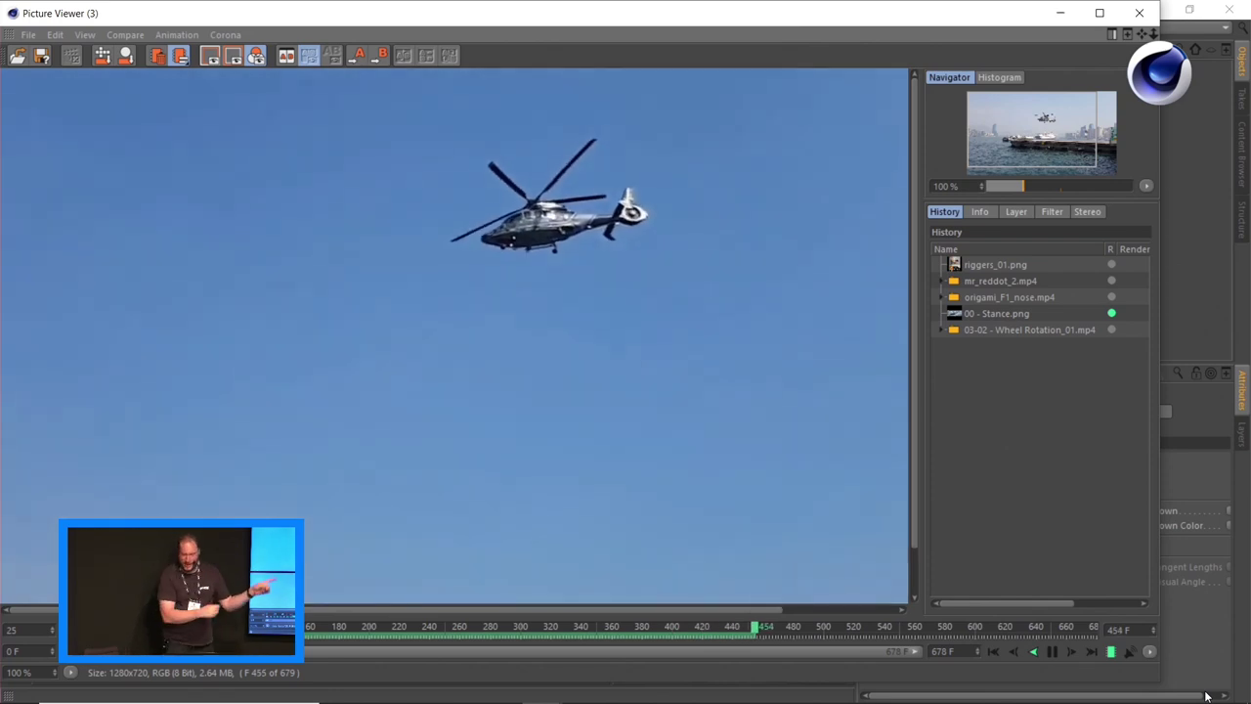
pyautogui.scroll(1, 633, 410)
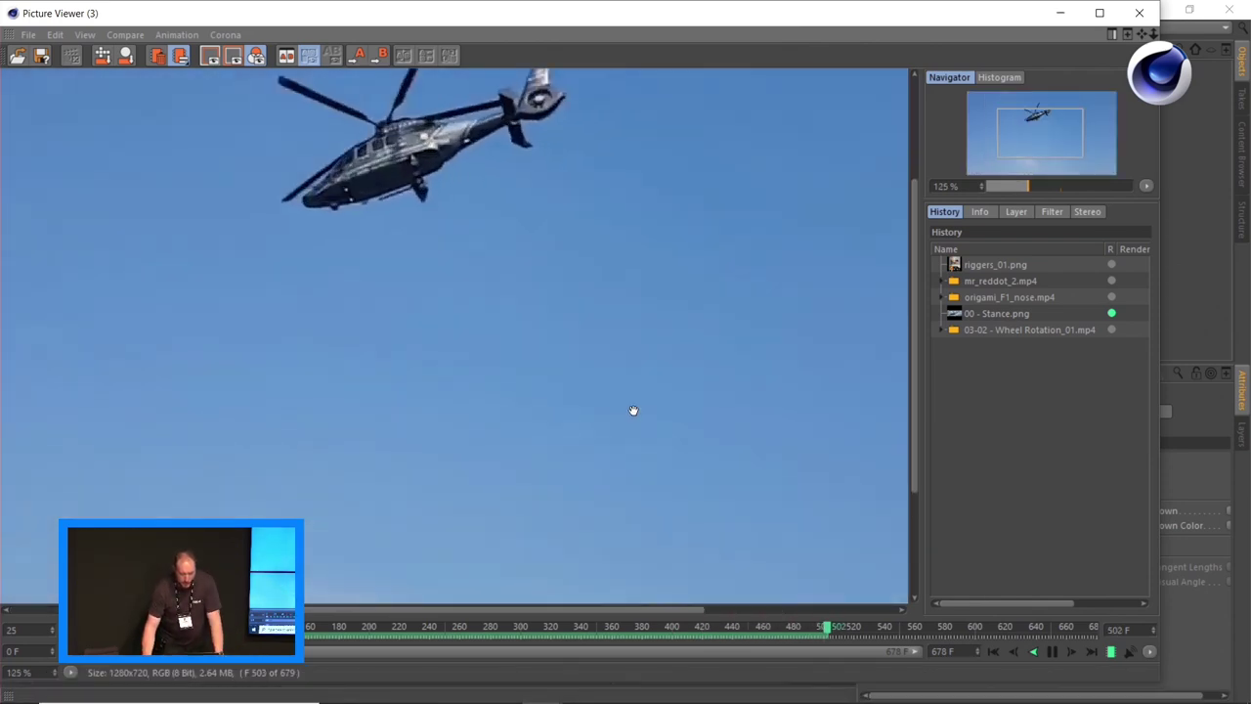
# - Close the Picture Viewer after viewing the clip and open the project 03-03 - Wheel Rotation_01.c4d
pyautogui.scroll(-3, 633, 410)
pyautogui.scroll(1, 633, 411)
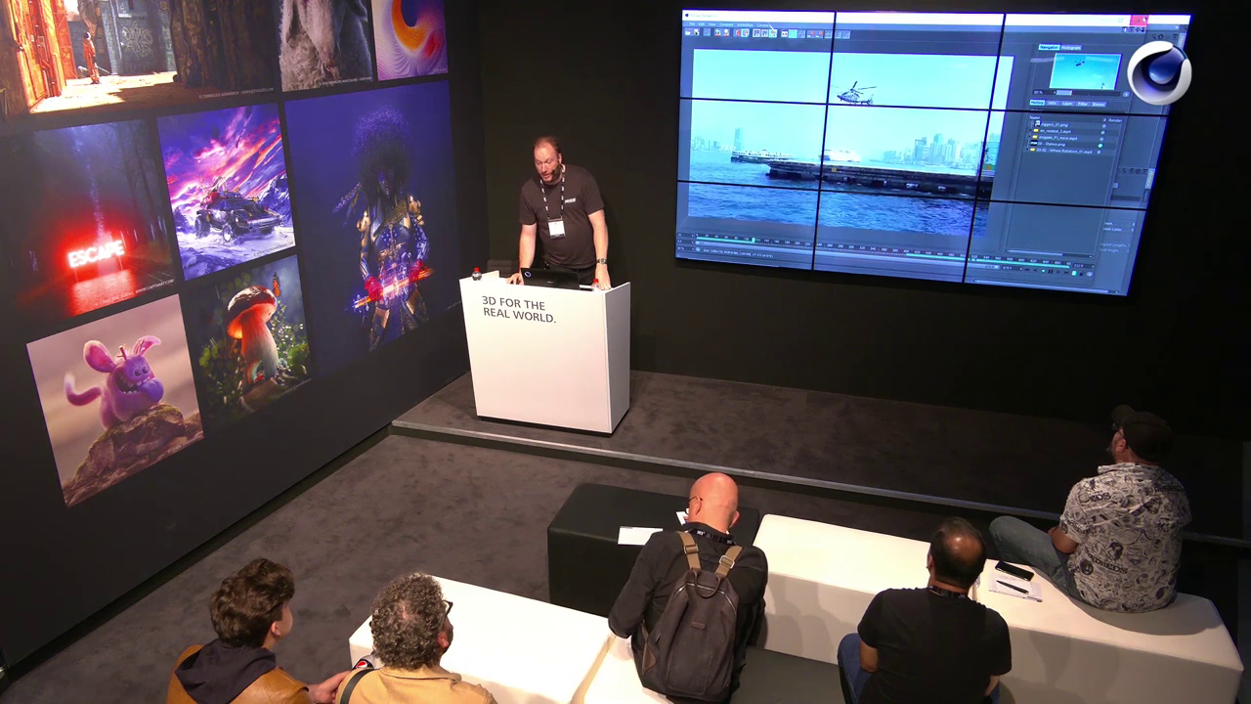
pyautogui.click(1138, 20)
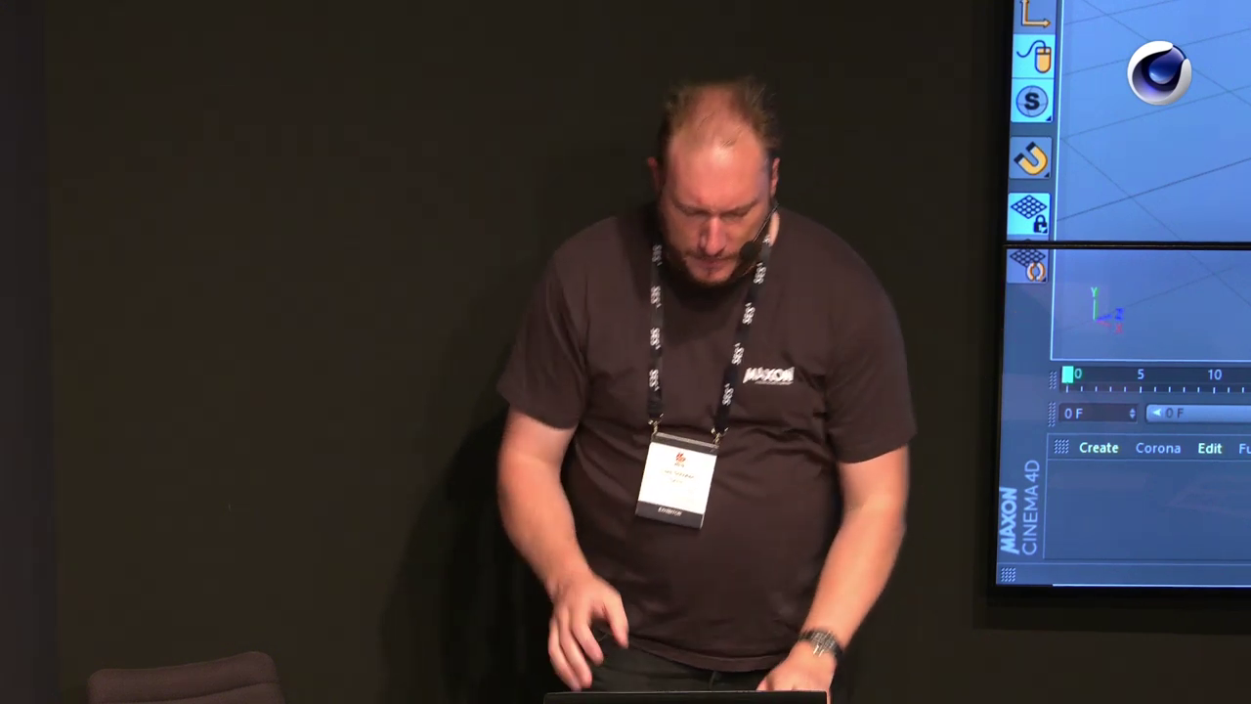
pyautogui.hotkey('ctrl', 'o')
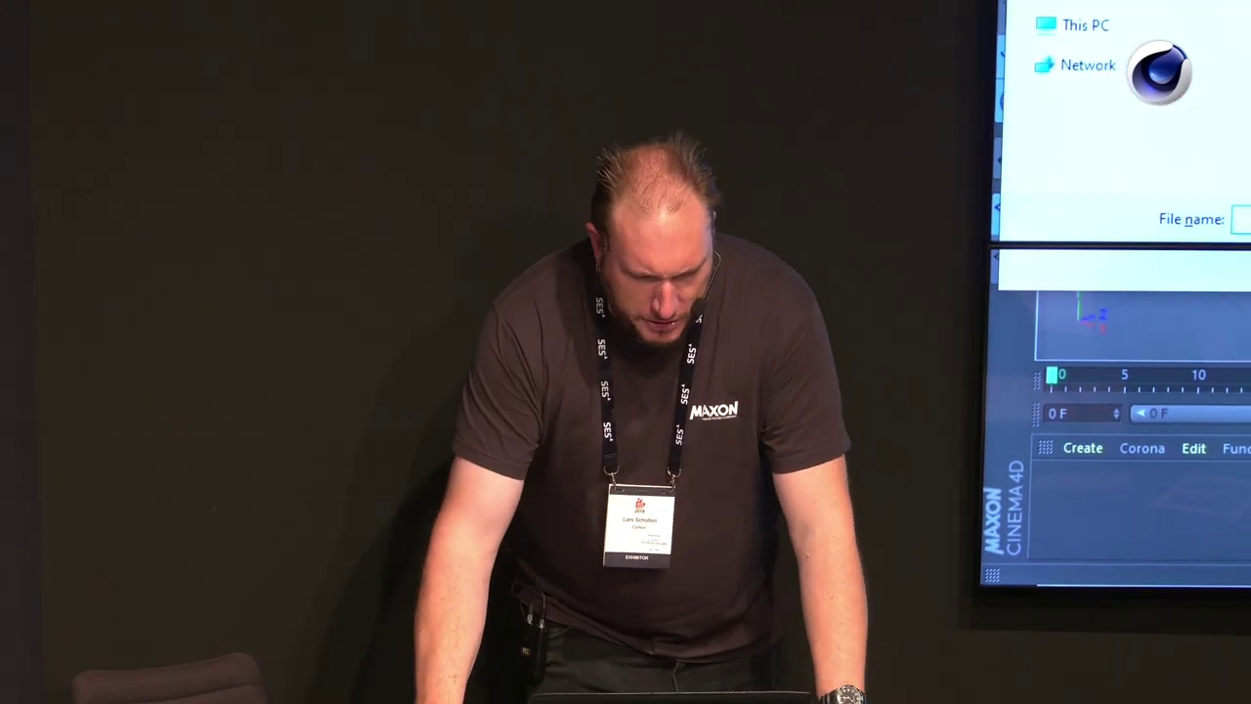
pyautogui.press('Return')
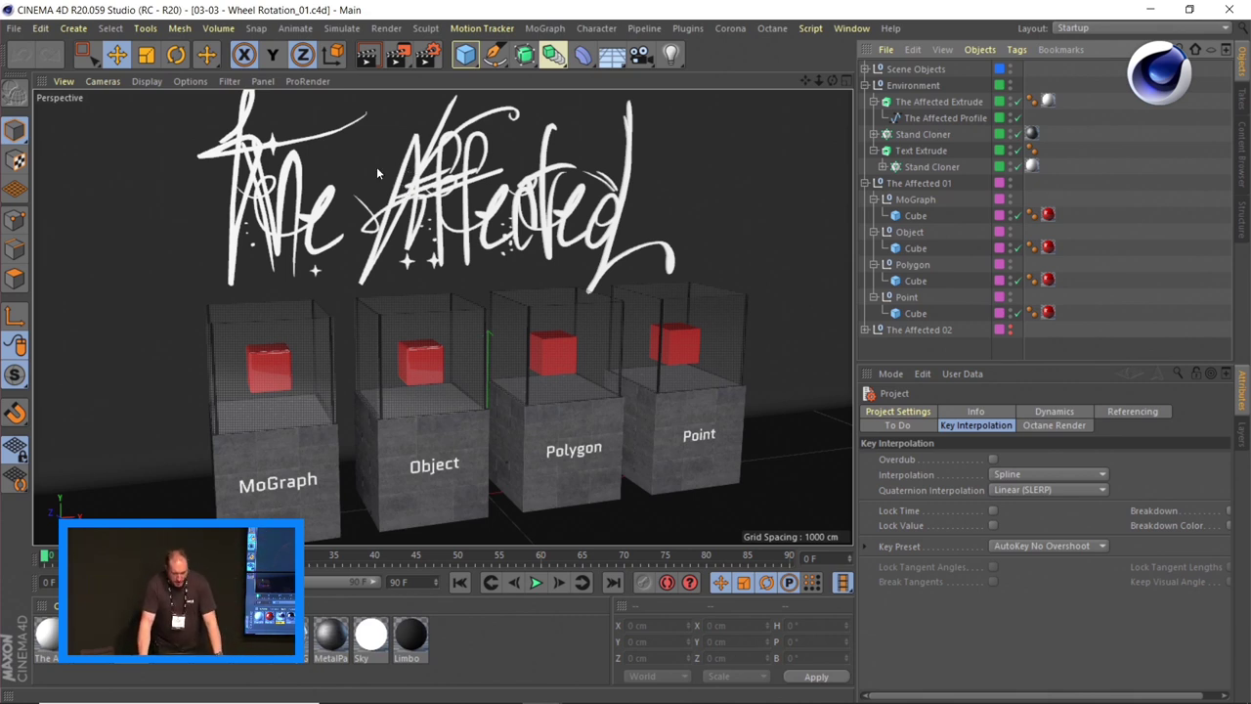
# - Wrap the cube under the MoGraph null in a Voronoi Fracture and disable Colorize Fragments
pyautogui.click(919, 219)
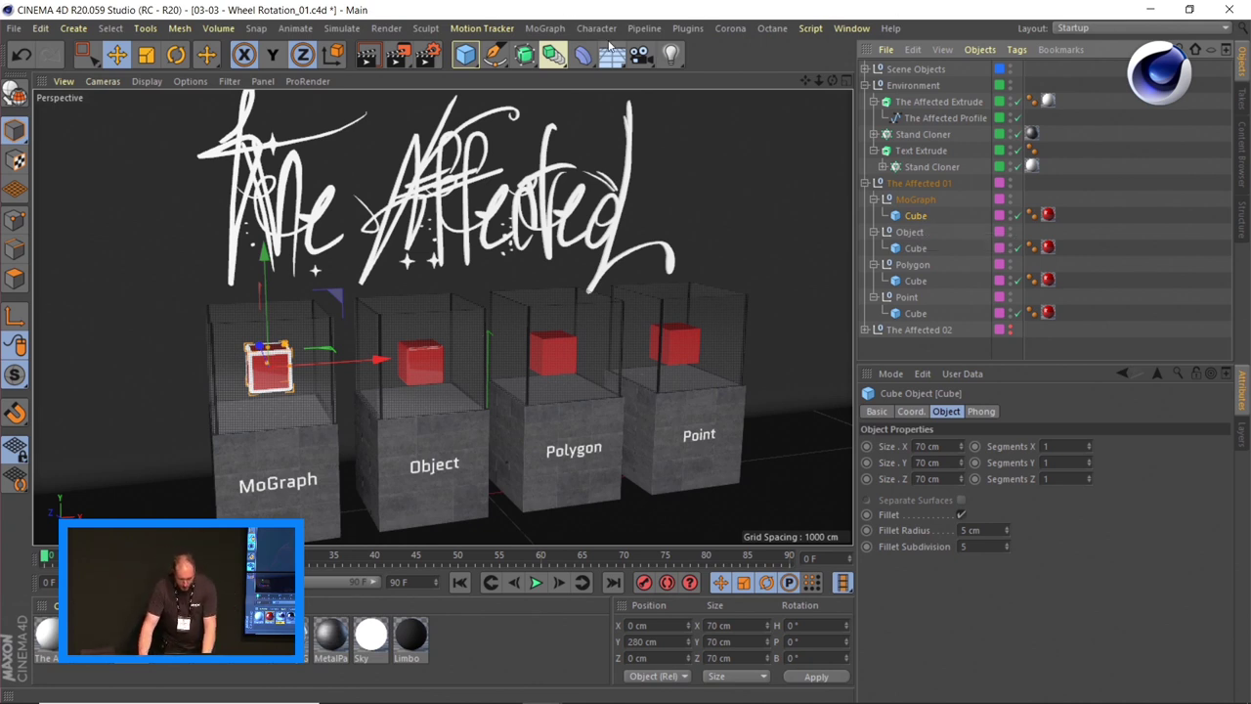
pyautogui.click(547, 29)
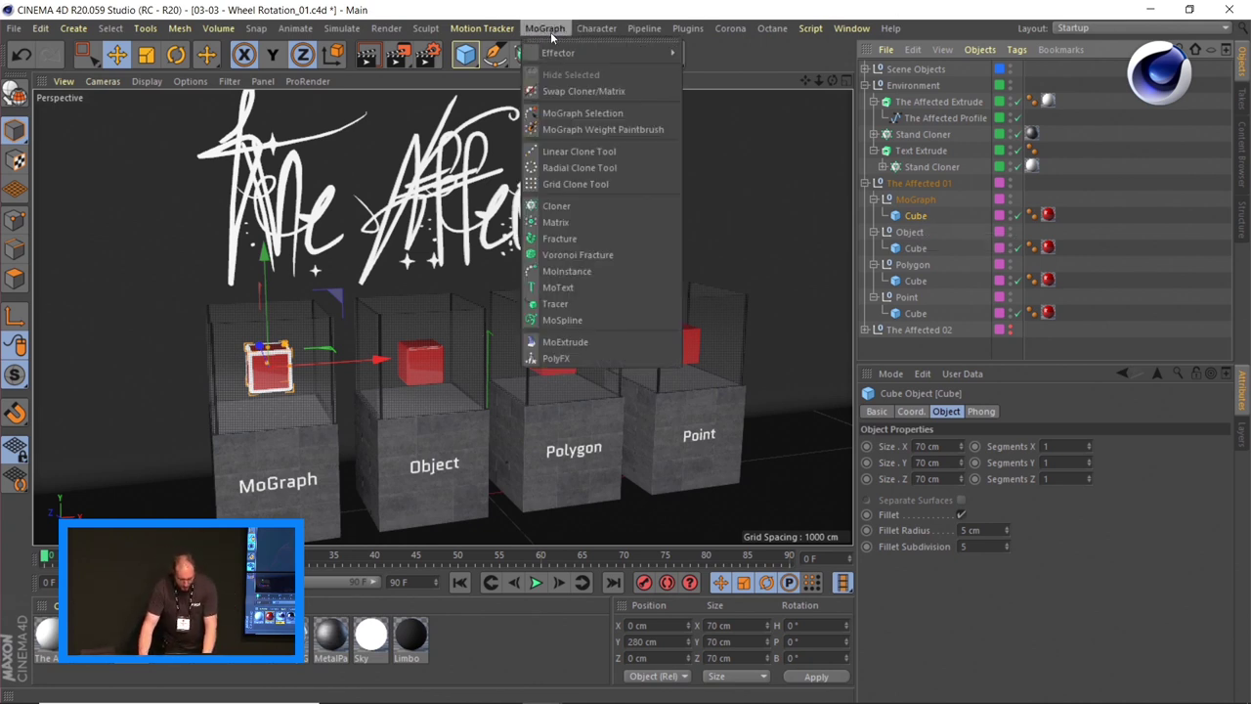
pyautogui.keyDown('alt'); pyautogui.click(642, 254); pyautogui.keyUp('alt')
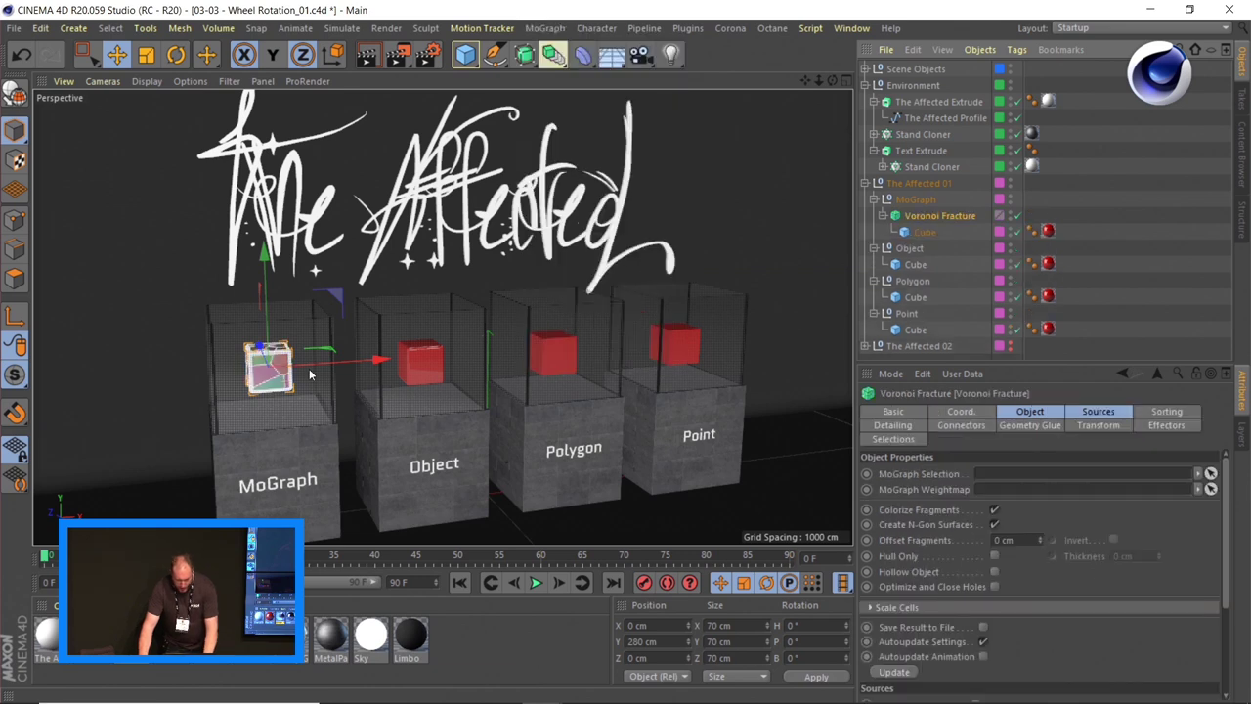
pyautogui.click(994, 510)
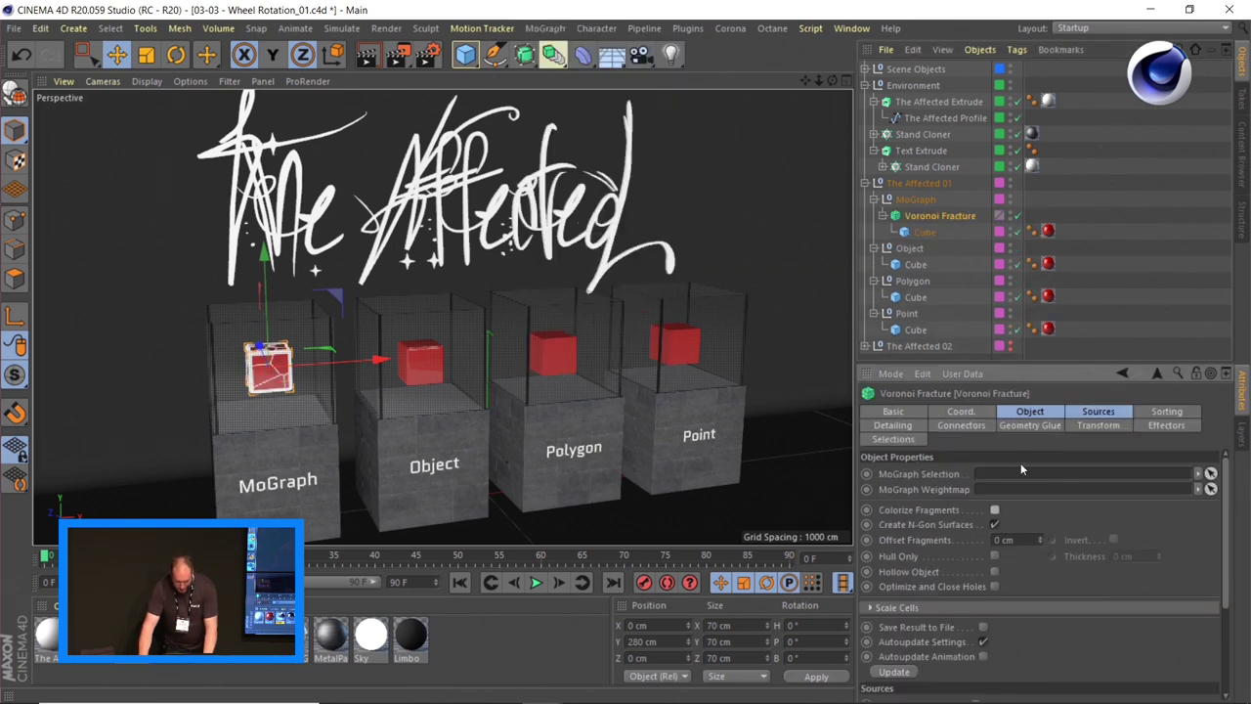
# - Add a Dynamics Body tag to the cube inside the Voronoi Fracture, show its Collision settings and test the simulation
pyautogui.click(925, 231)
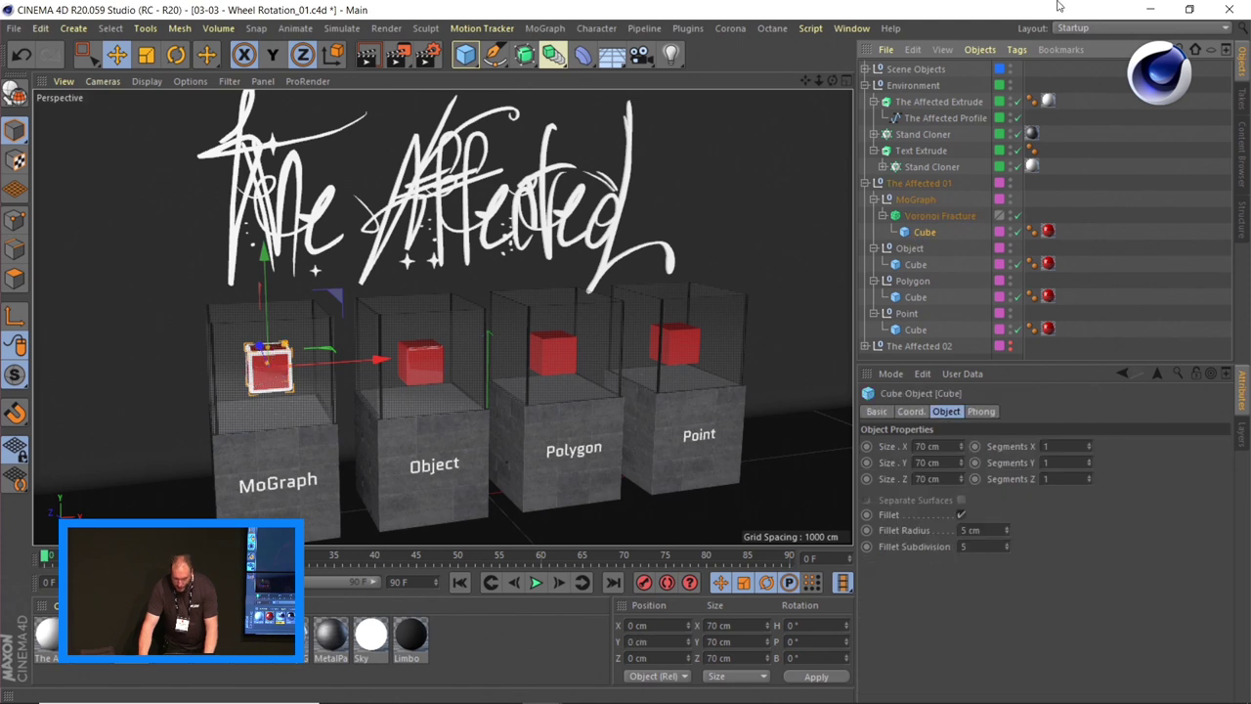
pyautogui.click(1016, 50)
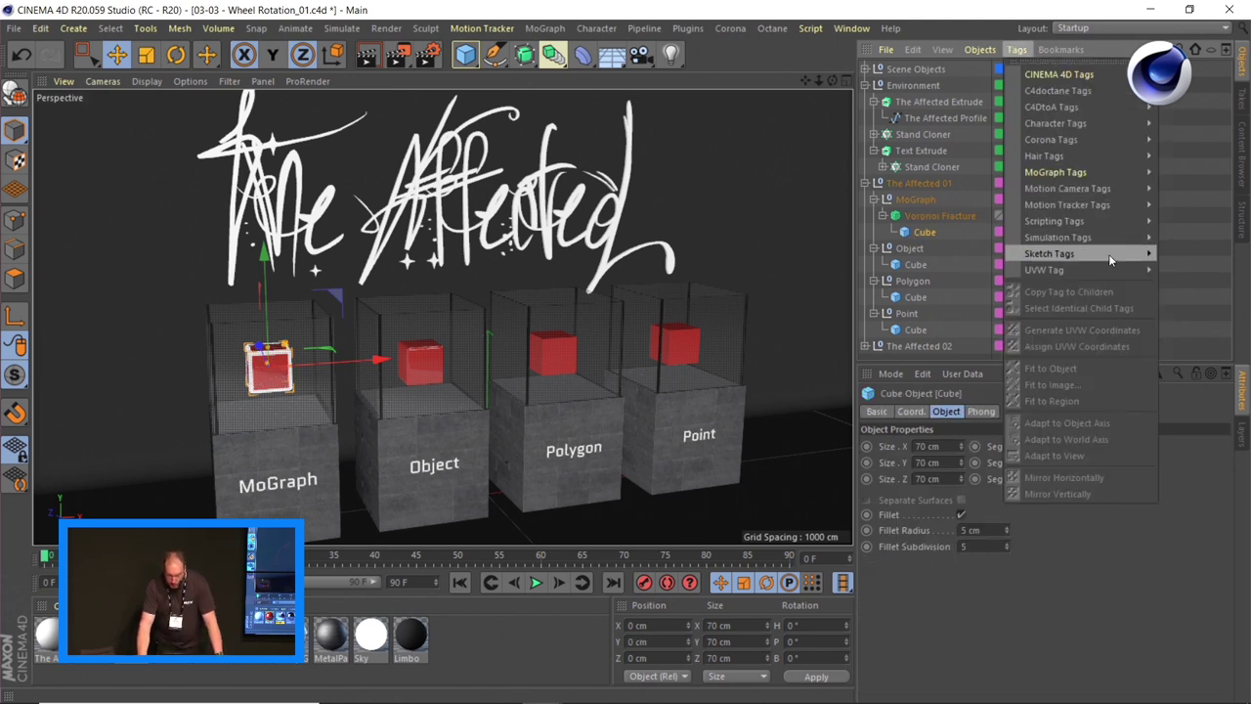
pyautogui.click(1192, 237)
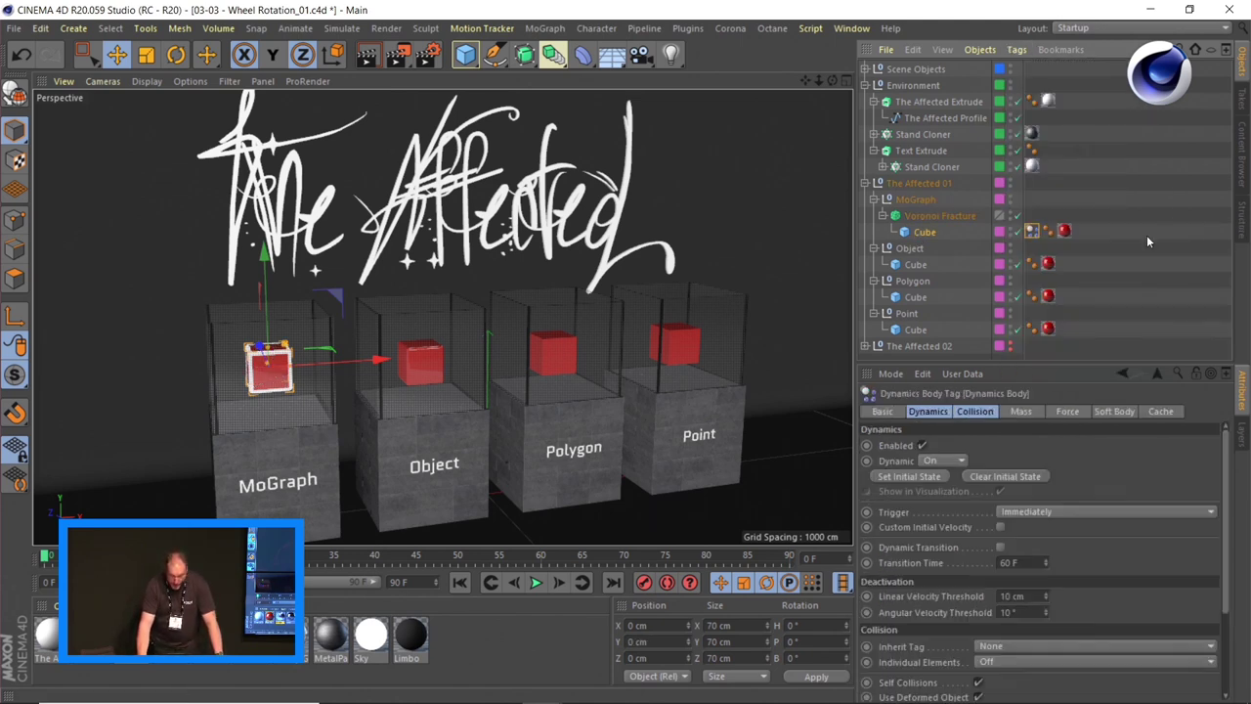
pyautogui.click(976, 412)
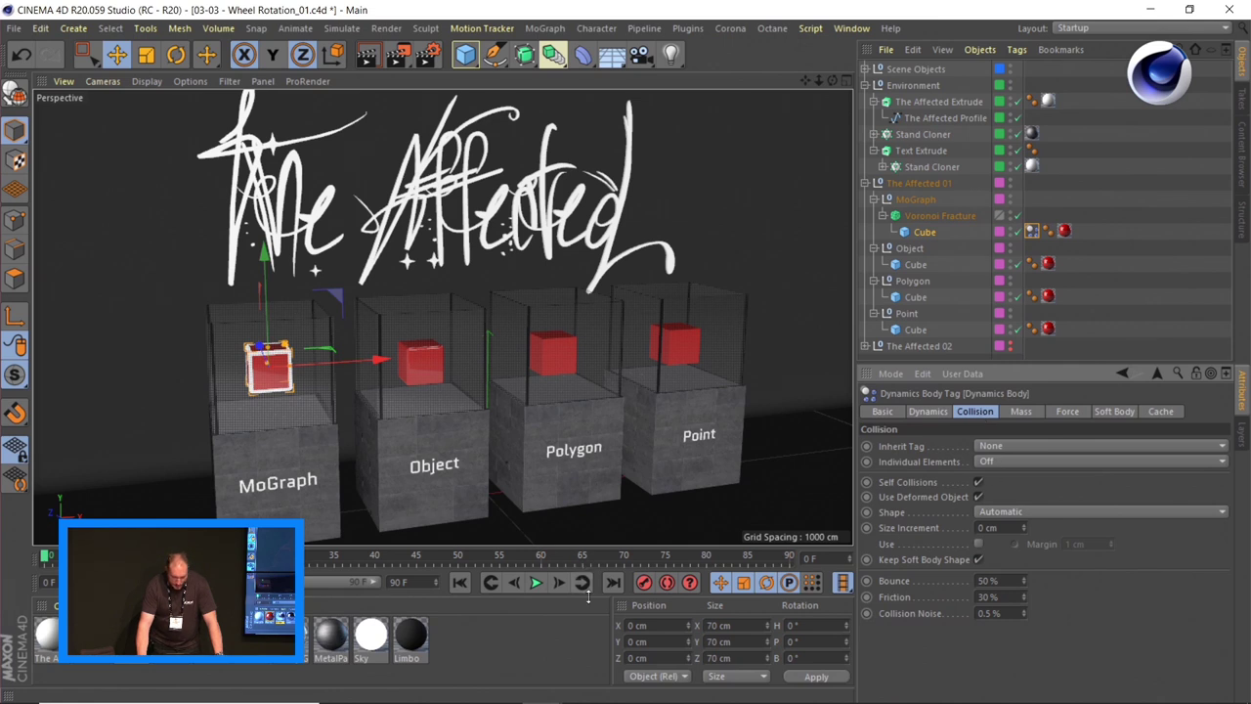
pyautogui.click(533, 584)
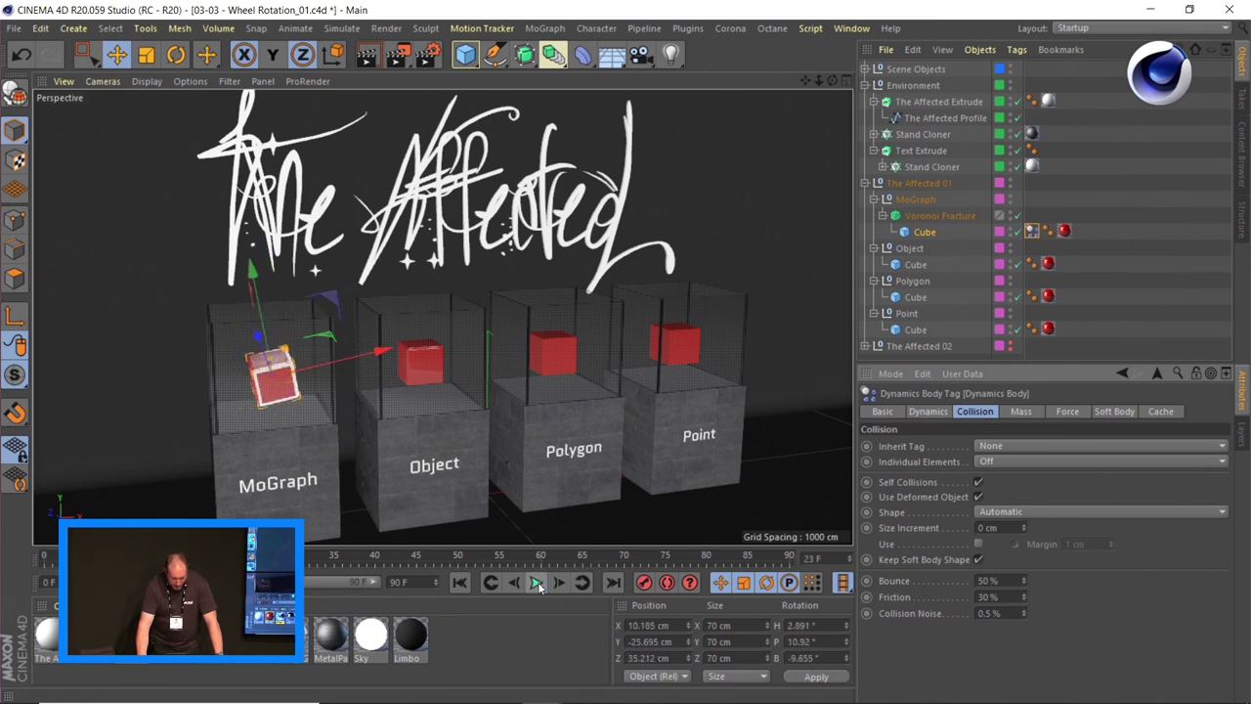
# - Set the dynamics tag's Individual Elements to Top Level and its Follow Position and Follow Rotation to 8 while playing the simulation
pyautogui.click(1007, 461)
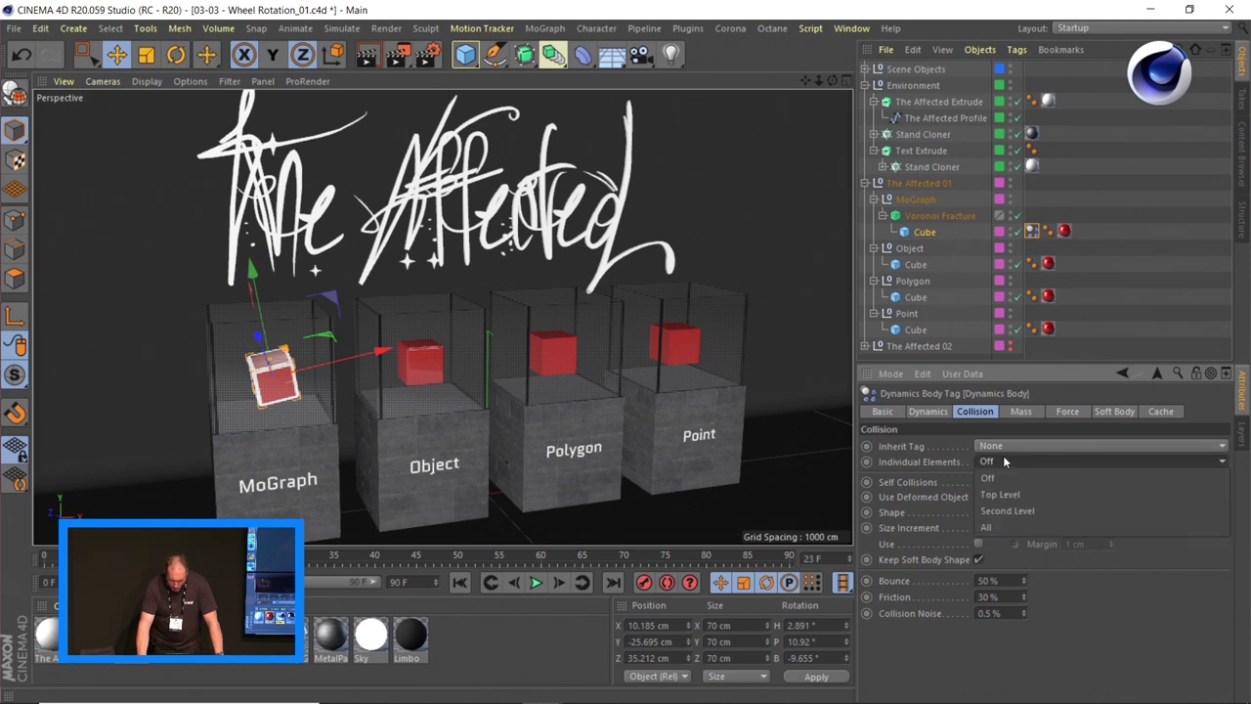
pyautogui.click(1011, 494)
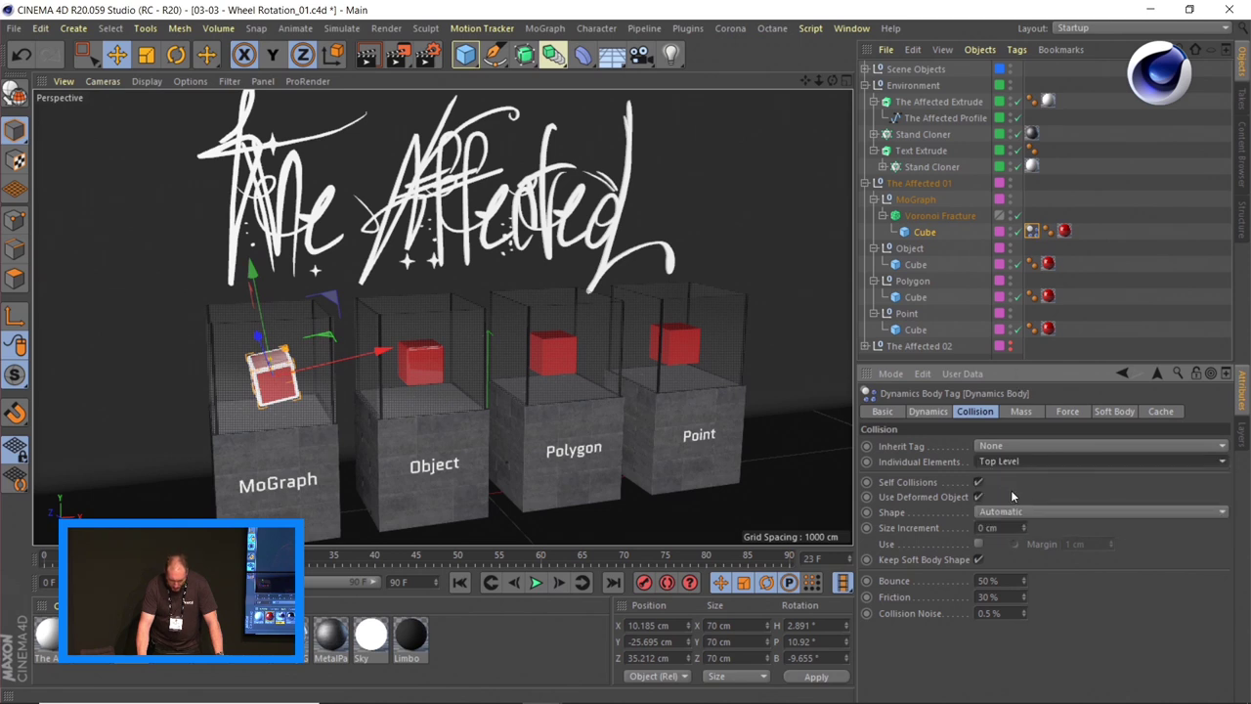
pyautogui.click(533, 583)
pyautogui.click(1069, 412)
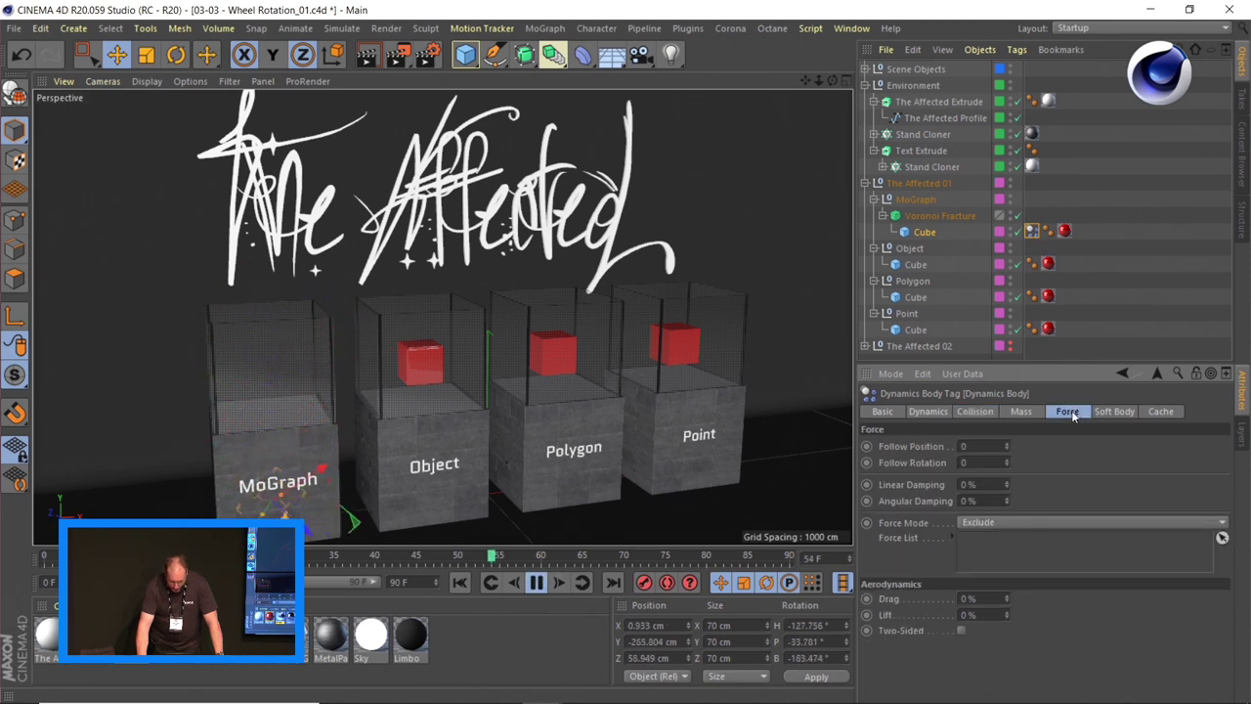
pyautogui.write('8')
pyautogui.press('Return')
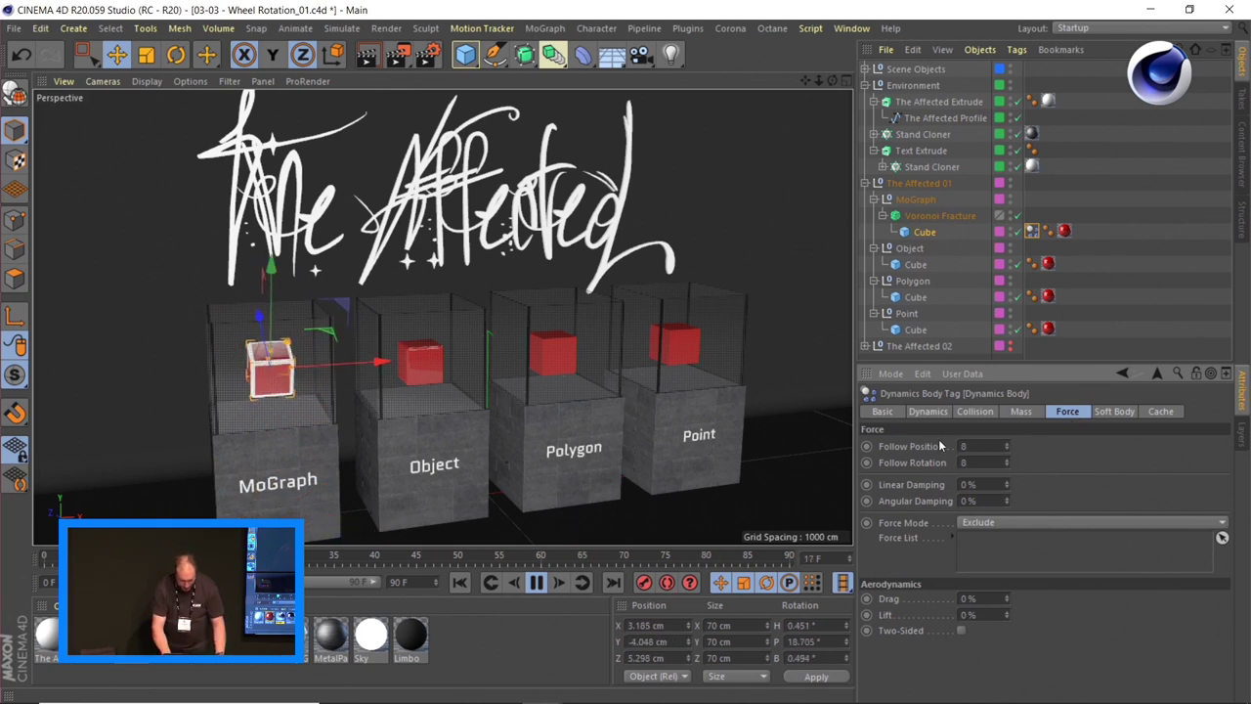
# - Add a Random effector to the Voronoi Fracture and show its transform parameters
pyautogui.click(936, 217)
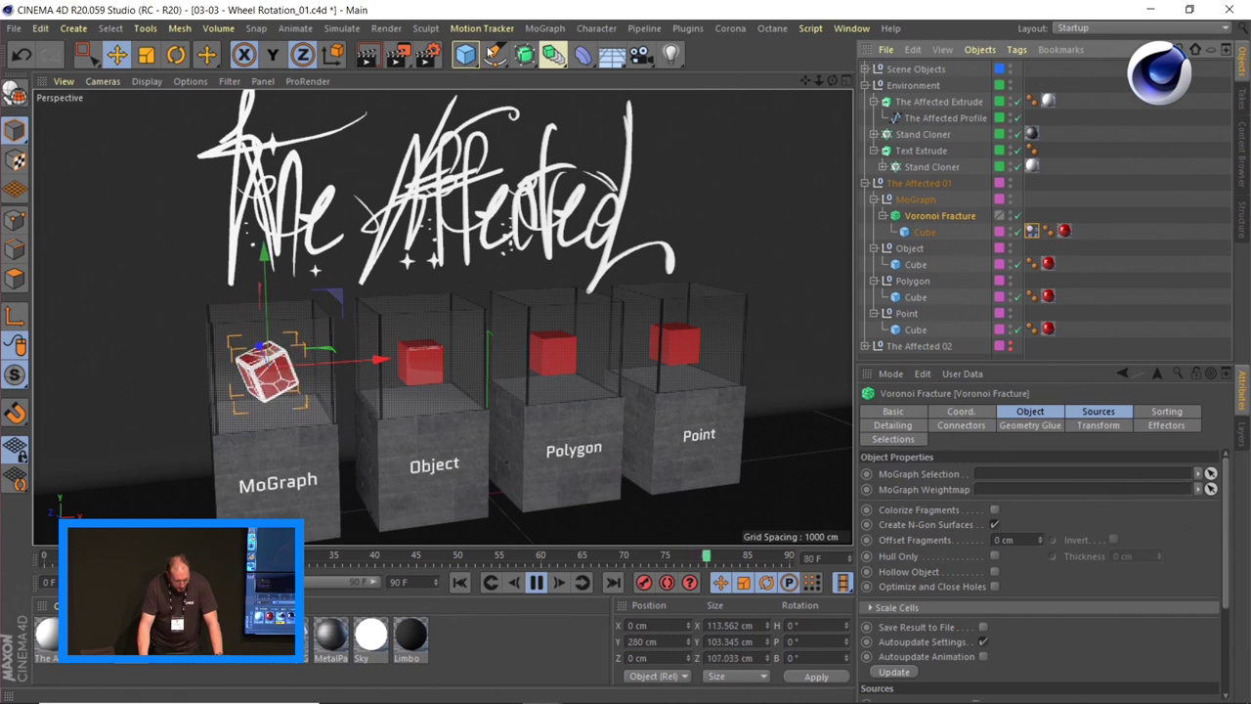
pyautogui.click(546, 29)
pyautogui.moveTo(555, 54)
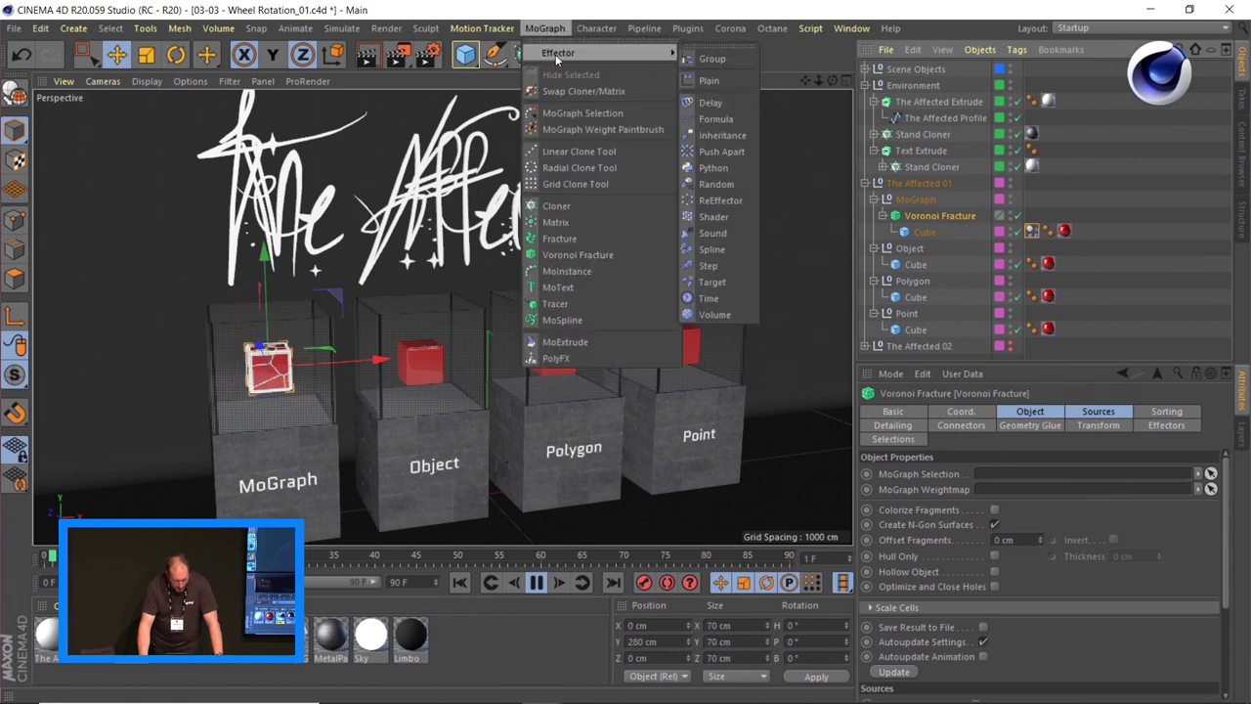
pyautogui.click(729, 183)
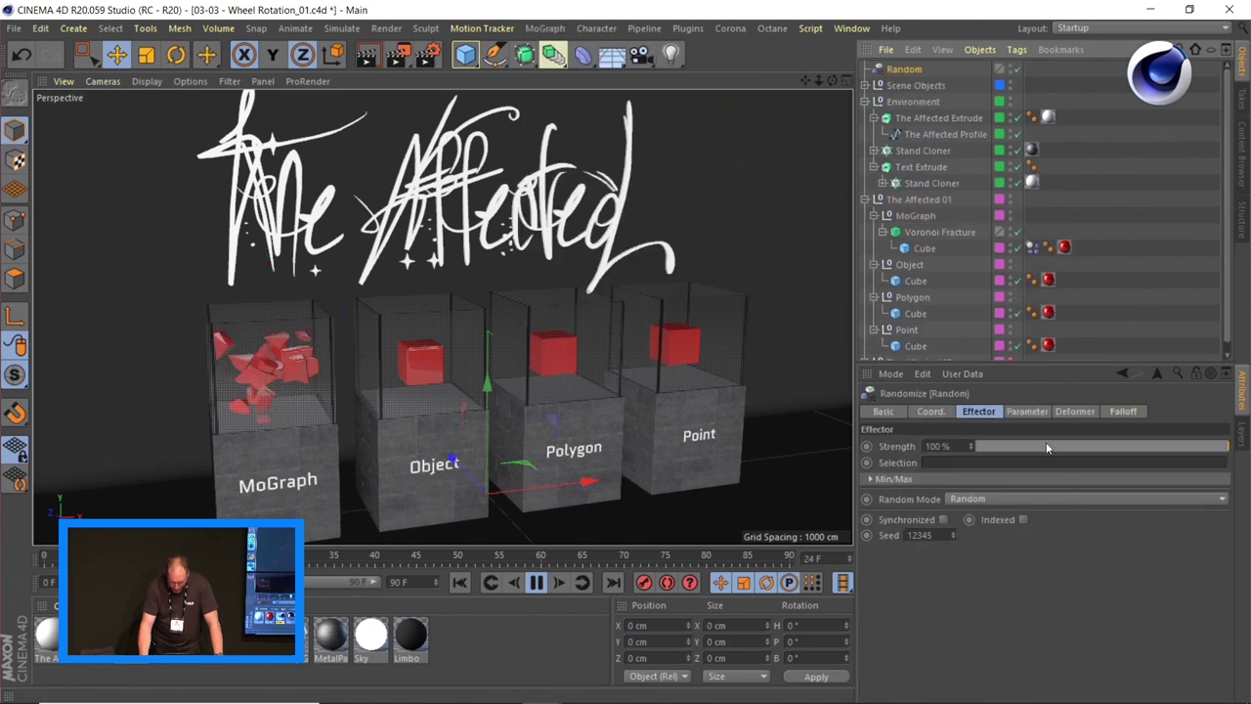
pyautogui.click(1028, 412)
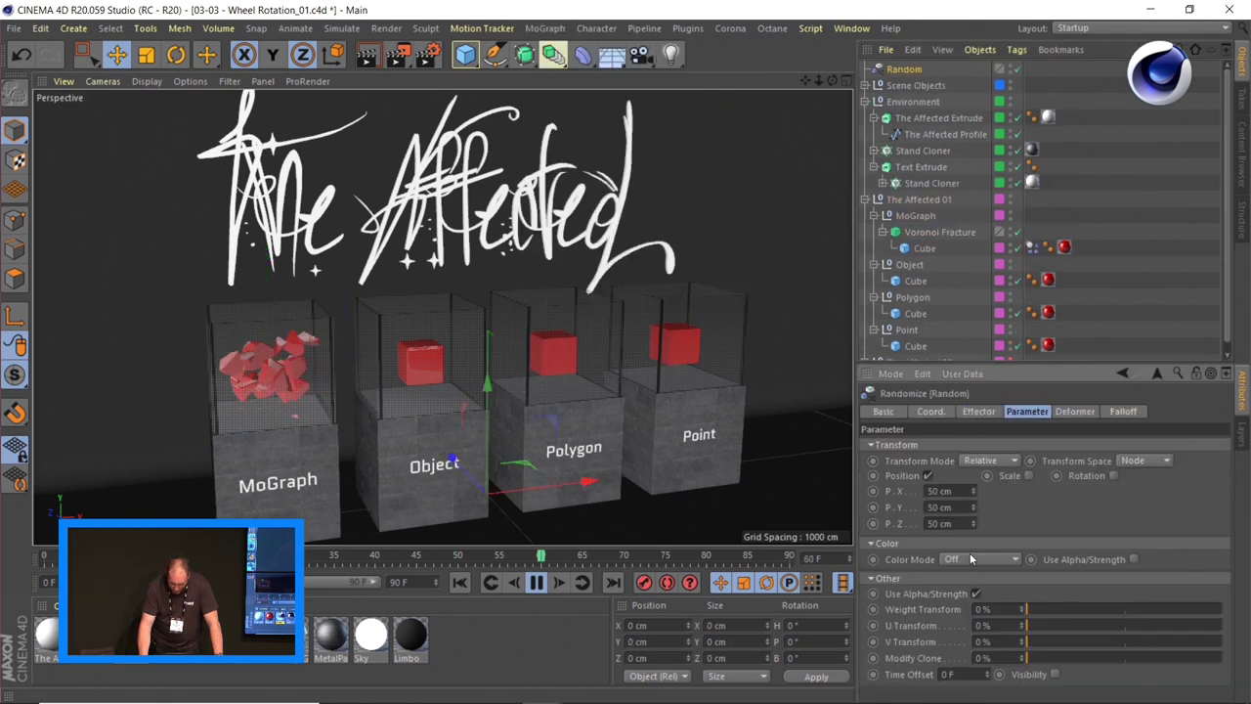
# - Set the Random effector's Random Mode to Turbulence and stop the playback
pyautogui.click(977, 412)
pyautogui.click(987, 498)
pyautogui.click(994, 559)
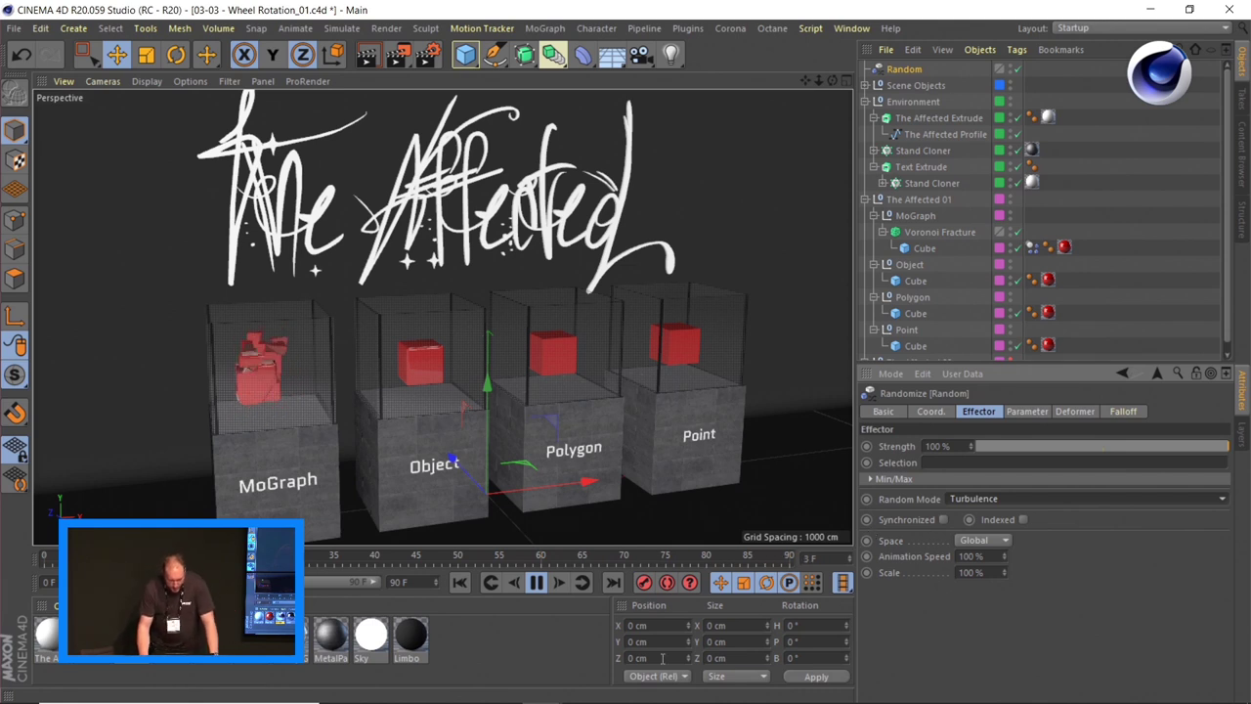
pyautogui.press('F8')
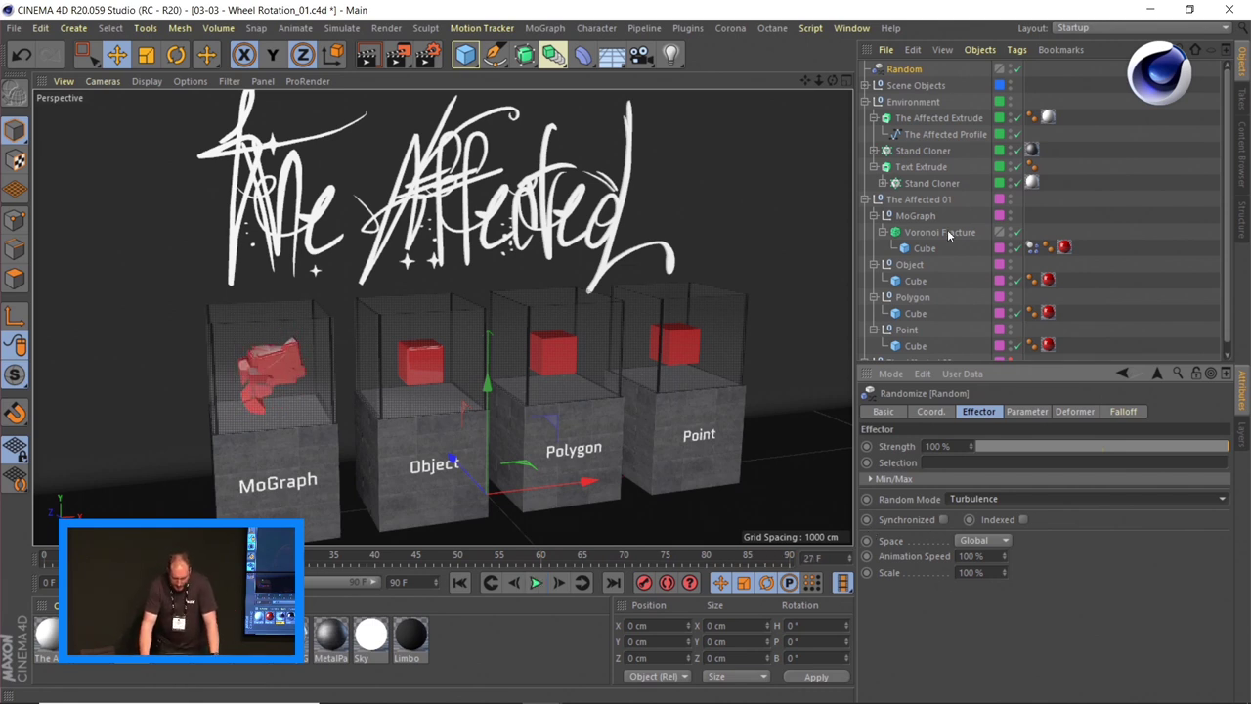
# - Duplicate the Random effector, nest the copy under the Object null's cube, set its Deformation to Object and play the animation
pyautogui.click(881, 232)
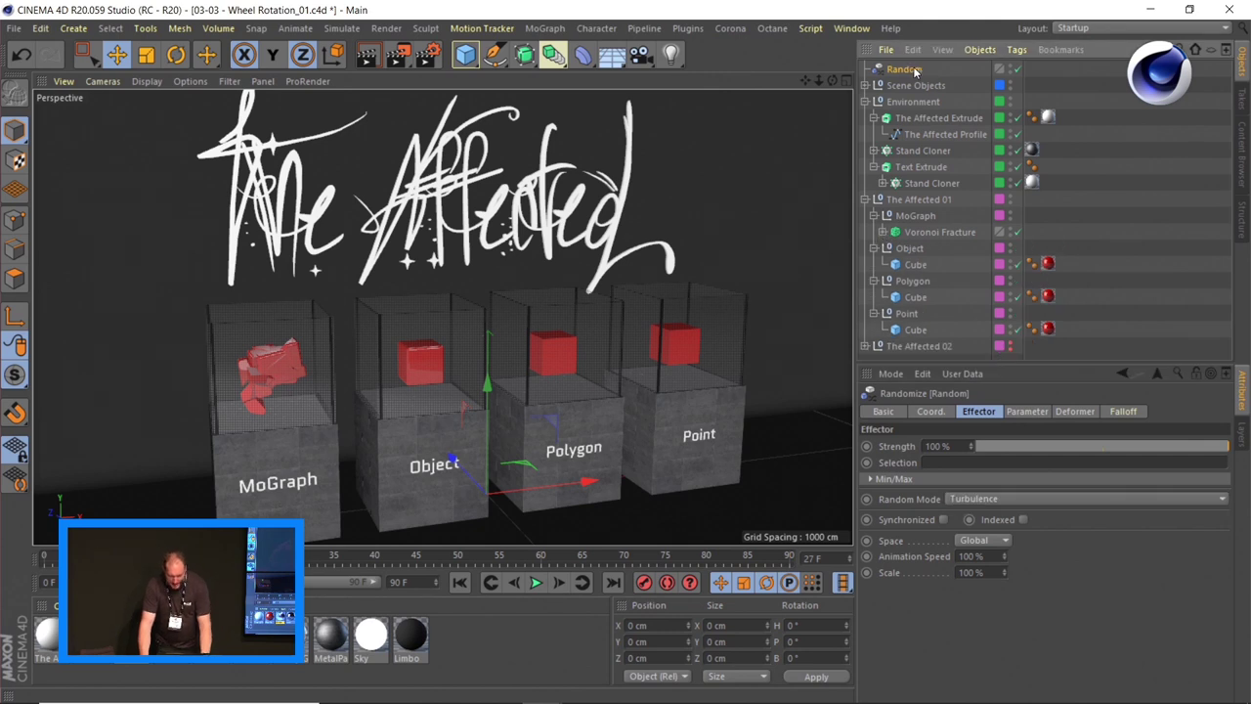
pyautogui.keyDown('ctrl'); pyautogui.moveTo(914, 76); pyautogui.dragTo(913, 80); pyautogui.keyUp('ctrl')
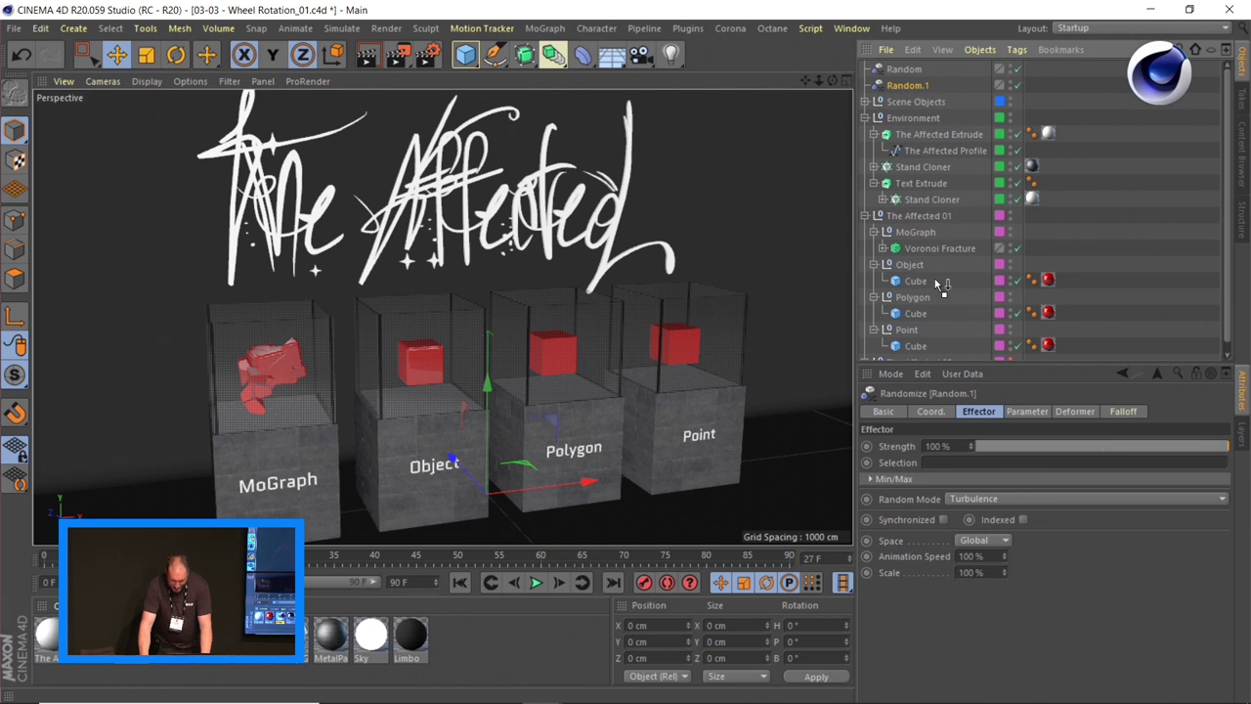
pyautogui.moveTo(926, 286); pyautogui.dragTo(924, 281)
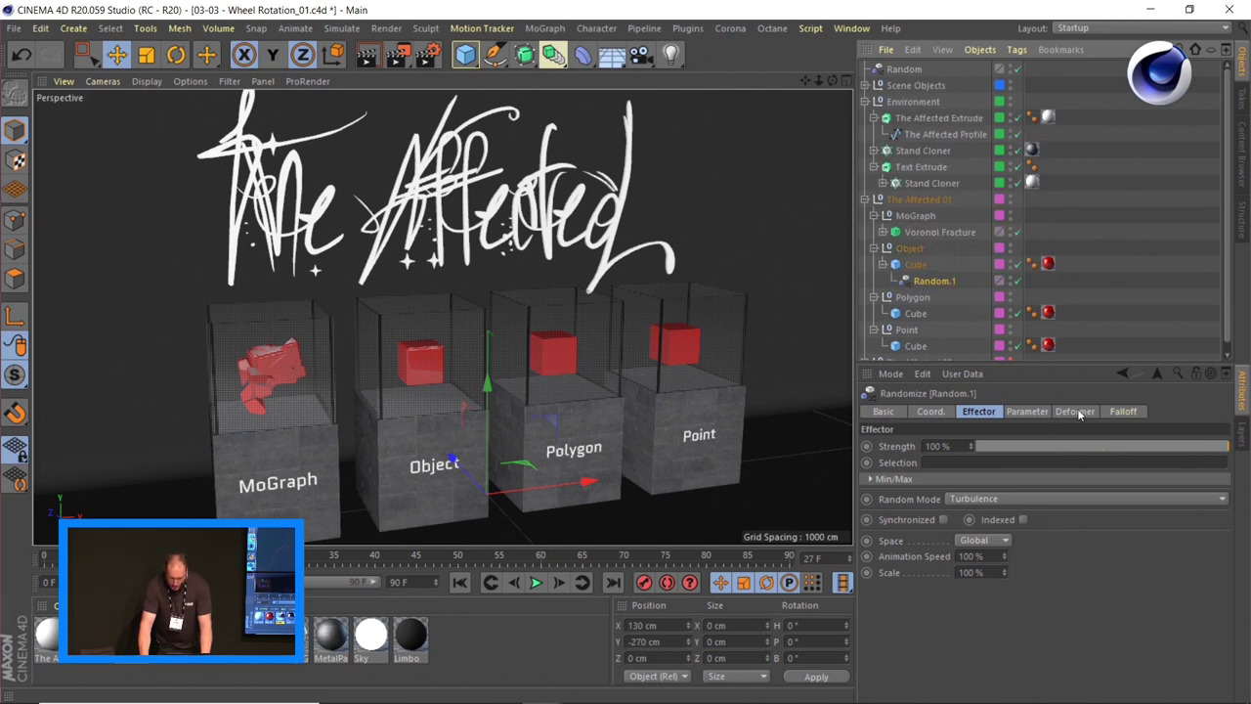
pyautogui.click(1076, 411)
pyautogui.click(1012, 447)
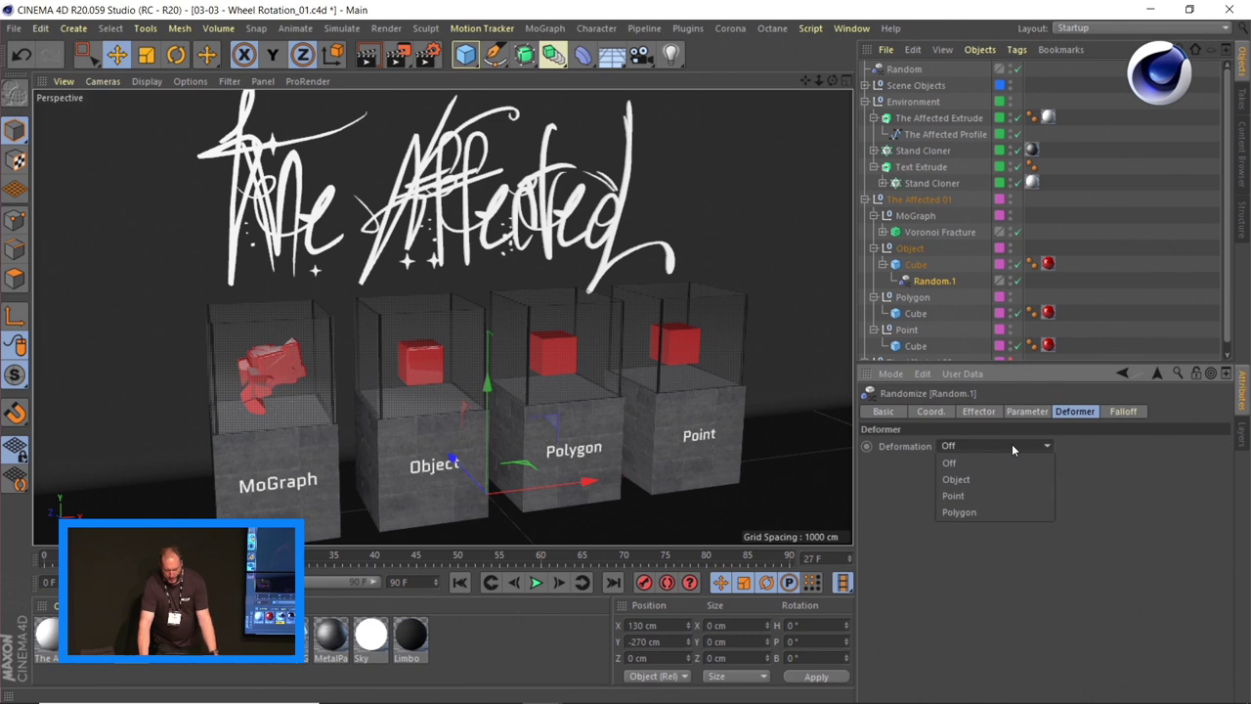
pyautogui.click(968, 479)
pyautogui.click(535, 584)
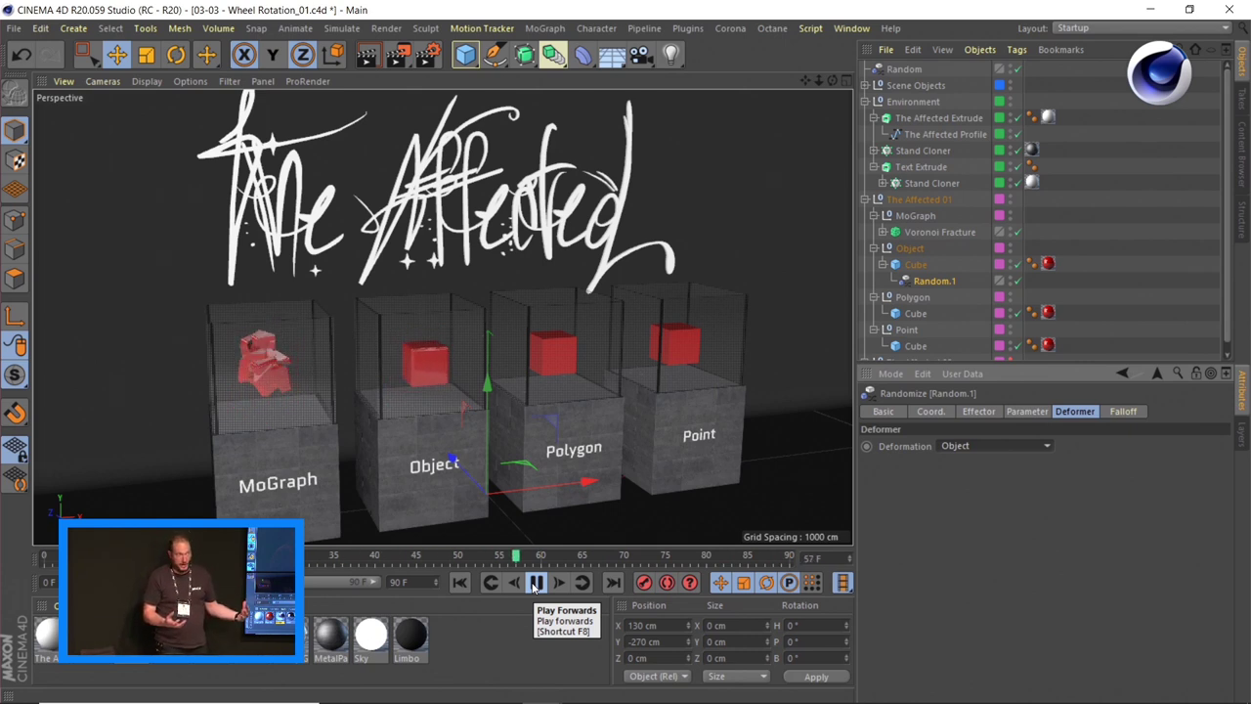
# - Copy Random.1 under the Polygon null's cube and set the copy's Deformation to Point
pyautogui.moveTo(964, 282); pyautogui.dragTo(931, 322)
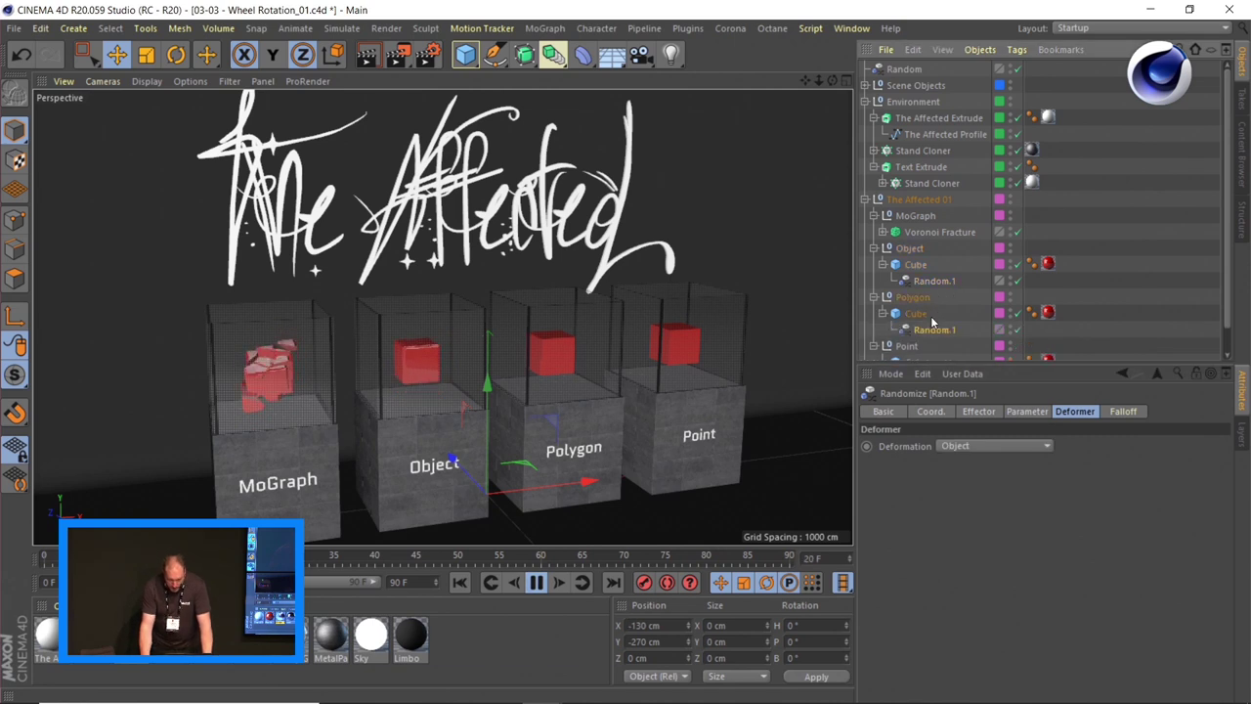
pyautogui.click(1026, 410)
pyautogui.click(1074, 410)
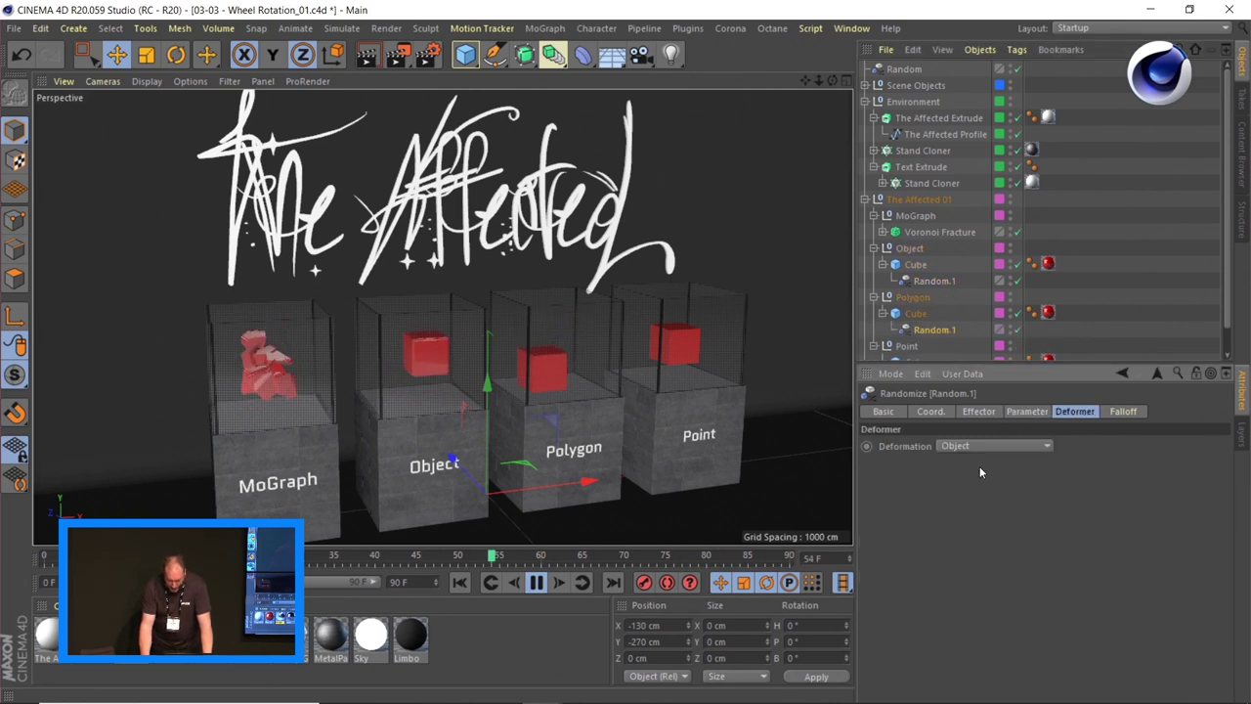
pyautogui.click(996, 444)
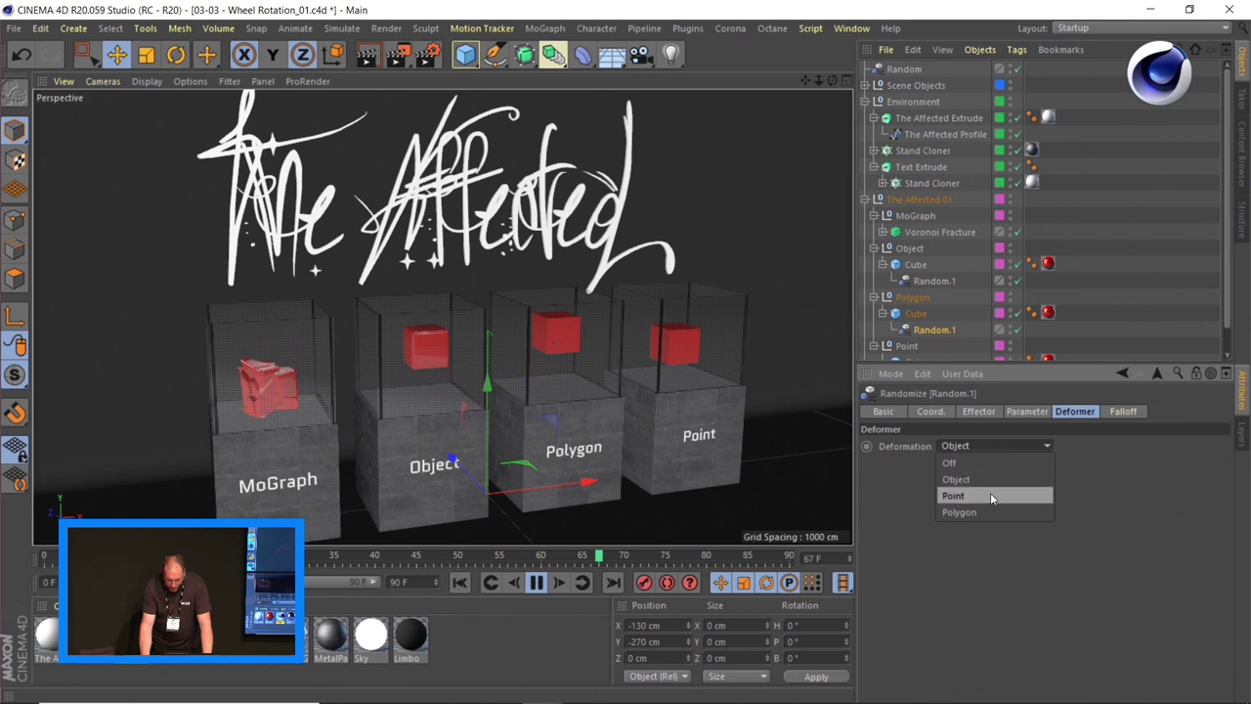
pyautogui.click(991, 497)
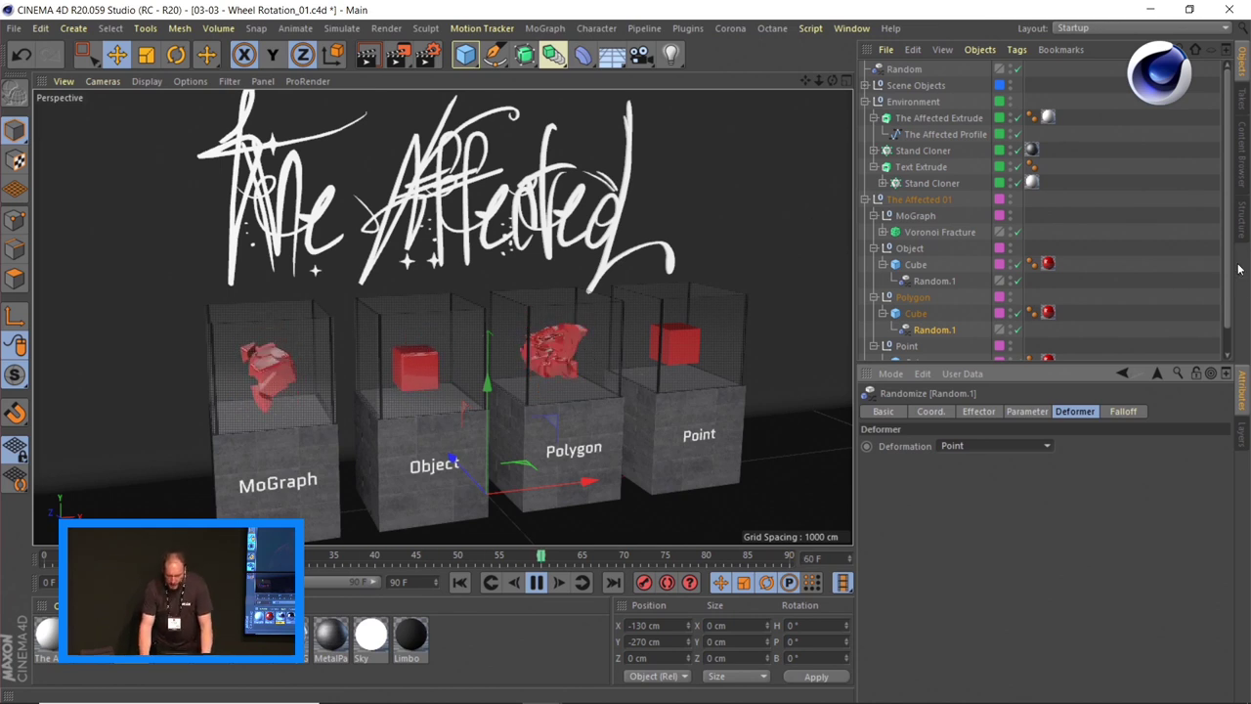
# - Copy Random.1 under the Point null's cube, set the copy's Deformation to Polygon and stop the playback
pyautogui.scroll(-1, 1221, 287)
pyautogui.click(934, 351)
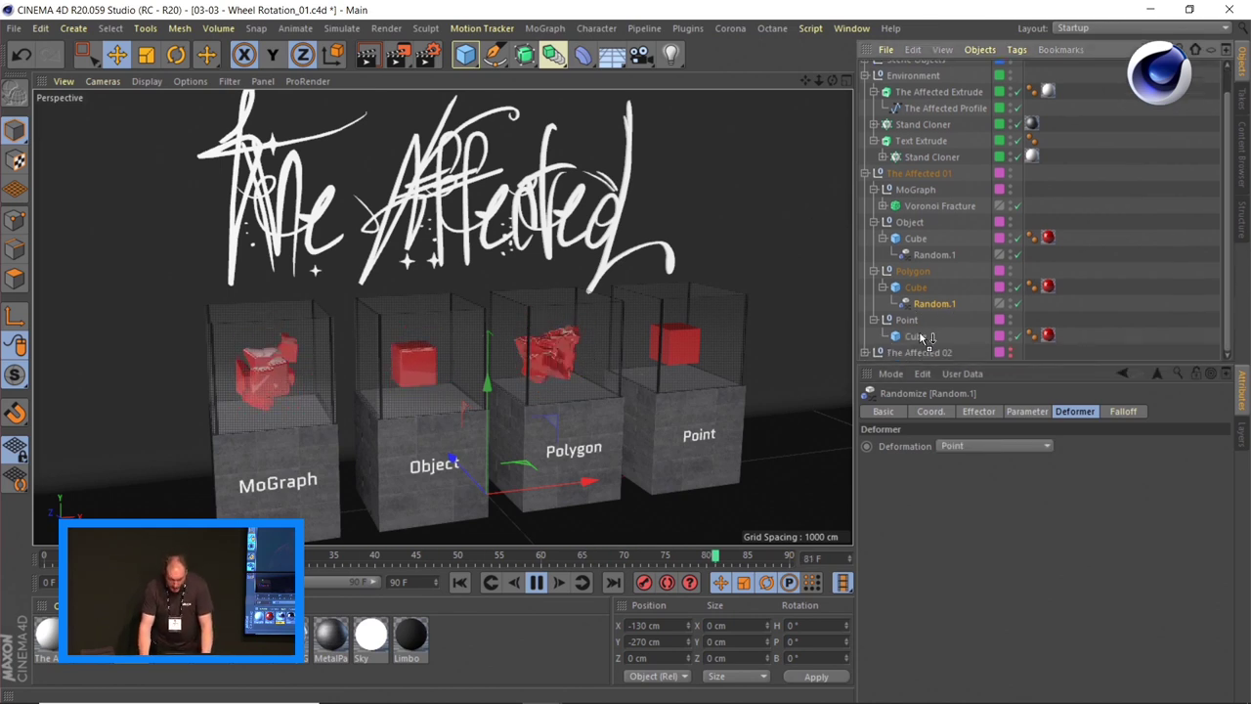
pyautogui.click(982, 446)
pyautogui.click(972, 512)
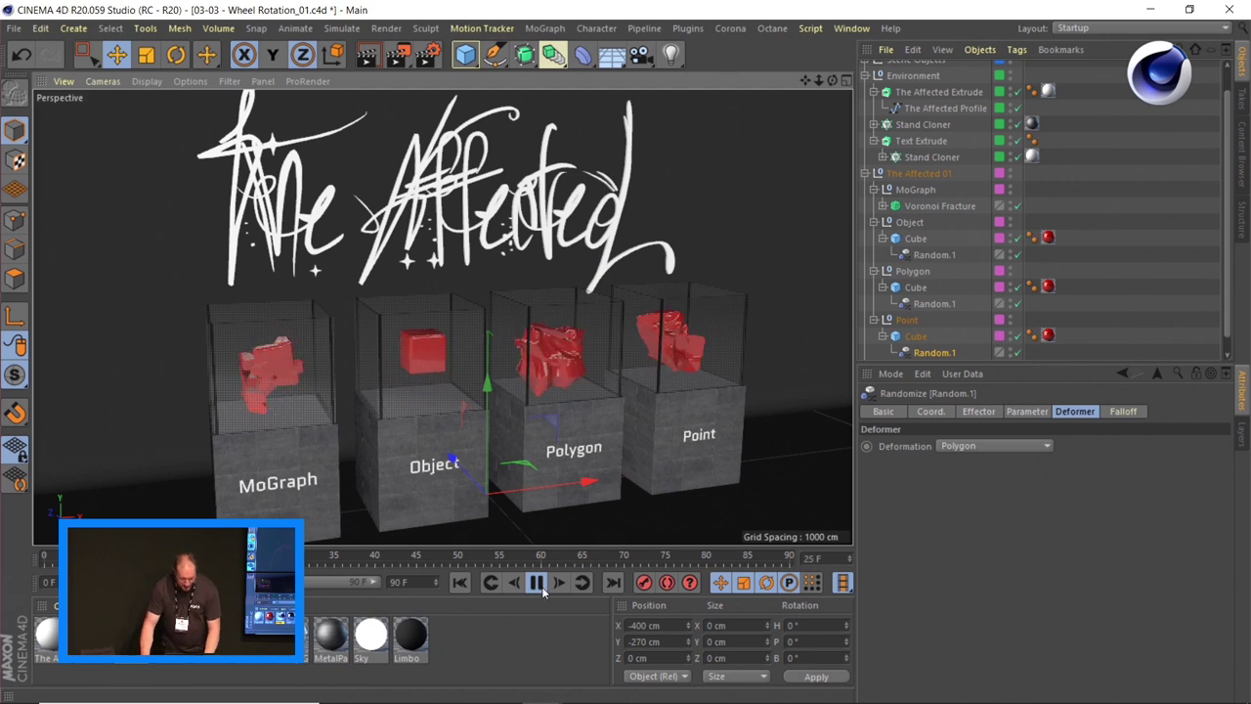
pyautogui.press('F8')
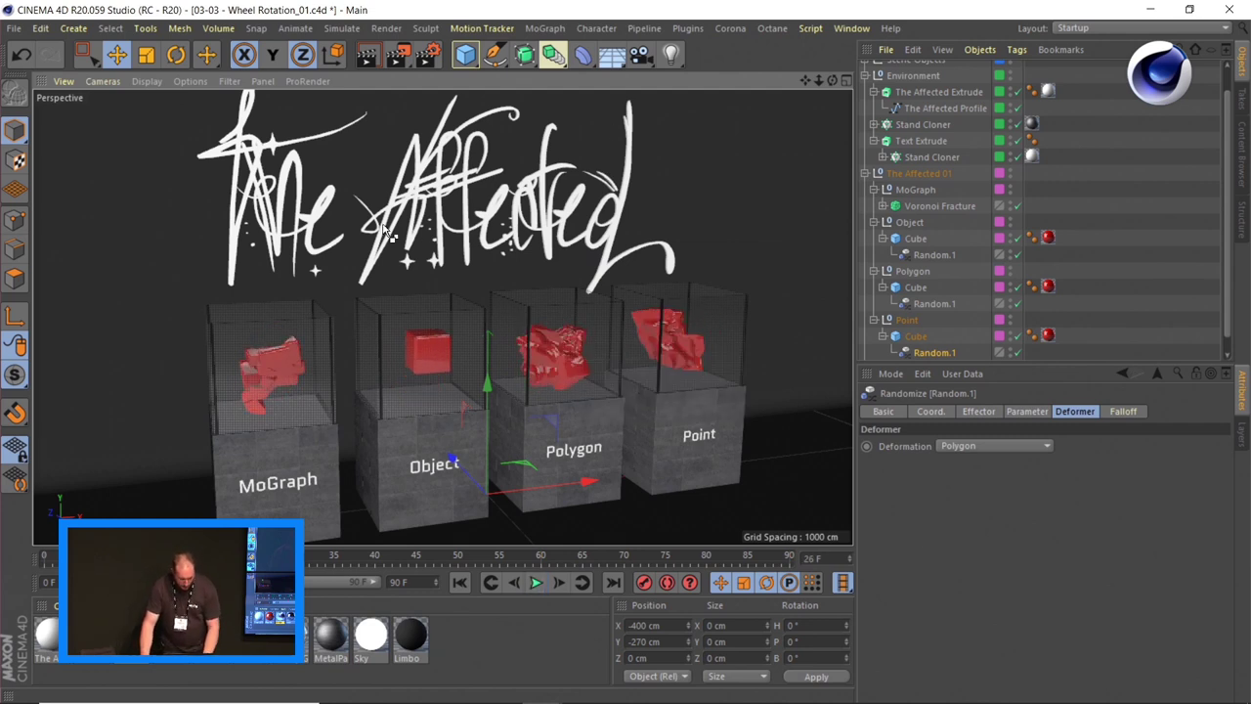
# - Close the current project without saving and open 03-04 - Wheel Rotation_01.c4d
pyautogui.hotkey('ctrl', 'F4')
pyautogui.click(648, 421)
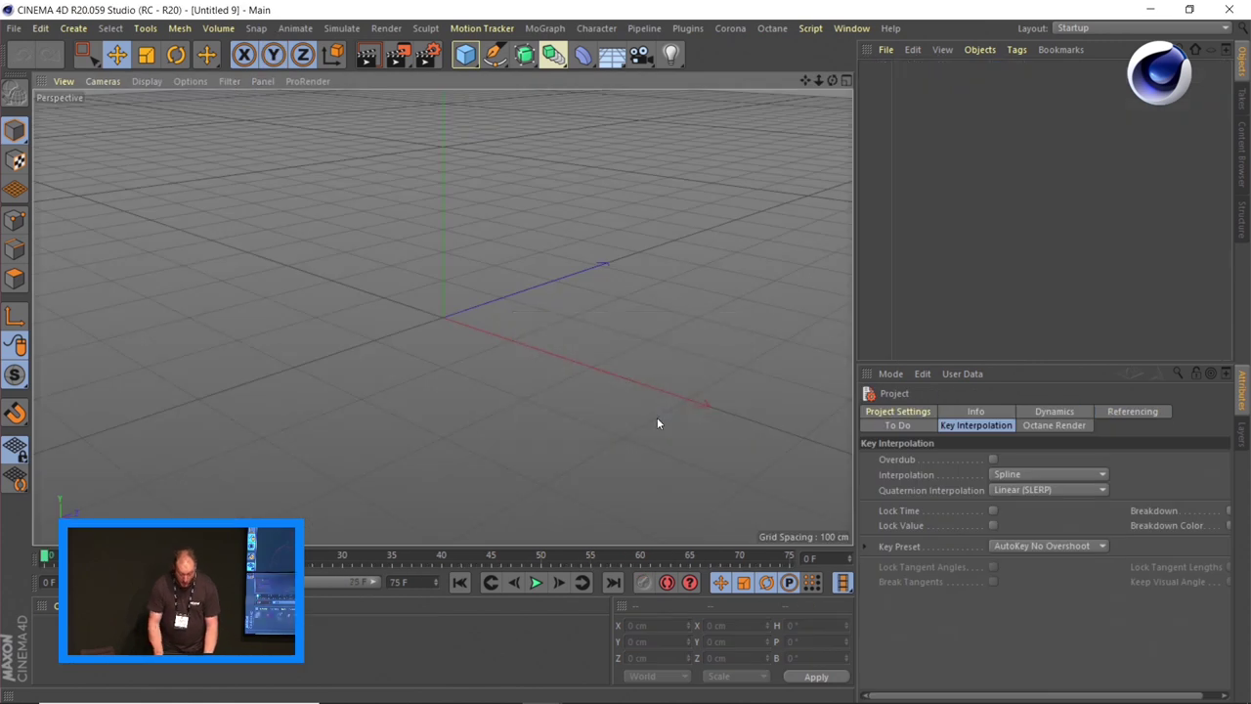
pyautogui.hotkey('ctrl', 'o')
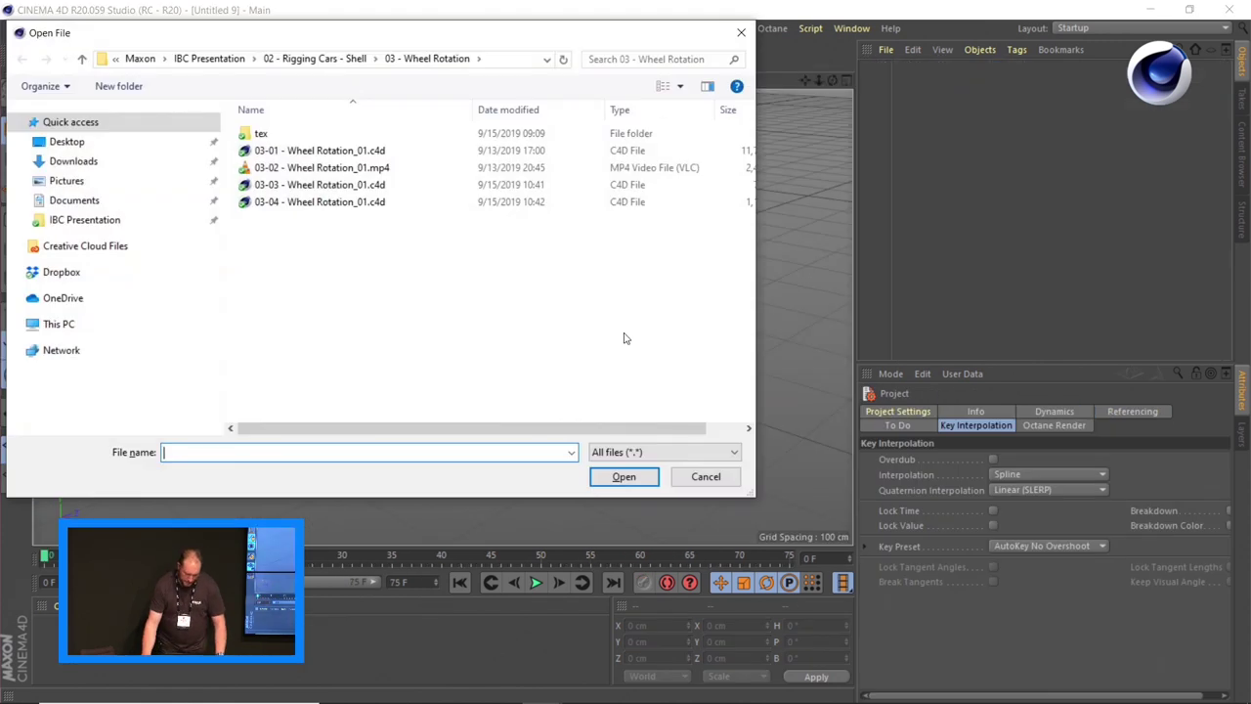
pyautogui.doubleClick(338, 201)
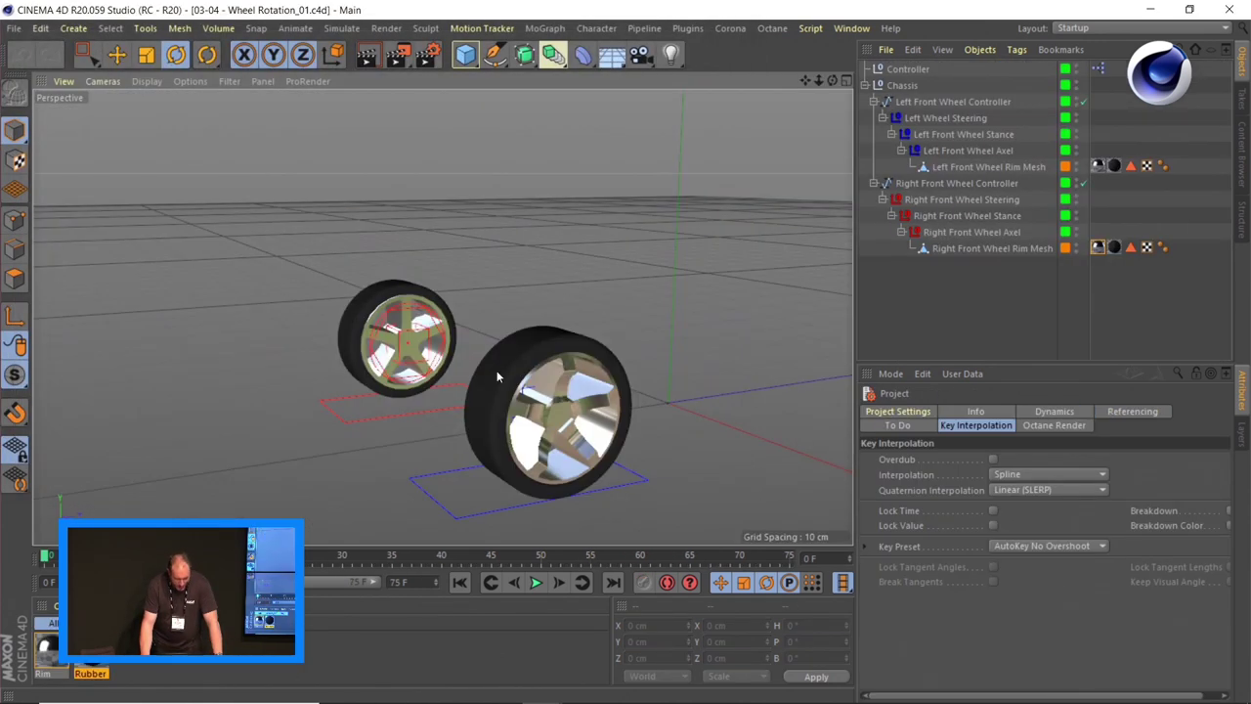
# - Add a MoGraph Time effector and nest it under Left Front Wheel Rim Mesh
pyautogui.click(513, 403)
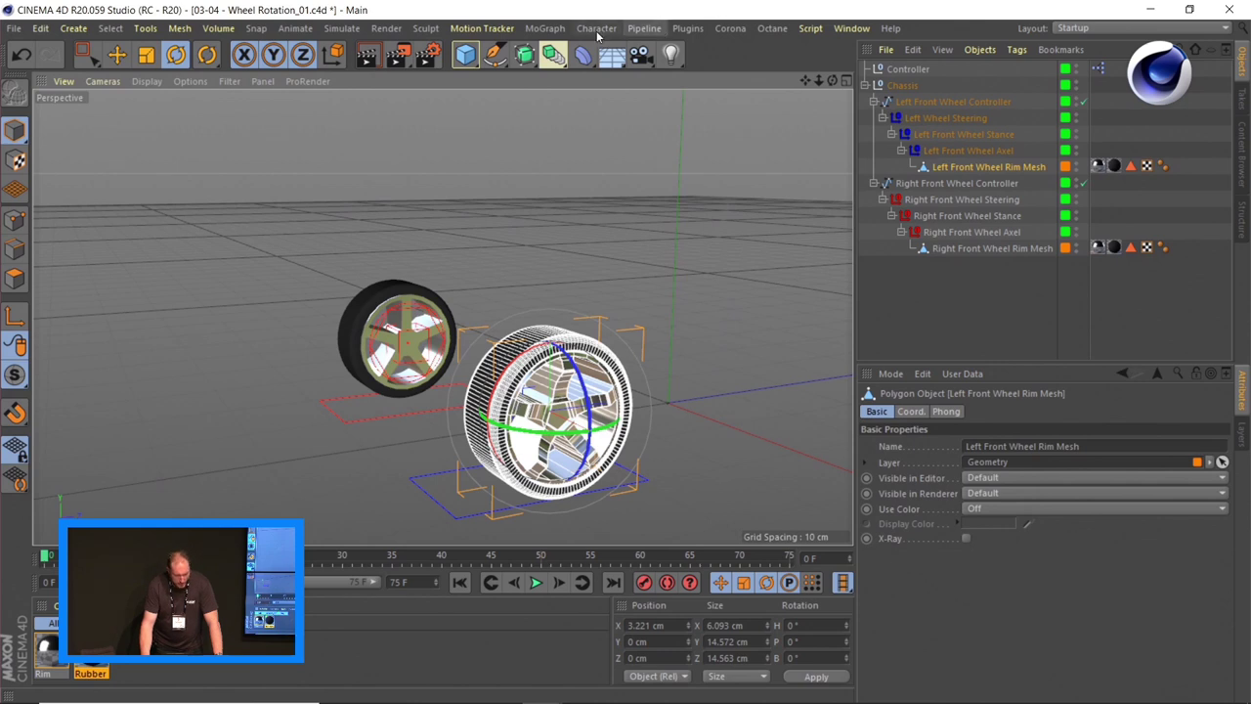
pyautogui.click(598, 29)
pyautogui.moveTo(544, 29)
pyautogui.moveTo(563, 52)
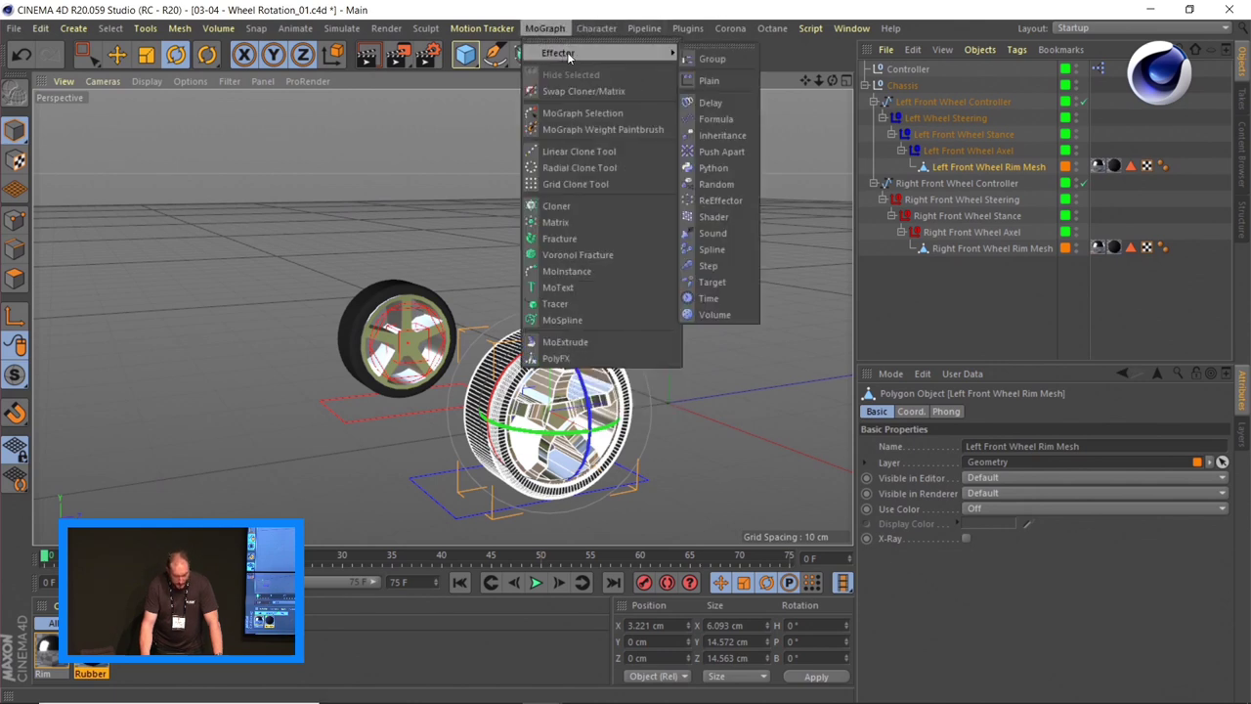
pyautogui.click(709, 299)
pyautogui.click(895, 68)
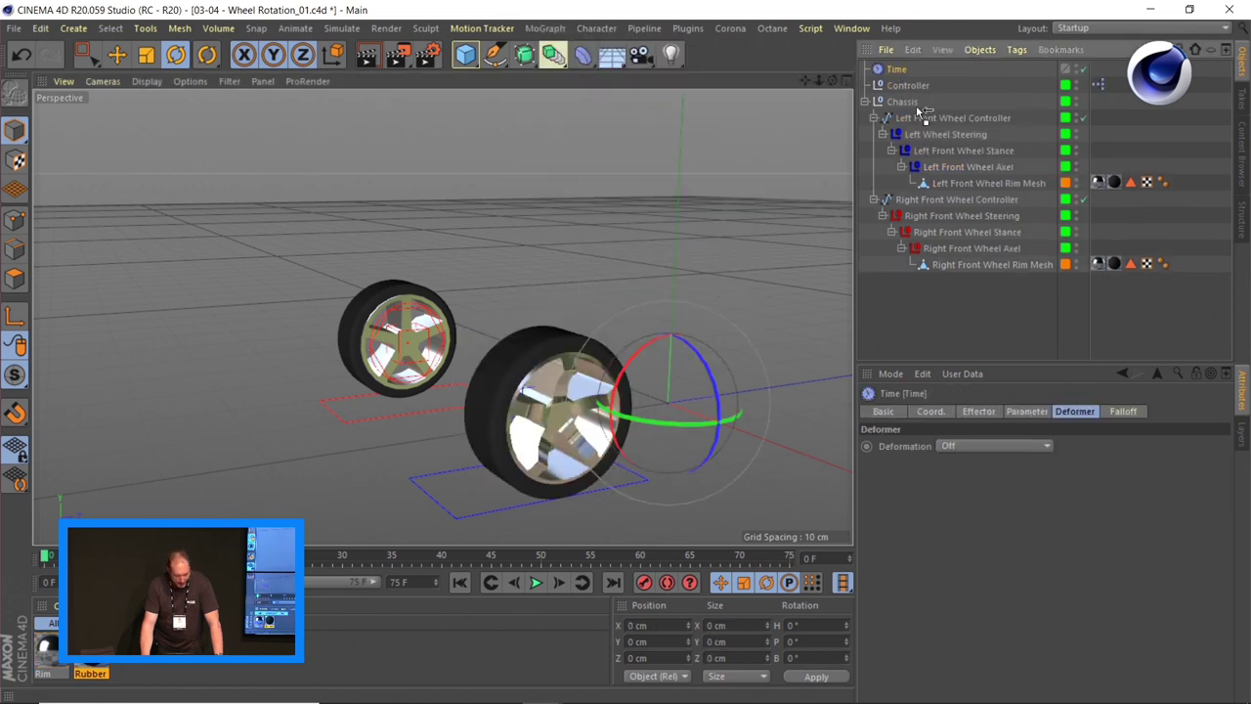
pyautogui.moveTo(974, 181); pyautogui.dragTo(976, 184)
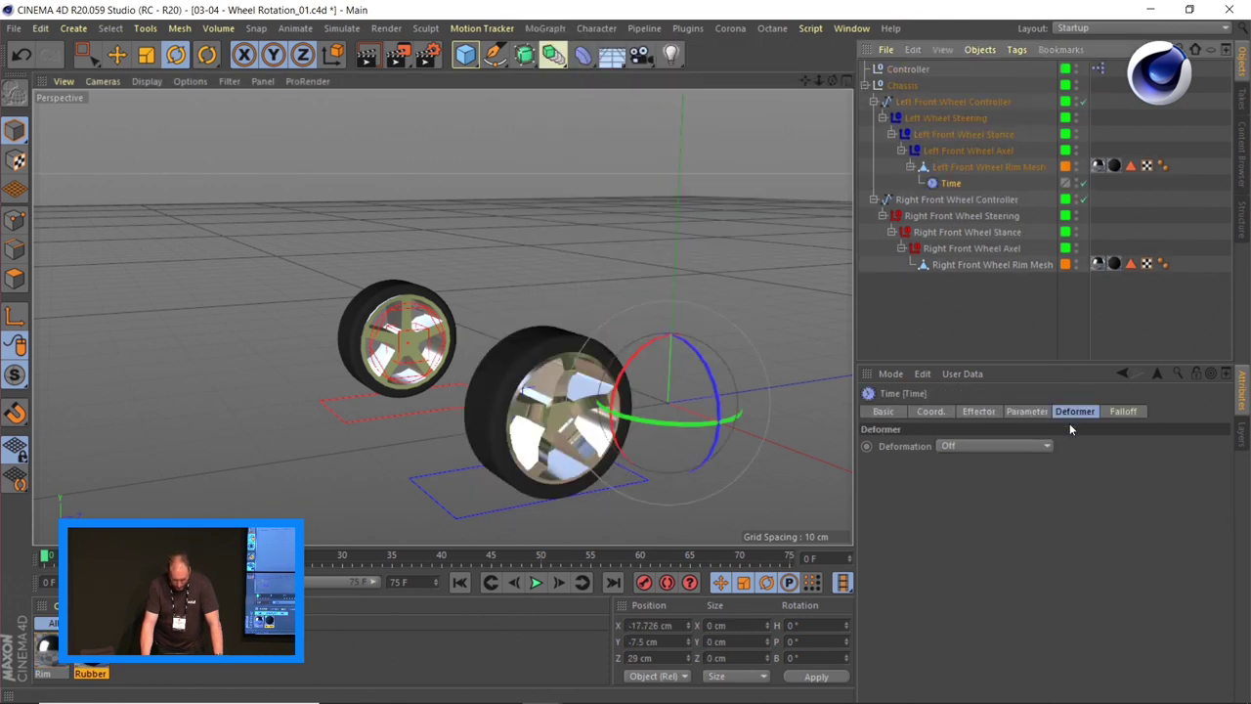
# - Set the Time effector's Deformation to Object and play the animation while showing its Parameter settings
pyautogui.click(1024, 446)
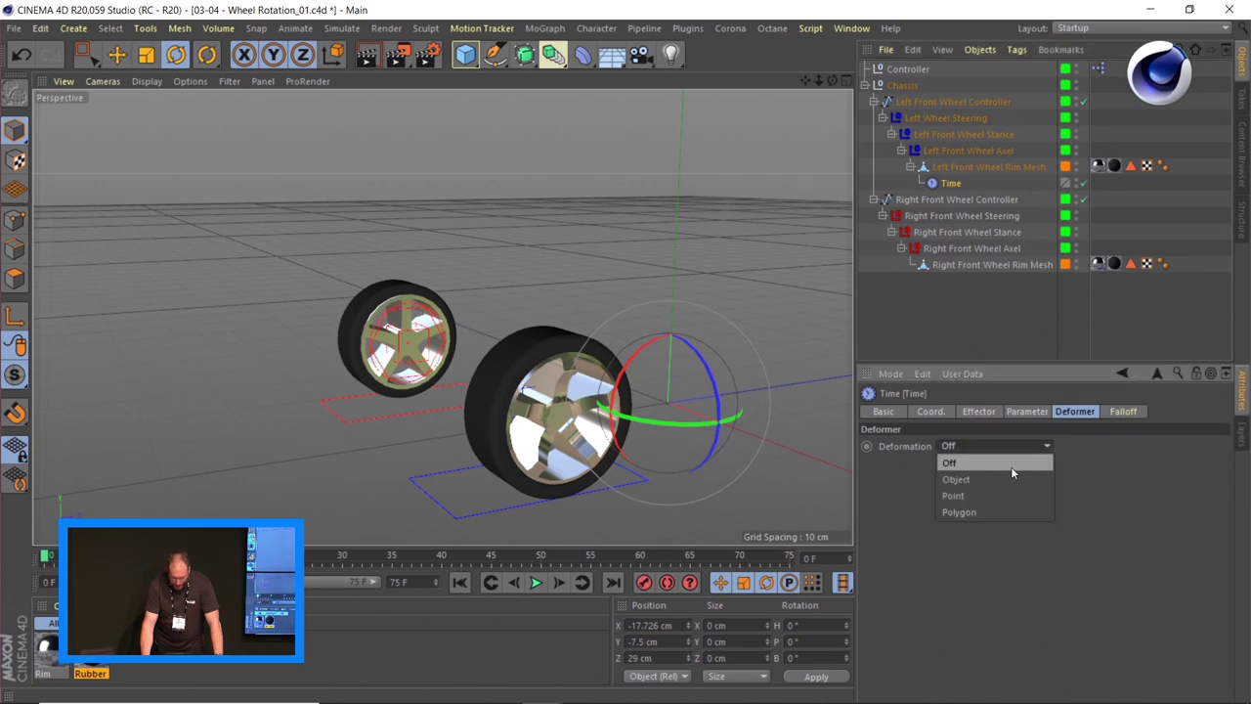
pyautogui.click(1002, 481)
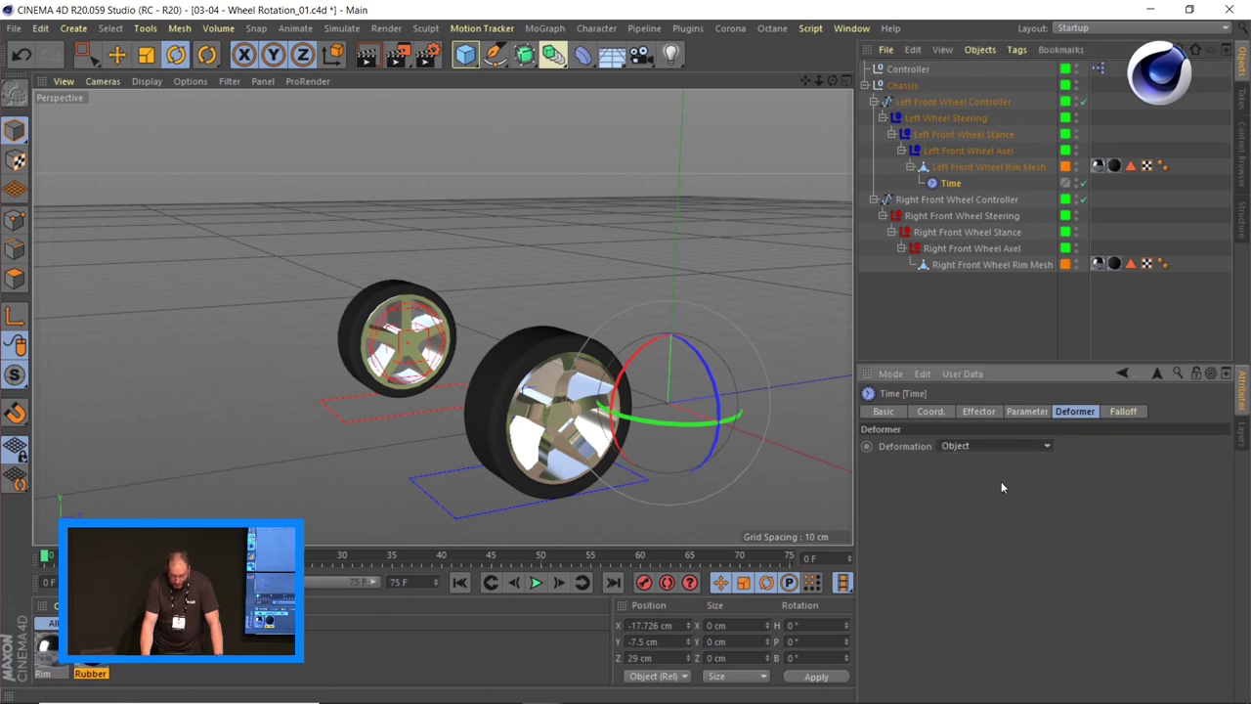
pyautogui.click(536, 583)
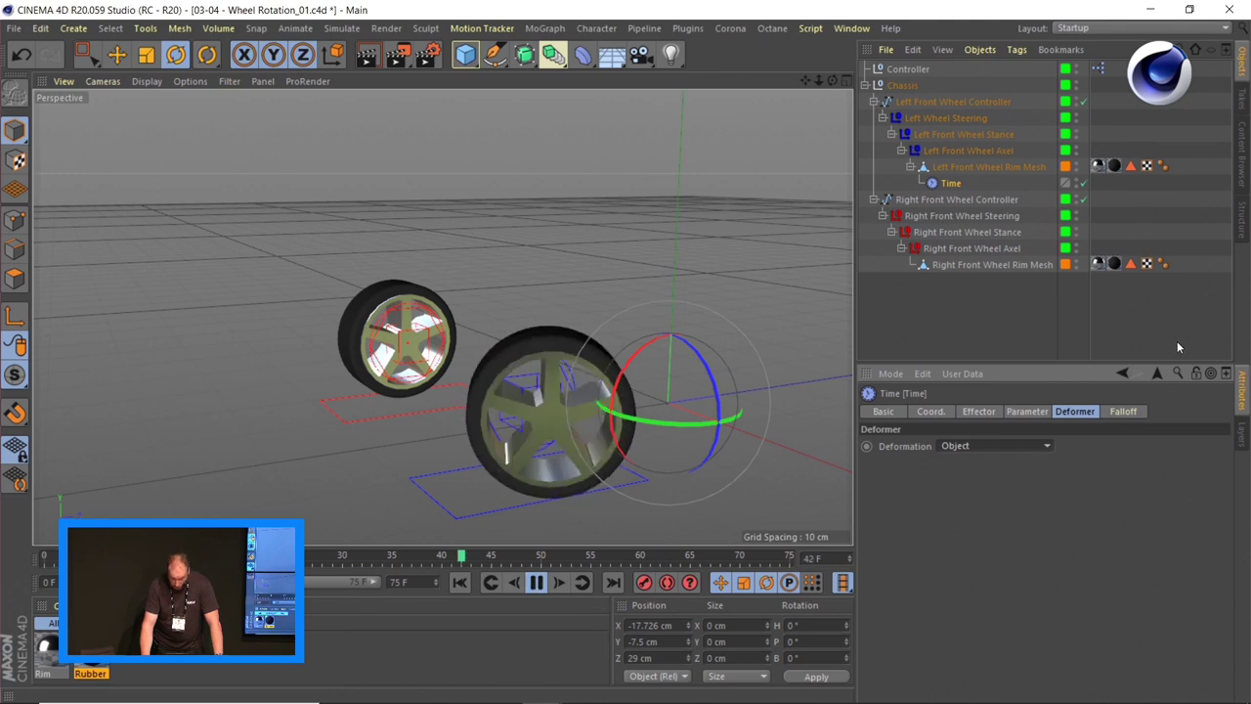
pyautogui.click(1027, 411)
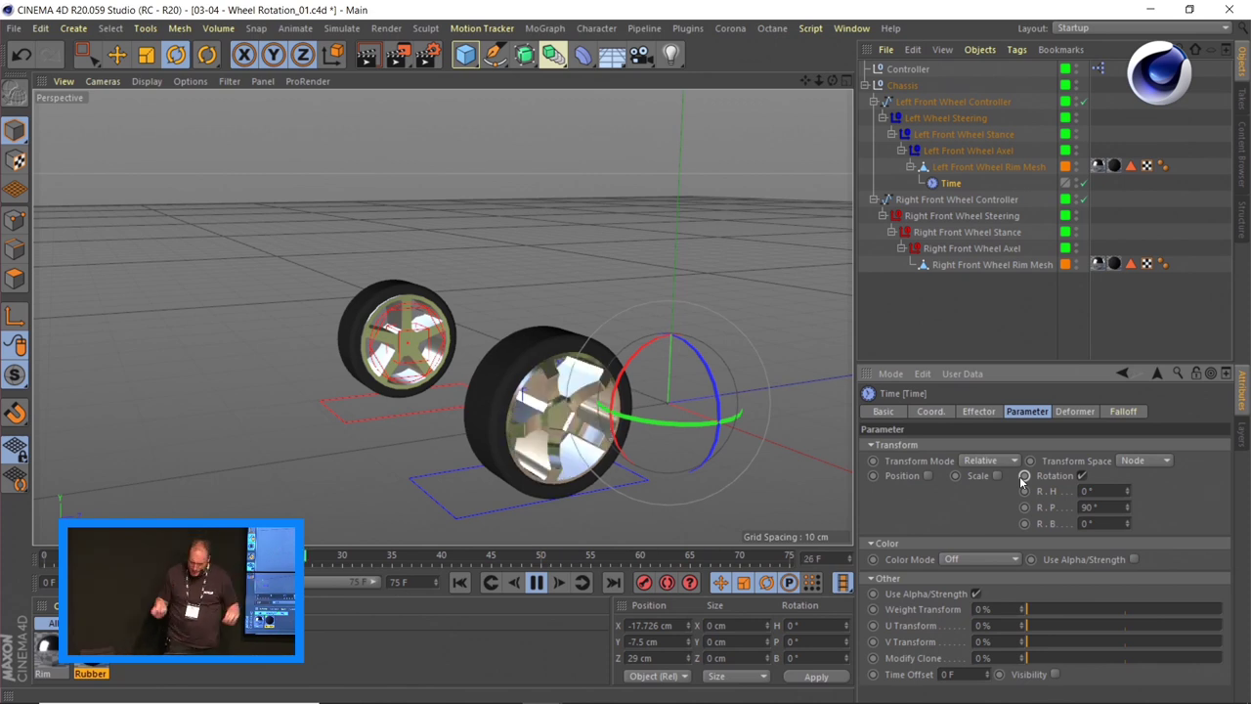
# - Close the Wheel Rotation project without saving and browse up to the IBC Presentation folder to open another file
pyautogui.hotkey('ctrl', 'F4')
pyautogui.click(664, 421)
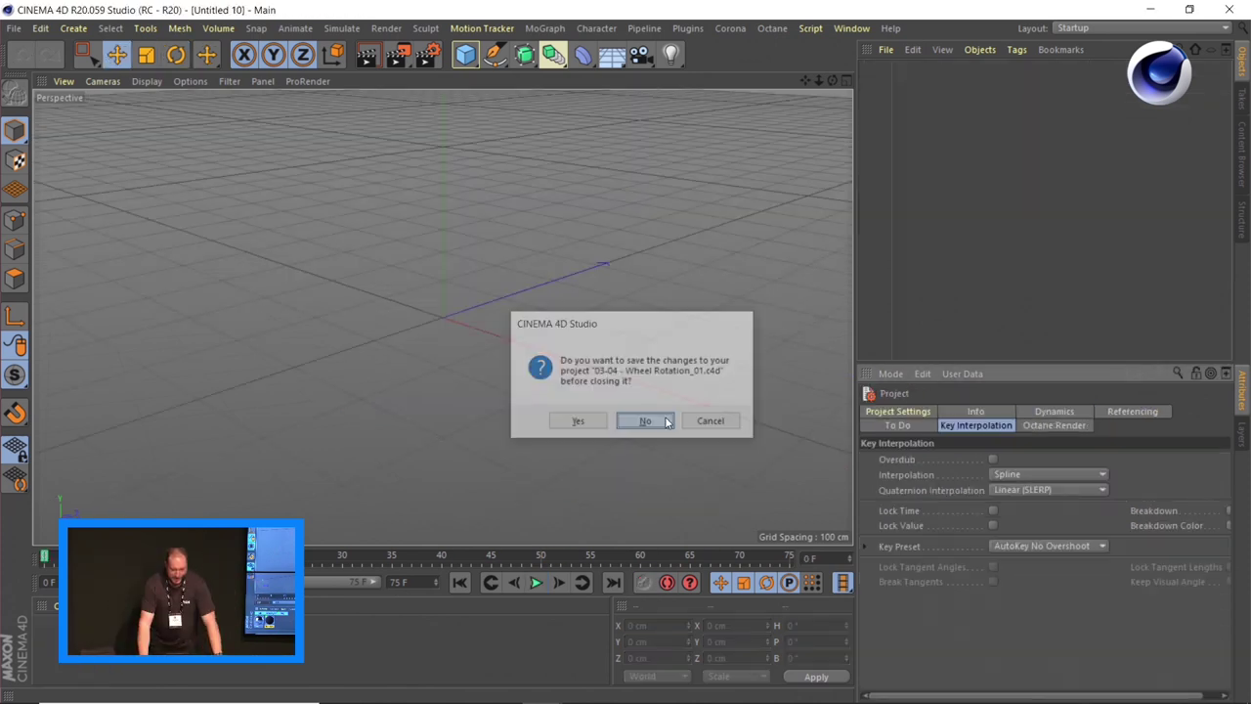
pyautogui.hotkey('ctrl', 'o')
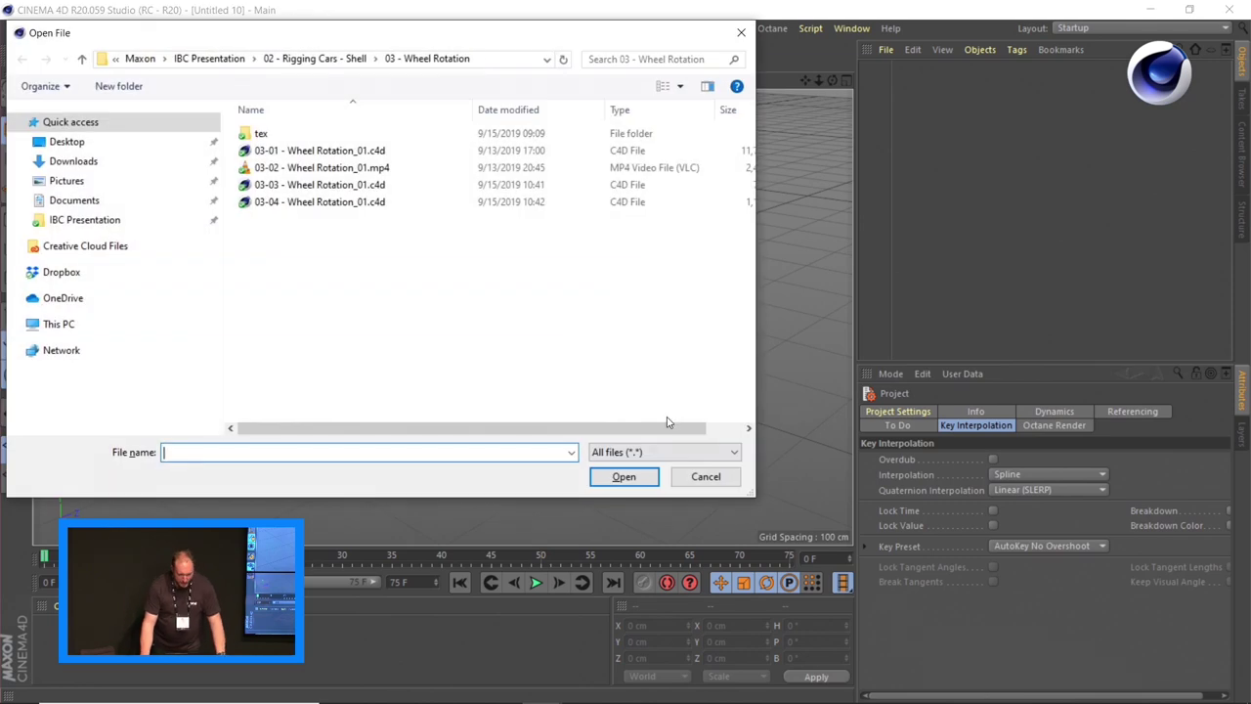
pyautogui.click(342, 58)
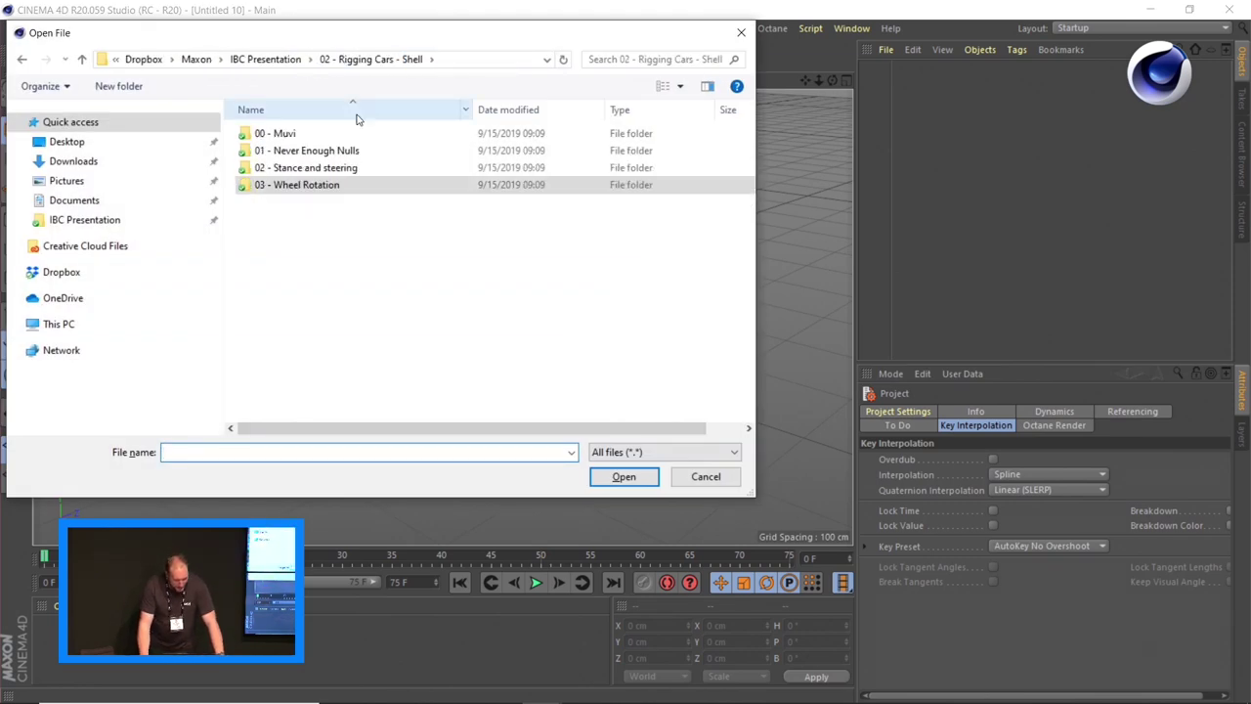
pyautogui.click(298, 61)
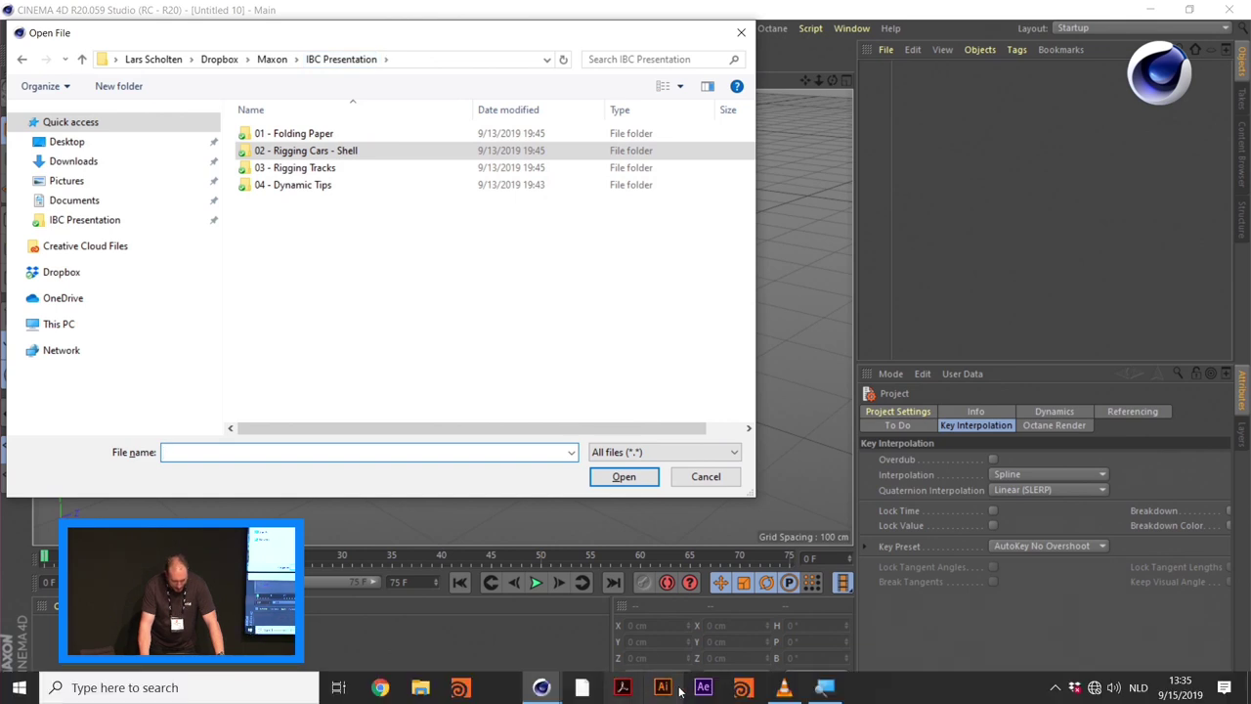
# - Switch to the media player showing the Monaco video
pyautogui.click(784, 687)
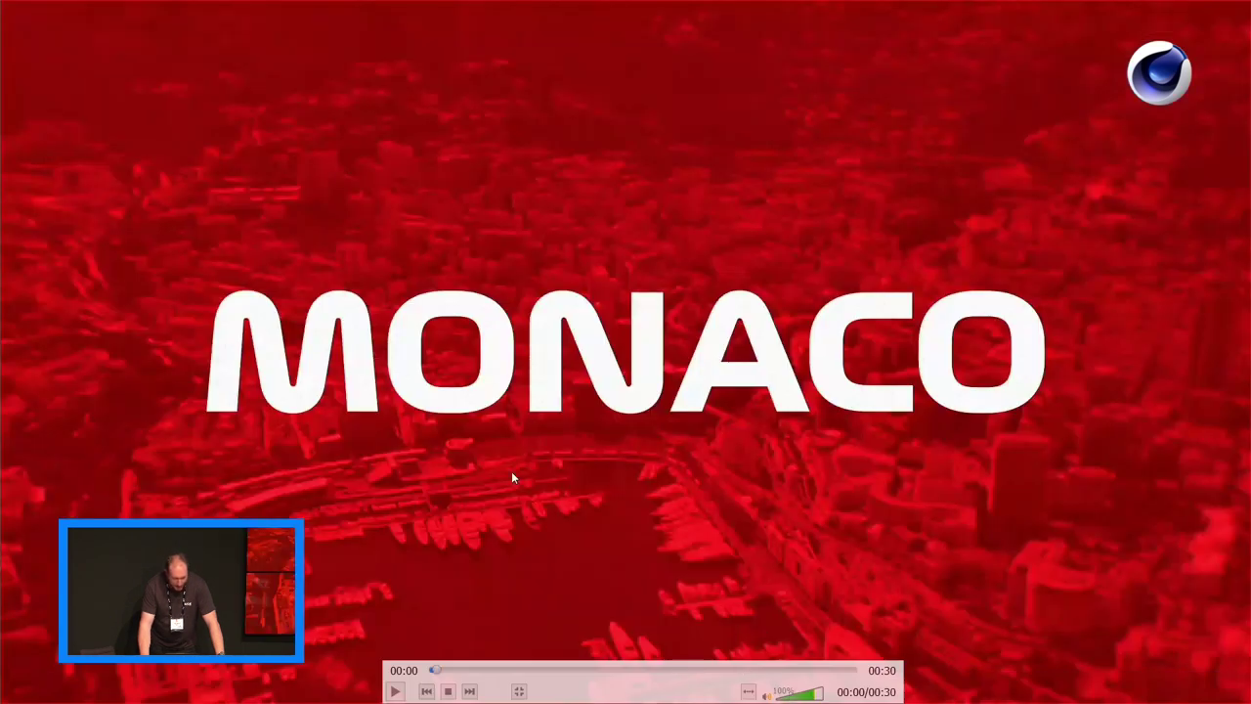
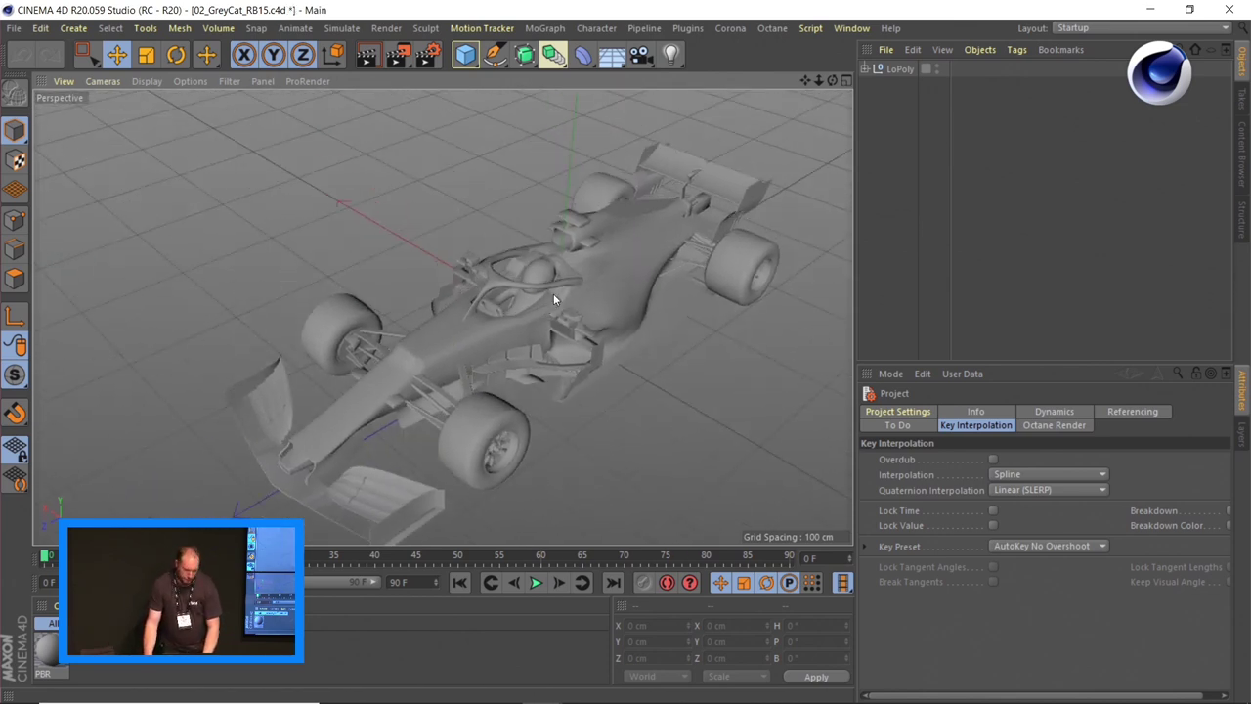
# - Try to rotate the race car's front left wheel, wheel_fl, about its existing axis and undo the rotation
pyautogui.click(634, 275)
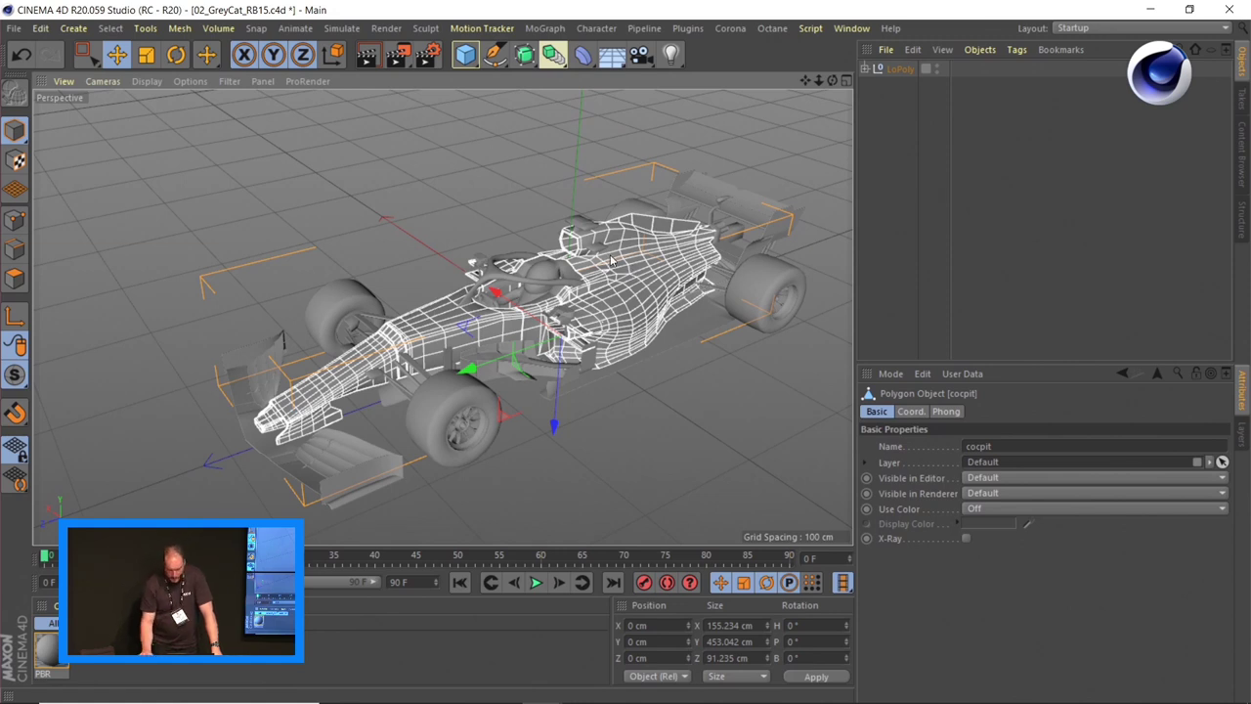
pyautogui.click(410, 415)
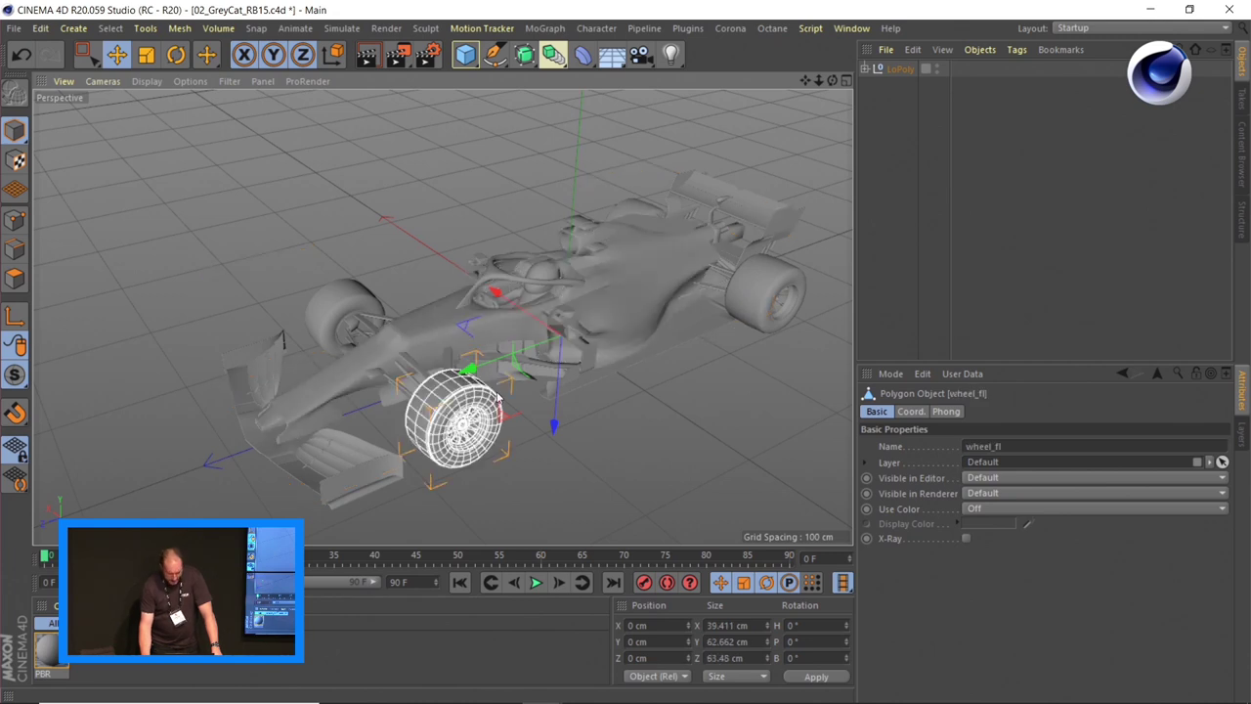
pyautogui.press('r')
pyautogui.moveTo(545, 308); pyautogui.dragTo(547, 276)
pyautogui.hotkey('ctrl', 'z')
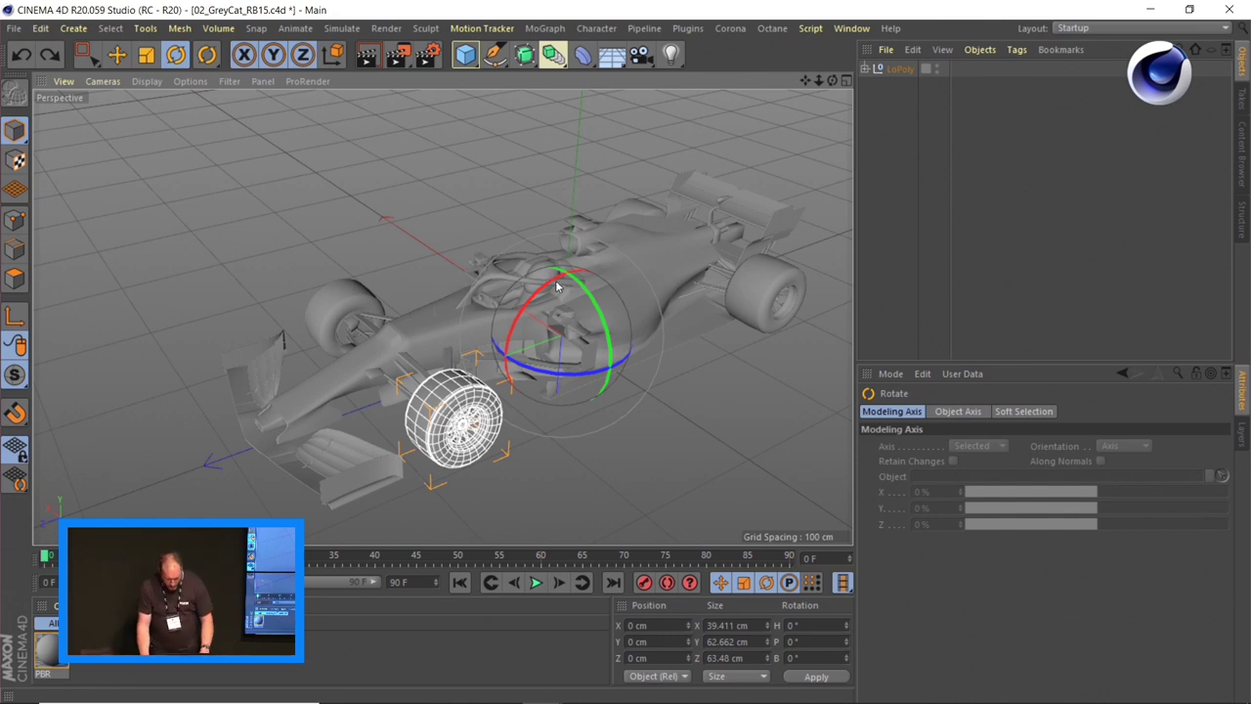
# - Enable axis modification, snap the axis of wheel_fl to the wheel's hub and leave axis modification
pyautogui.keyDown('alt'); pyautogui.moveTo(449, 411); pyautogui.dragTo(548, 351); pyautogui.keyUp('alt')
pyautogui.scroll(8, 605, 296)
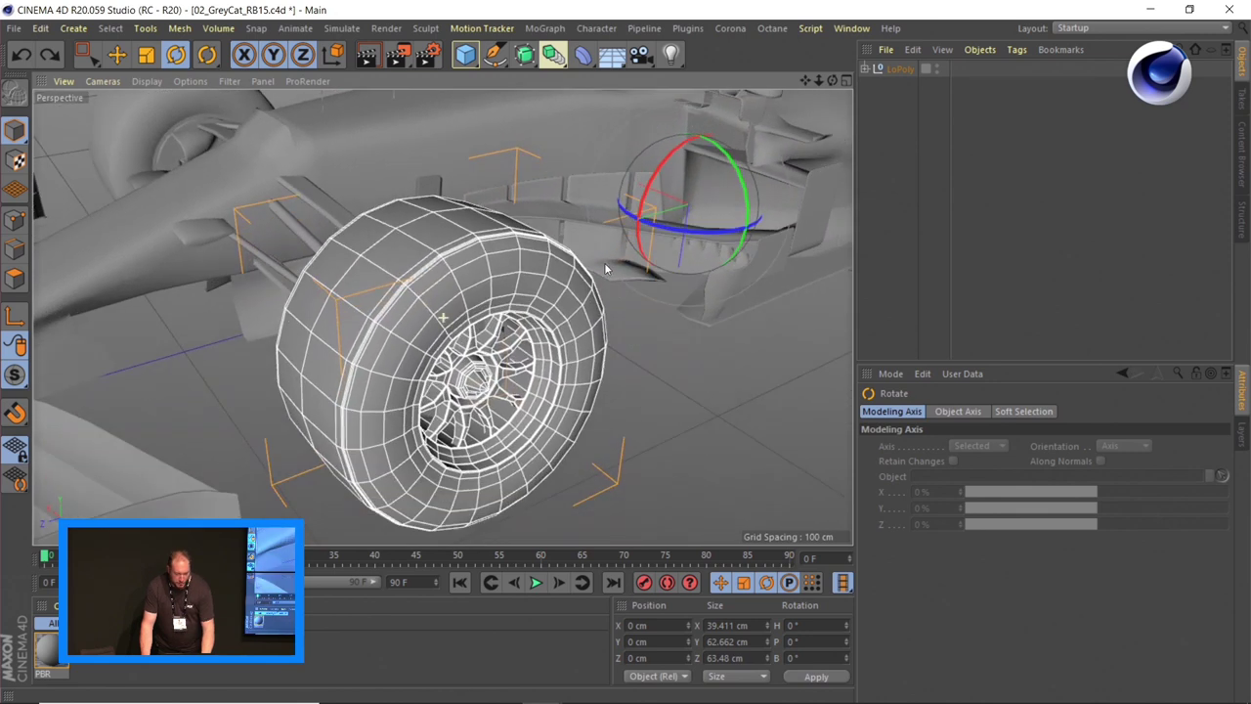
pyautogui.keyDown('alt'); pyautogui.moveTo(630, 362); pyautogui.dragTo(600, 334); pyautogui.keyUp('alt')
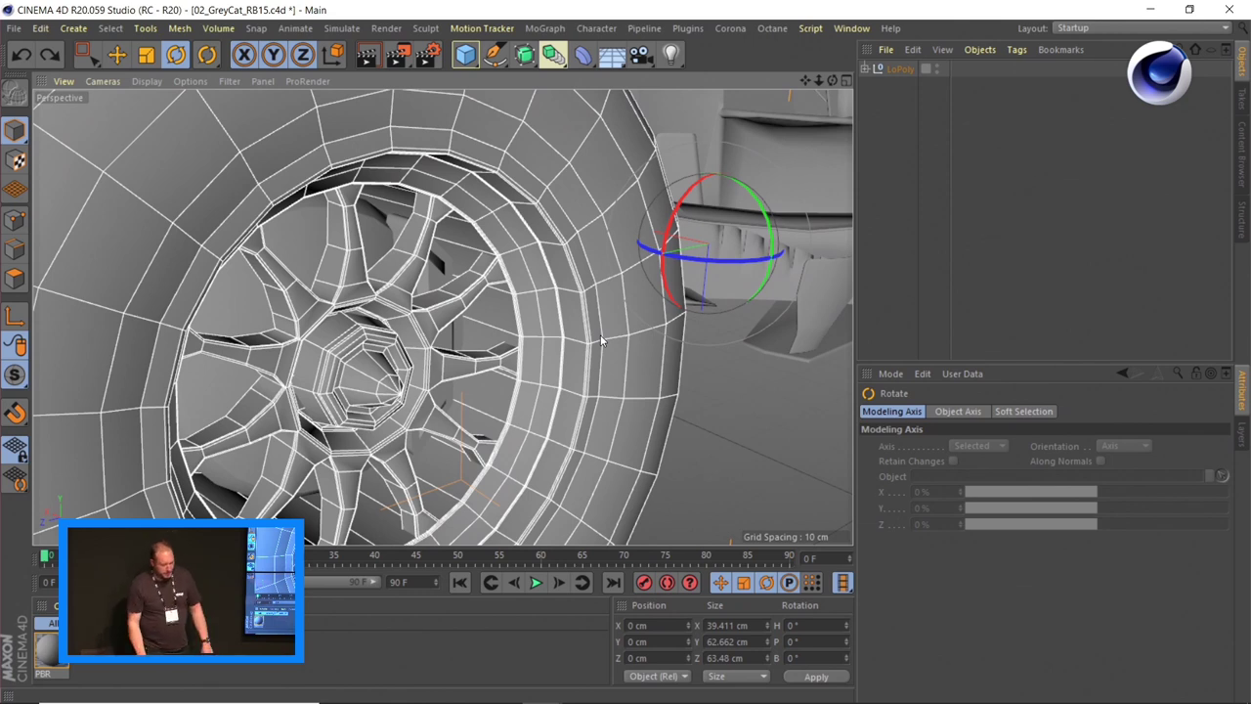
pyautogui.click(14, 315)
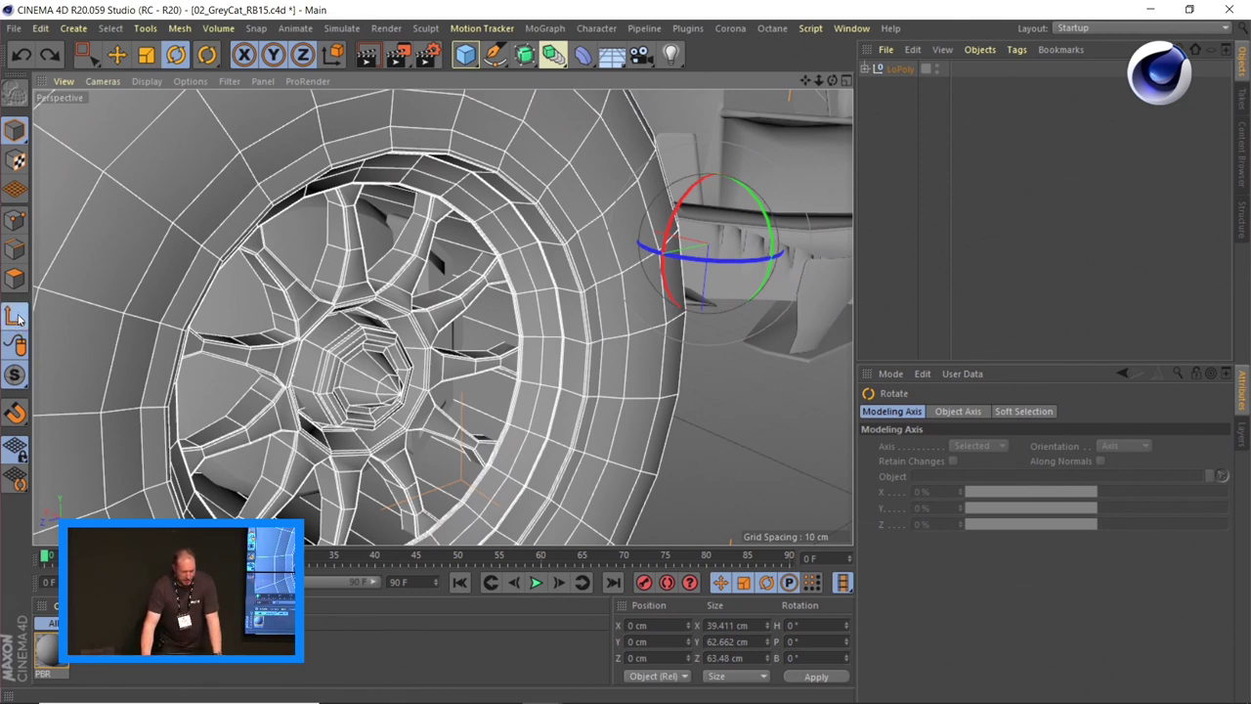
pyautogui.click(401, 396)
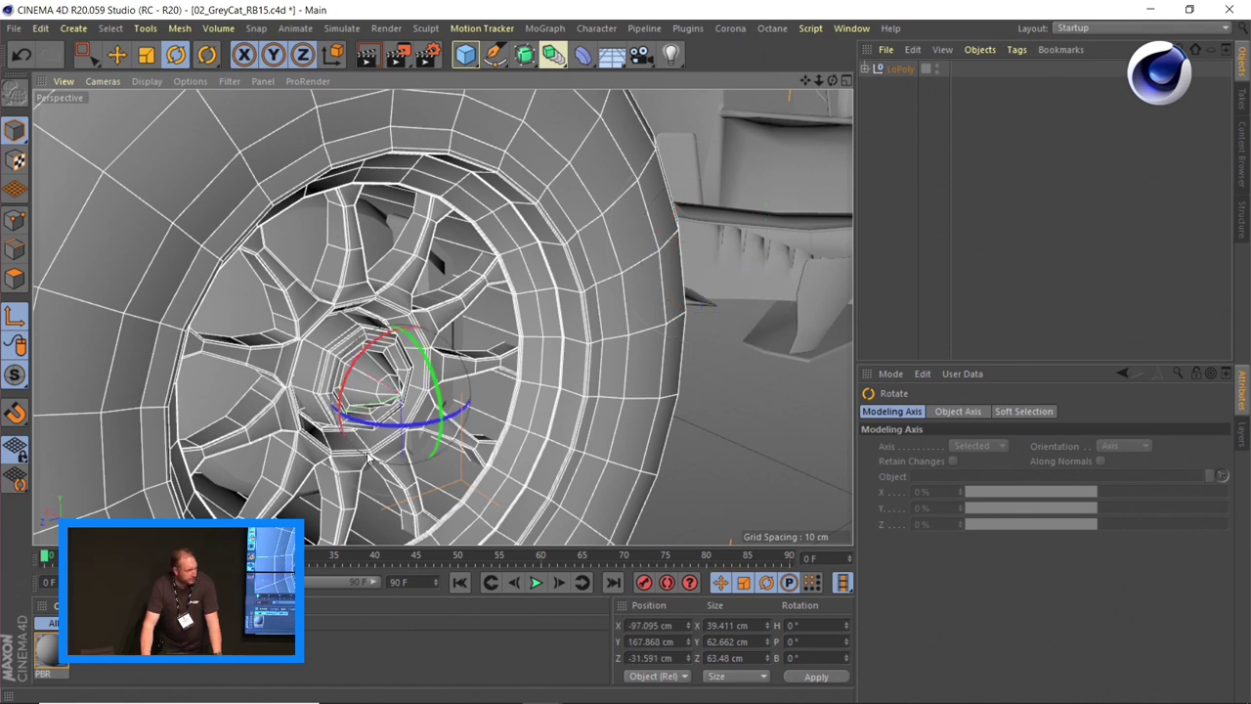
pyautogui.click(15, 314)
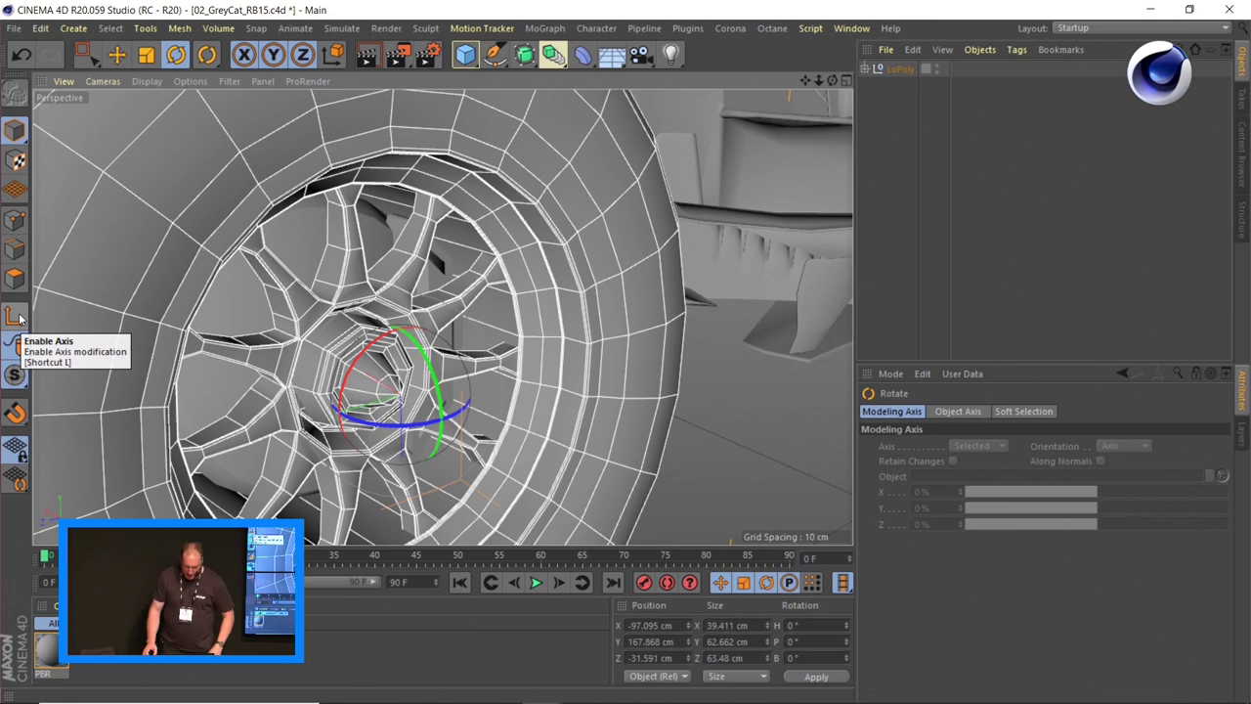
# - Expand the LoPoly hierarchy and reselect the front left wheel, wheel_fl, in Model mode
pyautogui.hotkey('ctrl', 'z')
pyautogui.hotkey('ctrl', 'z')
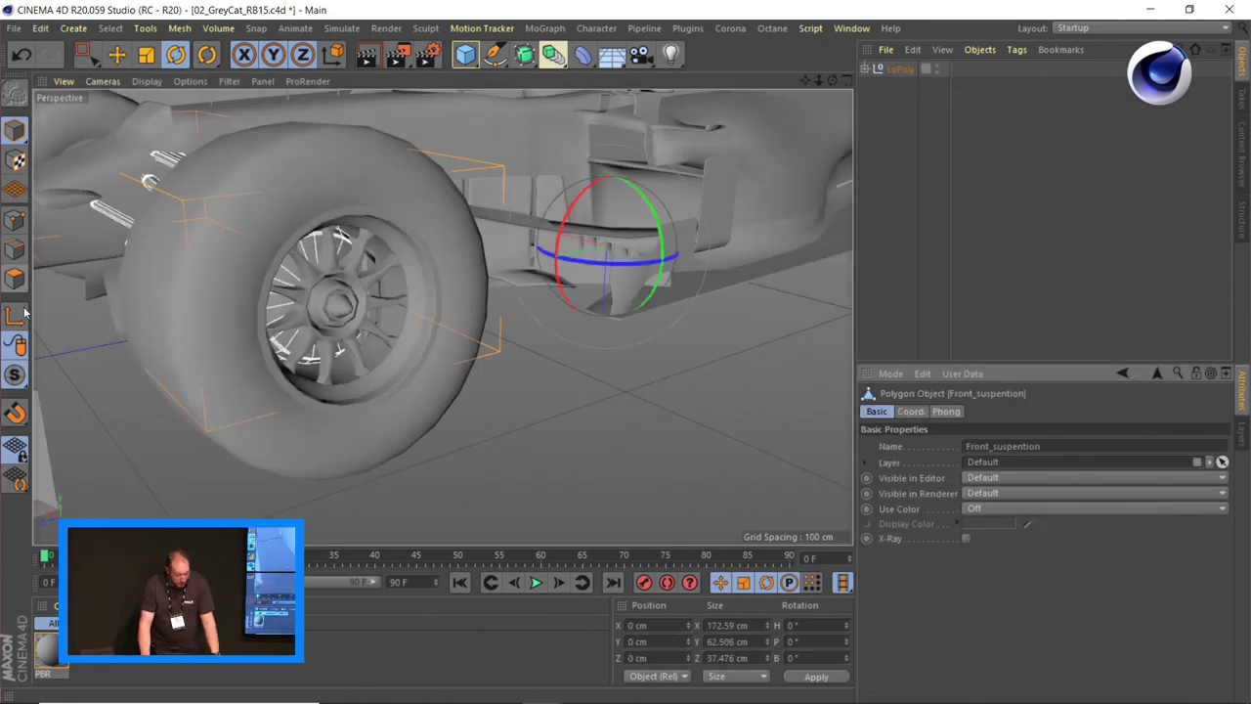
pyautogui.click(865, 69)
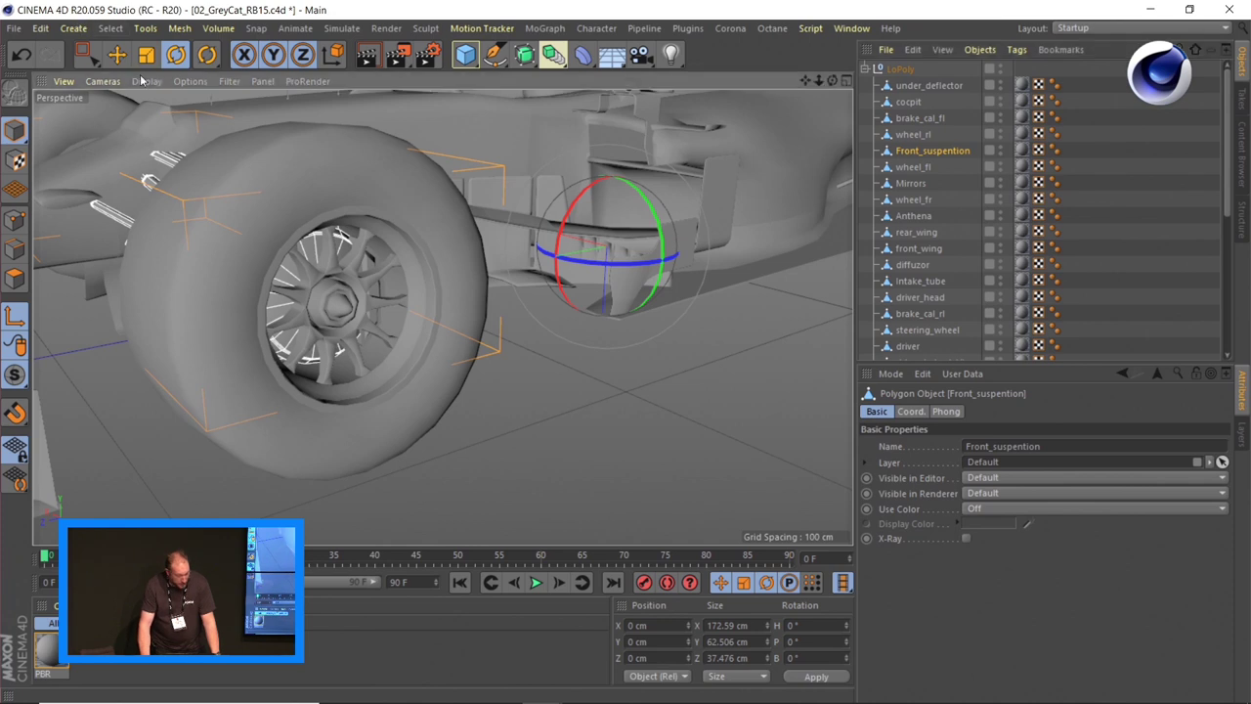
pyautogui.hotkey('ctrl', 'z')
pyautogui.hotkey('ctrl', 'z')
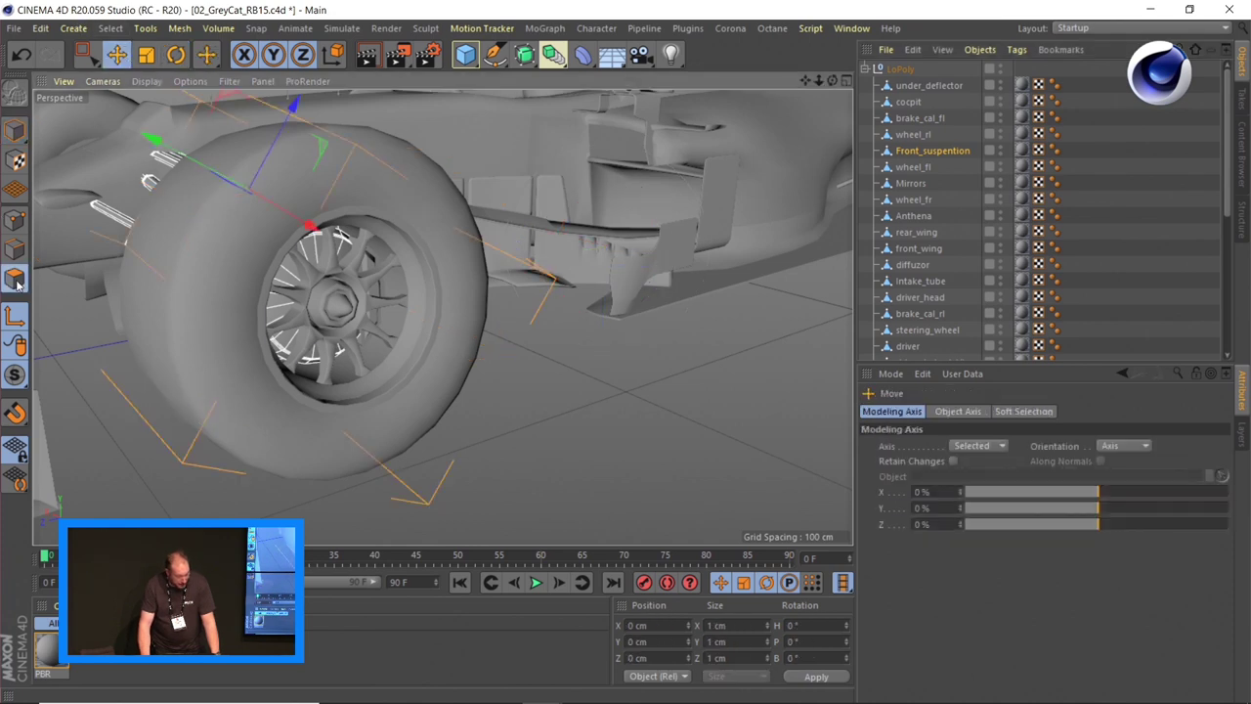
pyautogui.click(16, 280)
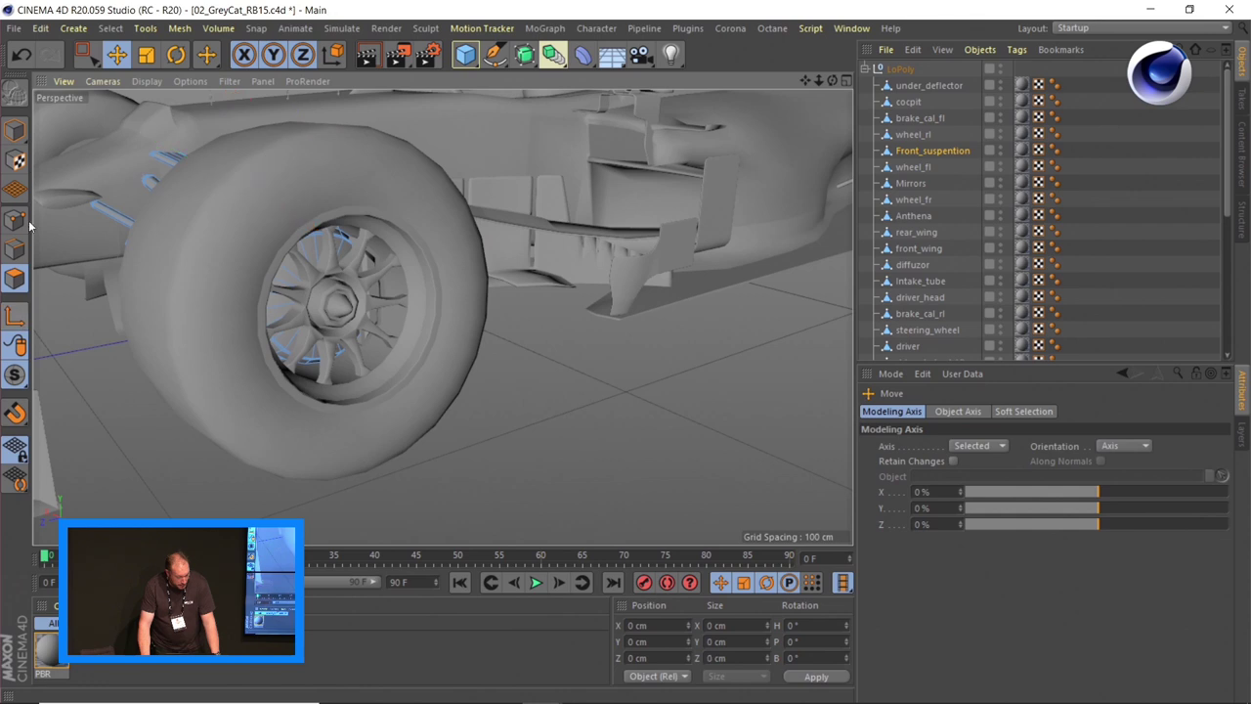
pyautogui.click(15, 132)
pyautogui.click(506, 471)
pyautogui.click(460, 374)
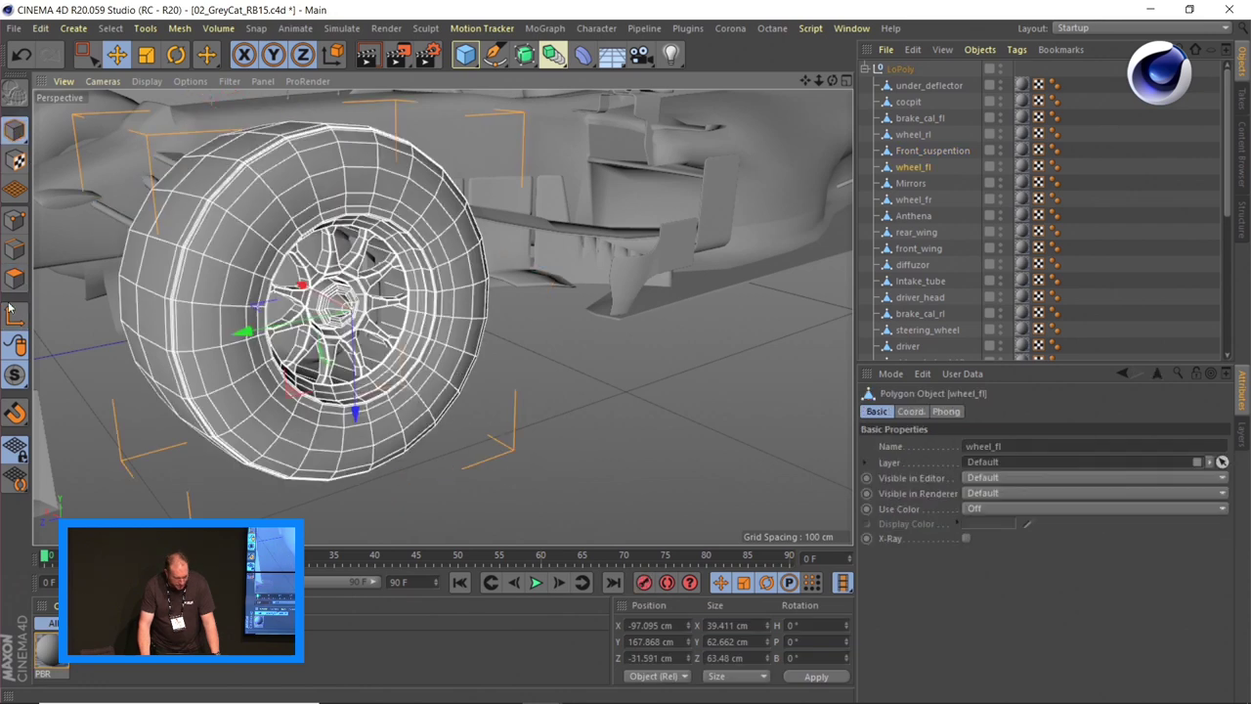
# - Enable axis modification and try snapping the axis of wheel_fl to different points on the tyre
pyautogui.click(14, 313)
pyautogui.hotkey('ctrl', 'z')
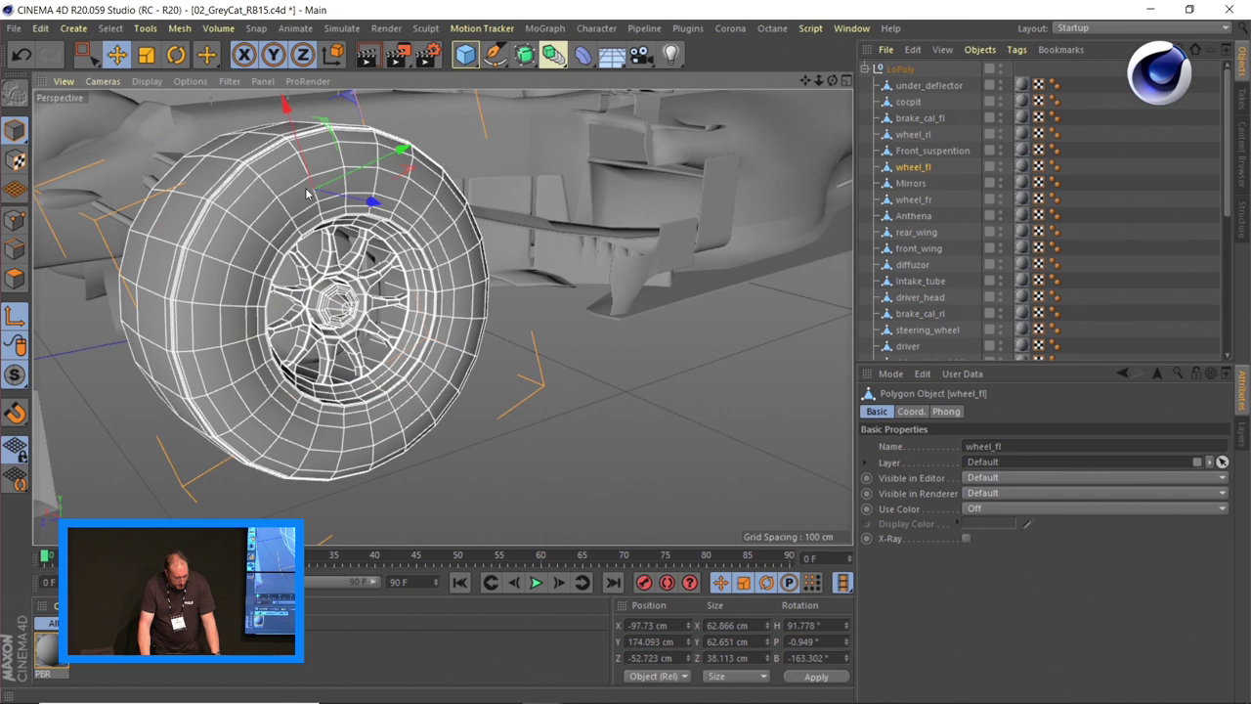
pyautogui.moveTo(301, 195); pyautogui.dragTo(252, 182)
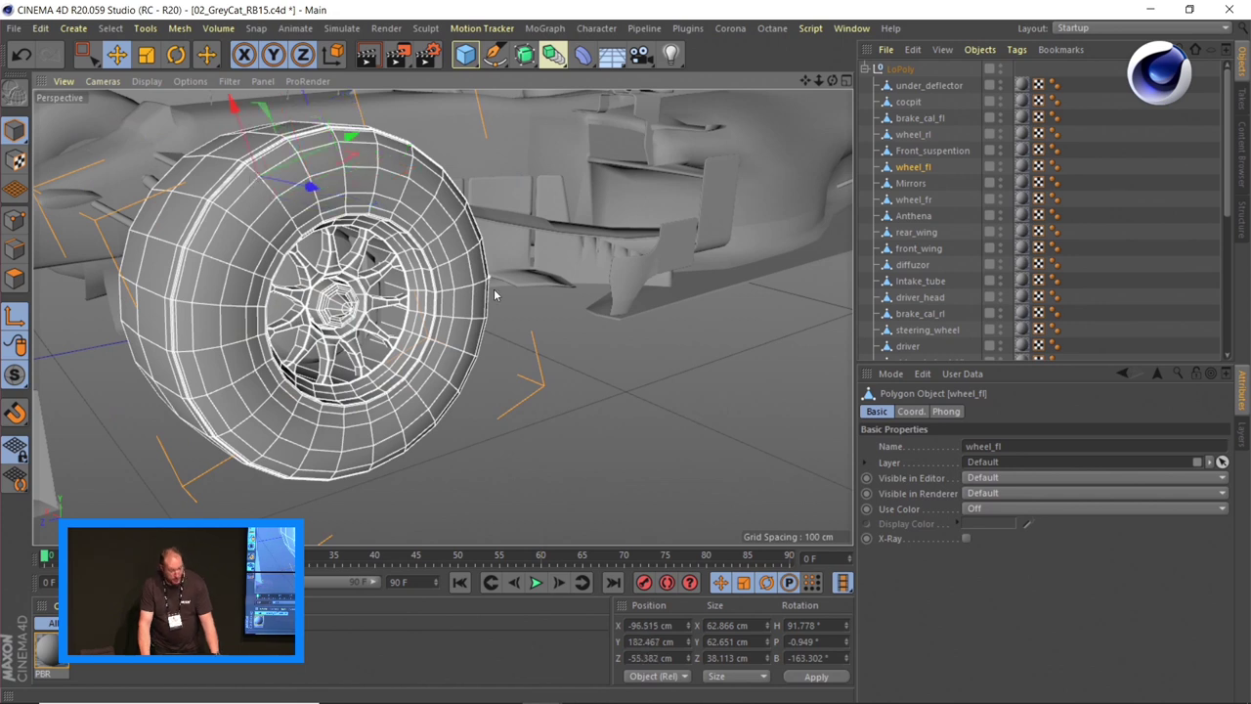
pyautogui.hotkey('ctrl', 'z')
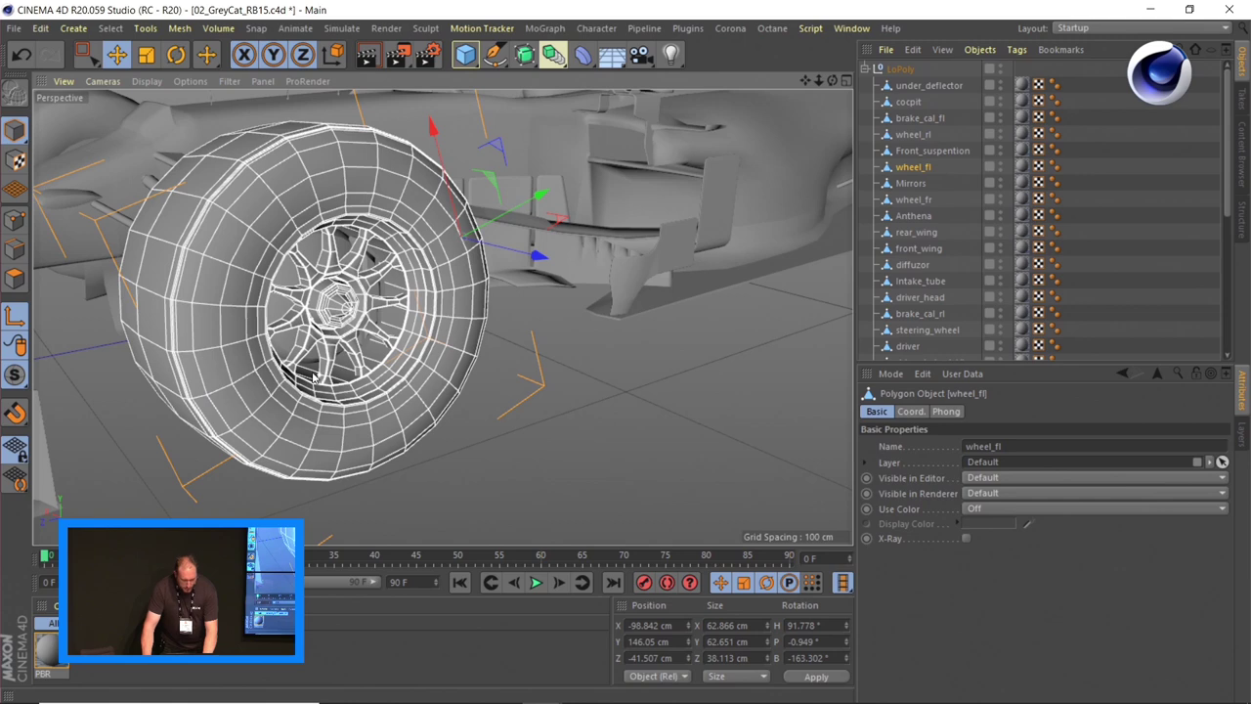
# - Snap the axis of wheel_fl onto the centre of the wheel's hub
pyautogui.scroll(10, 313, 376)
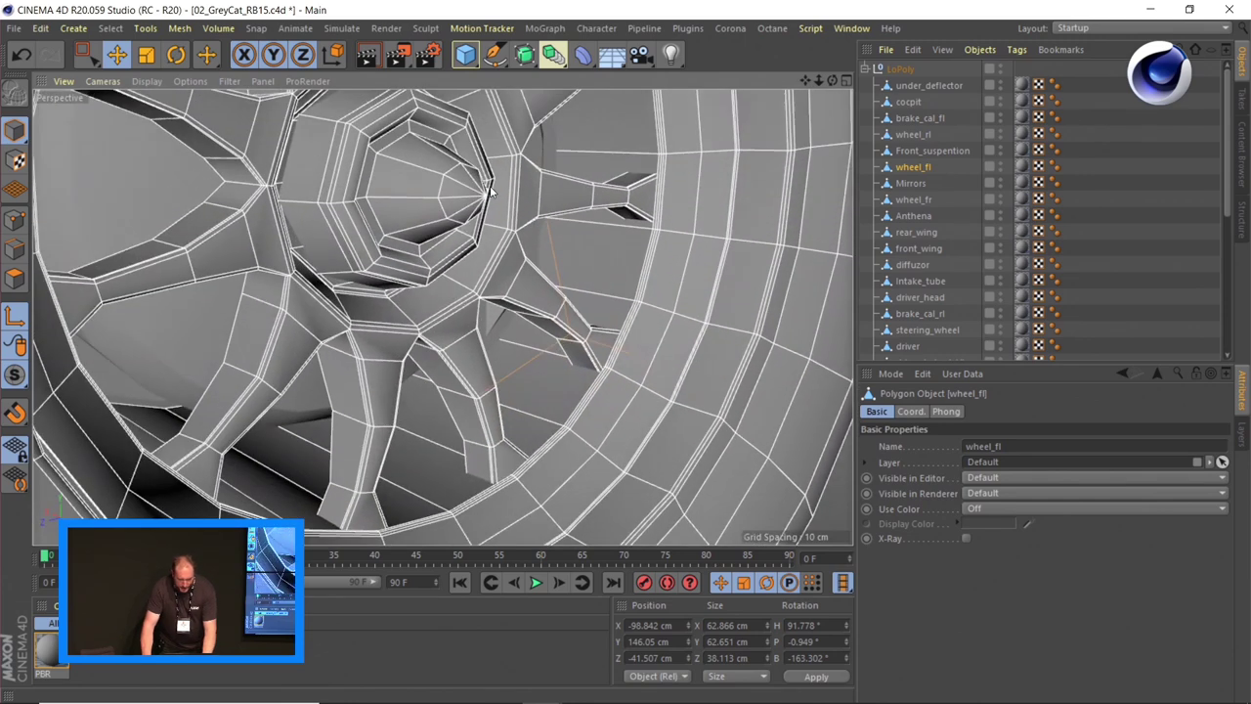
pyautogui.keyDown('alt'); pyautogui.moveTo(491, 192); pyautogui.dragTo(516, 309); pyautogui.keyUp('alt')
pyautogui.scroll(-8, 419, 354)
# - Try rotating wheel_fl about its snapped axis and undo the rotation
pyautogui.press('r')
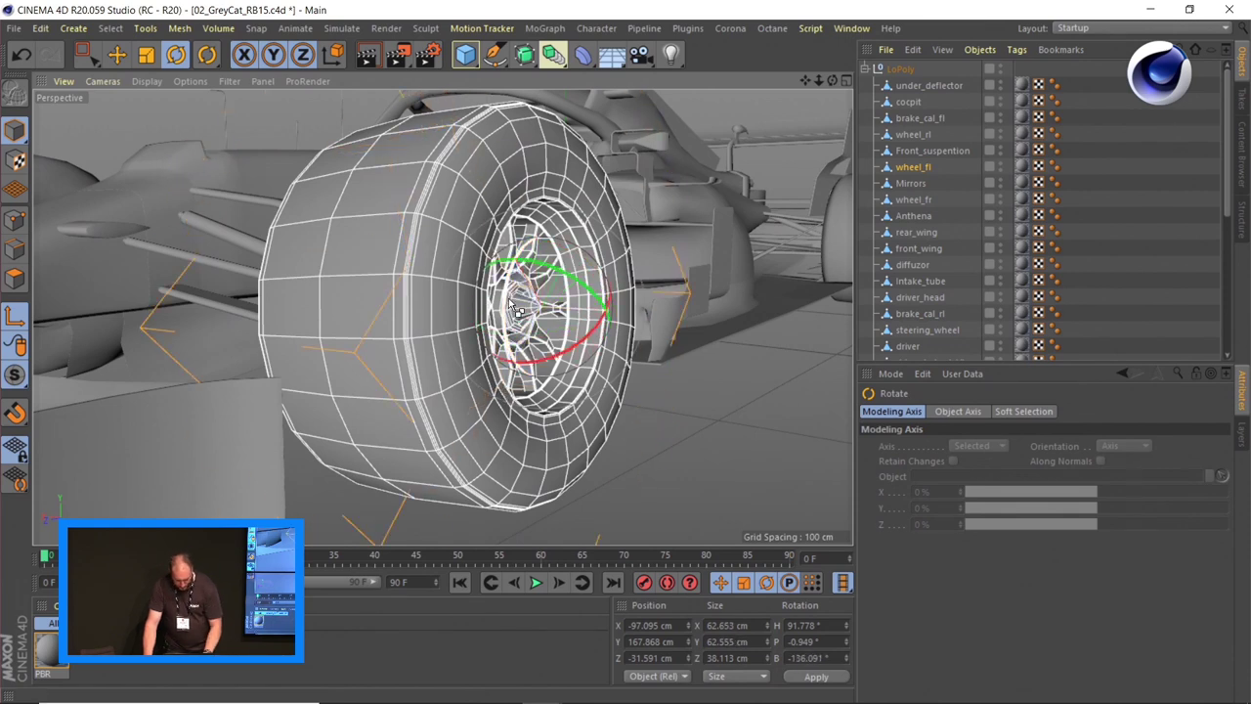
pyautogui.hotkey('ctrl', 'z')
pyautogui.moveTo(505, 266); pyautogui.dragTo(528, 183)
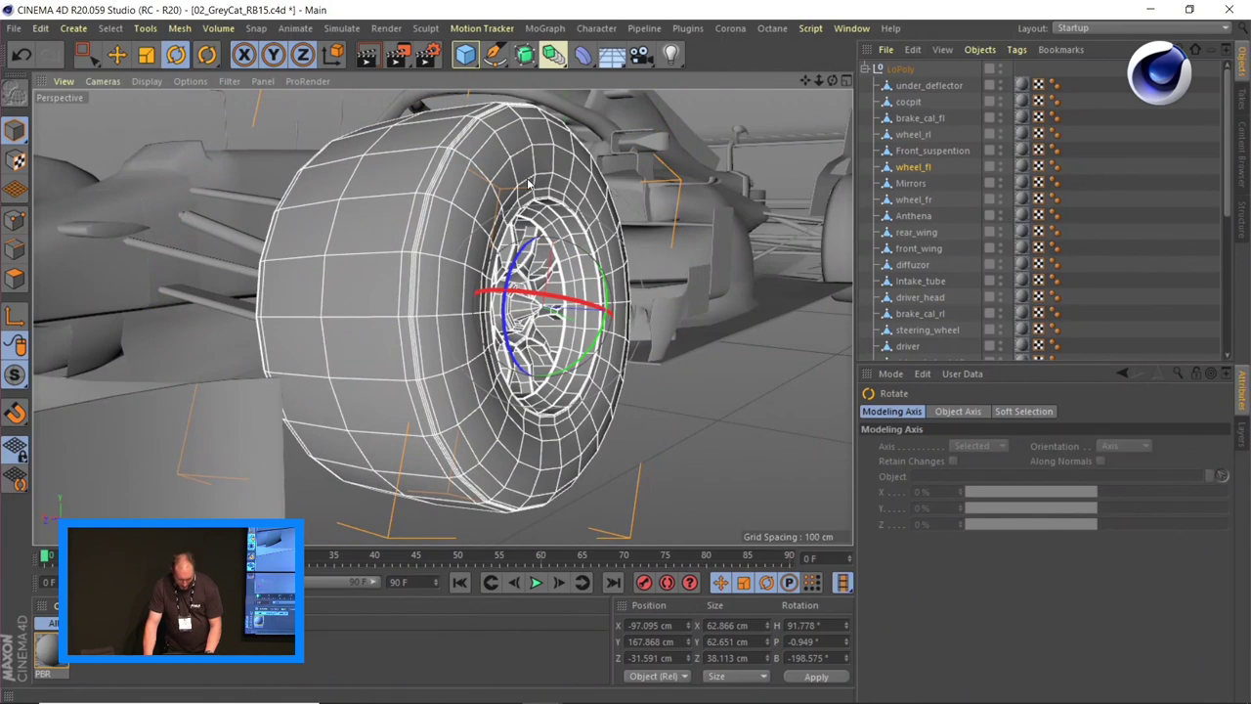
pyautogui.hotkey('ctrl', 'z')
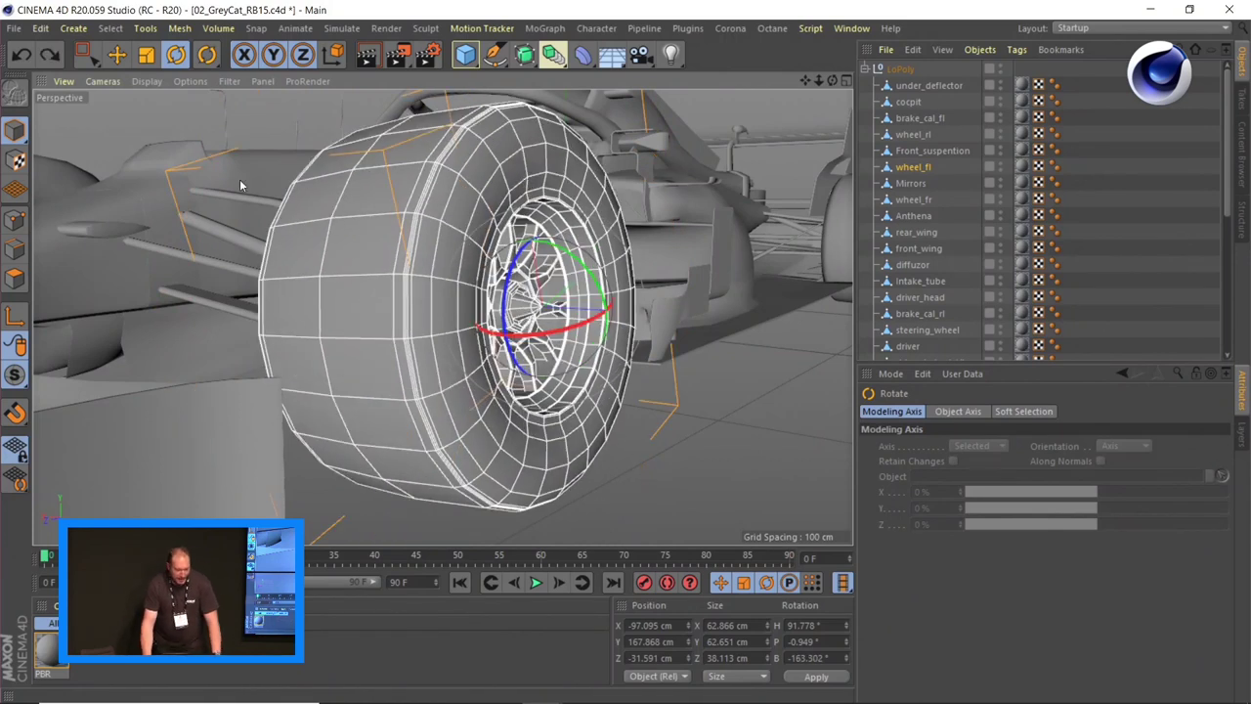
# - Switch to edge editing and loop-select the edge ring running around the tread of wheel_fl
pyautogui.click(15, 249)
pyautogui.press('u')
pyautogui.press('l')
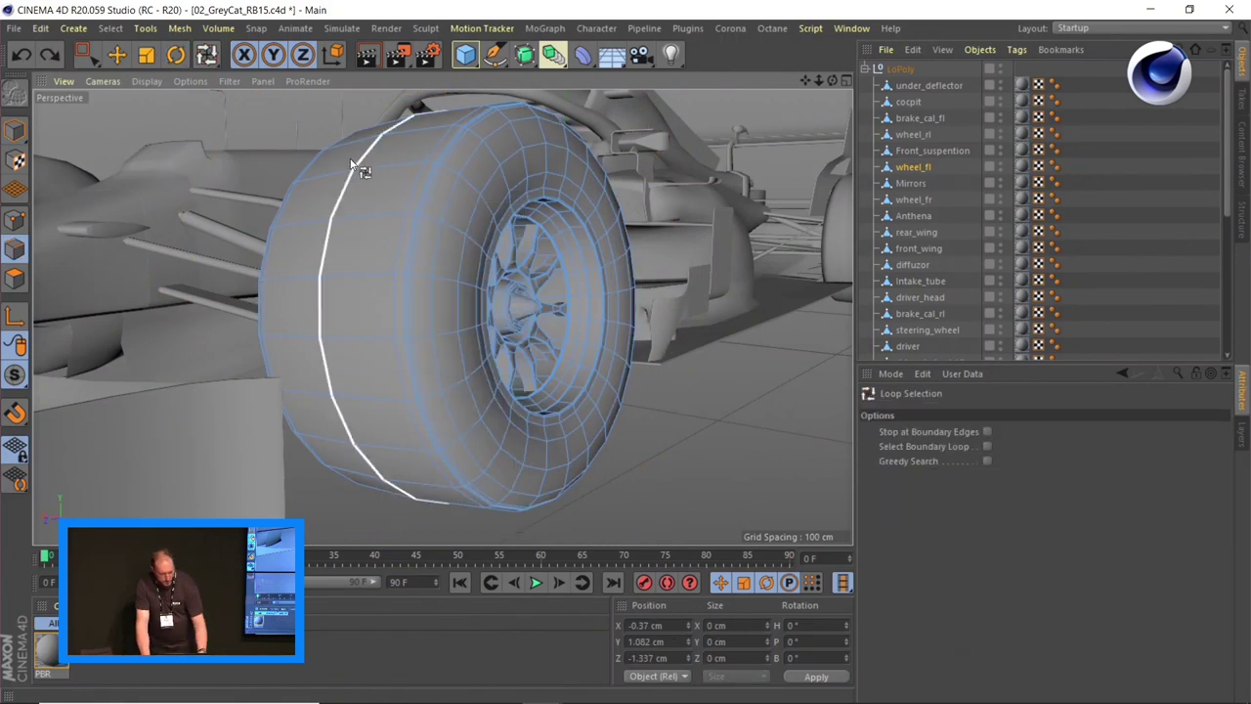
pyautogui.click(348, 198)
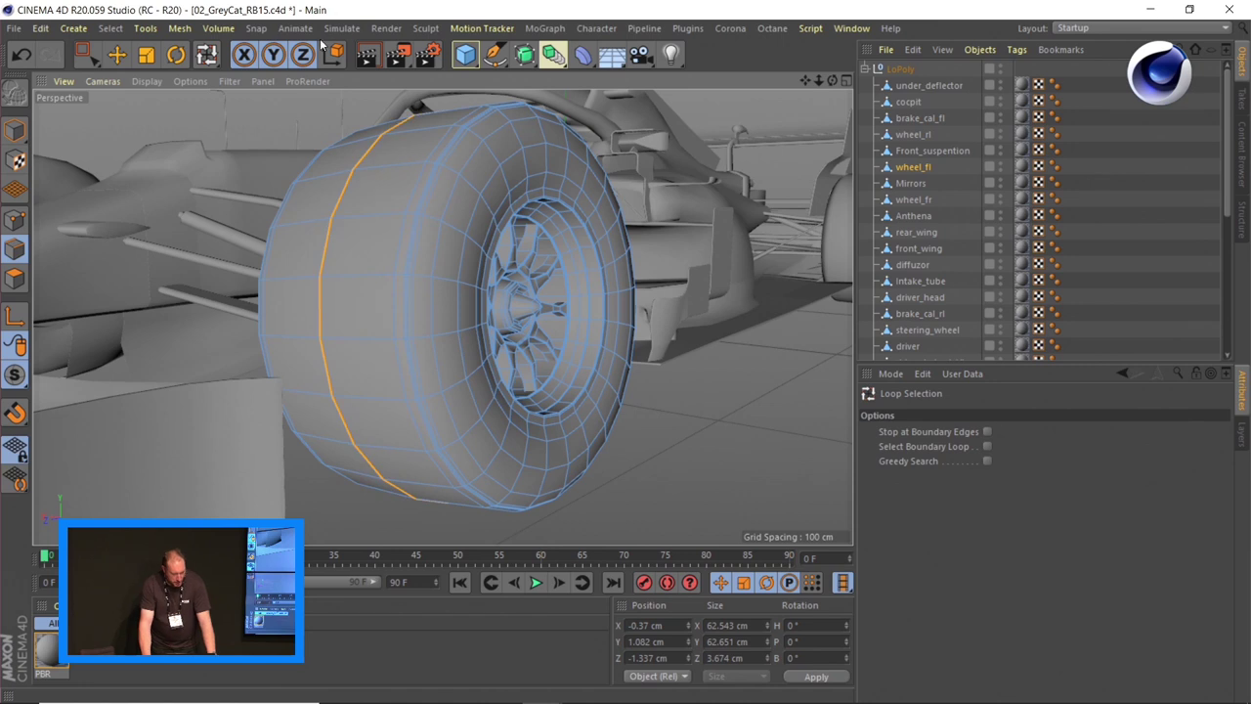
# - Run Axis Center on wheel_fl with Alignment enabled, Axis set to Y and Alignment set to Selected Edge, then close the tool
pyautogui.click(76, 28)
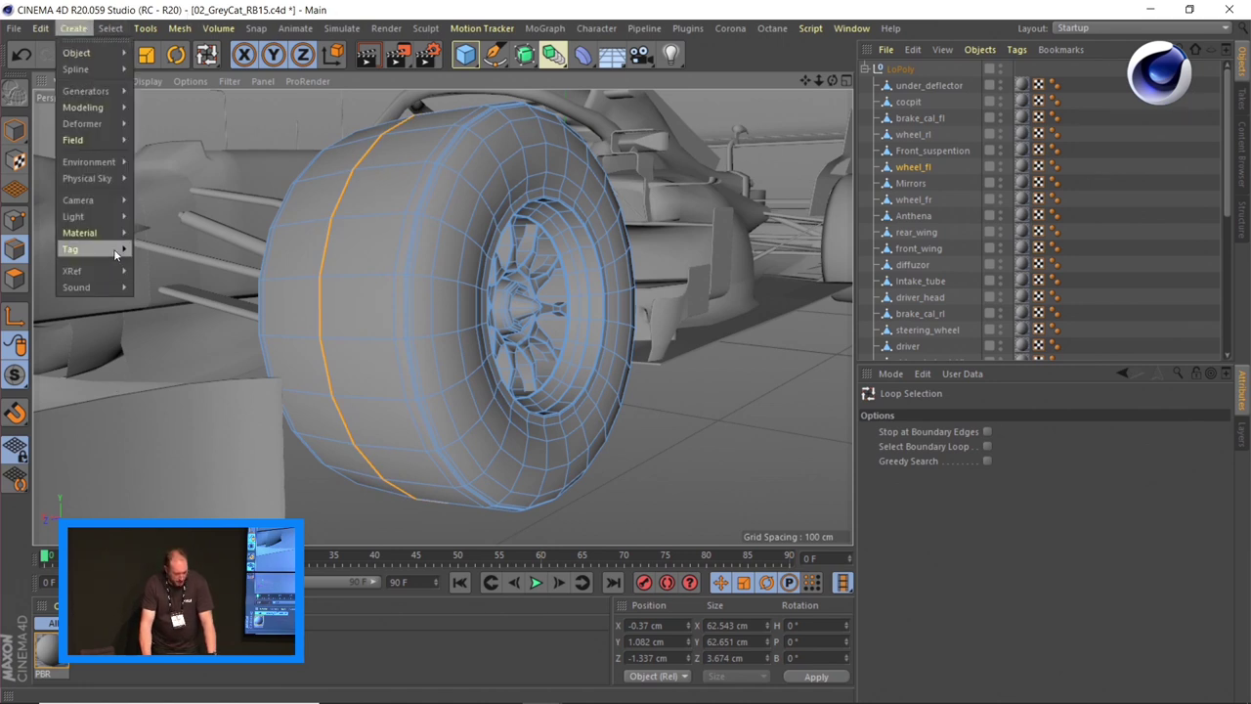
pyautogui.moveTo(108, 245)
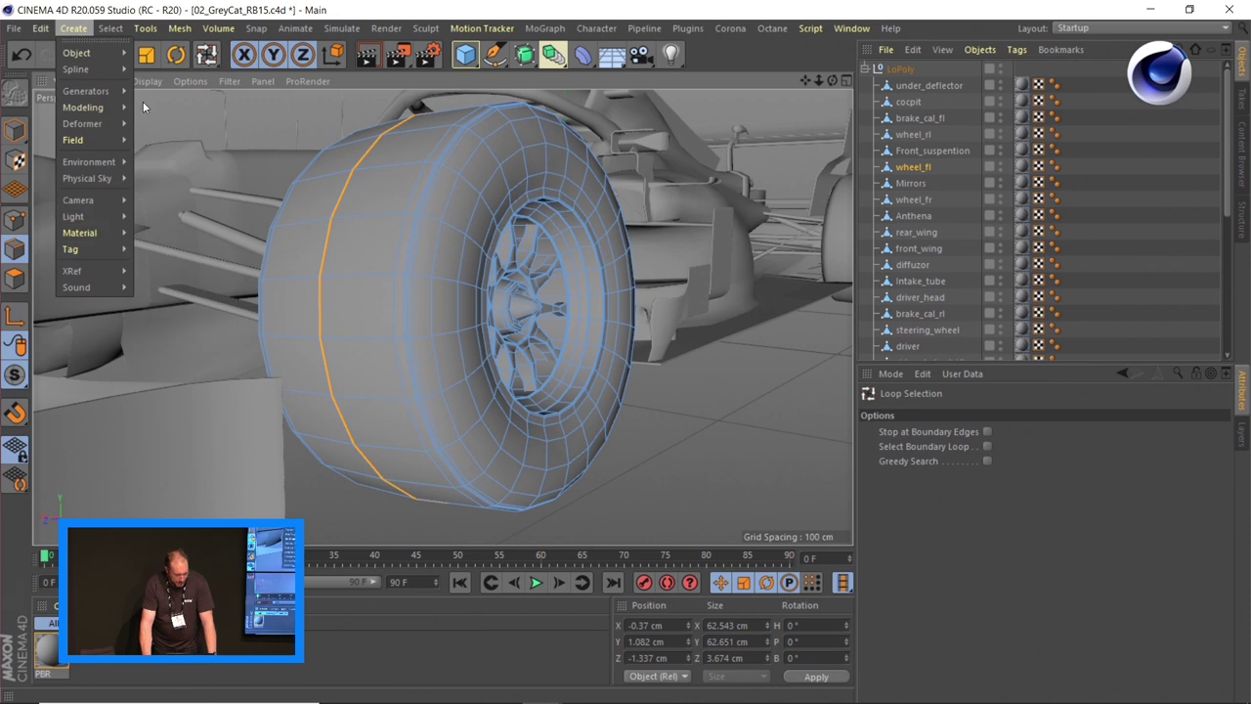
pyautogui.moveTo(191, 39)
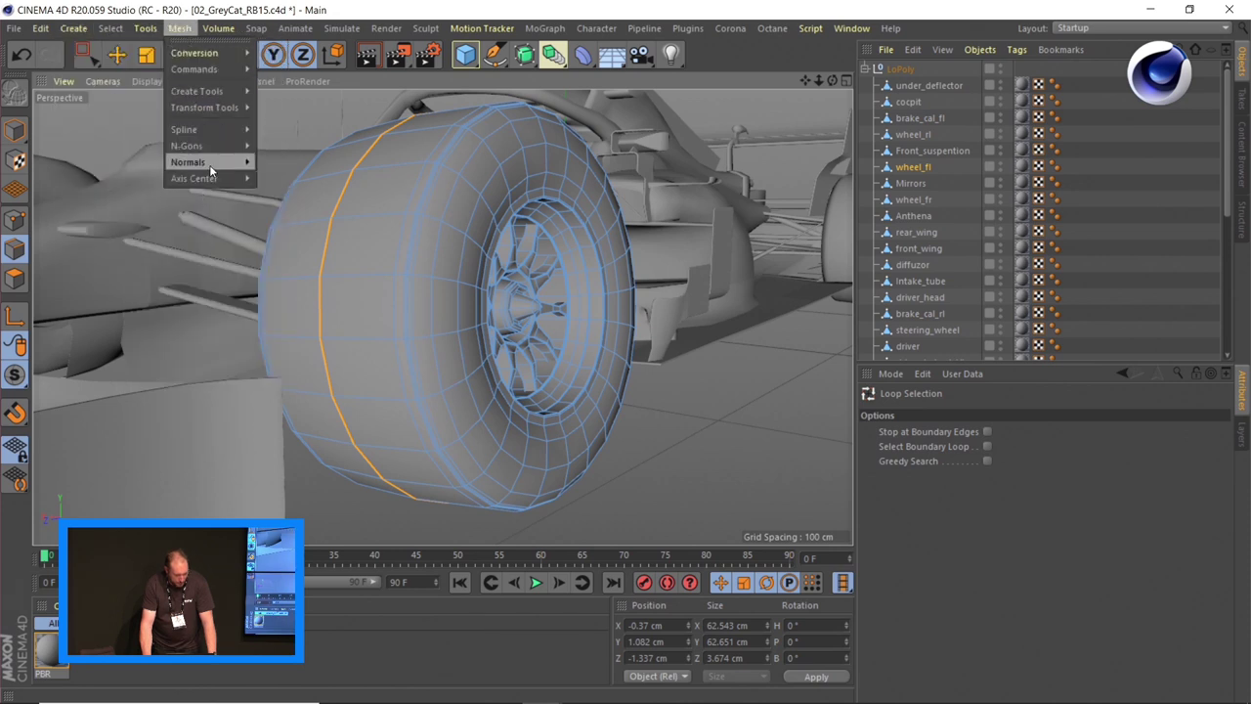
pyautogui.moveTo(200, 178)
pyautogui.click(309, 183)
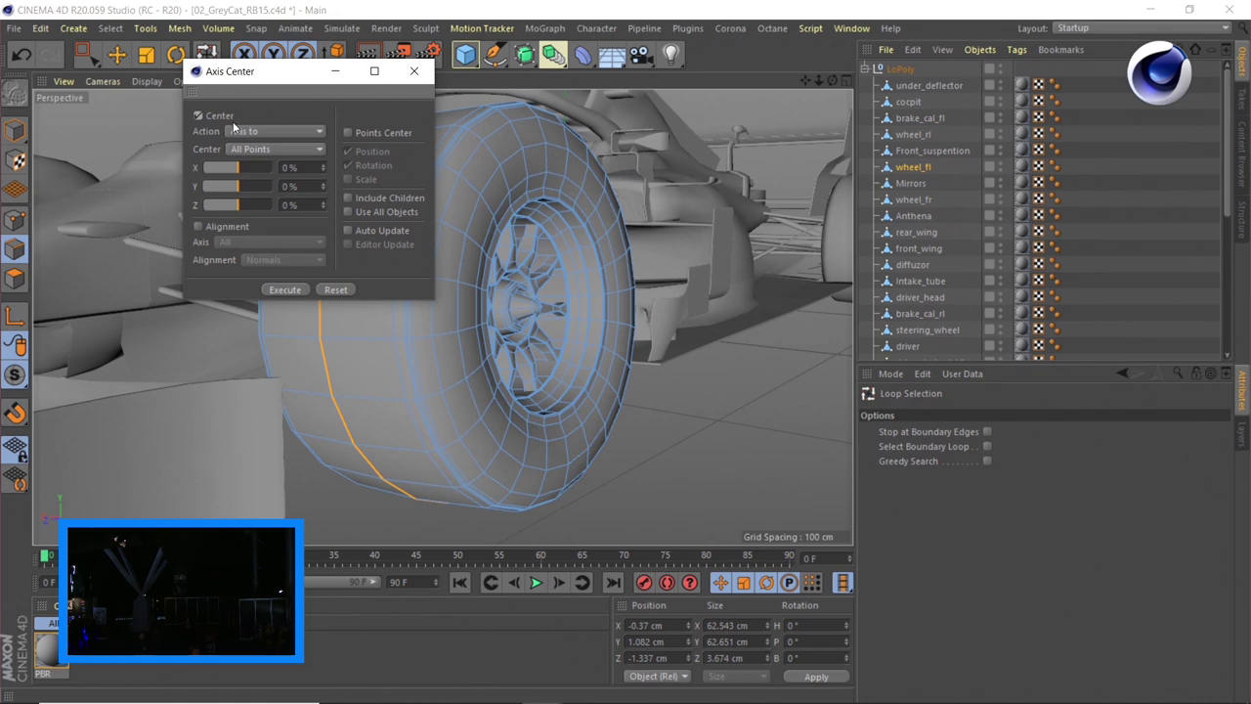
pyautogui.click(232, 225)
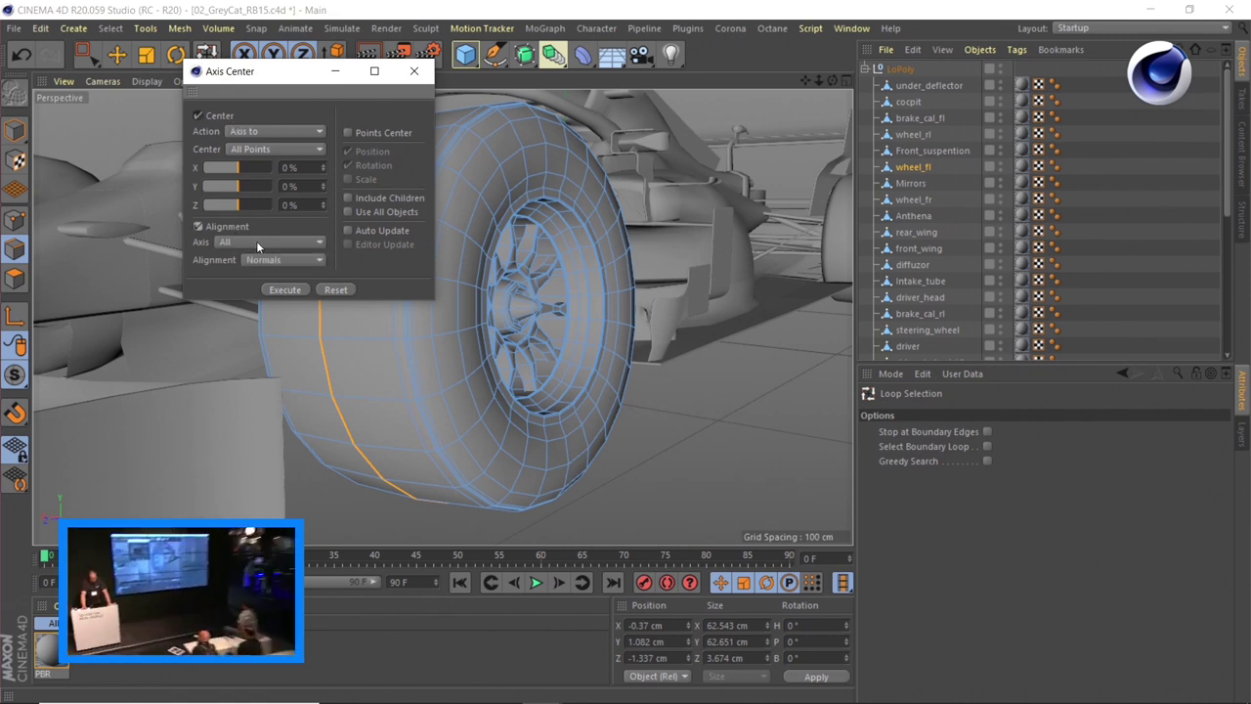
pyautogui.click(256, 241)
pyautogui.click(258, 283)
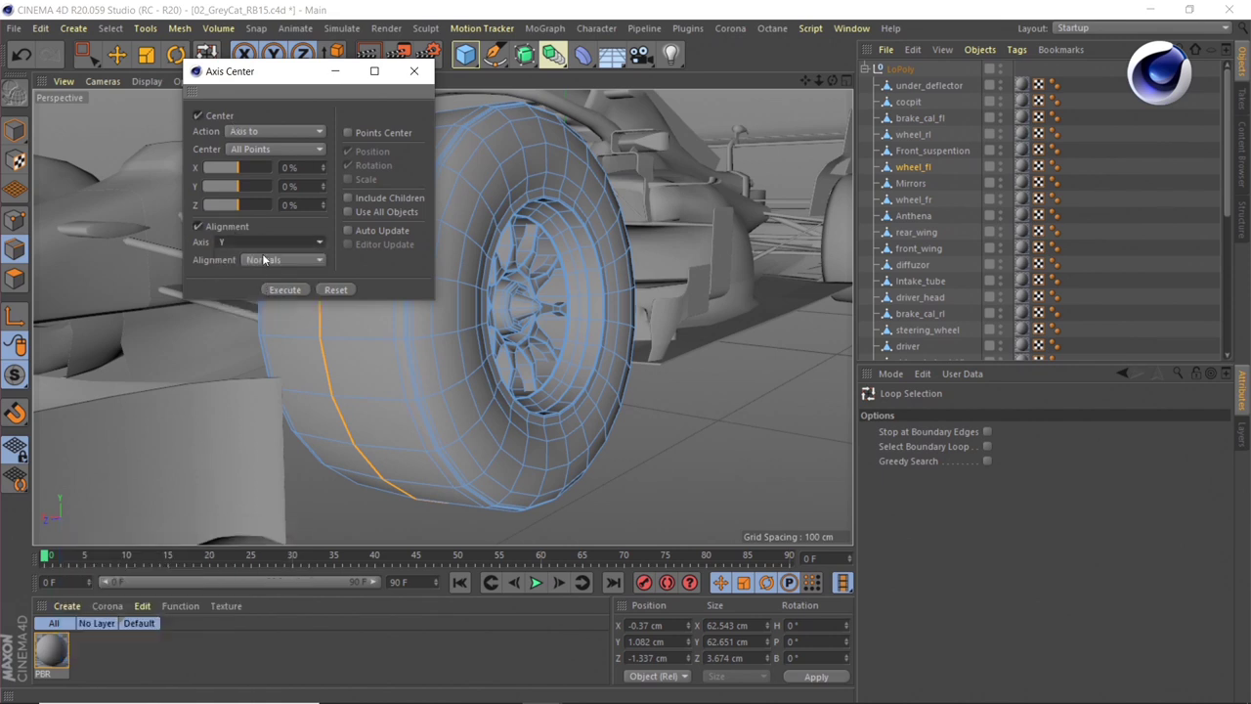
pyautogui.click(263, 259)
pyautogui.click(282, 292)
pyautogui.click(286, 290)
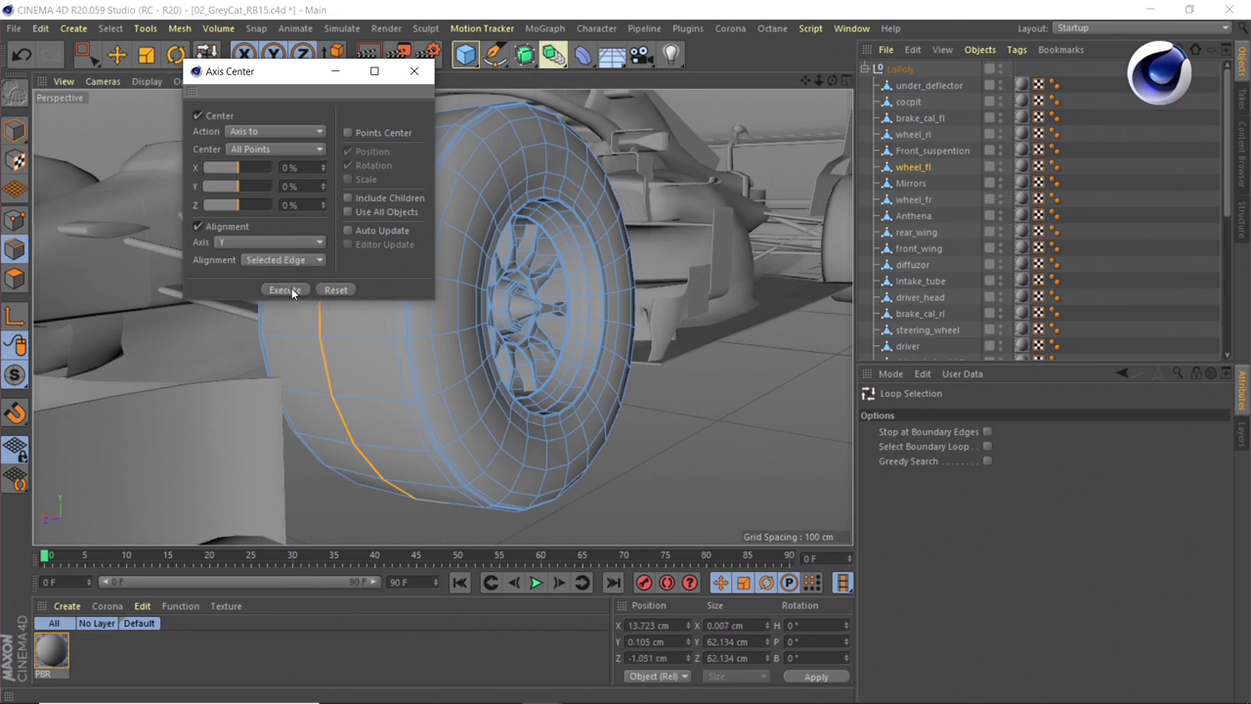
pyautogui.click(413, 70)
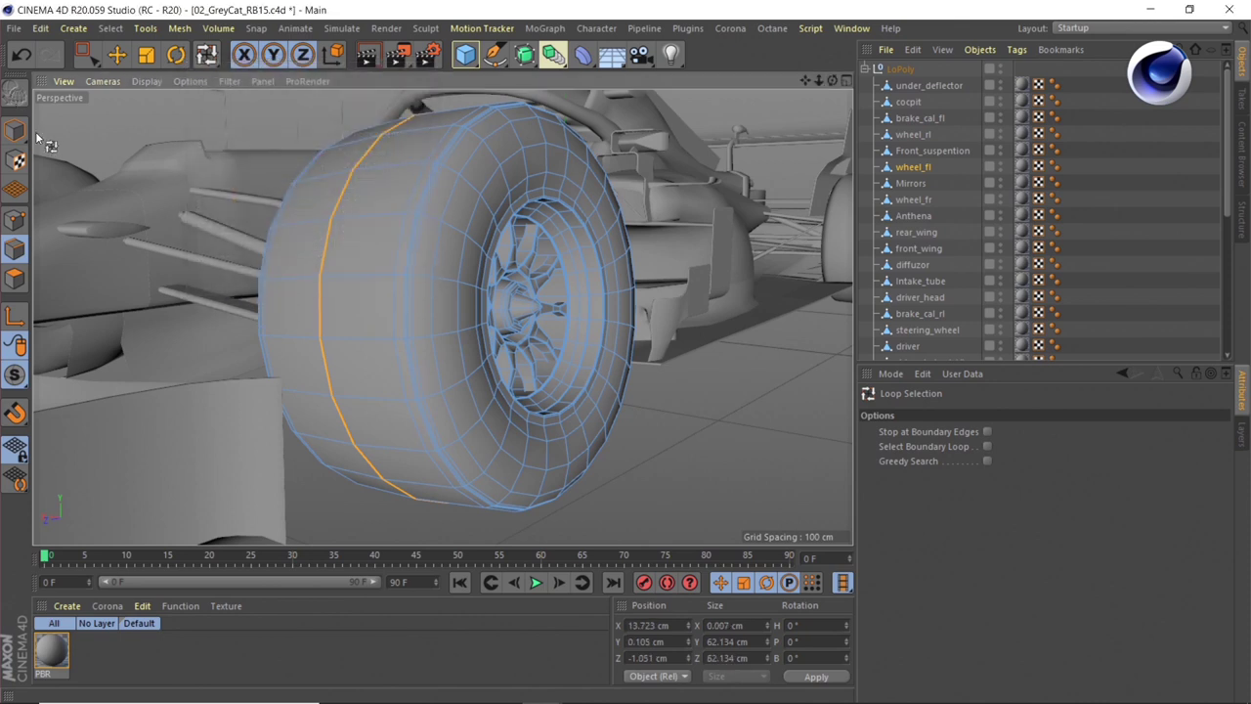
# - Return to Model mode and rotate wheel_fl about its realigned red axis, viewing it on the whole car
pyautogui.click(15, 130)
pyautogui.click(117, 54)
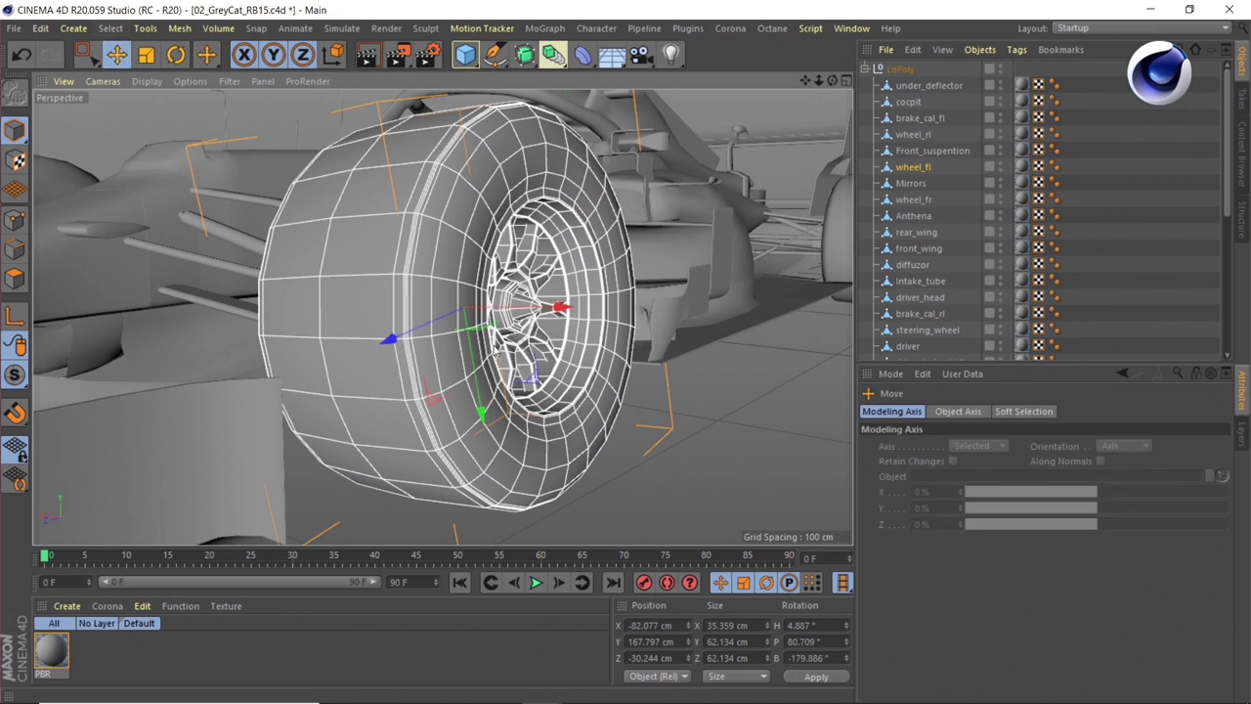
pyautogui.press('r')
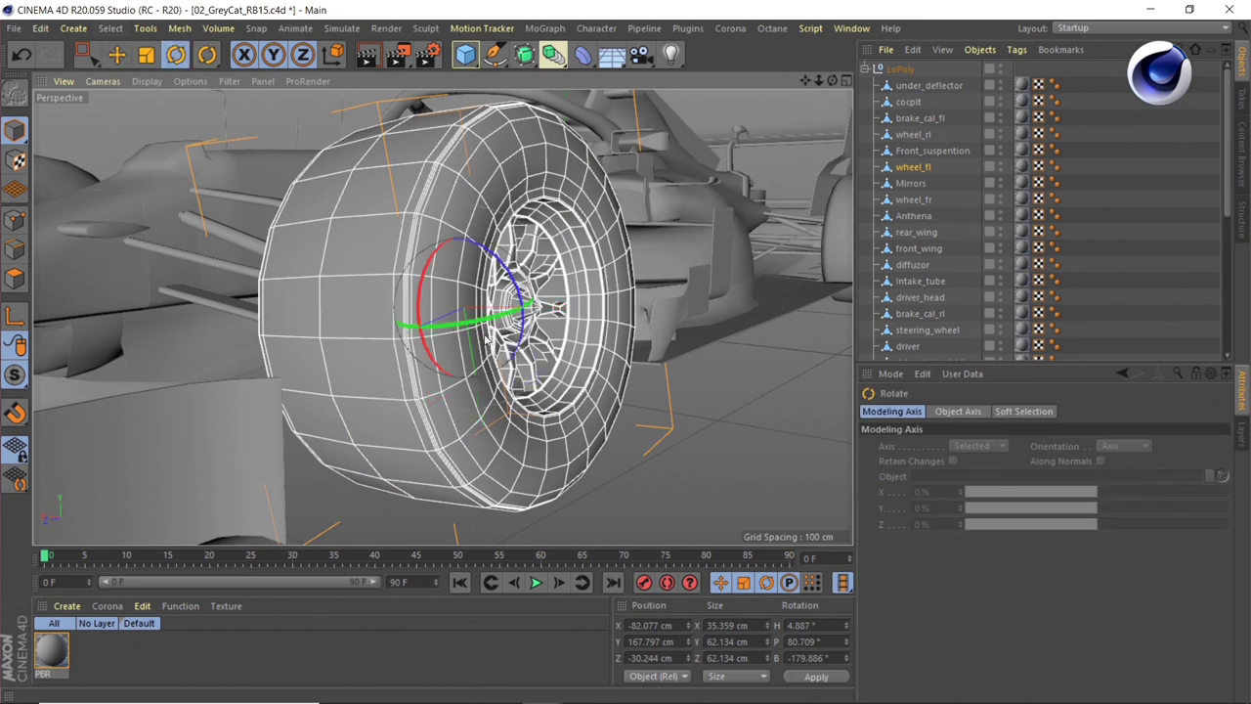
pyautogui.moveTo(428, 285); pyautogui.dragTo(456, 360)
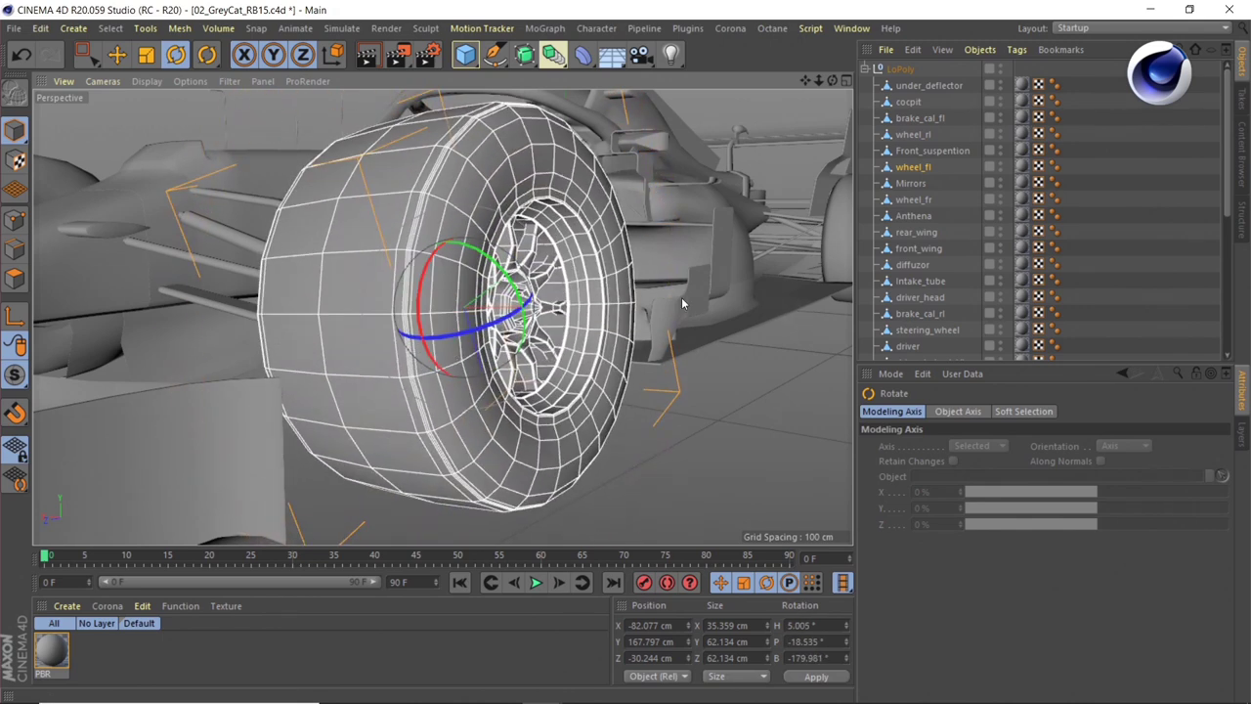
pyautogui.scroll(-6, 681, 297)
pyautogui.keyDown('alt'); pyautogui.moveTo(681, 297); pyautogui.dragTo(523, 420); pyautogui.keyUp('alt')
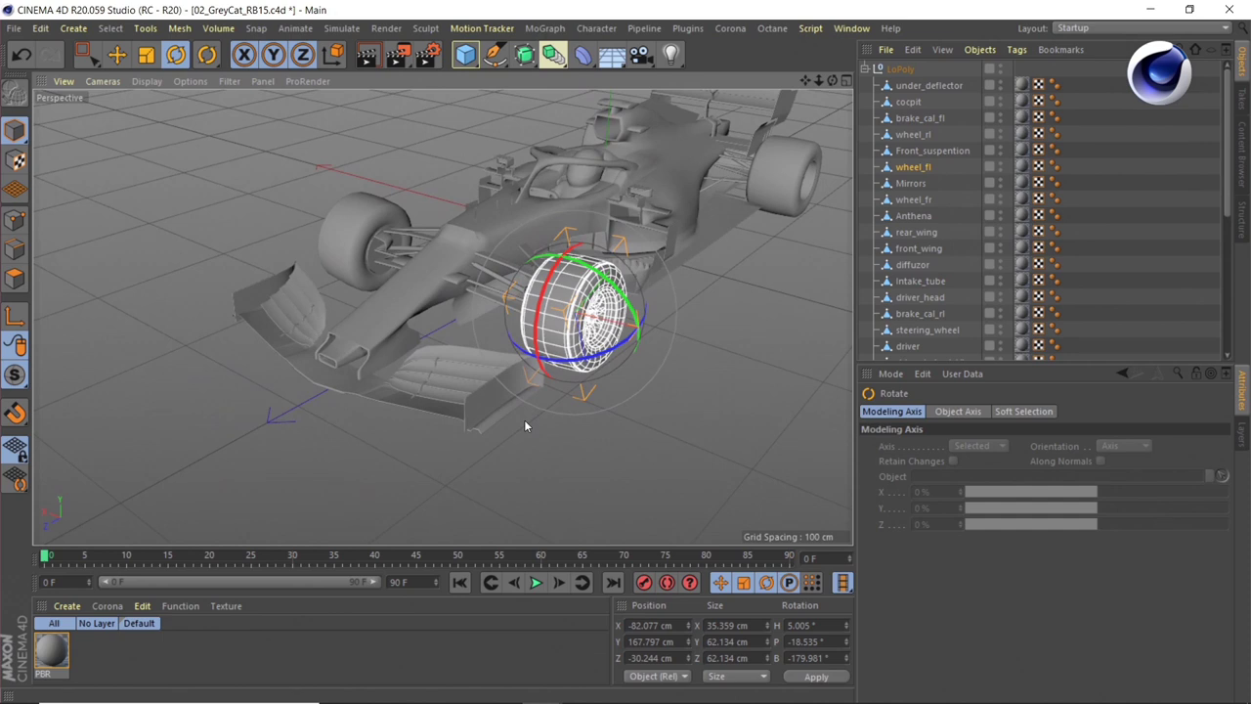
# - Close the race car project without saving and open 02-01 - The Target Effector_01.c4d from the 02 - The Target Effector folder
pyautogui.hotkey('alt', 'F4')
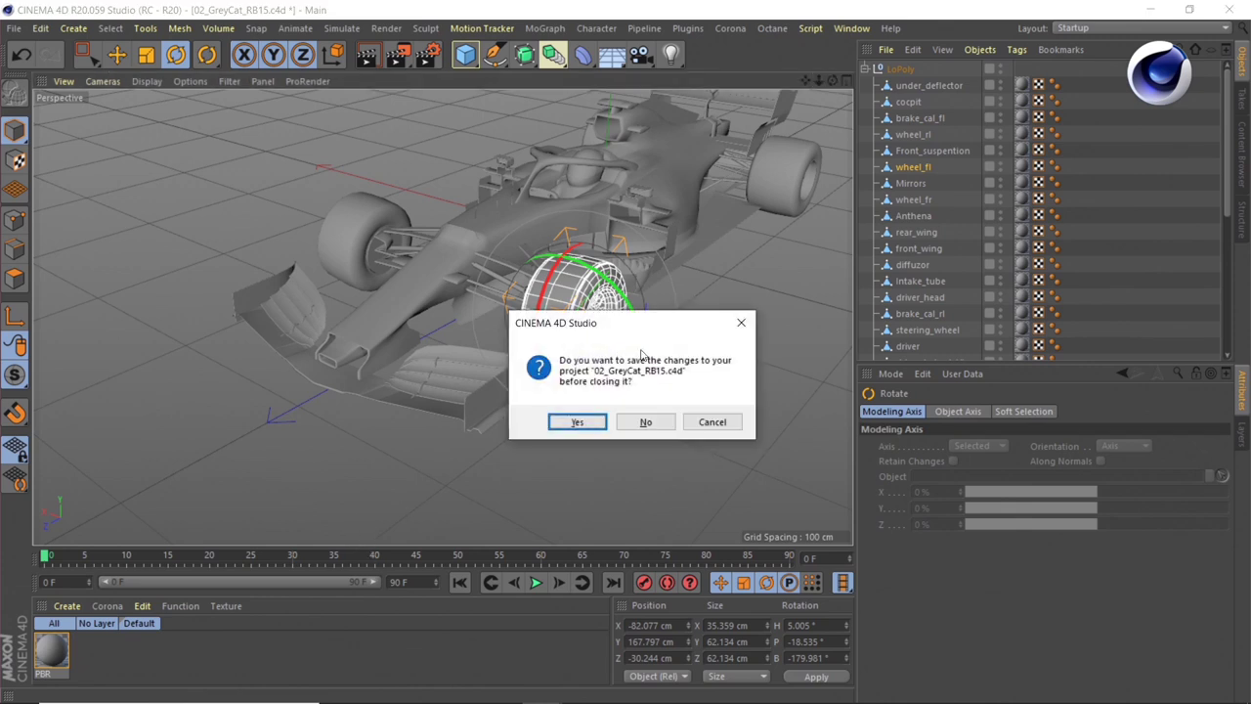
pyautogui.click(647, 422)
pyautogui.hotkey('ctrl', 'o')
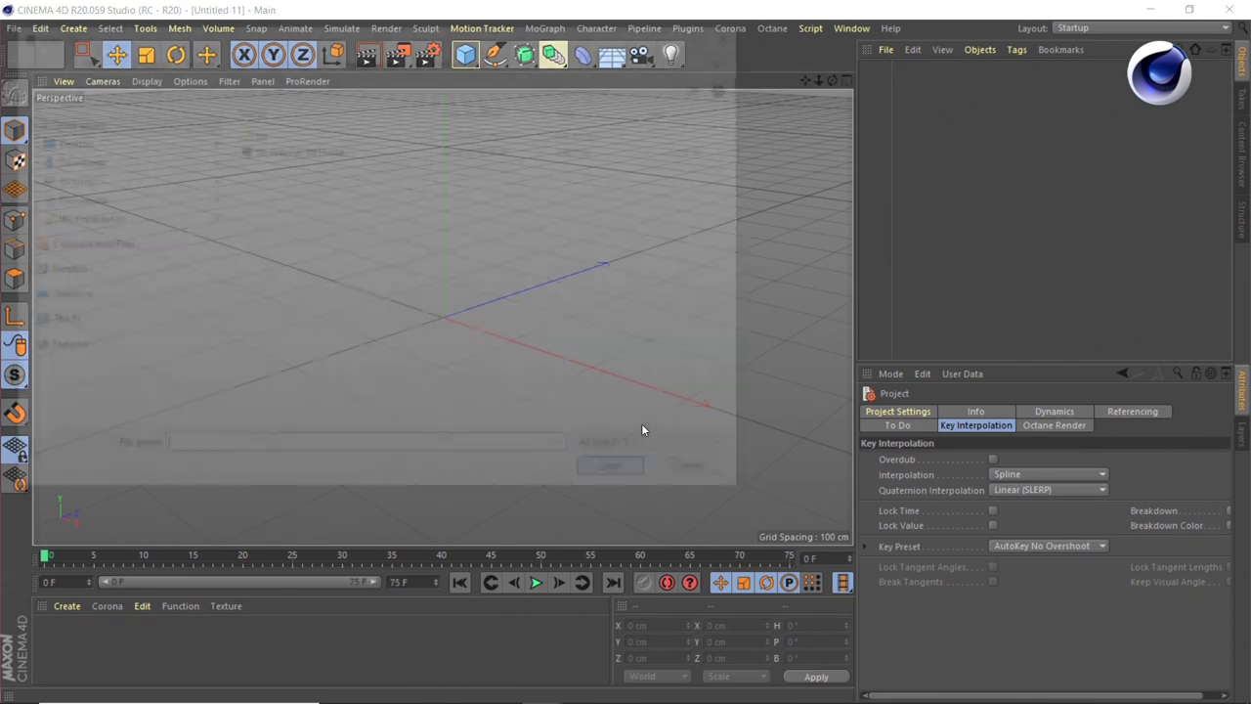
pyautogui.click(352, 59)
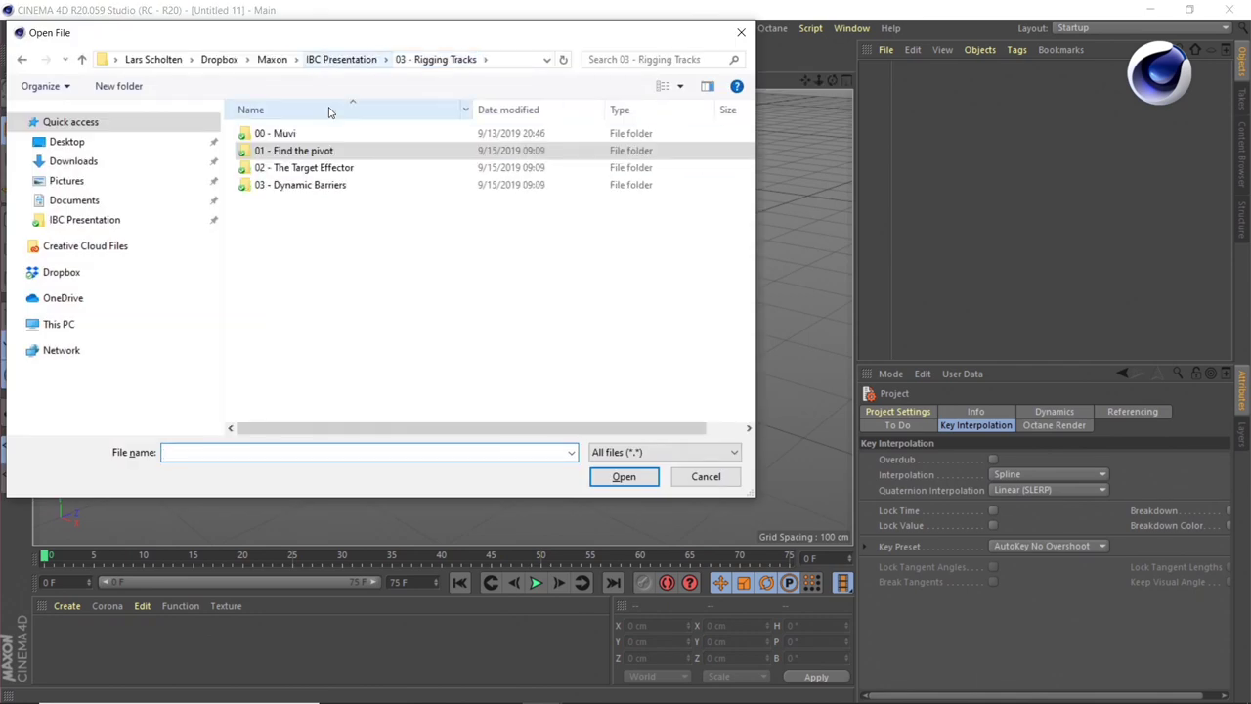
pyautogui.doubleClick(332, 170)
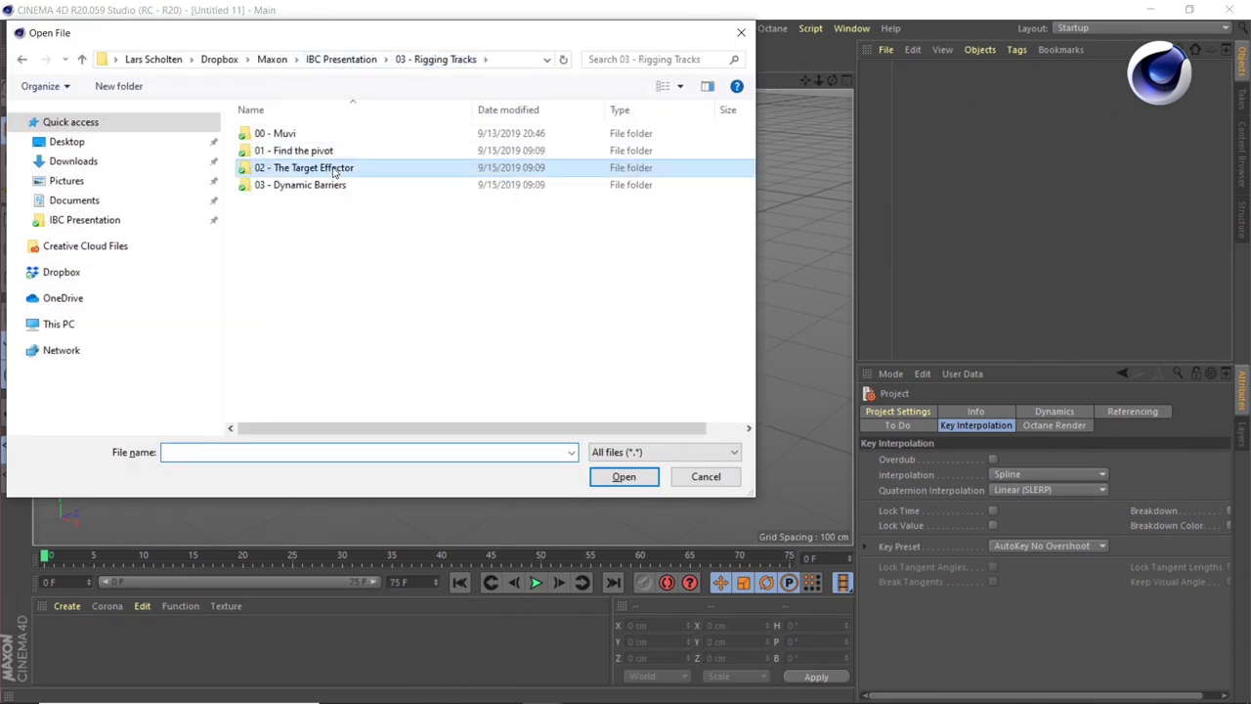
pyautogui.click(335, 134)
pyautogui.doubleClick(336, 134)
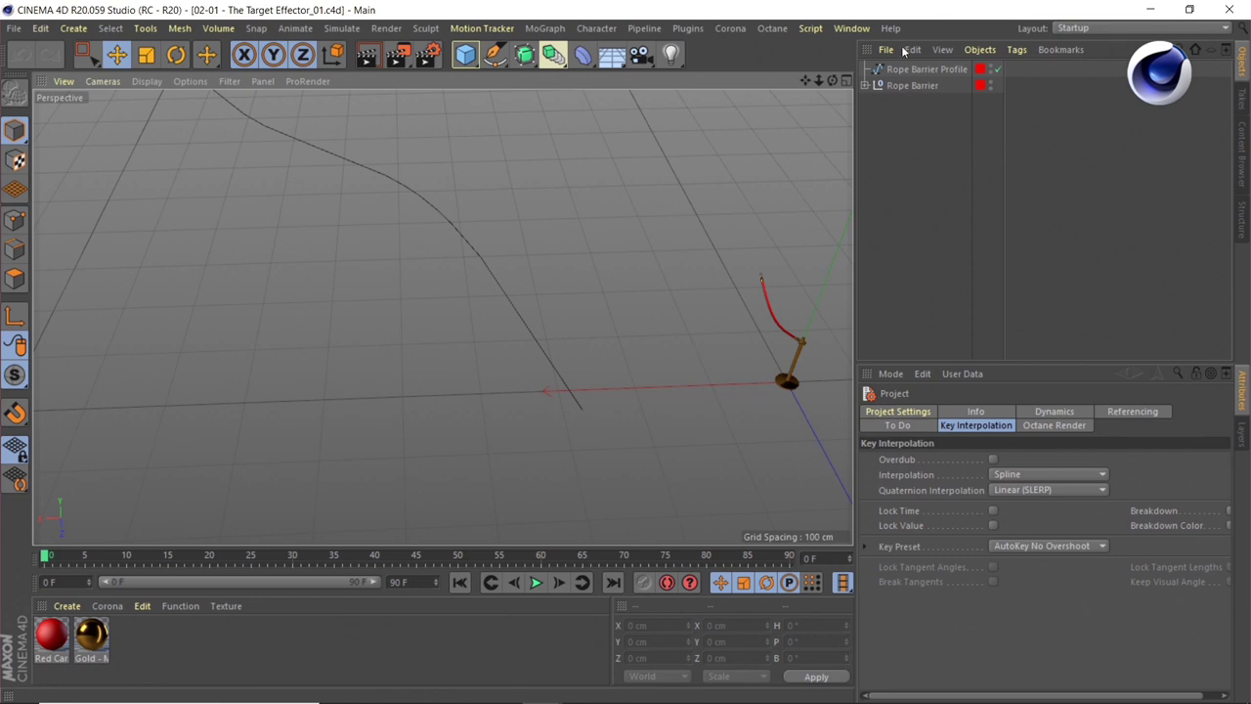
# - Add a MoGraph Cloner as the parent of the Rope Barrier object
pyautogui.click(919, 86)
pyautogui.keyDown('alt'); pyautogui.moveTo(827, 375); pyautogui.dragTo(693, 307); pyautogui.keyUp('alt')
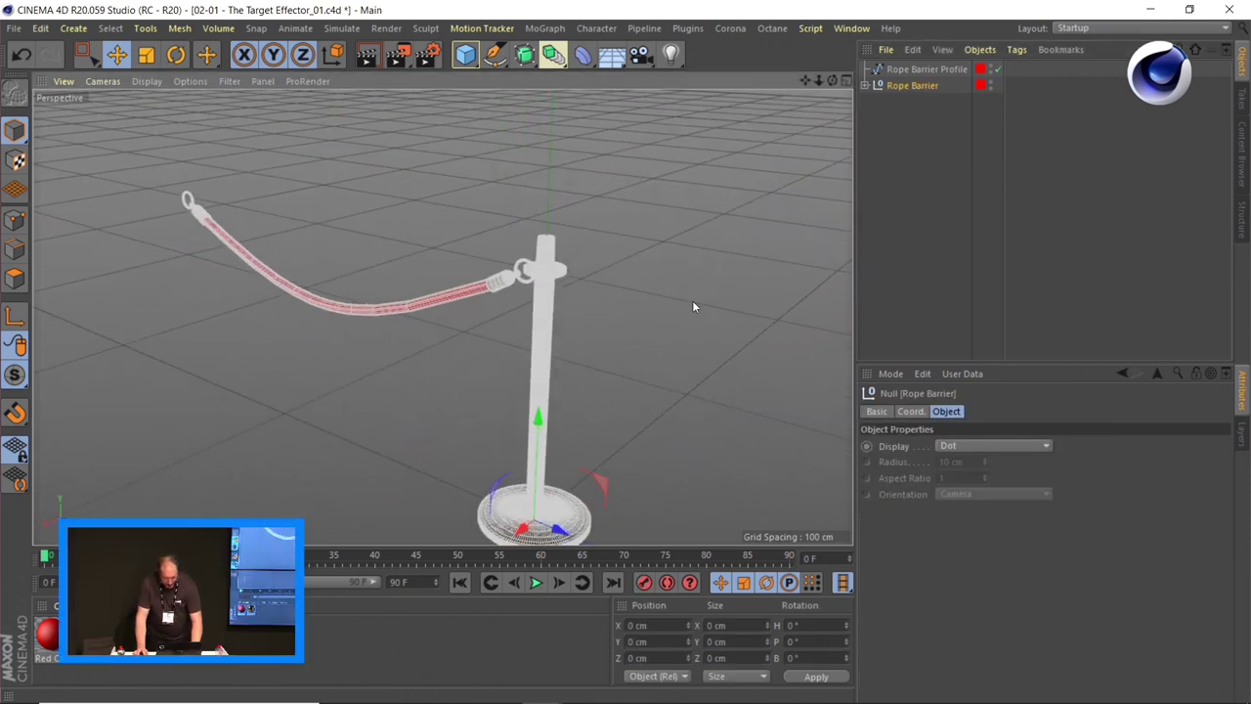
pyautogui.scroll(5, 652, 244)
pyautogui.scroll(-5, 560, 277)
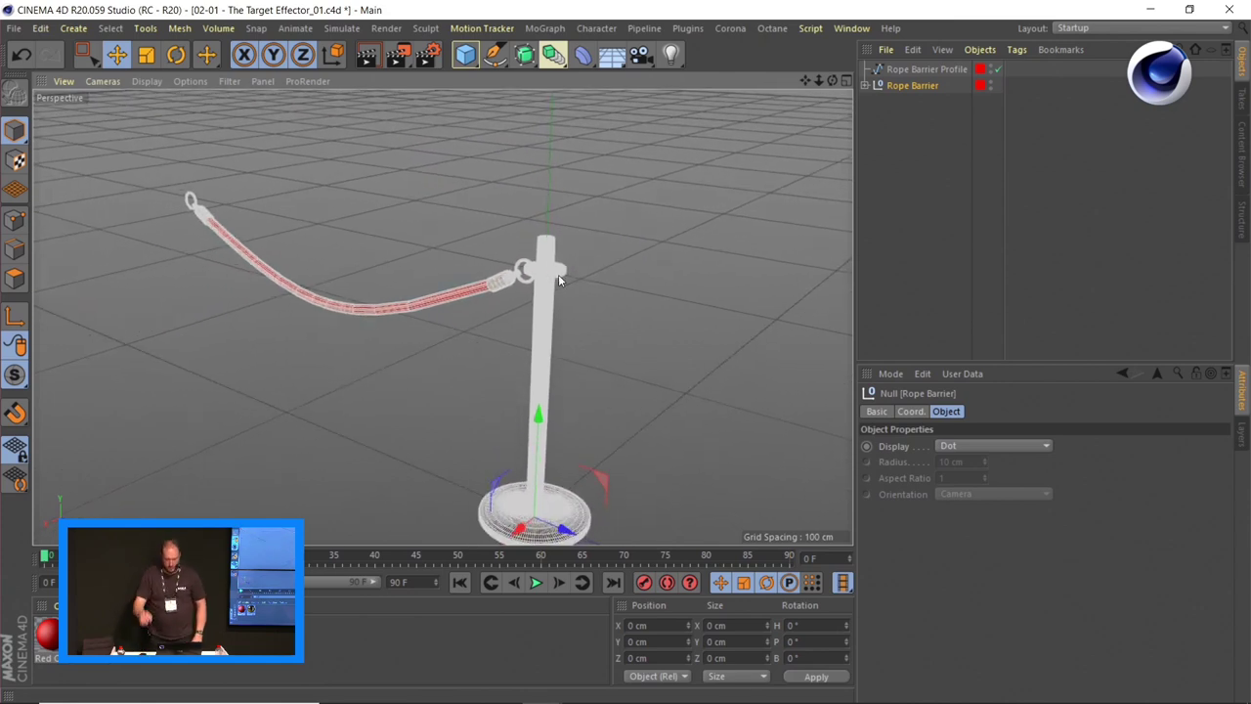
pyautogui.click(555, 30)
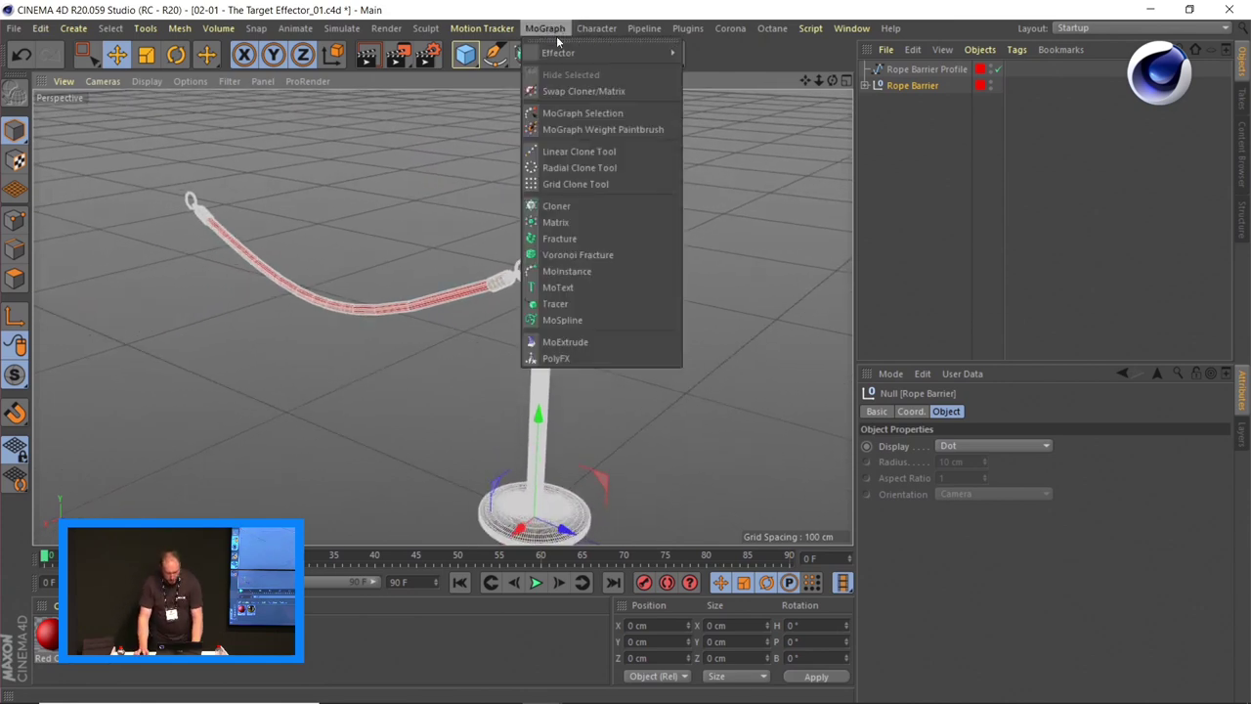
pyautogui.keyDown('alt'); pyautogui.click(580, 205); pyautogui.keyUp('alt')
pyautogui.scroll(-5, 215, 335)
pyautogui.keyDown('alt'); pyautogui.moveTo(215, 335); pyautogui.dragTo(425, 378, button='middle'); pyautogui.keyUp('alt')
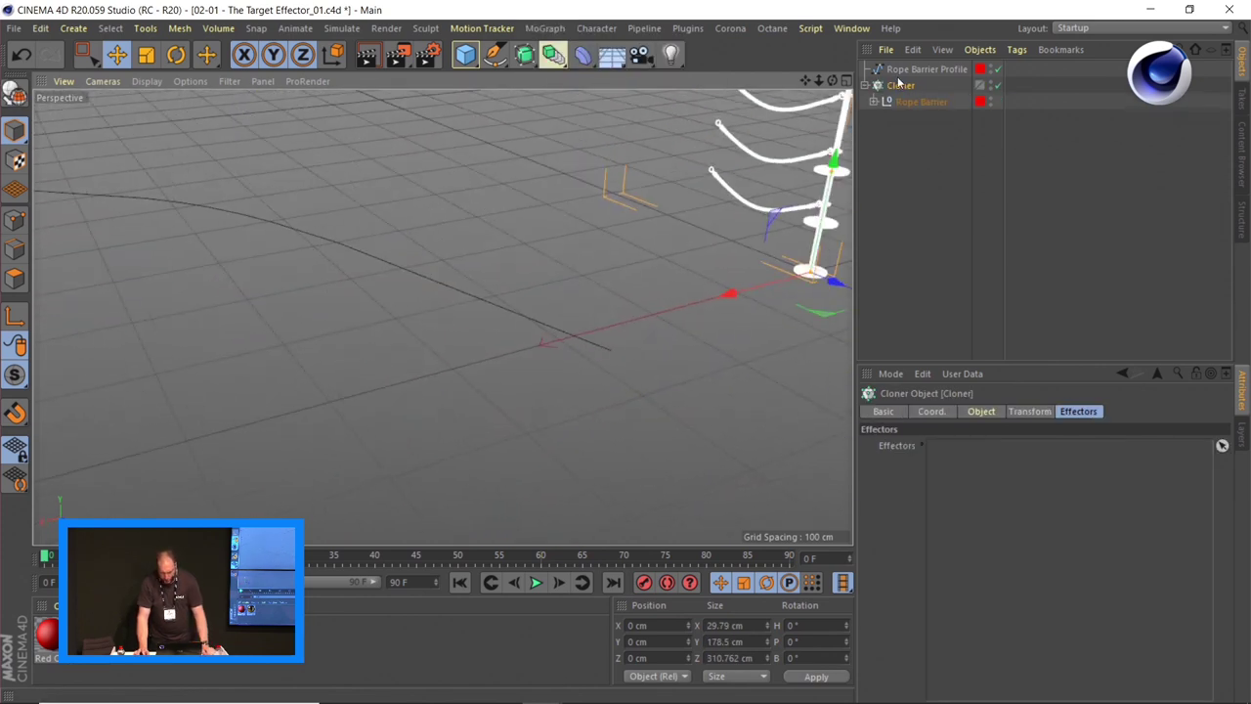
# - Set the Cloner's mode to Object and assign the Rope Barrier Profile spline as its object
pyautogui.click(987, 412)
pyautogui.click(972, 445)
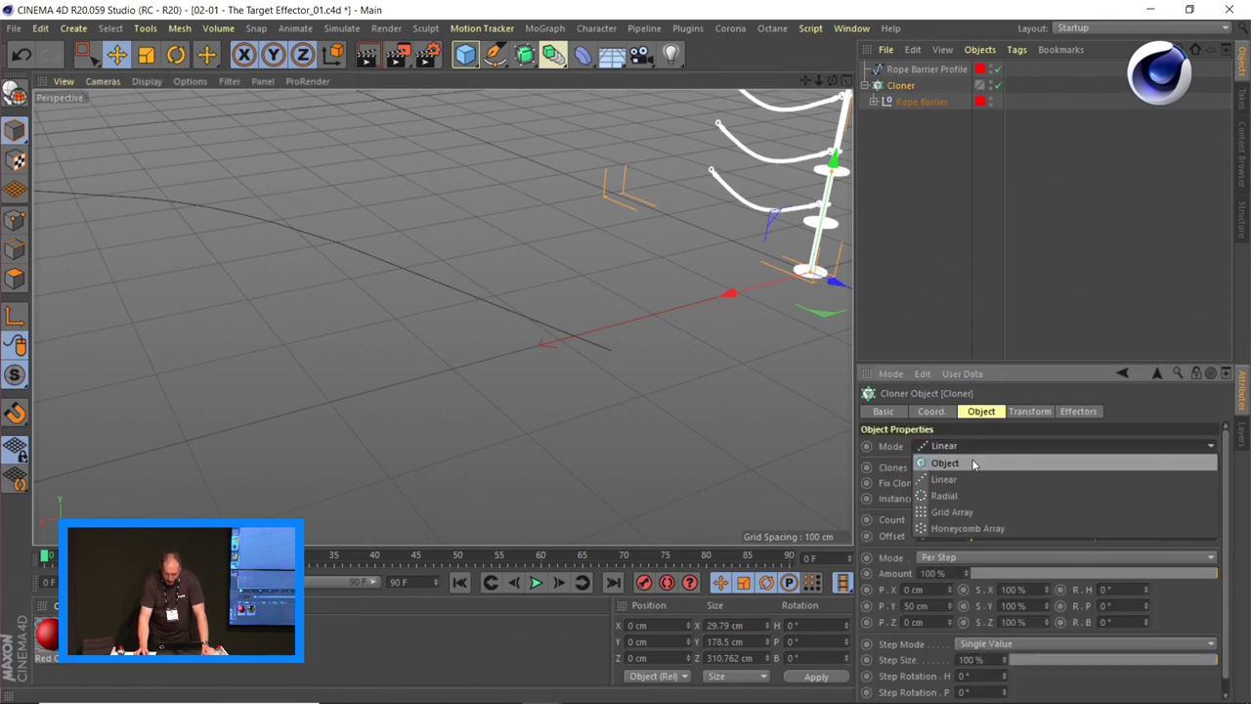
pyautogui.click(971, 458)
pyautogui.moveTo(933, 69); pyautogui.dragTo(930, 76)
pyautogui.moveTo(991, 496); pyautogui.dragTo(996, 519)
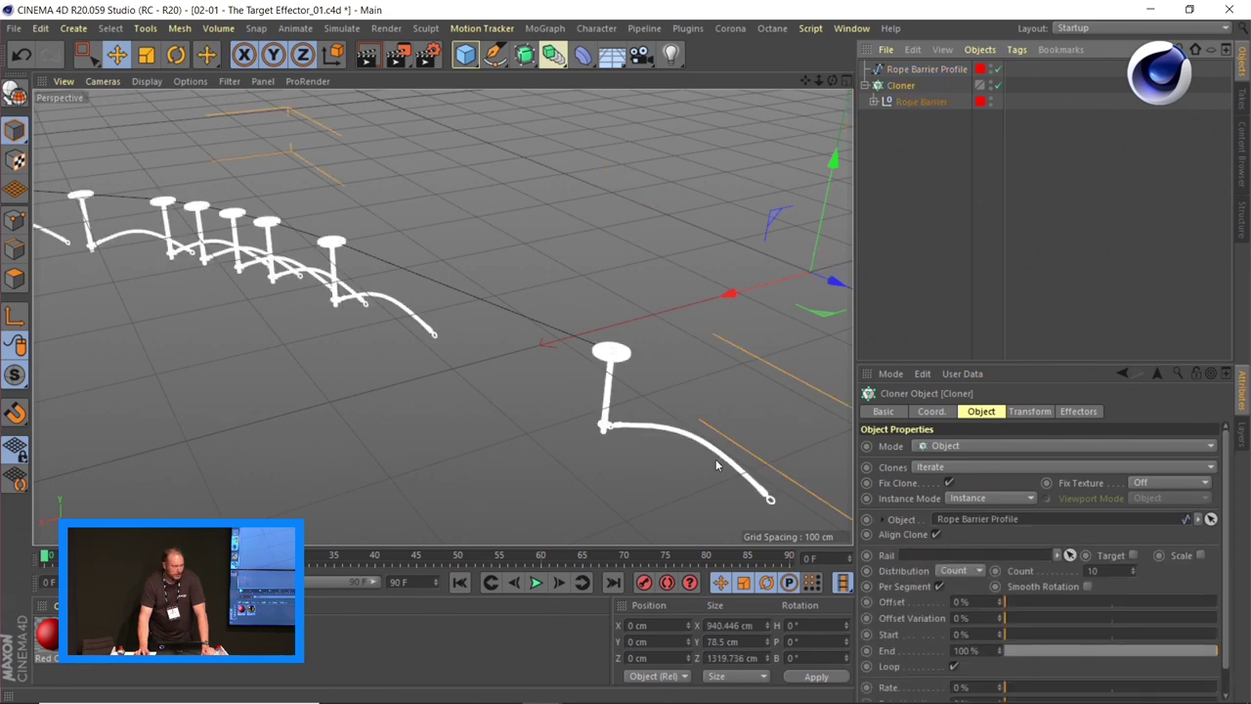
# - Set the Cloner's transform bank rotation R.B to 180° to turn the barriers upright
pyautogui.click(1033, 415)
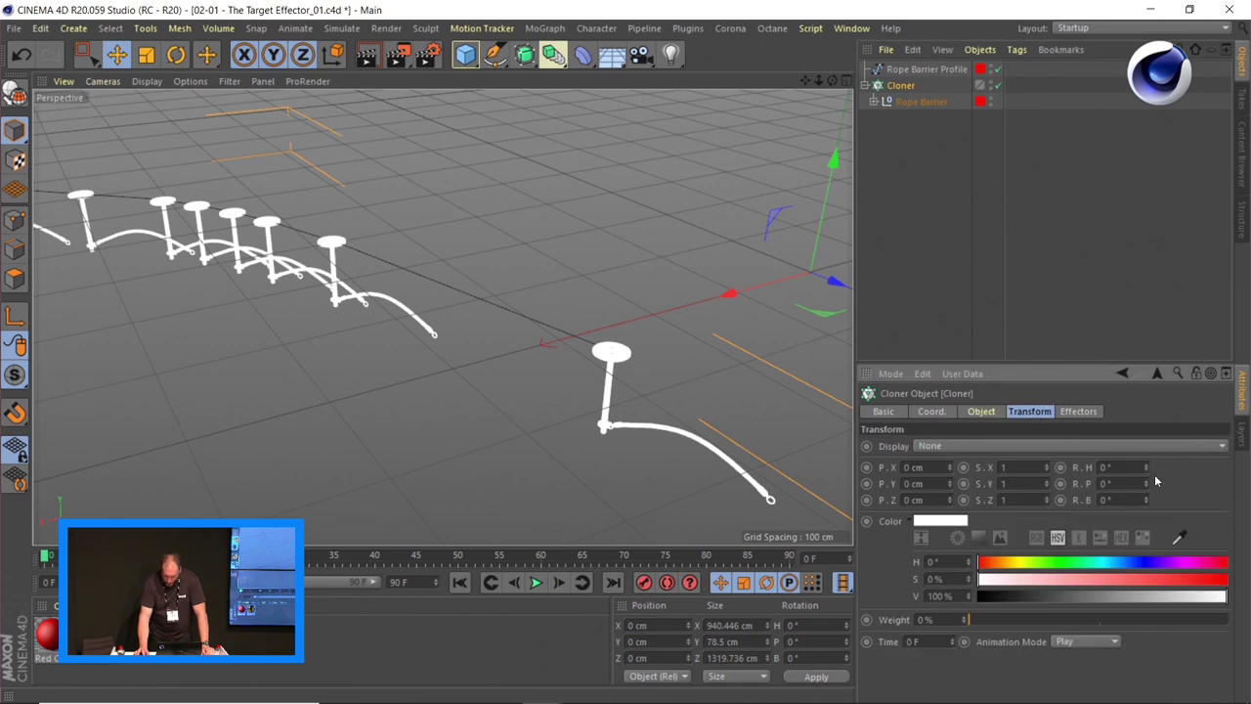
pyautogui.moveTo(1148, 501); pyautogui.dragTo(929, 499)
pyautogui.write('1')
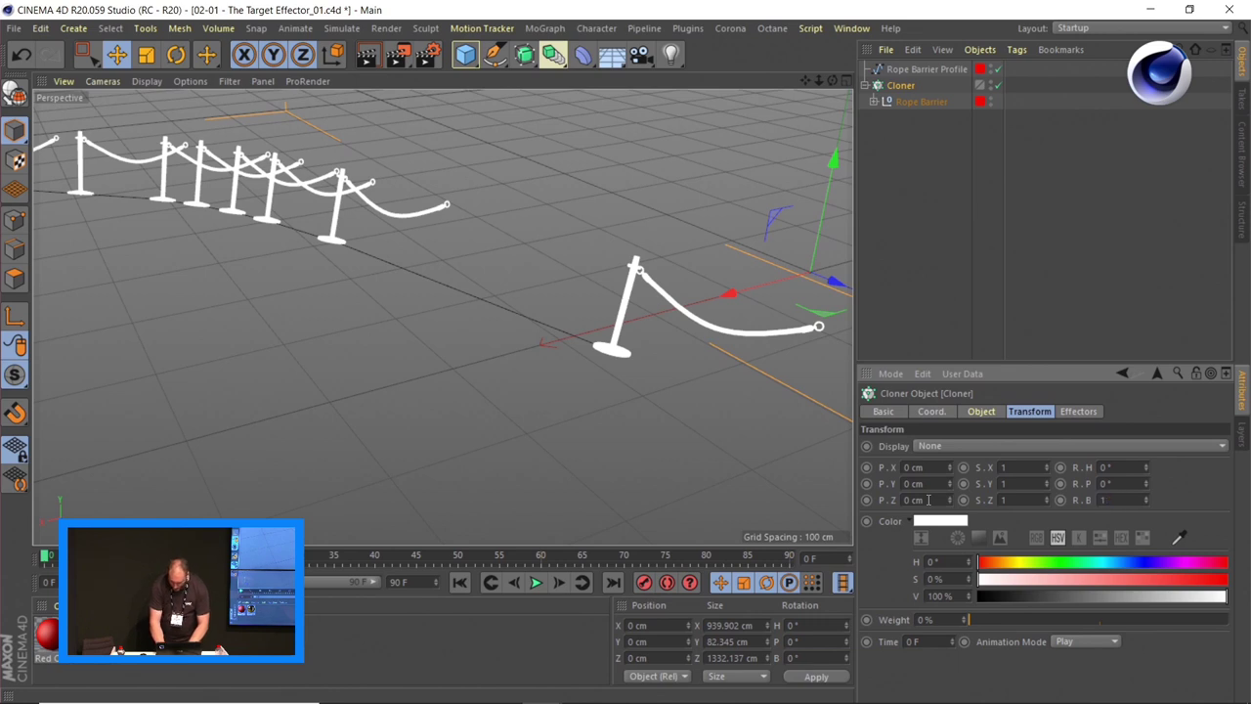
pyautogui.write('7180')
pyautogui.press('Return')
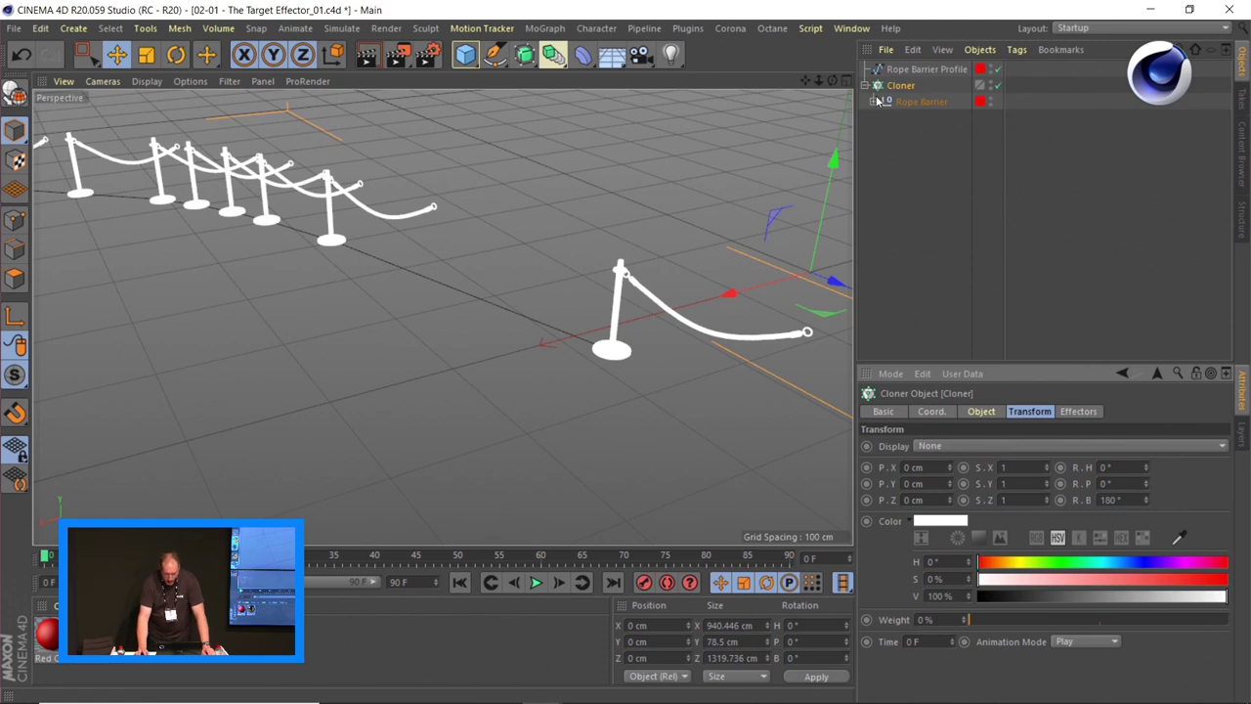
# - Change the Cloner's distribution along the spline to Even
pyautogui.click(982, 411)
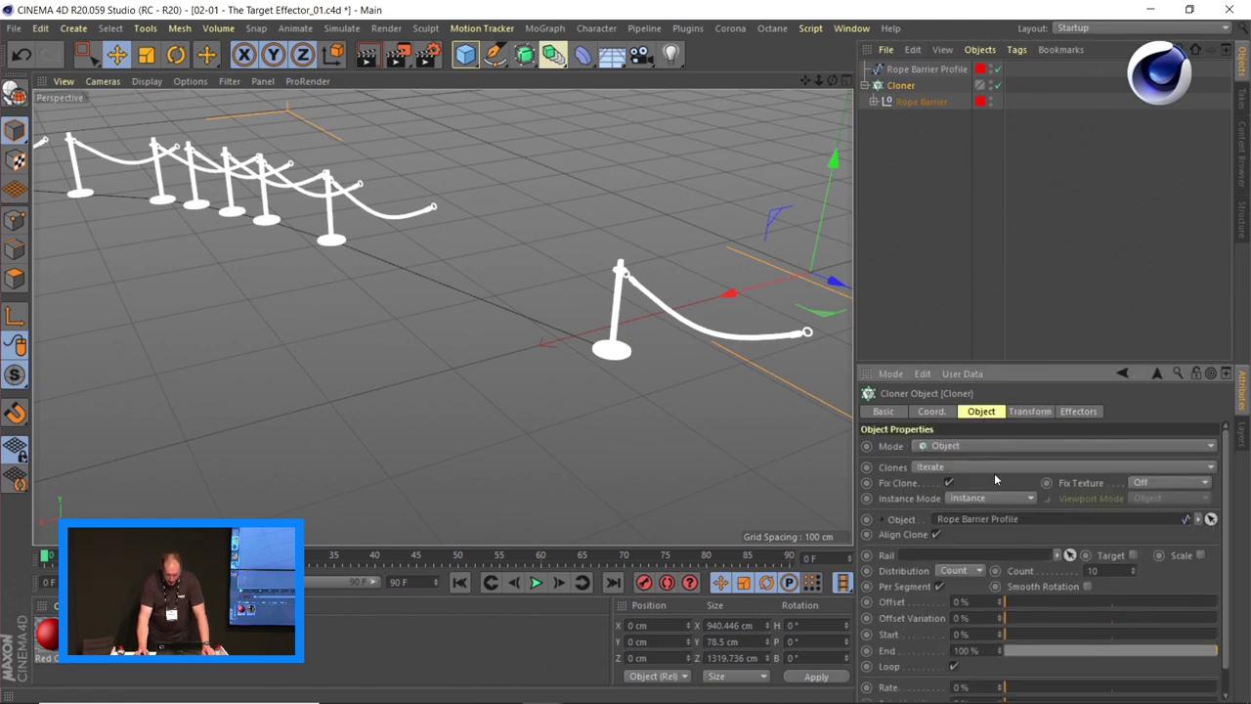
pyautogui.click(965, 573)
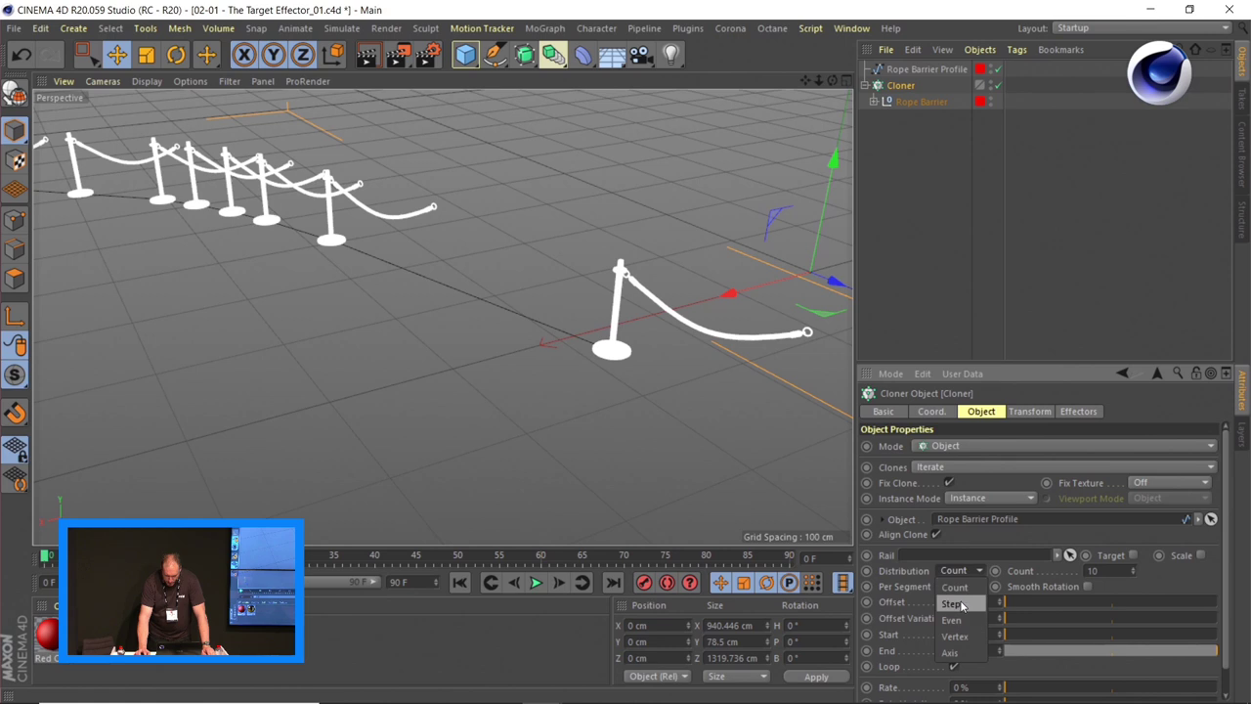
pyautogui.click(960, 621)
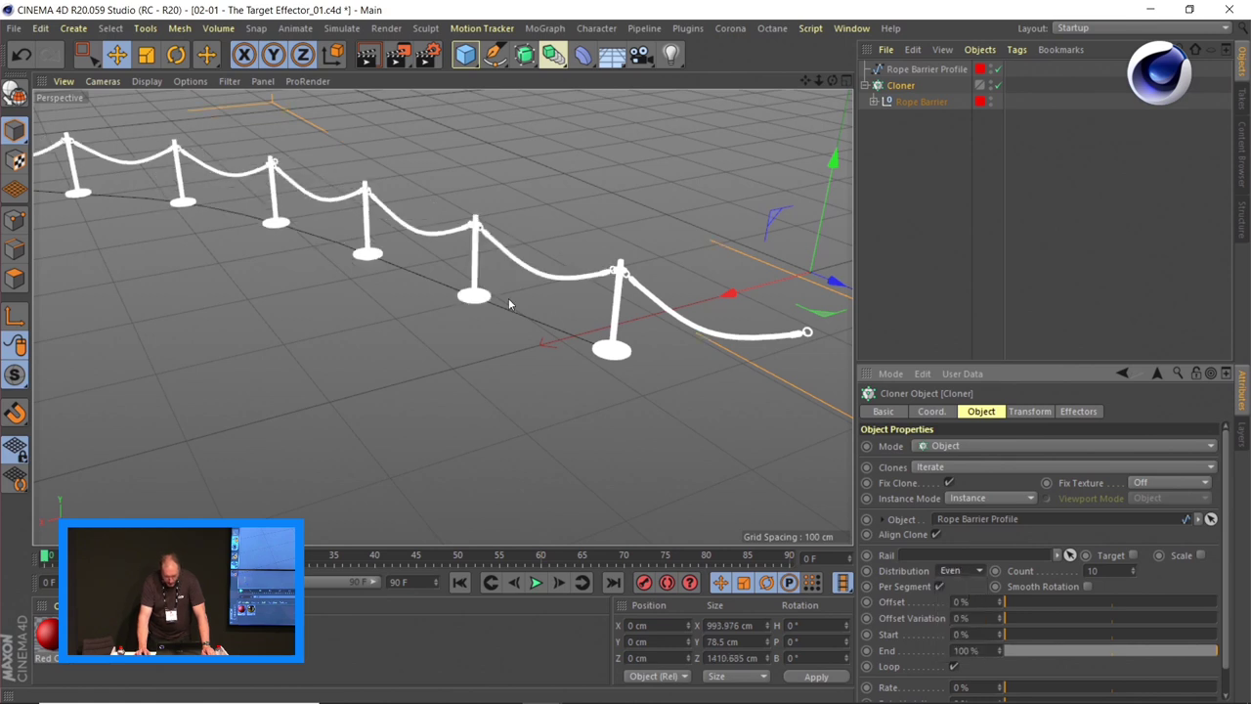
# - Add a MoGraph Target effector to the Cloner holding the rope barriers
pyautogui.keyDown('alt'); pyautogui.moveTo(459, 311); pyautogui.dragTo(413, 224); pyautogui.keyUp('alt')
pyautogui.scroll(5, 478, 354)
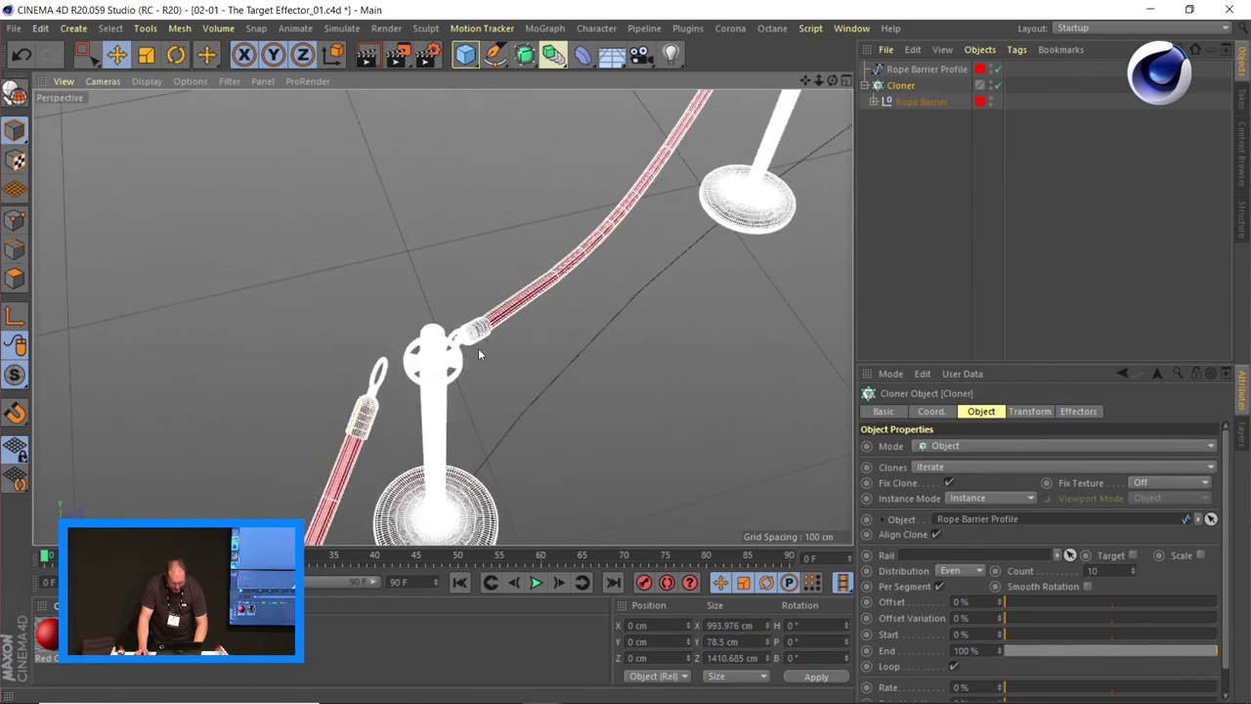
pyautogui.scroll(-5, 410, 379)
pyautogui.scroll(1, 488, 344)
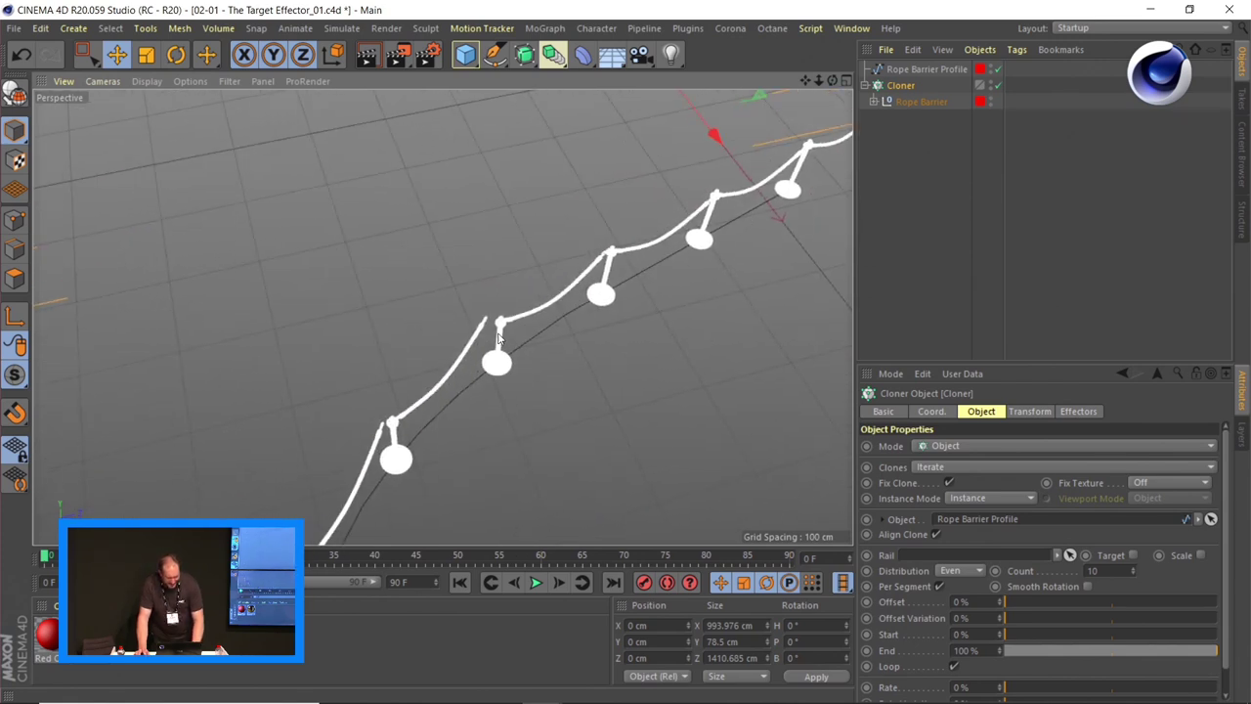
pyautogui.scroll(2, 513, 315)
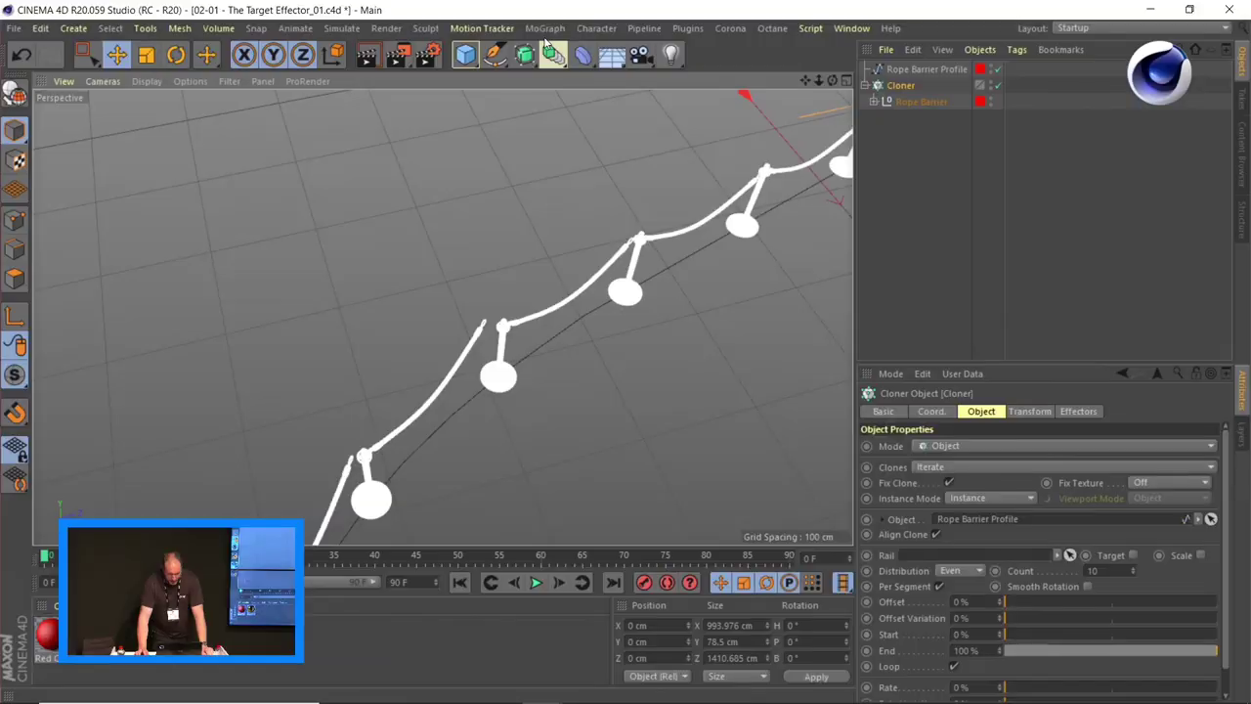
pyautogui.click(544, 28)
pyautogui.moveTo(562, 56)
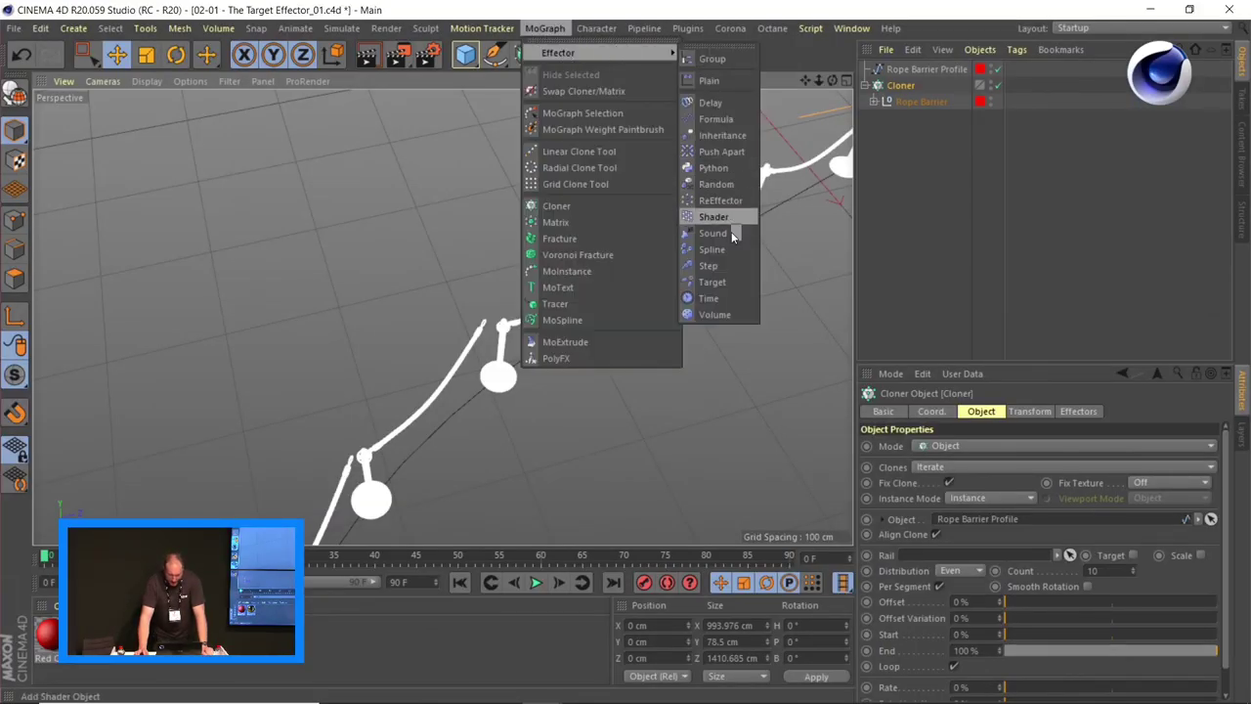
pyautogui.click(731, 276)
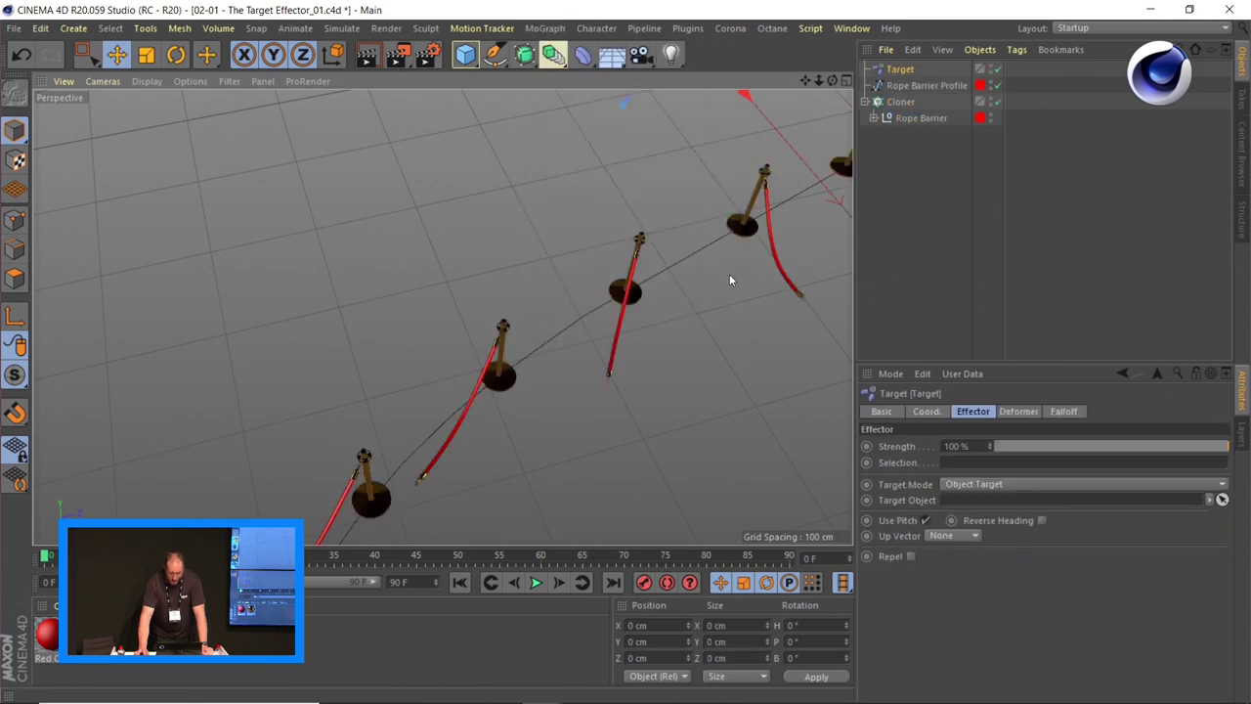
# - Move the Target effector beside the barrier spline and set its target mode to Next Node with Reverse Heading enabled
pyautogui.keyDown('alt'); pyautogui.moveTo(603, 274); pyautogui.dragTo(307, 229); pyautogui.keyUp('alt')
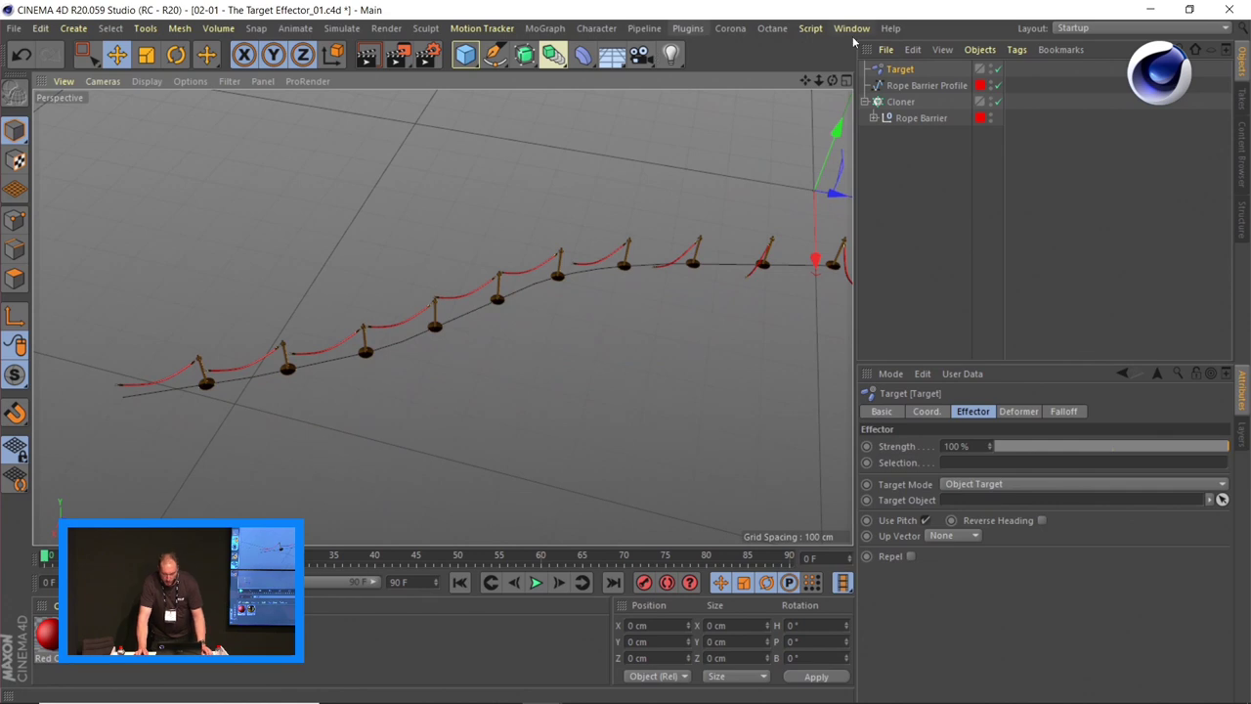
pyautogui.moveTo(836, 161); pyautogui.dragTo(532, 408)
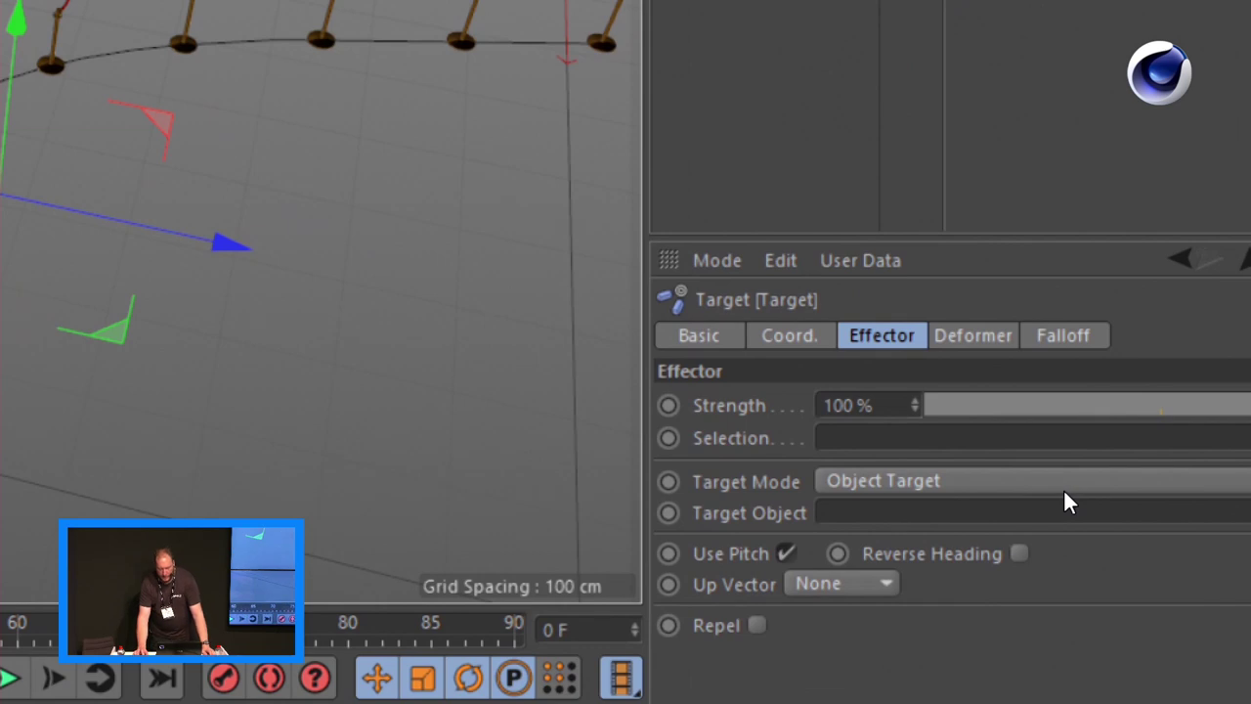
pyautogui.click(862, 508)
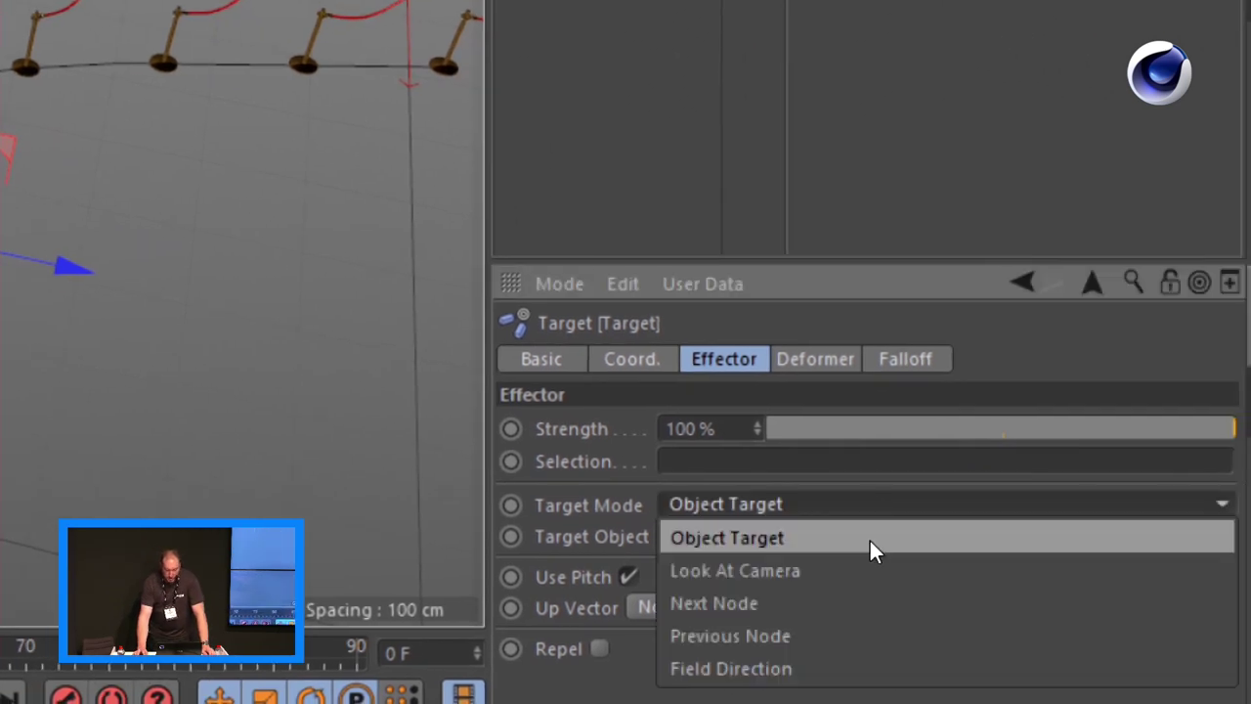
pyautogui.click(854, 603)
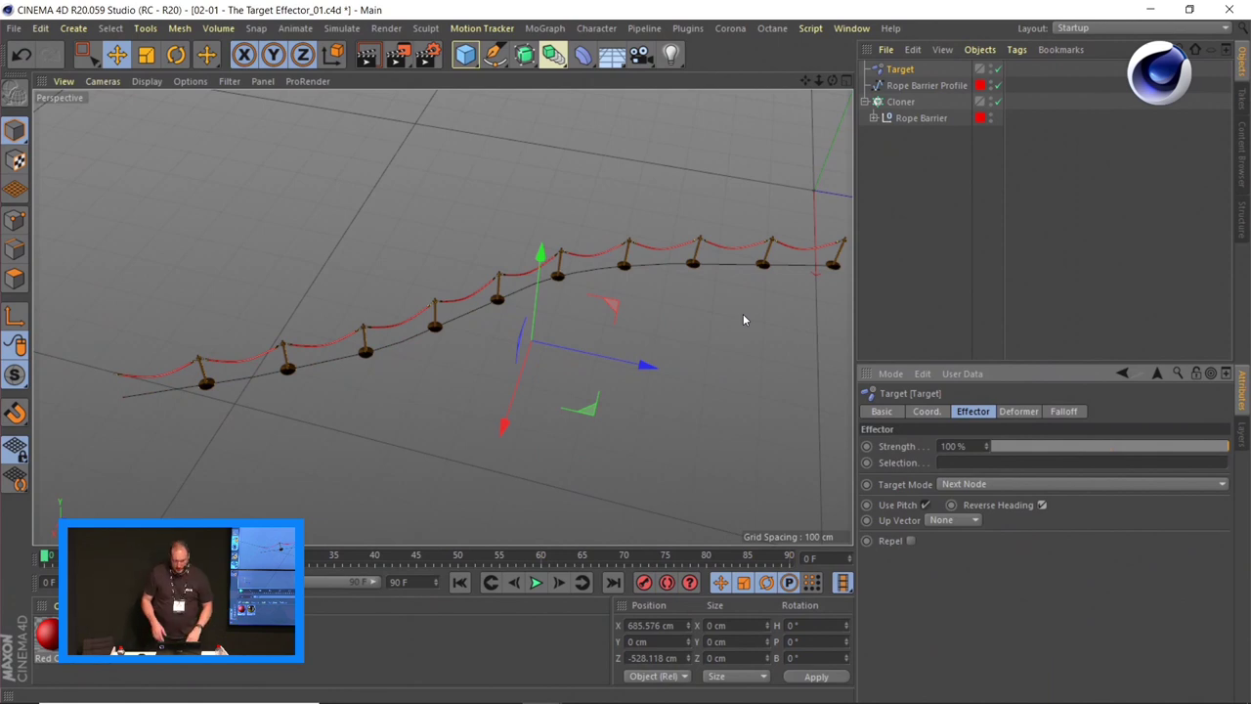
# - Close the Target Effector project without saving and open the Rope_Dynamics_01.c4d project from the 03 - Dynamic Barriers folder
pyautogui.hotkey('ctrl', 'F4')
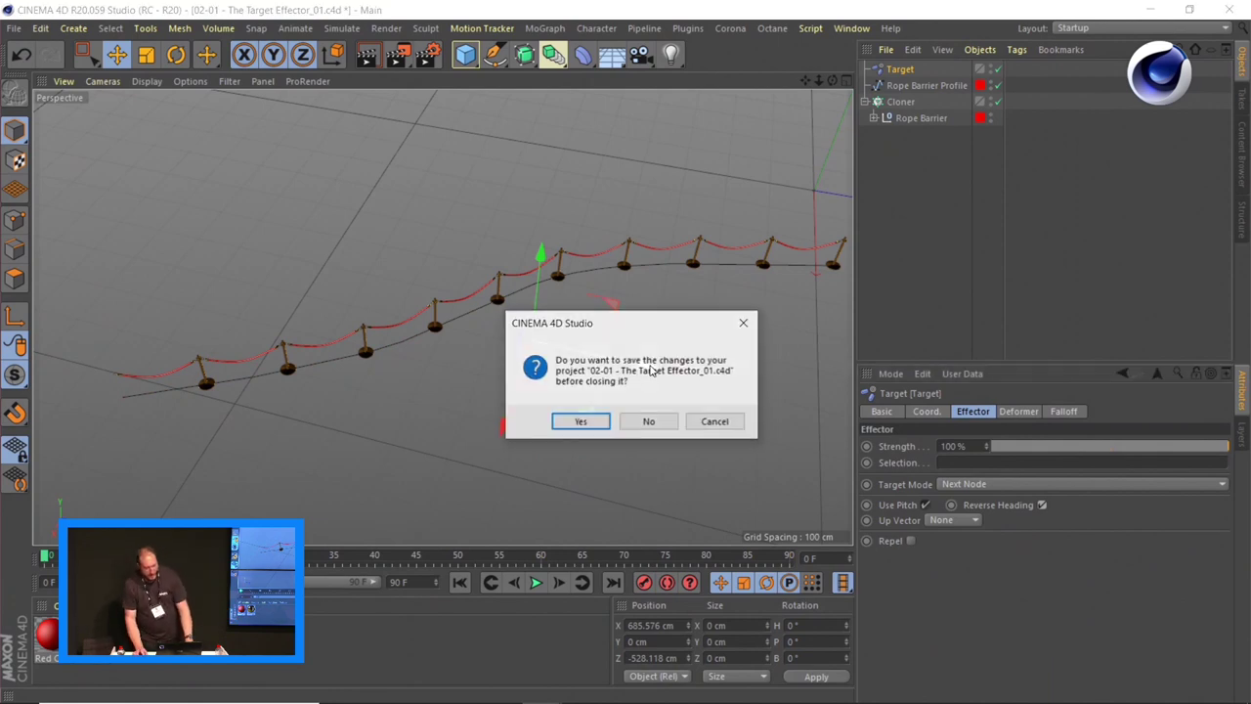
pyautogui.click(645, 420)
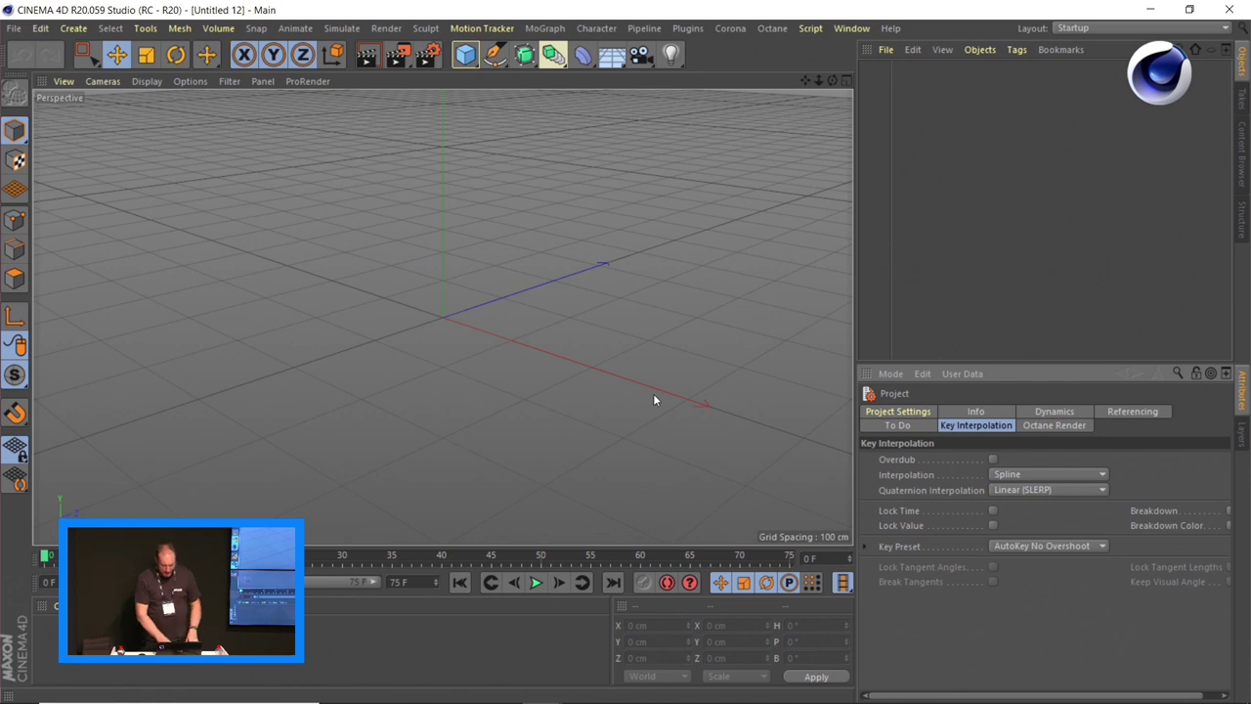
pyautogui.hotkey('ctrl', 'o')
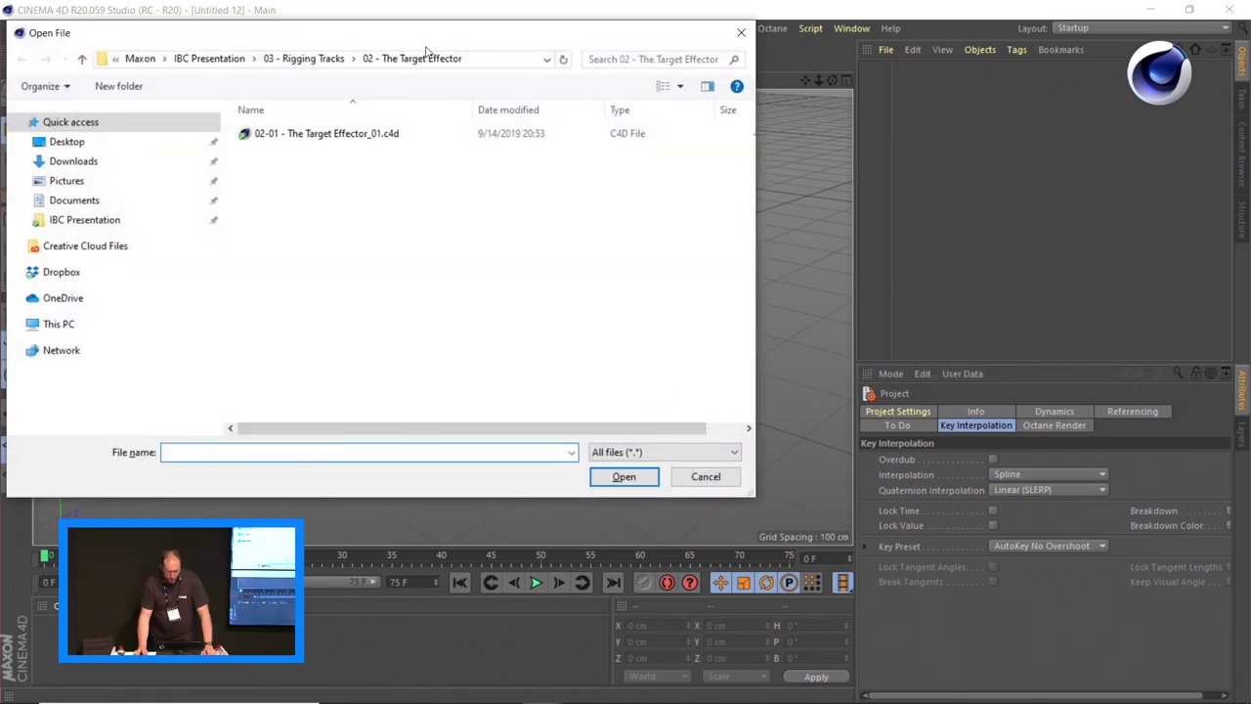
pyautogui.click(338, 61)
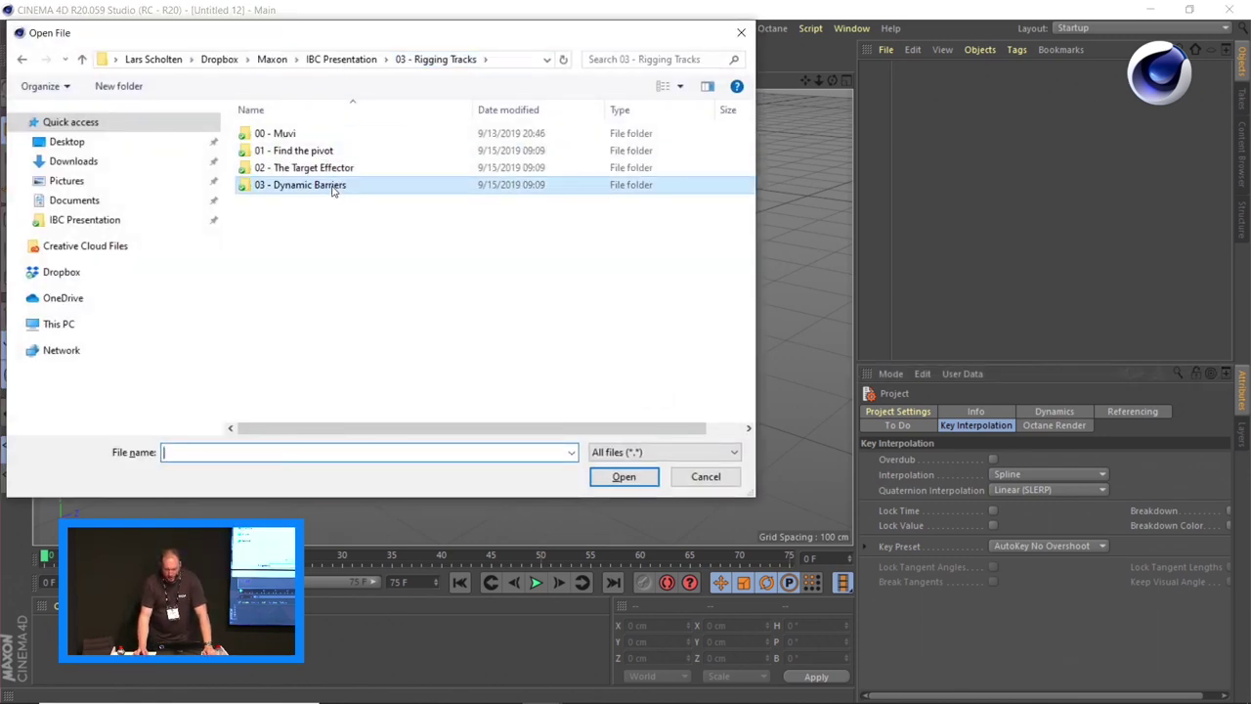
pyautogui.doubleClick(333, 186)
pyautogui.click(336, 133)
pyautogui.doubleClick(336, 134)
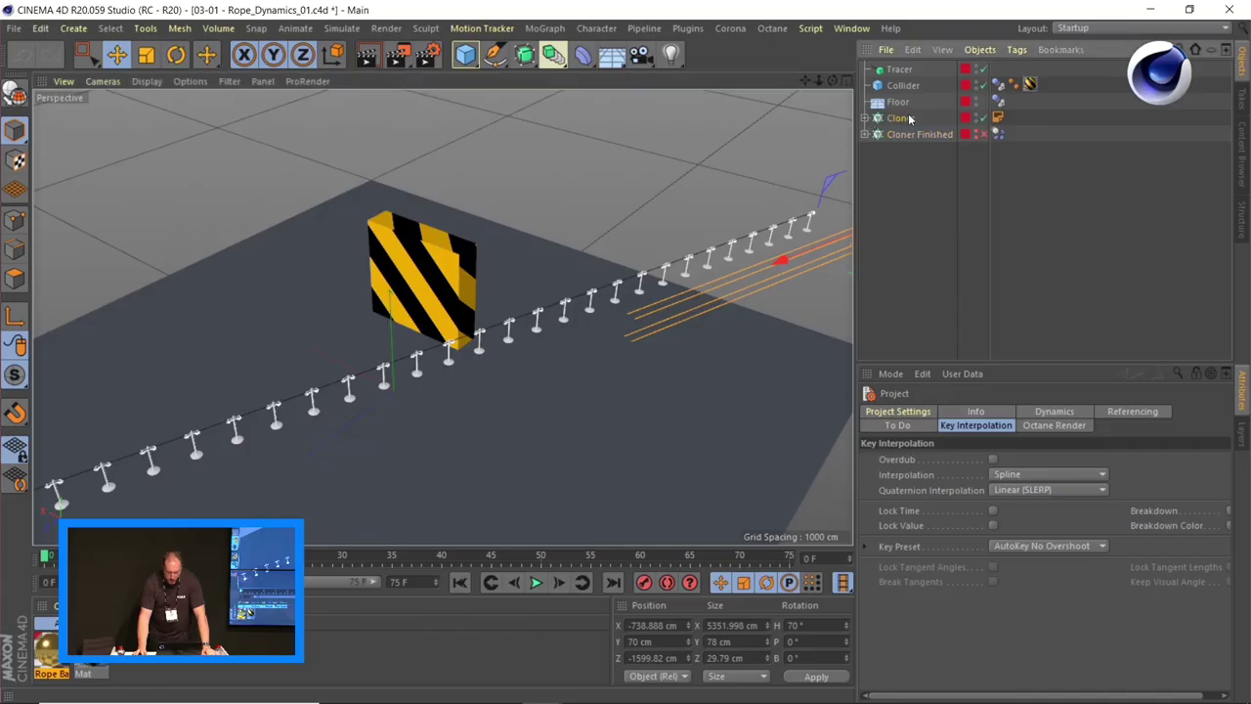
# - Add a Dynamics Body simulation tag to the active Cloner of barrier poles
pyautogui.click(901, 117)
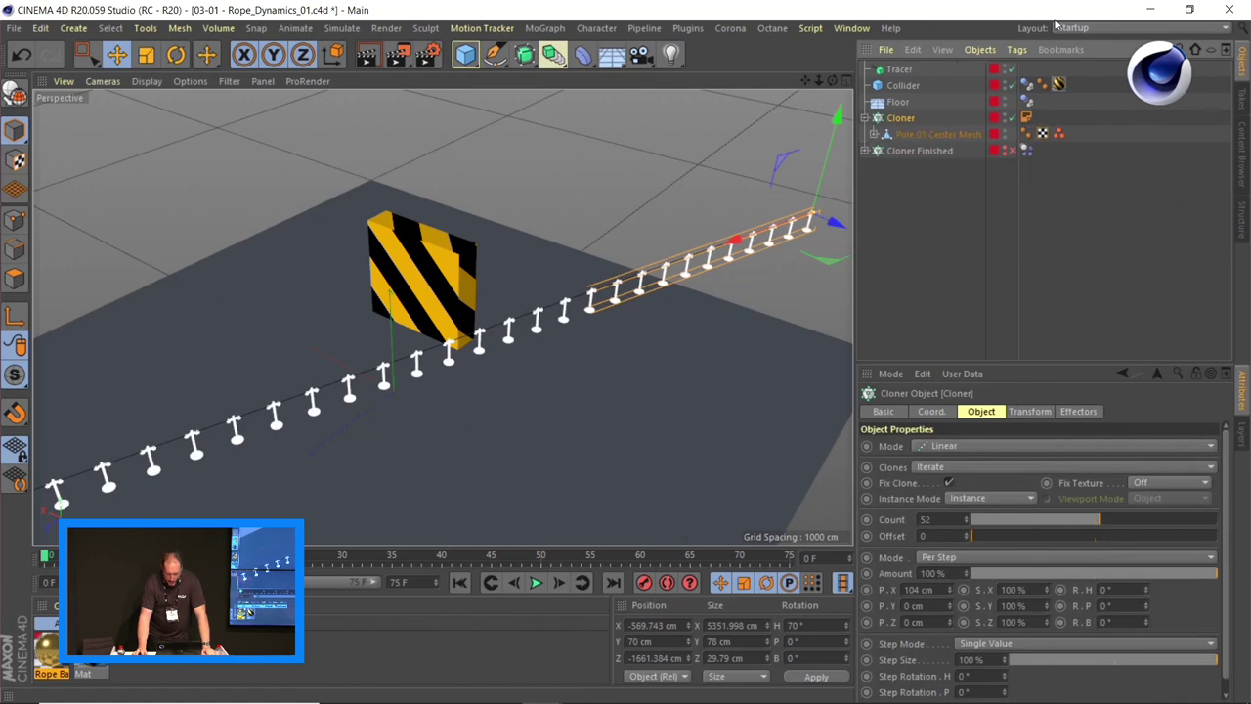
pyautogui.click(1020, 50)
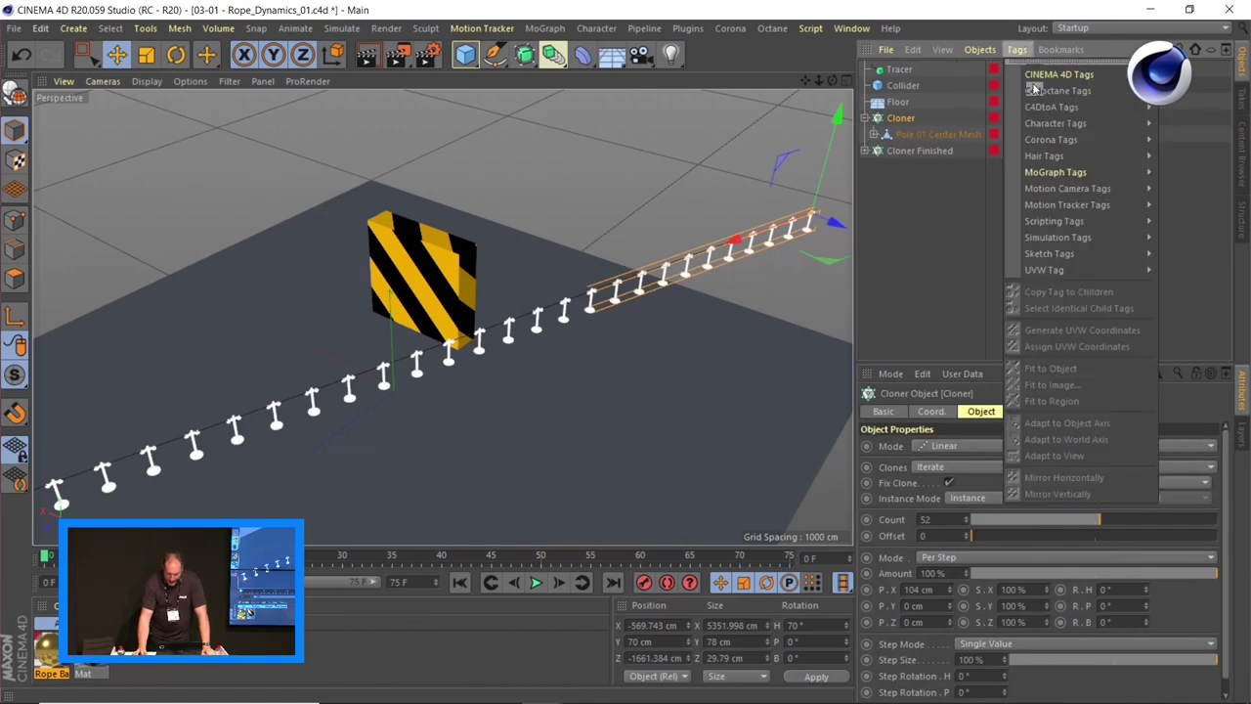
pyautogui.moveTo(1111, 236)
pyautogui.click(1179, 237)
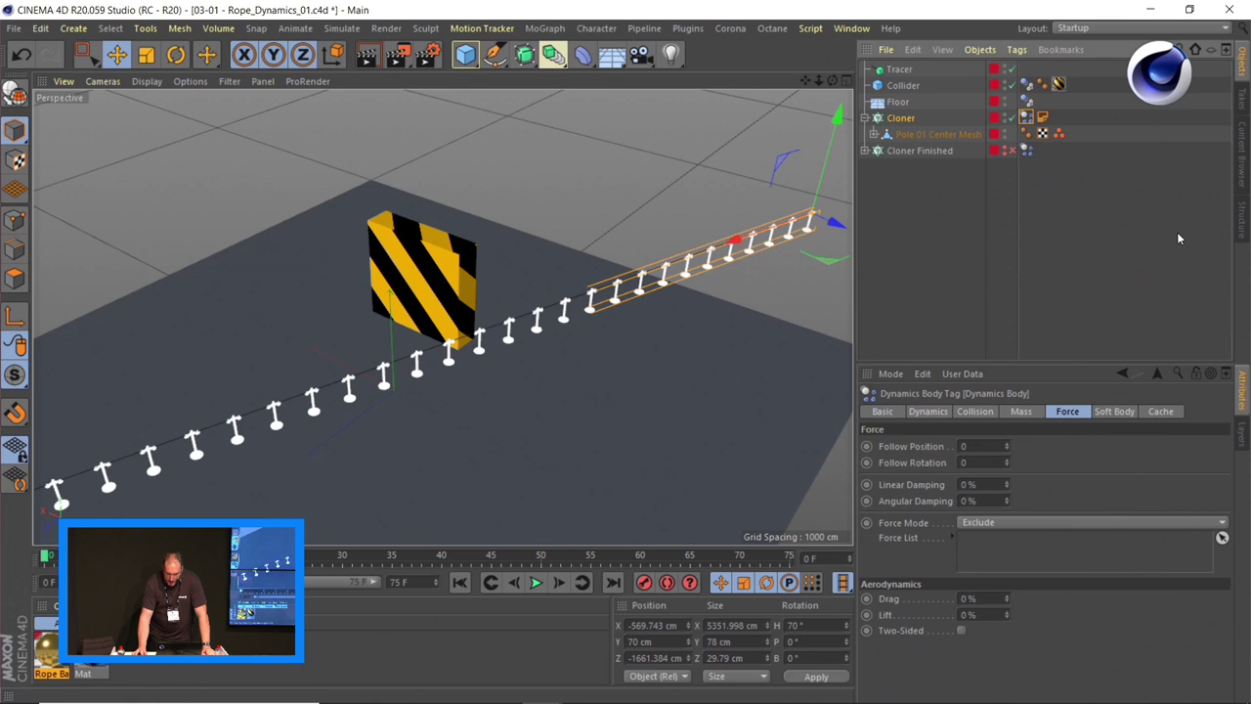
# - Play the simulation to check how the tagged poles react to the striped collider, and return to the first frame
pyautogui.click(536, 584)
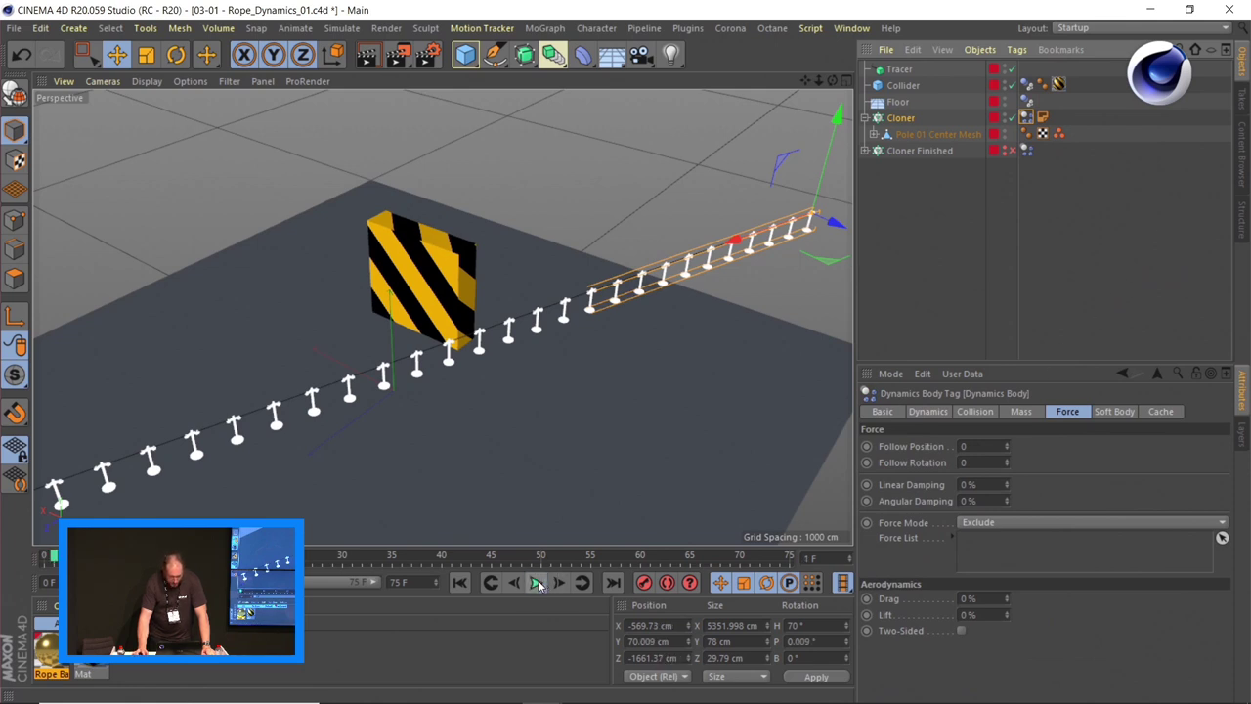
pyautogui.click(537, 583)
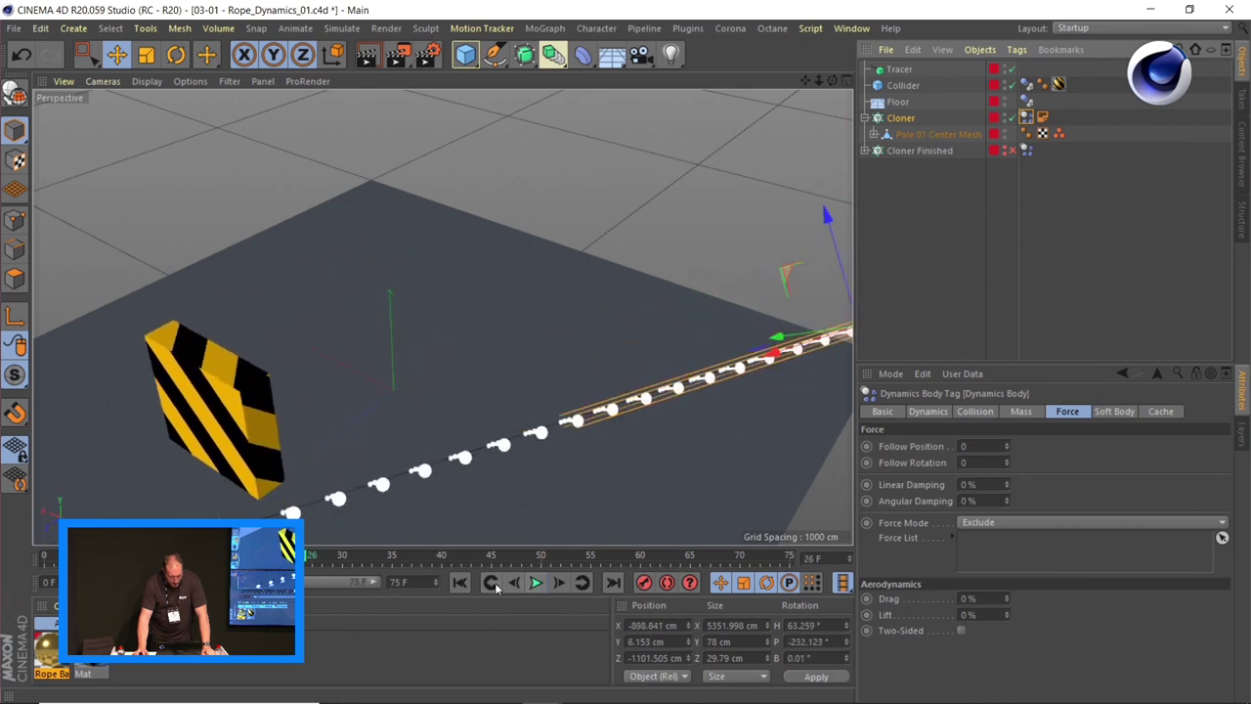
pyautogui.click(459, 582)
# - Set the dynamics tag's collision Individual Elements option to Top Level
pyautogui.click(976, 413)
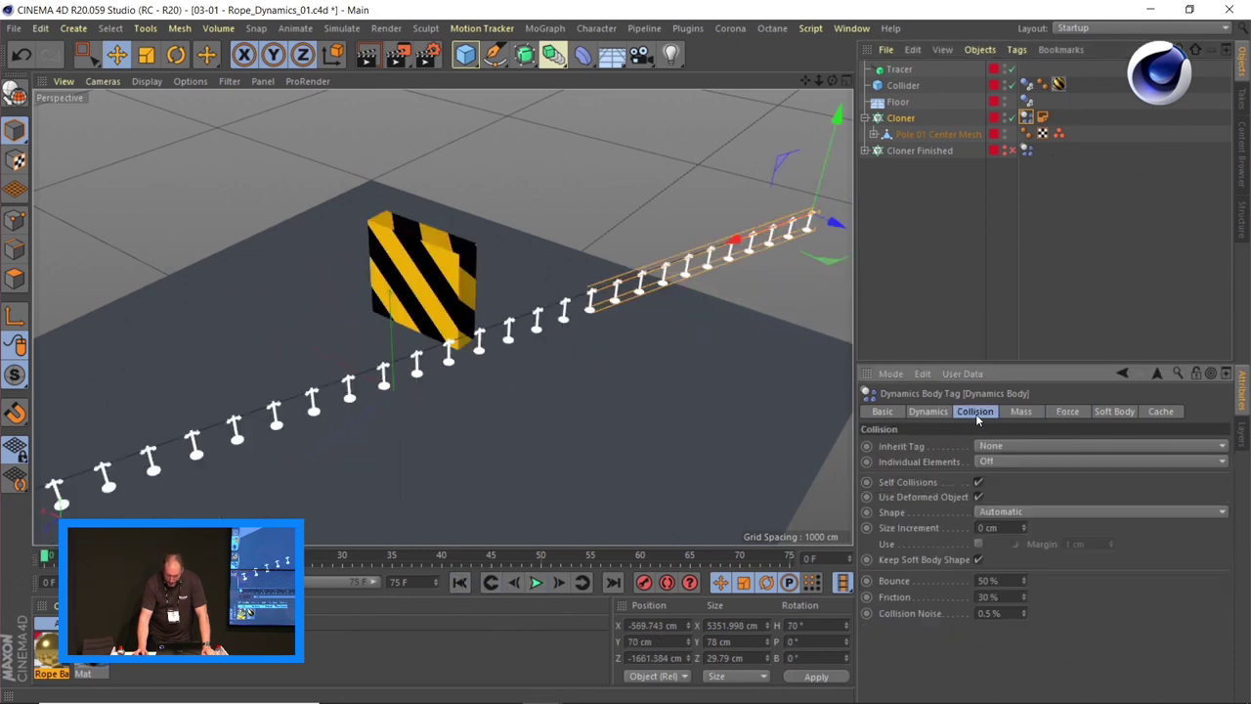
pyautogui.click(998, 470)
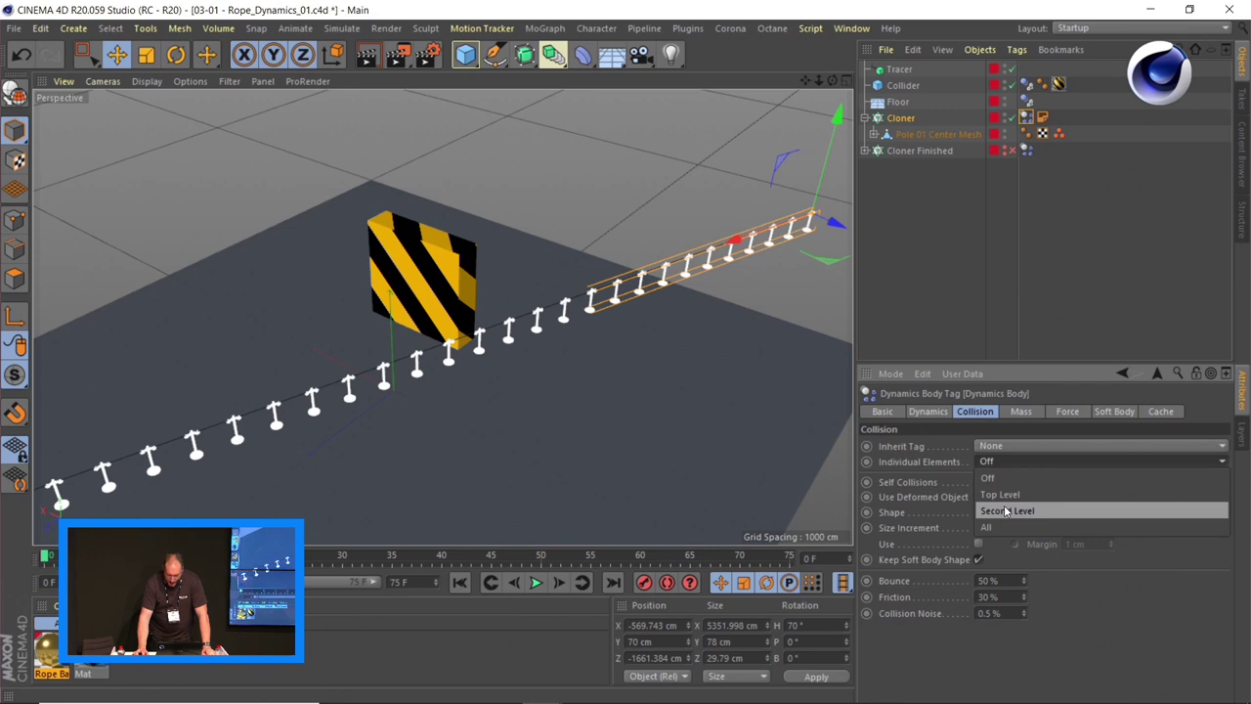
pyautogui.click(1003, 493)
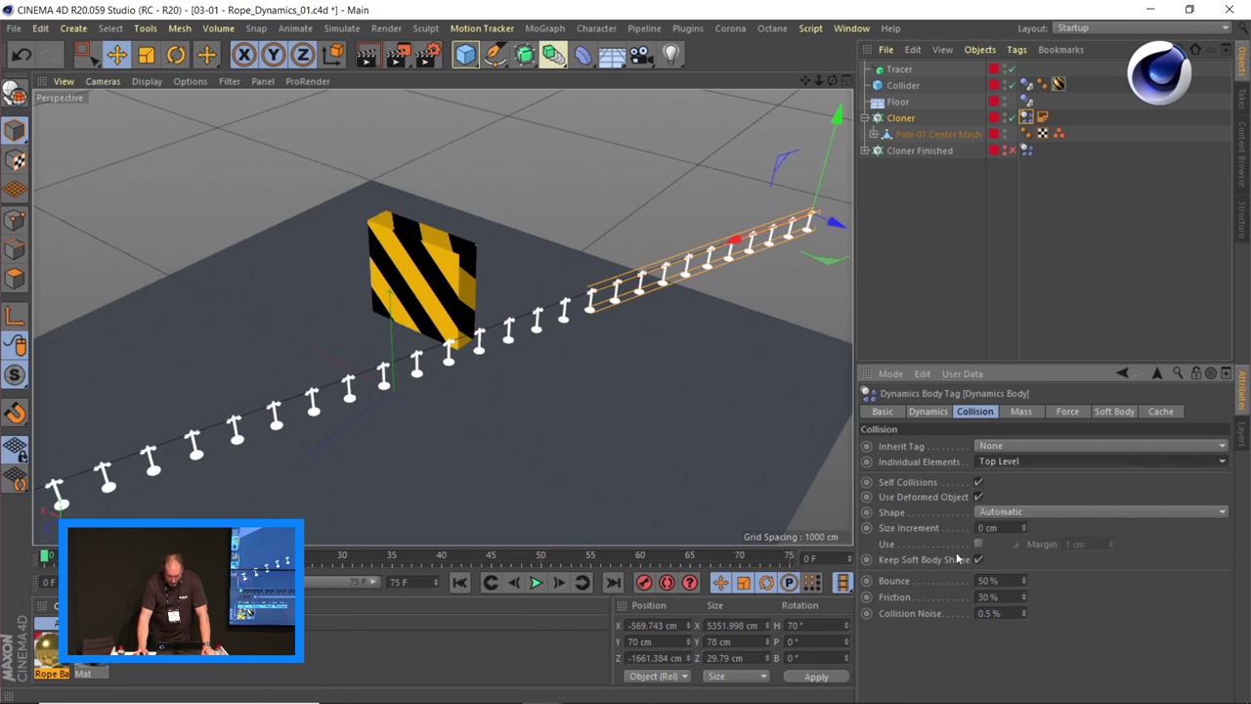
# - Replay the simulation to check the poles colliding as individual elements, and rewind to the first frame
pyautogui.click(535, 582)
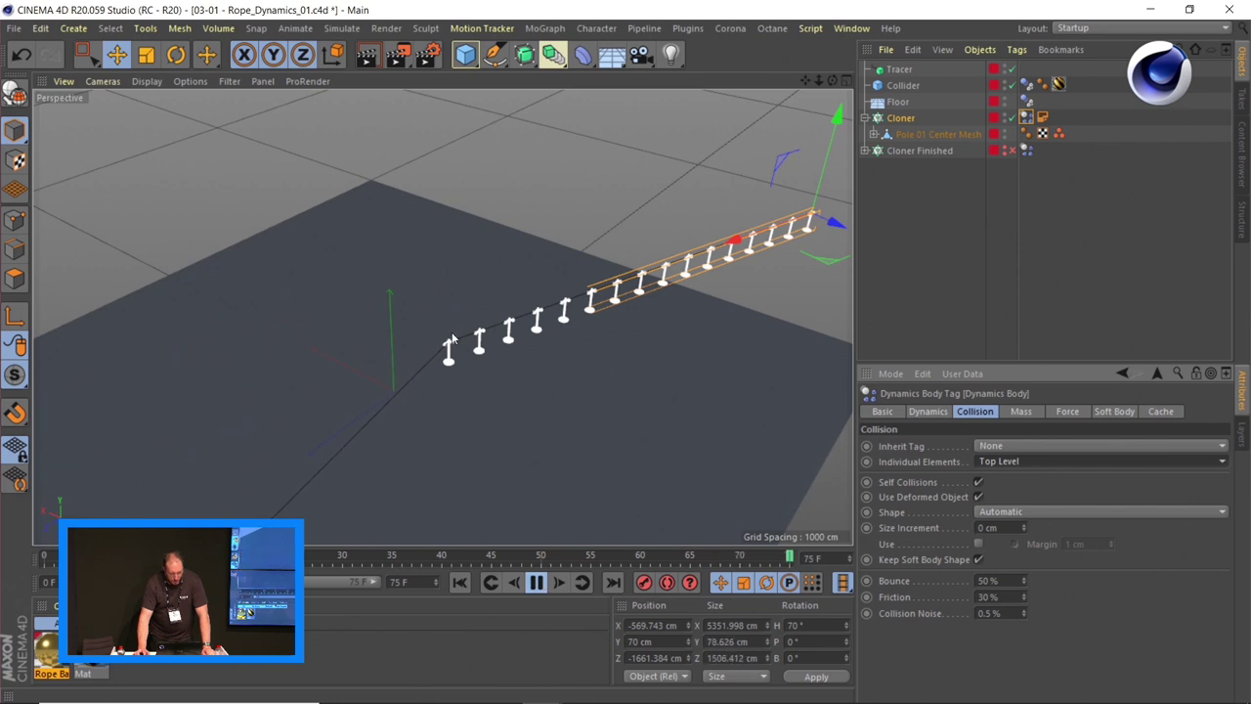
pyautogui.click(536, 582)
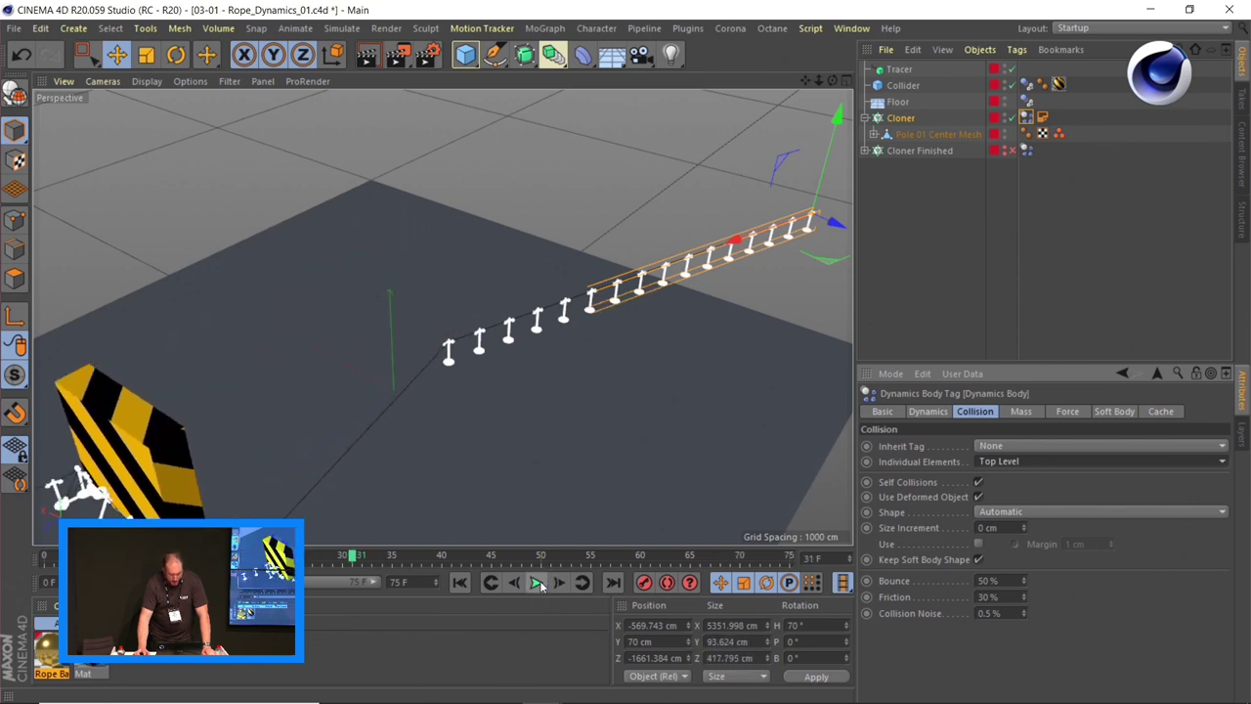
pyautogui.click(459, 583)
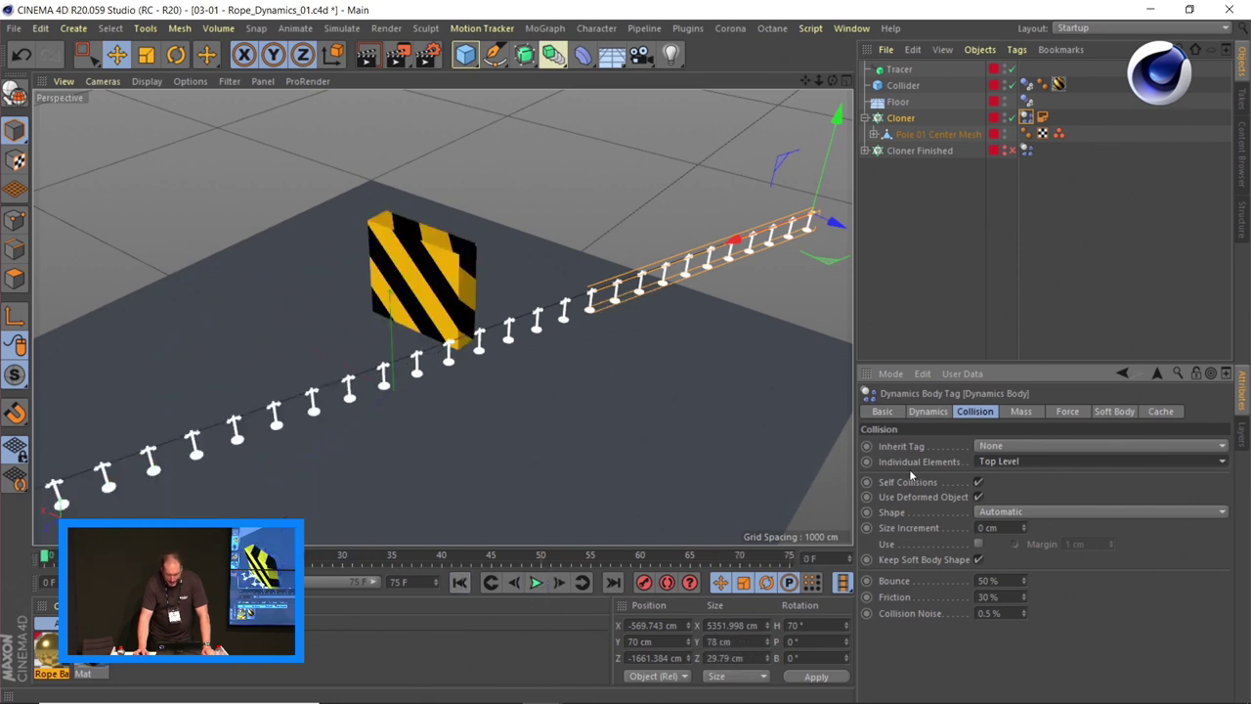
# - Set the dynamics tag's Soft Body type to Made of Clones
pyautogui.click(1115, 414)
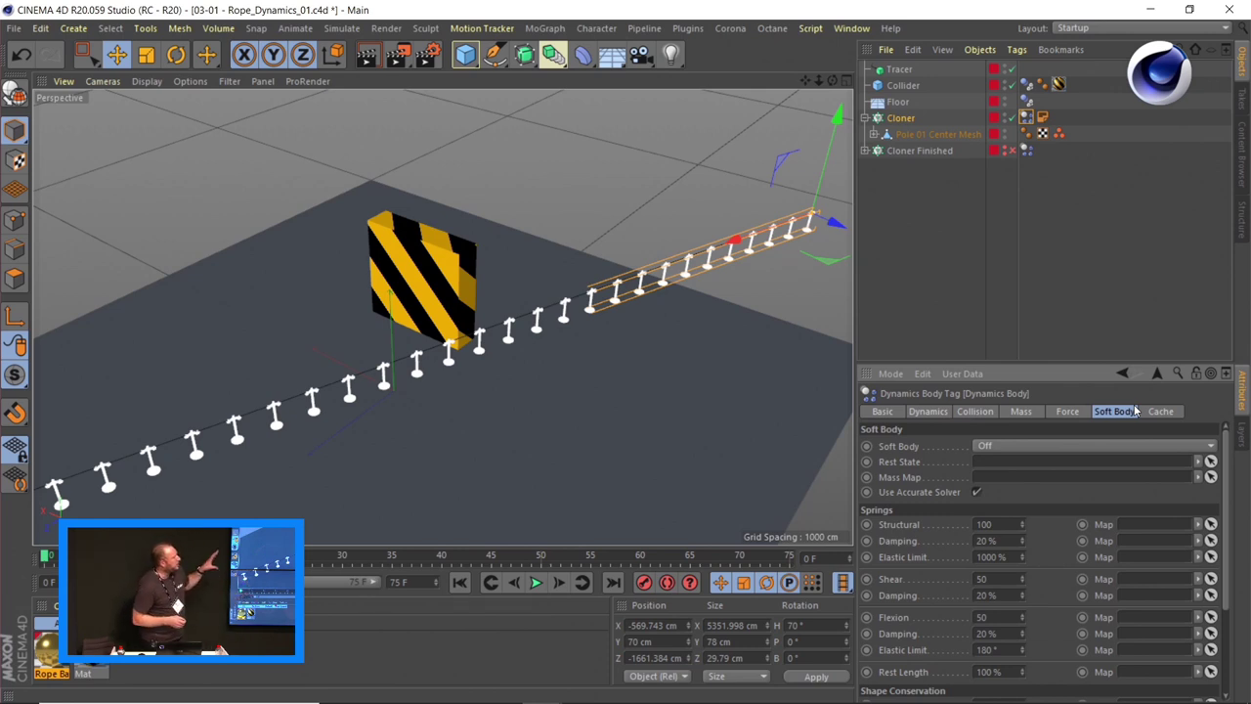
pyautogui.click(1100, 443)
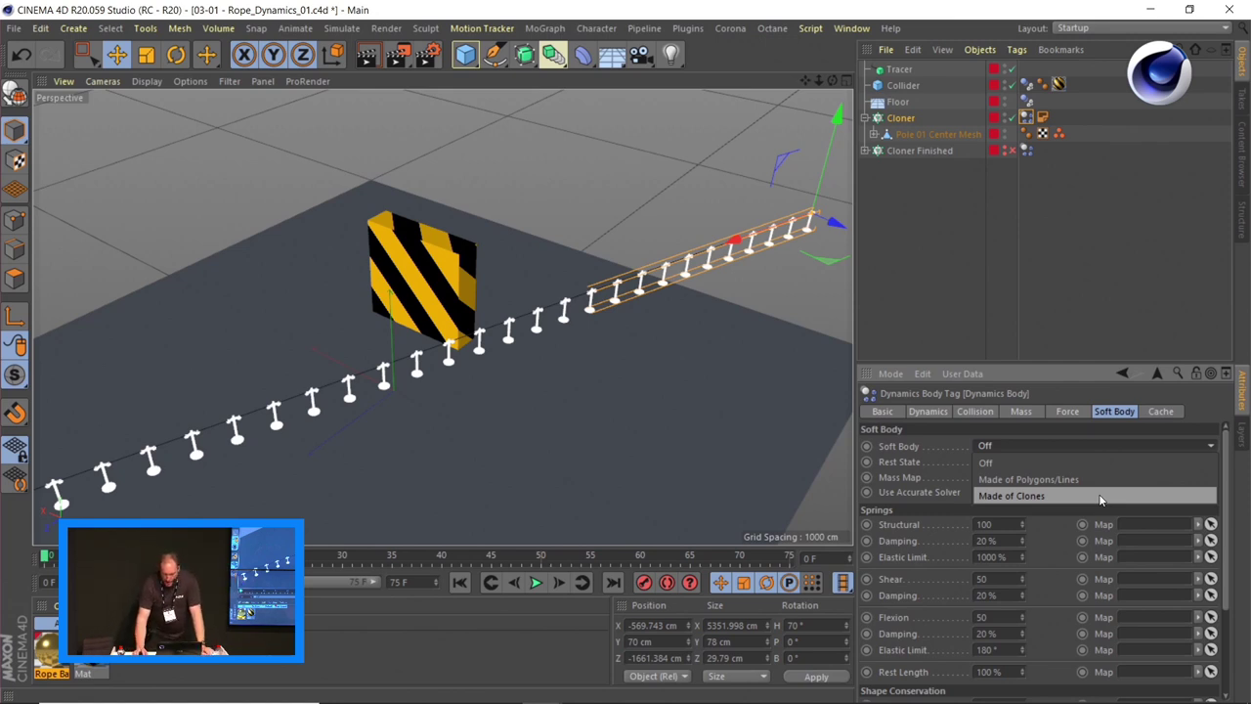
pyautogui.click(1100, 496)
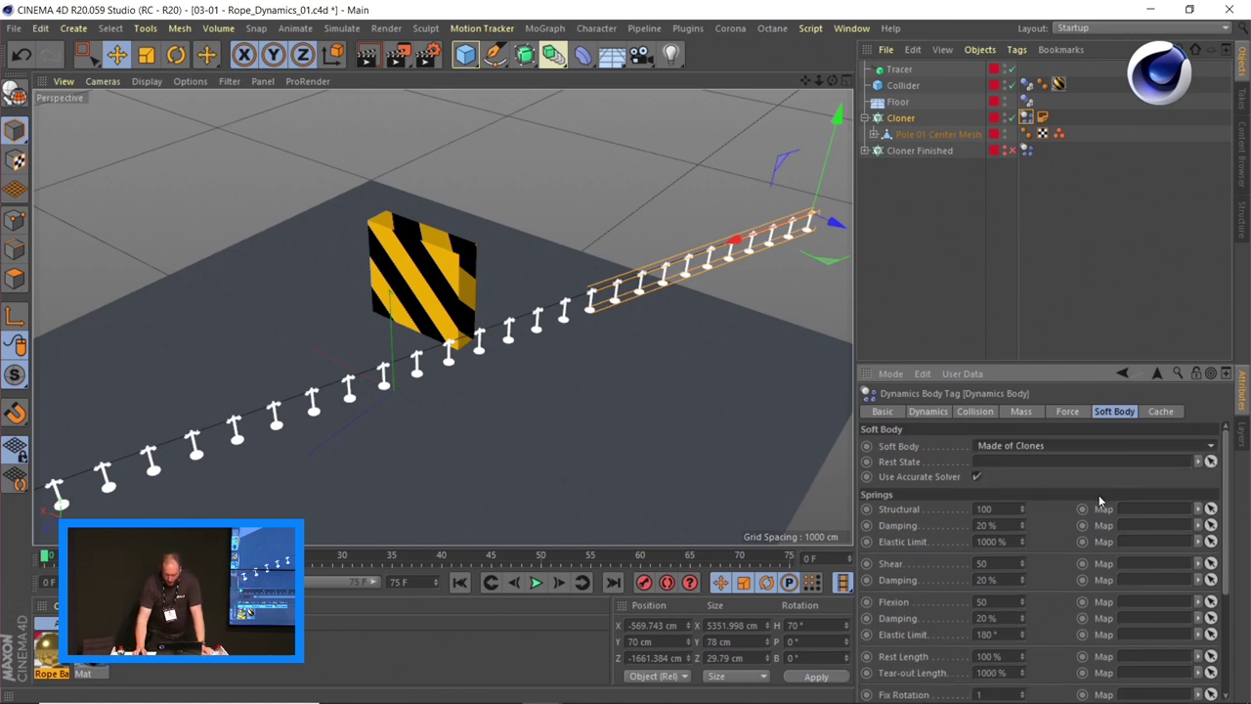
# - Set the soft body springs to Structural 10, Shear 0 and Flexion 0, and play the simulation
pyautogui.click(1012, 509)
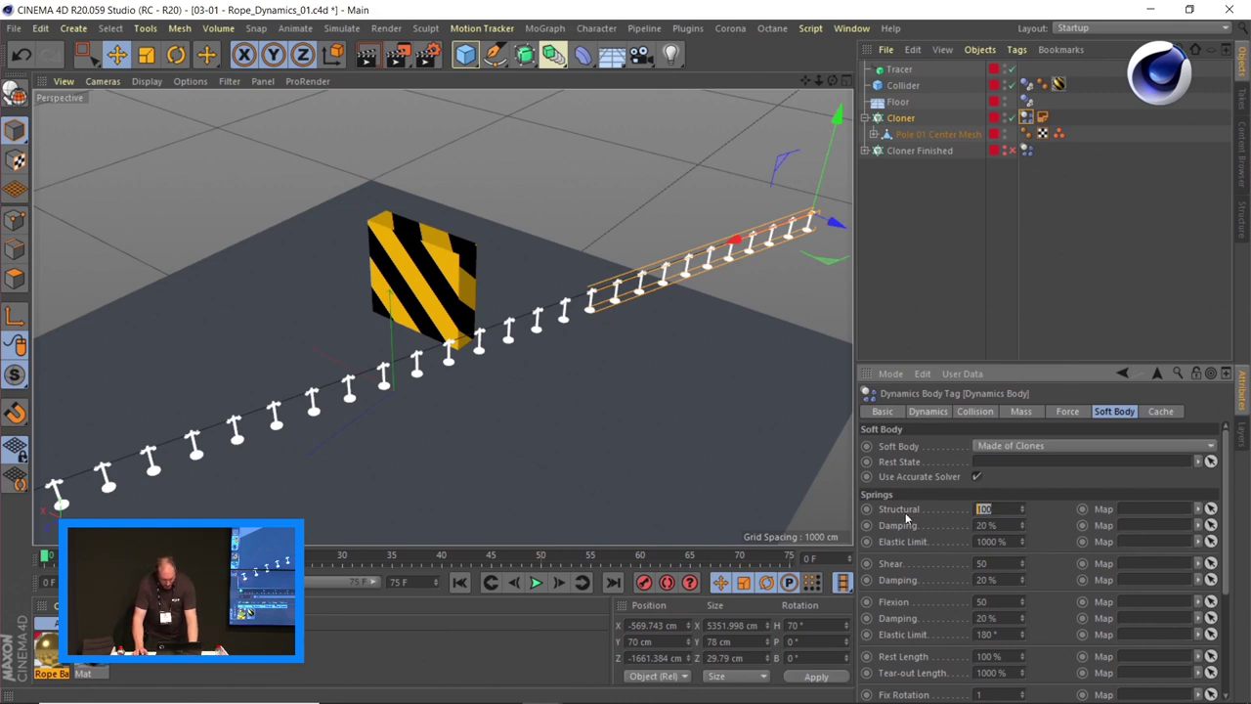
pyautogui.click(1014, 567)
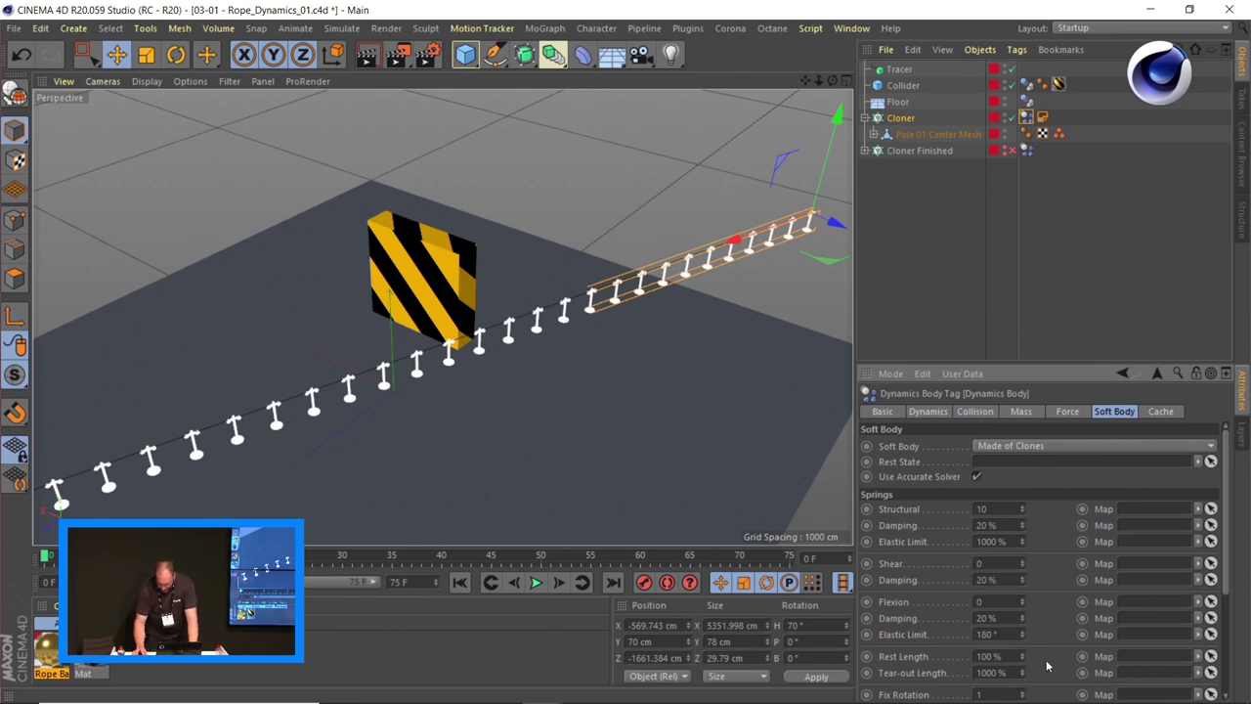
pyautogui.scroll(-5, 1000, 567)
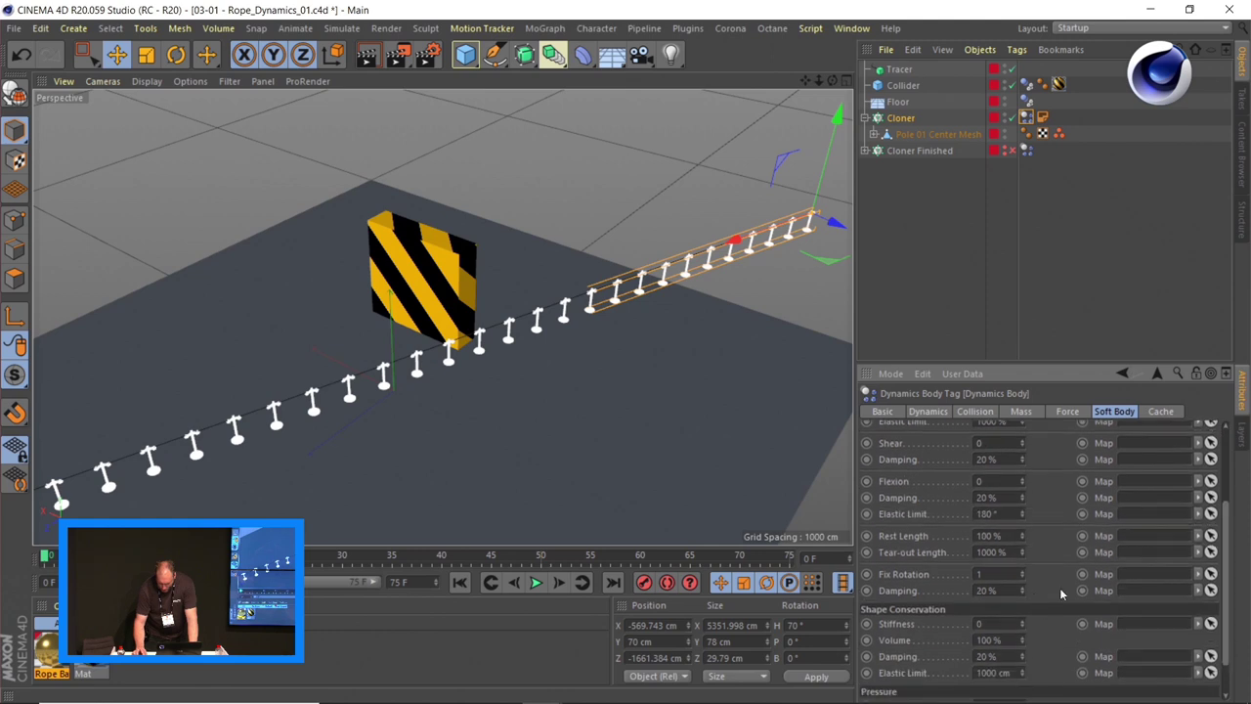
pyautogui.scroll(1, 969, 592)
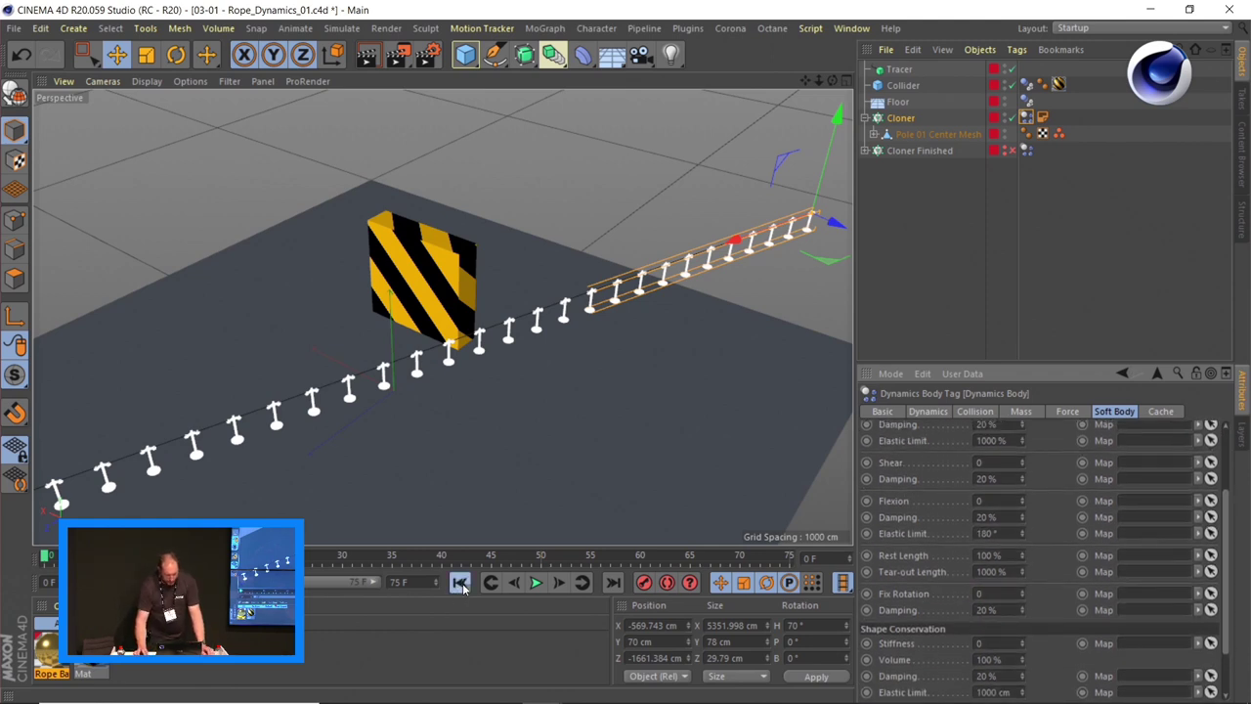
pyautogui.click(536, 583)
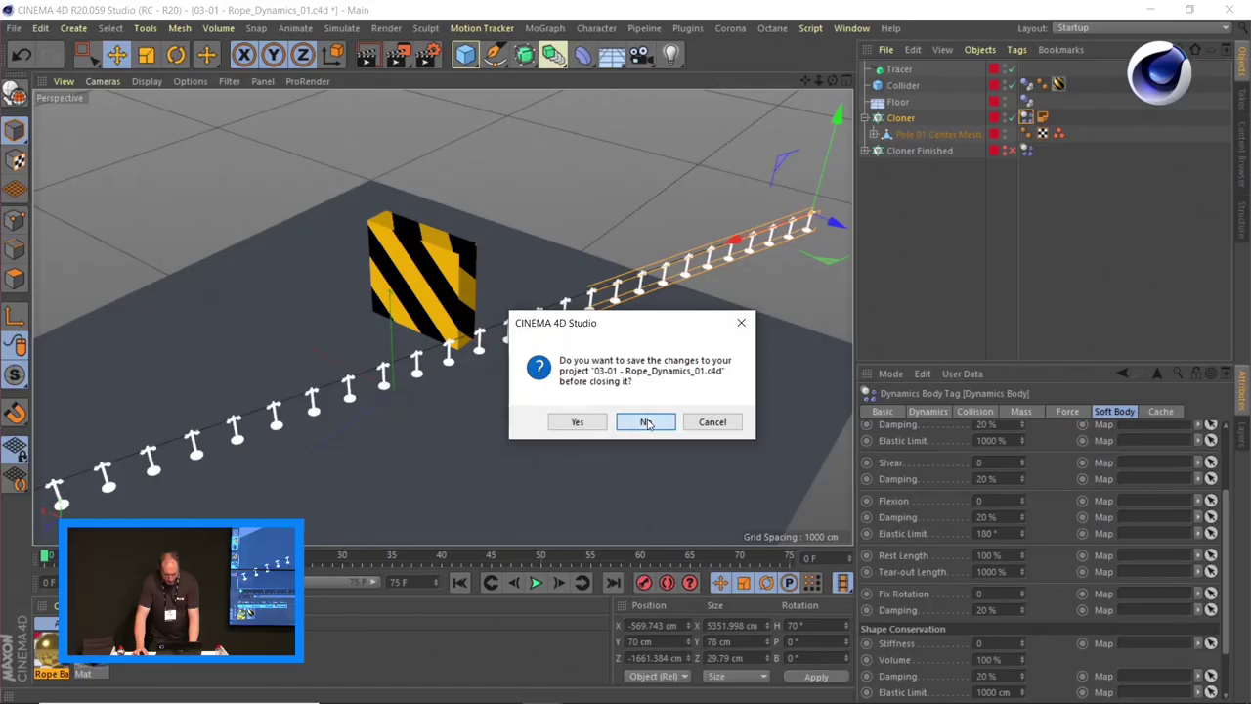
# - Close the rope dynamics project without saving and open 04-02-01 - Expert_Start.c4d from the 04-02 - Expert Settings folder under 04 - Dynamic Tips
pyautogui.click(649, 420)
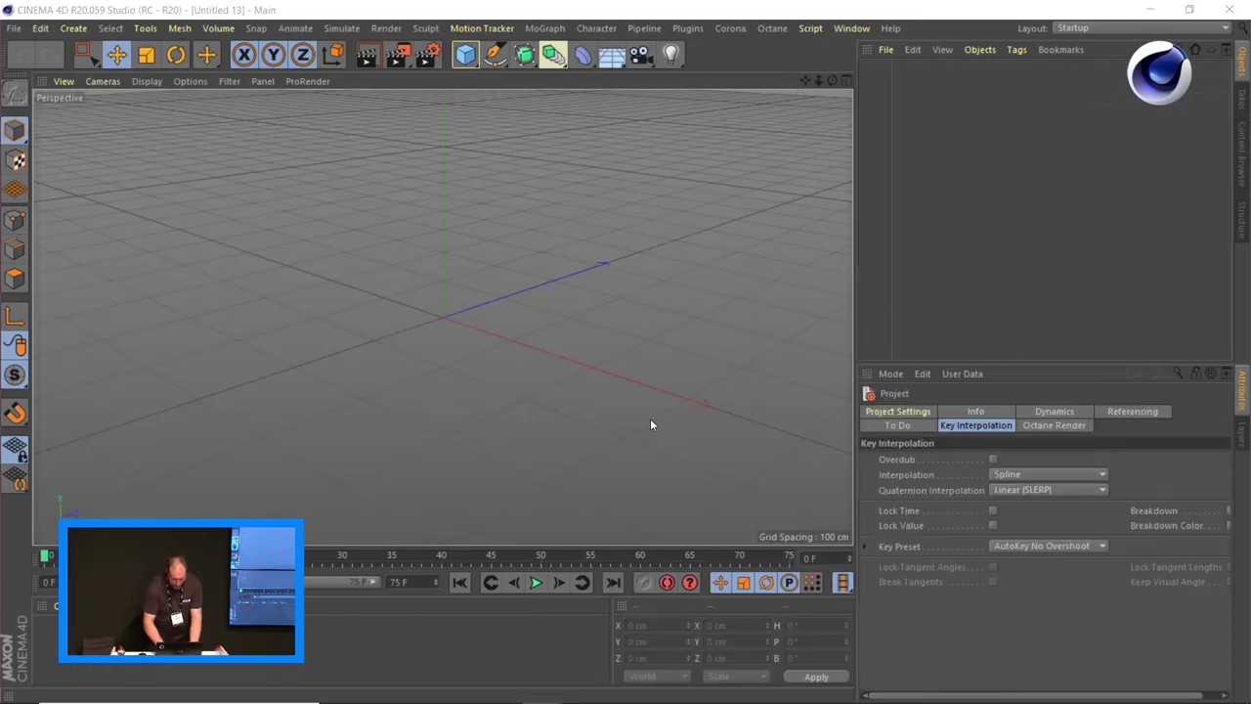
pyautogui.hotkey('ctrl', 'o')
pyautogui.click(303, 61)
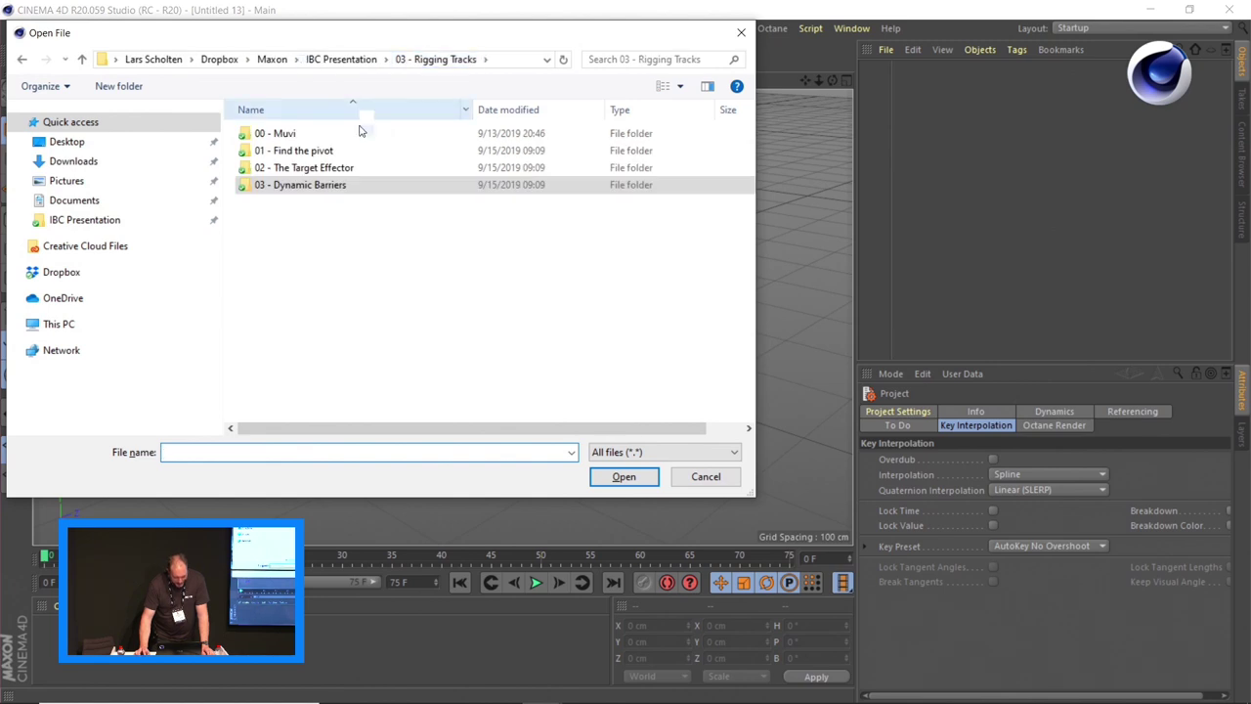
pyautogui.click(367, 63)
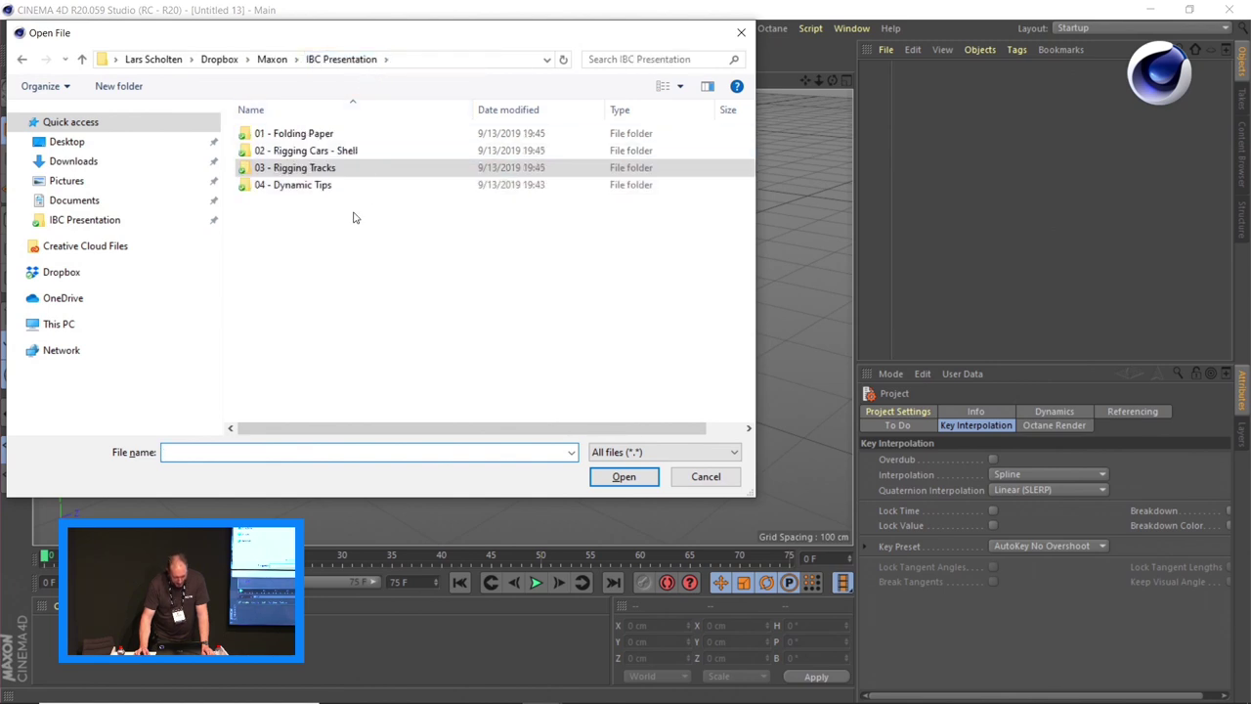
pyautogui.doubleClick(328, 185)
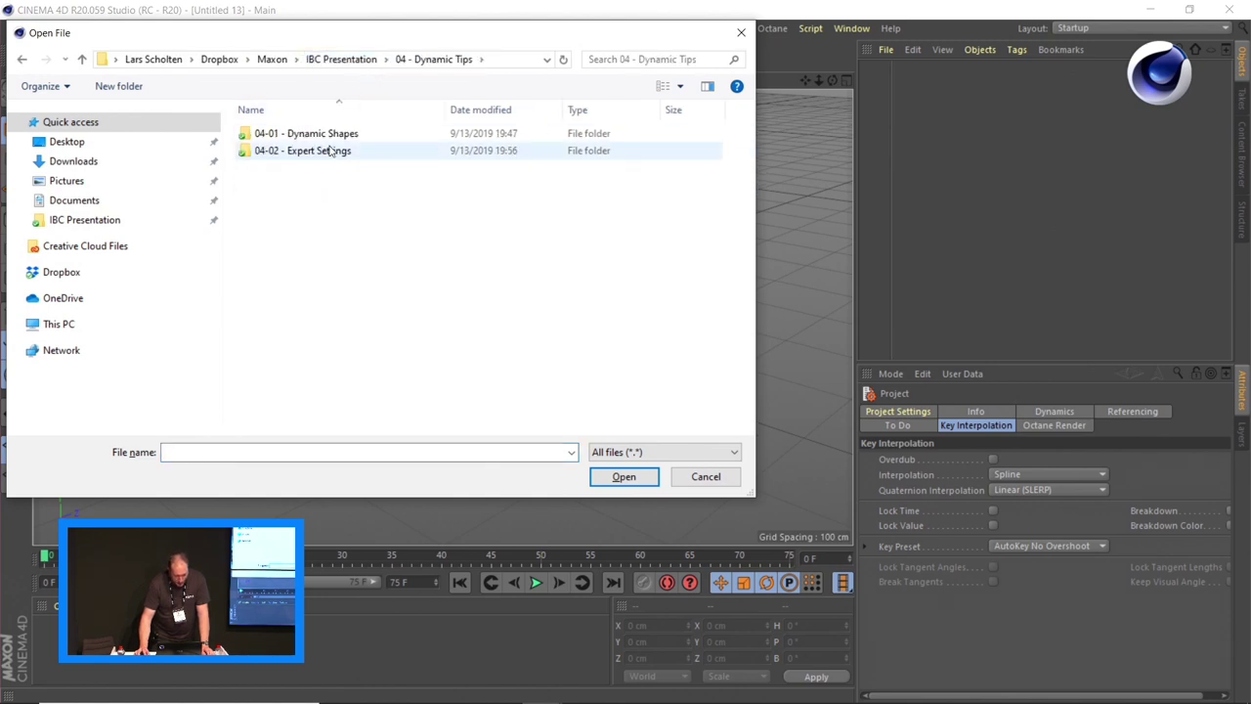
pyautogui.doubleClick(331, 150)
pyautogui.doubleClick(330, 150)
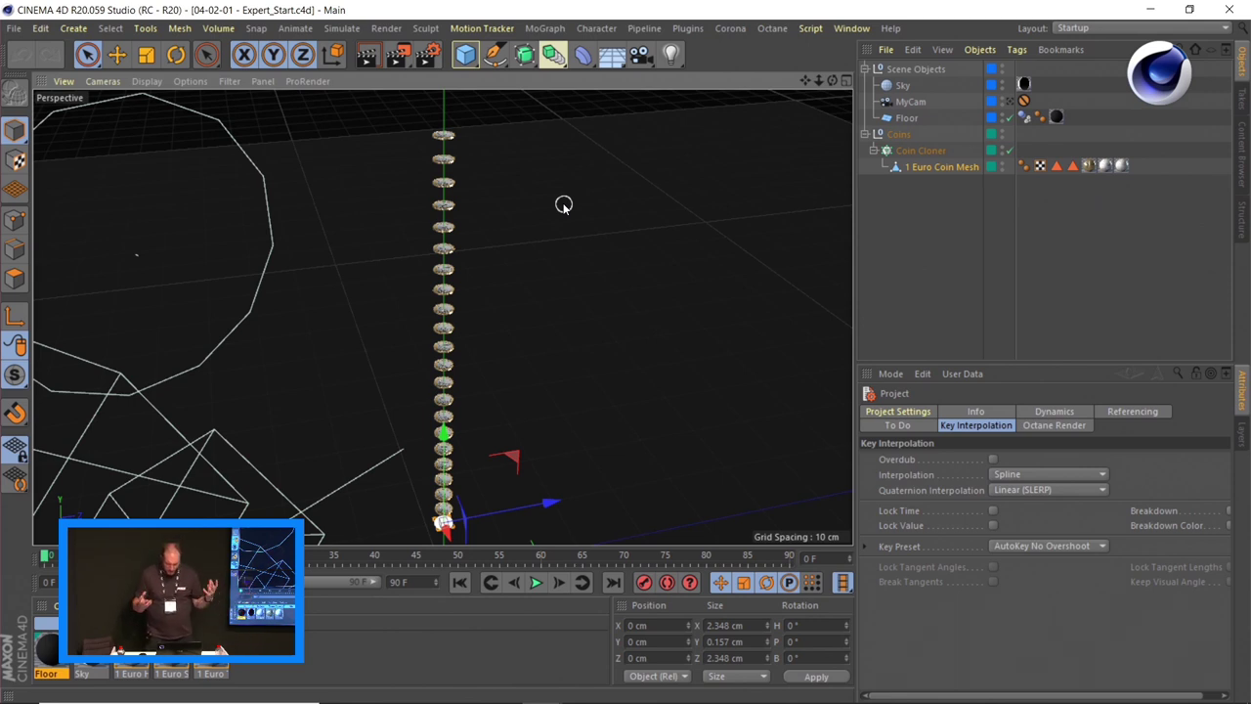
# - Add a Rigid Body tag to the 1 Euro Coin Mesh, play the simulation, and select the floor
pyautogui.click(941, 167)
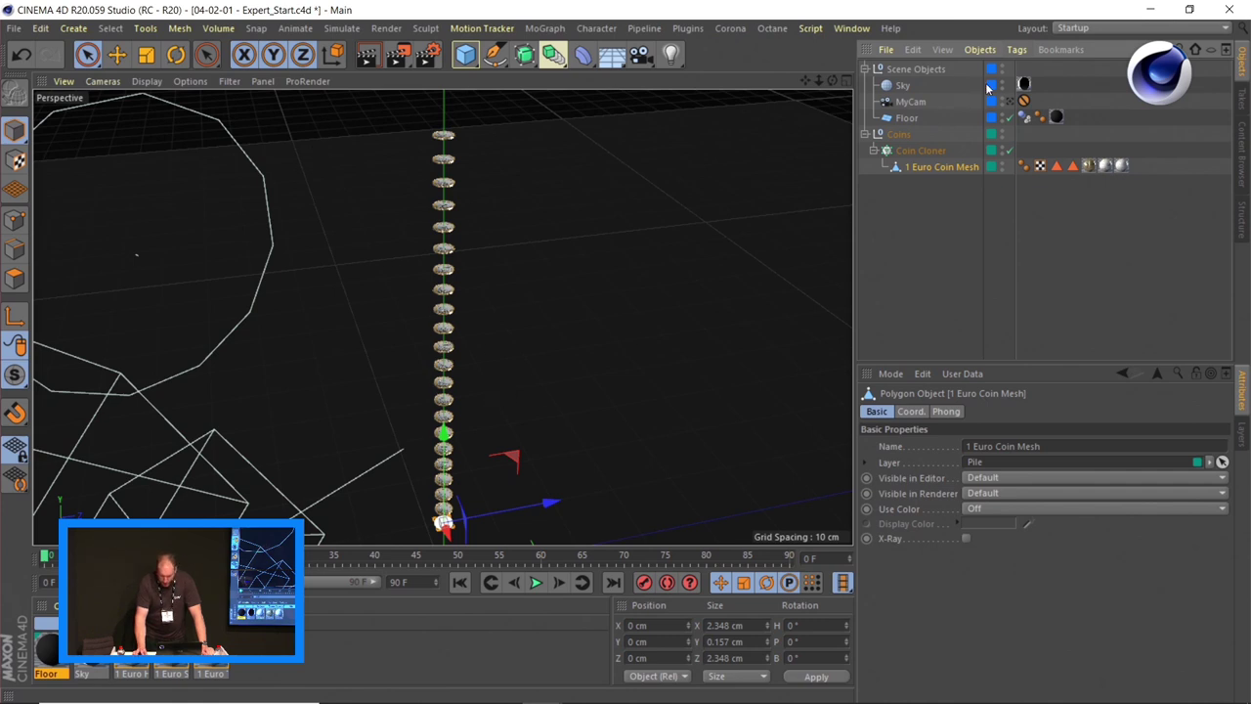
pyautogui.click(1018, 49)
pyautogui.moveTo(1124, 237)
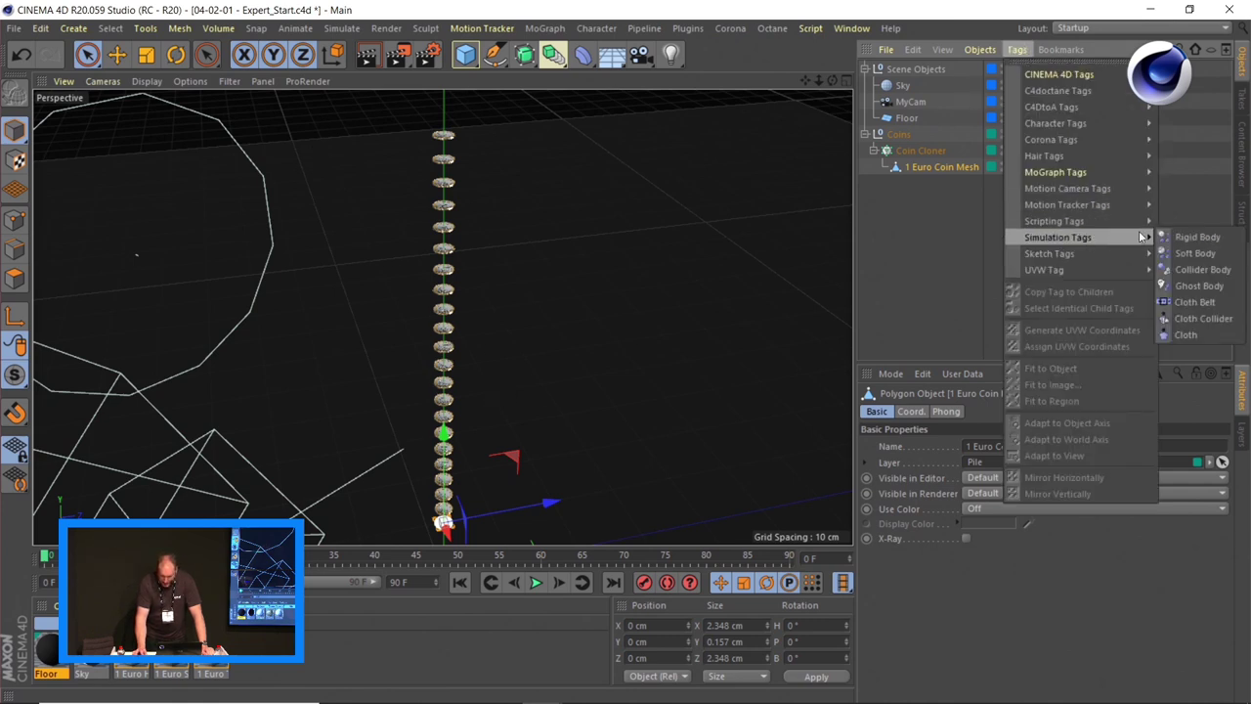
pyautogui.click(1183, 238)
pyautogui.keyDown('alt'); pyautogui.moveTo(544, 355); pyautogui.dragTo(586, 296); pyautogui.keyUp('alt')
pyautogui.click(535, 582)
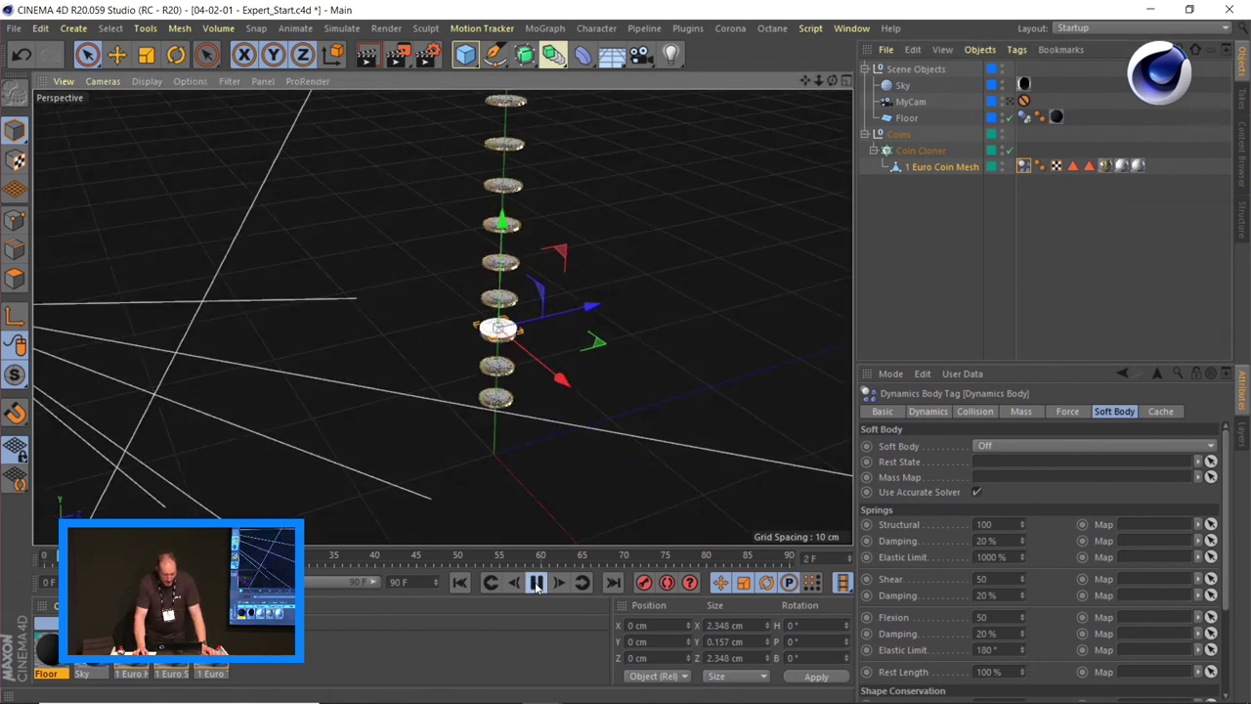
pyautogui.click(765, 293)
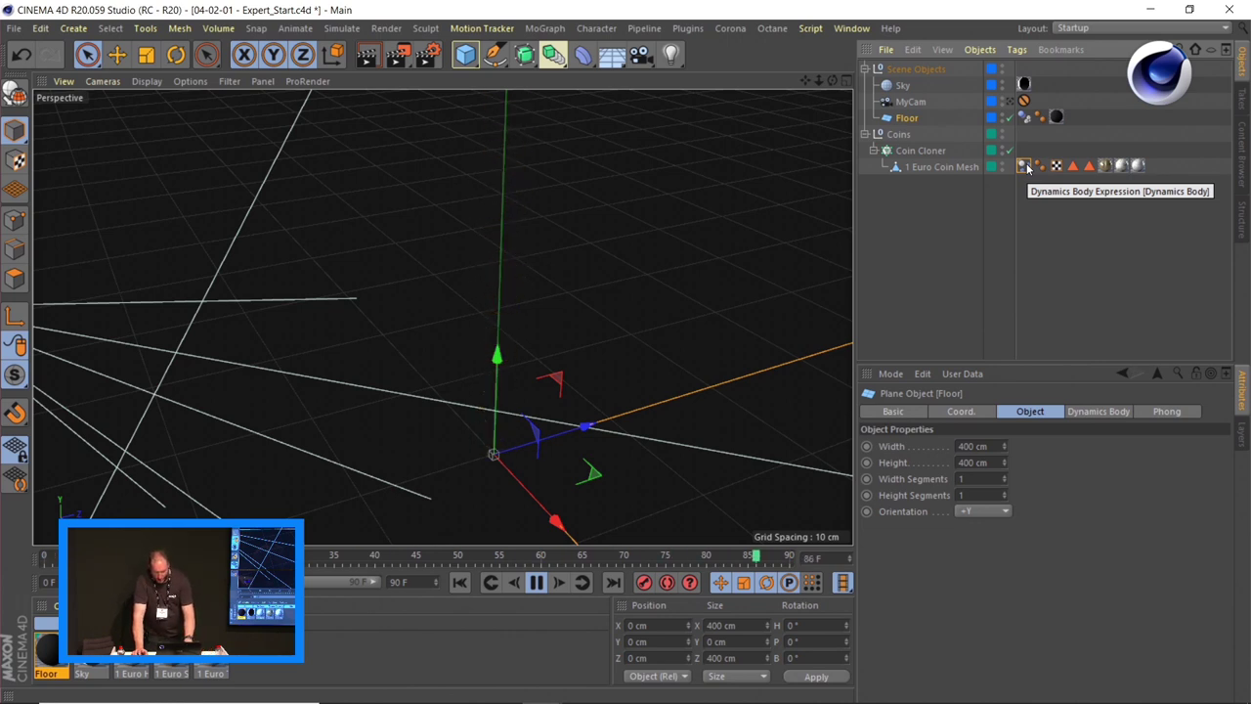
# - Set Steps per Frame to 50 in the project's expert dynamics settings while the simulation plays
pyautogui.hotkey('ctrl', 'd')
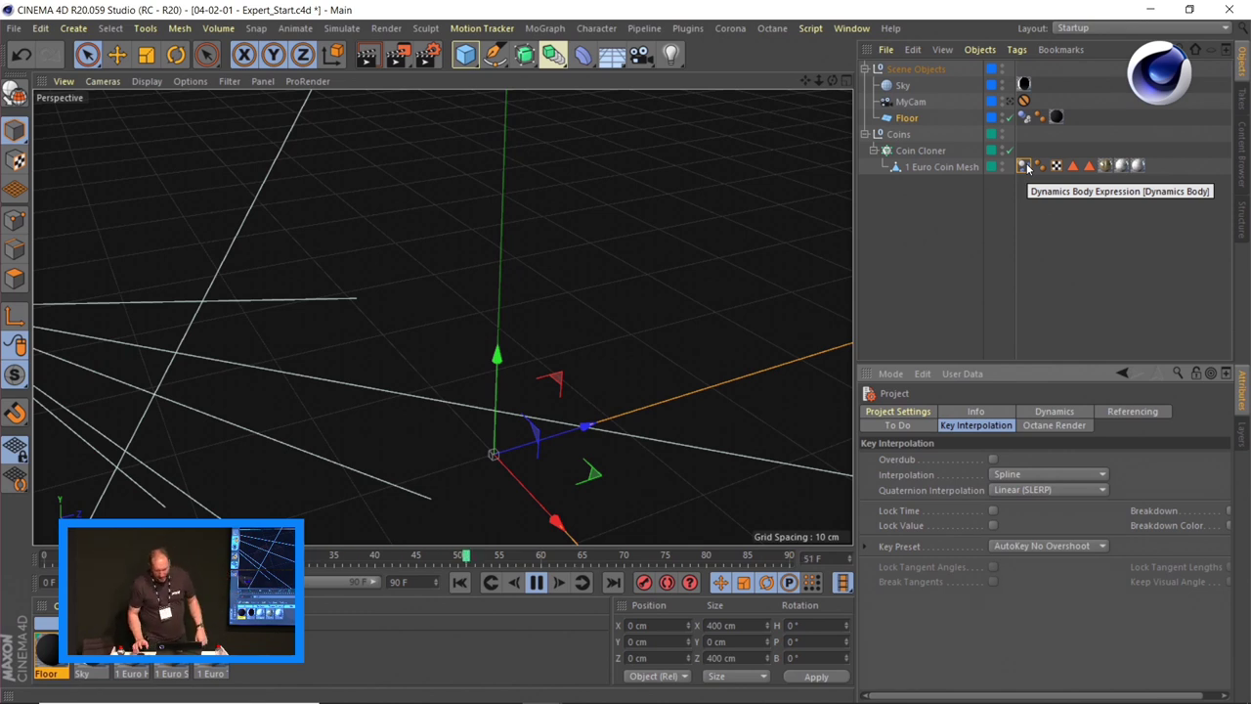
pyautogui.click(1053, 410)
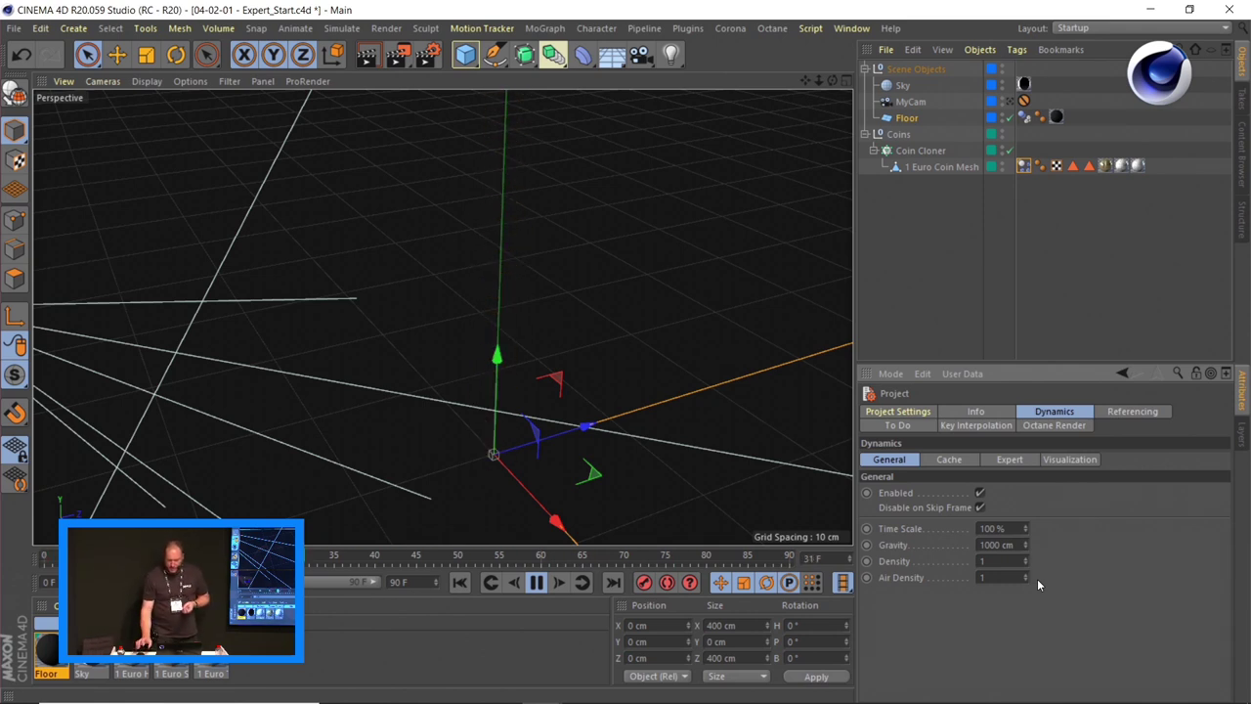
pyautogui.click(1009, 459)
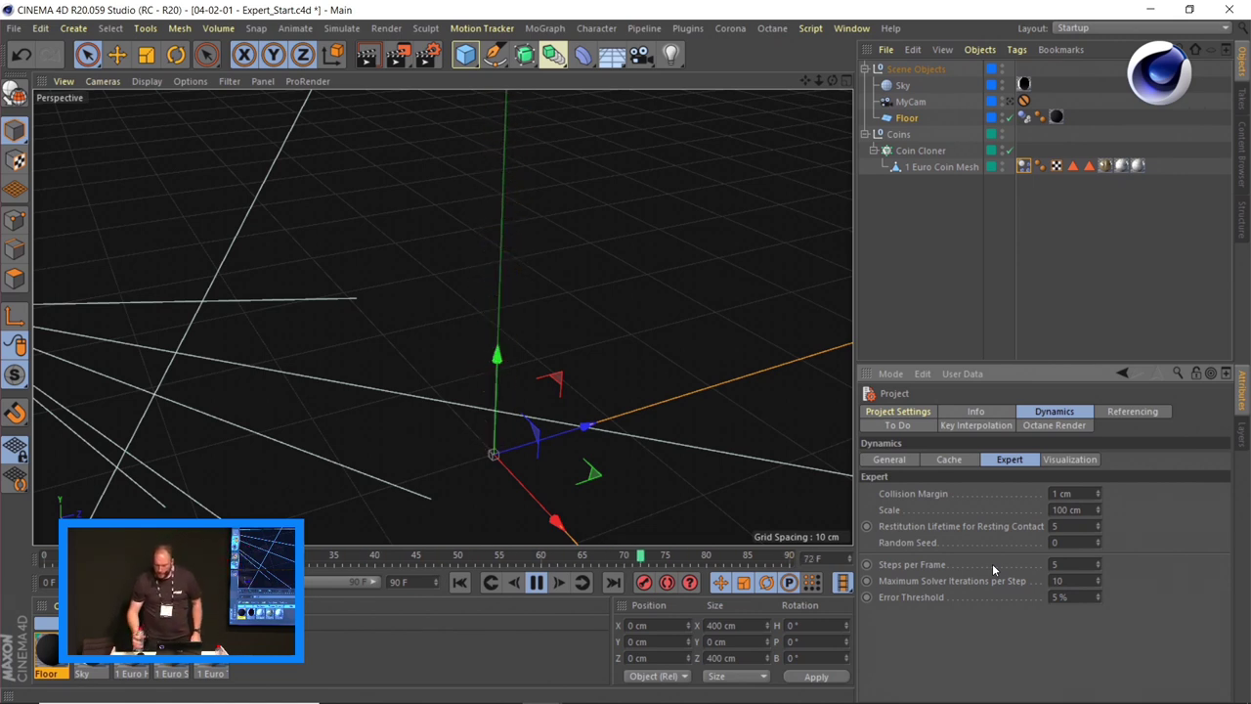
pyautogui.click(1054, 565)
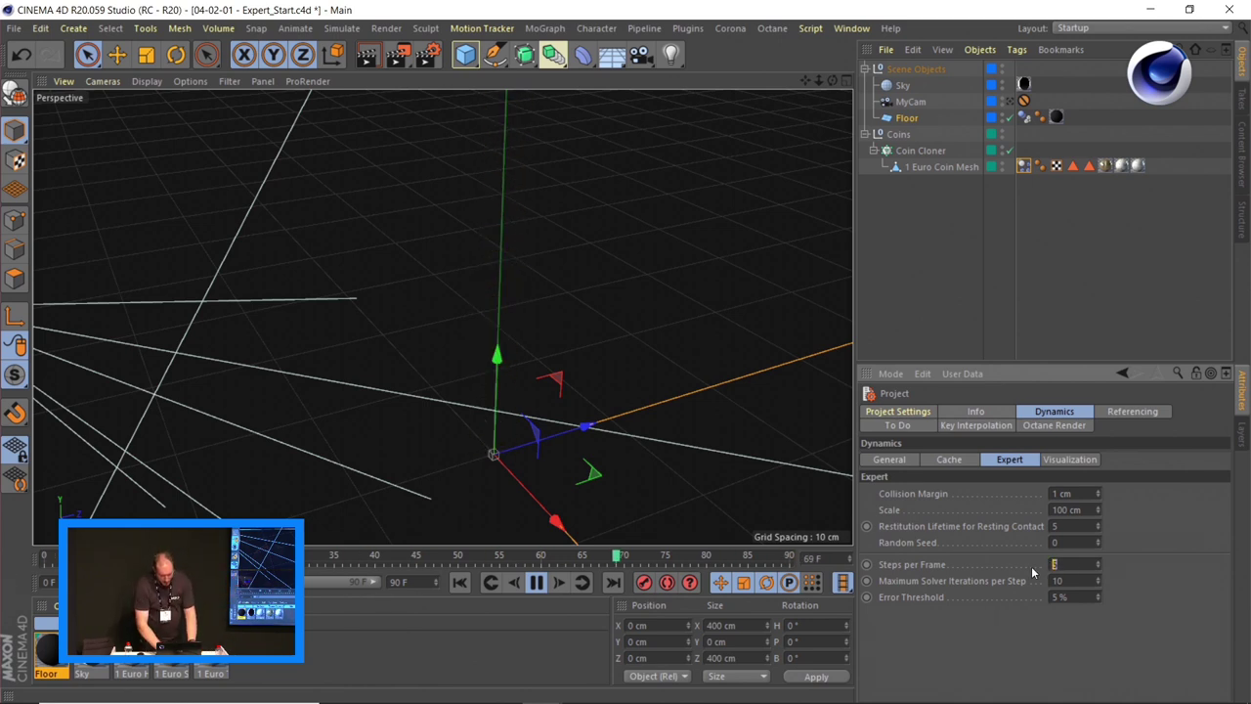
pyautogui.write('50')
pyautogui.press('Return')
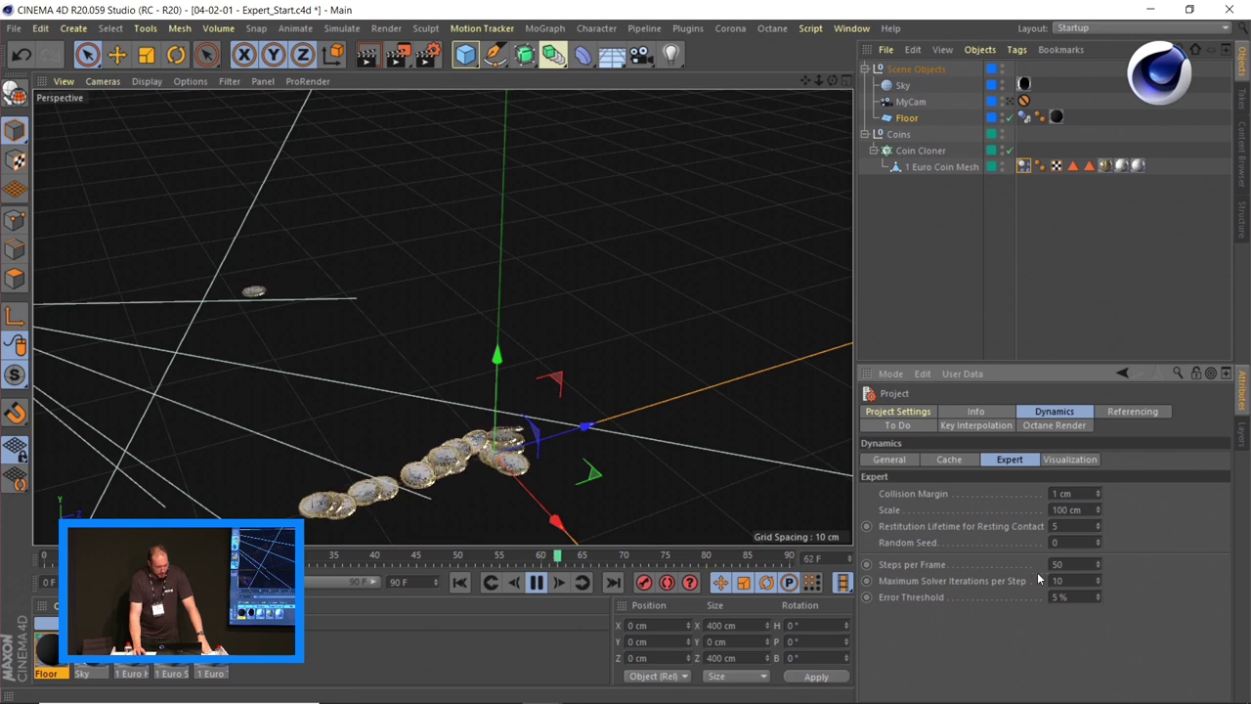
# - Inspect the falling coins up close and set the project's expert dynamics Scale to 10 cm
pyautogui.scroll(5, 446, 479)
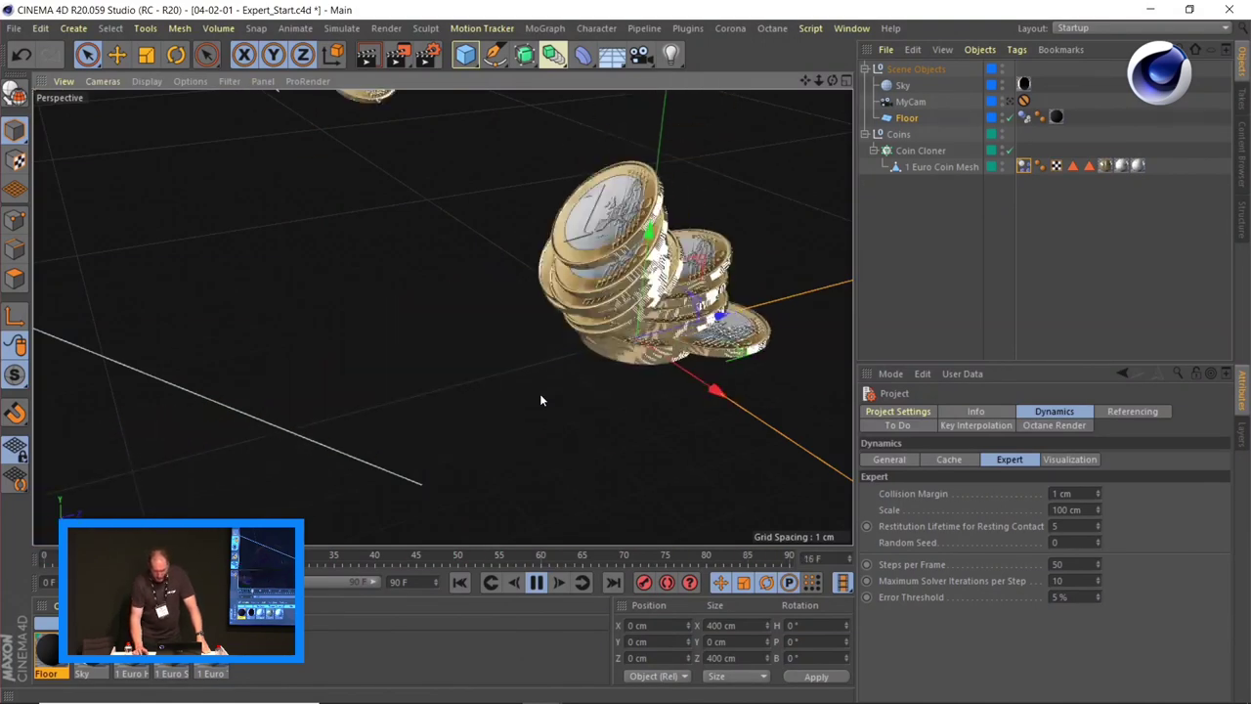
pyautogui.click(1075, 509)
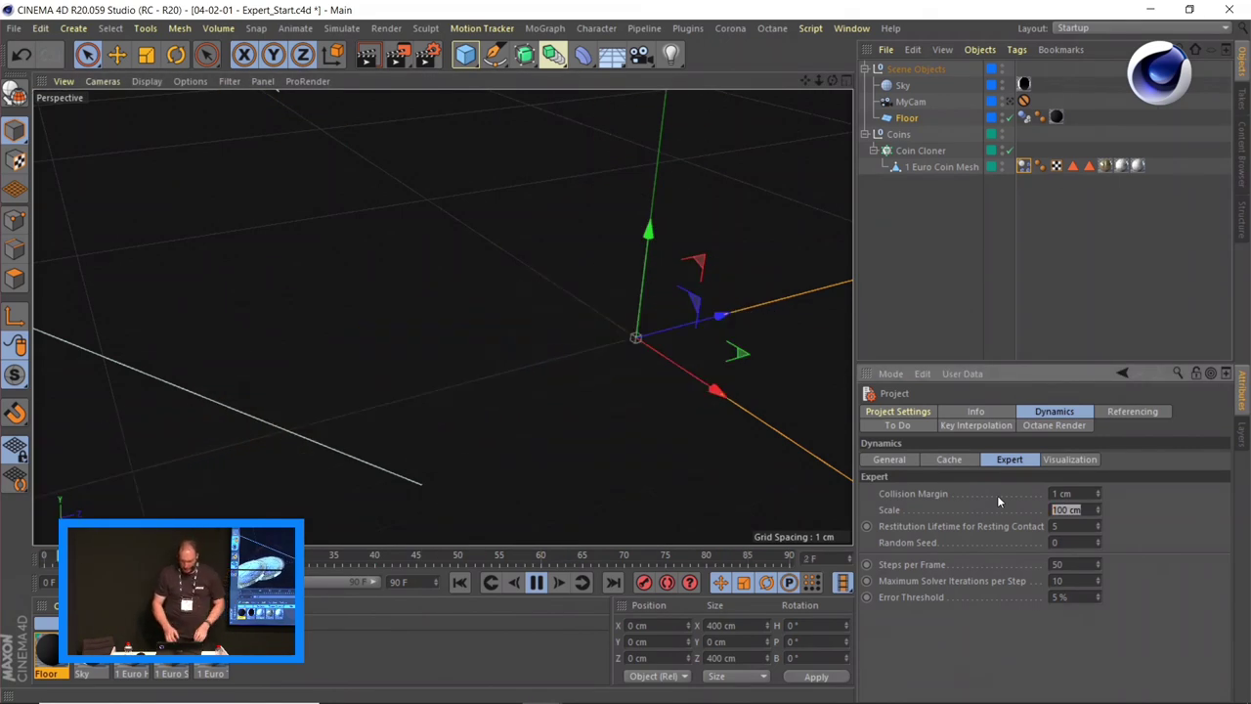
pyautogui.write('10')
pyautogui.press('Return')
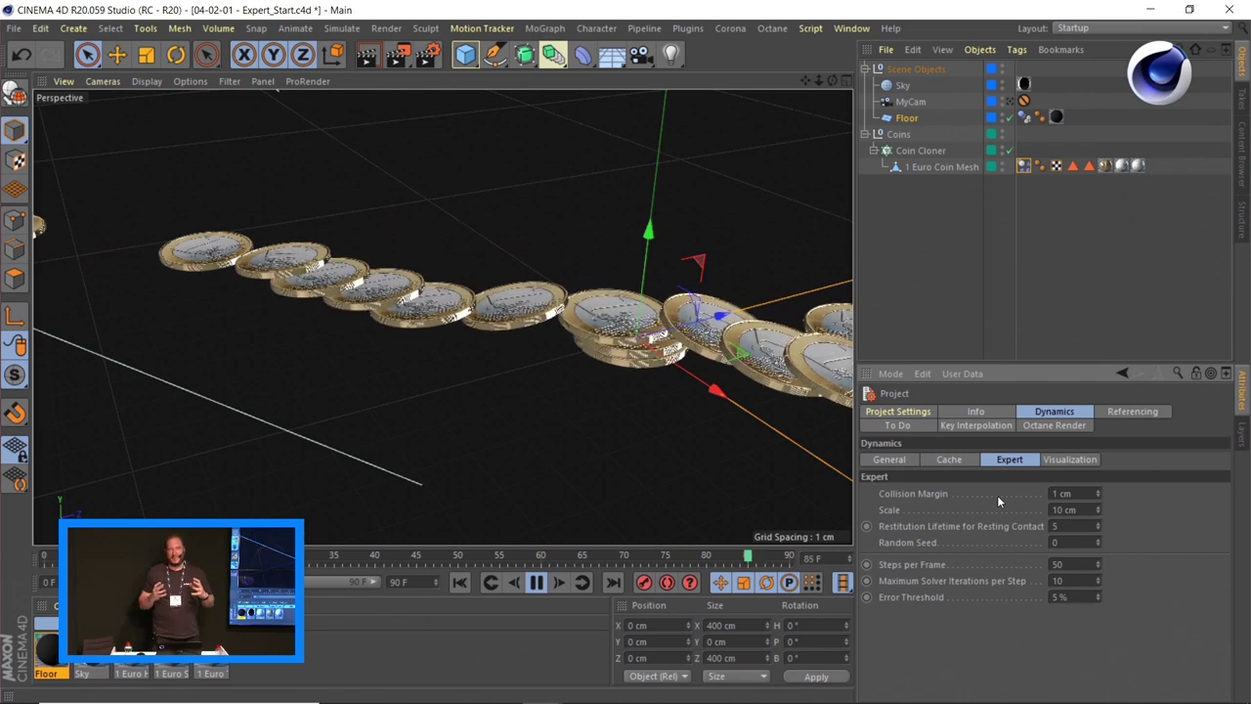
# - Set the Collision Margin in the project's expert dynamics settings to 0.5 cm
pyautogui.doubleClick(1060, 496)
pyautogui.write('0')
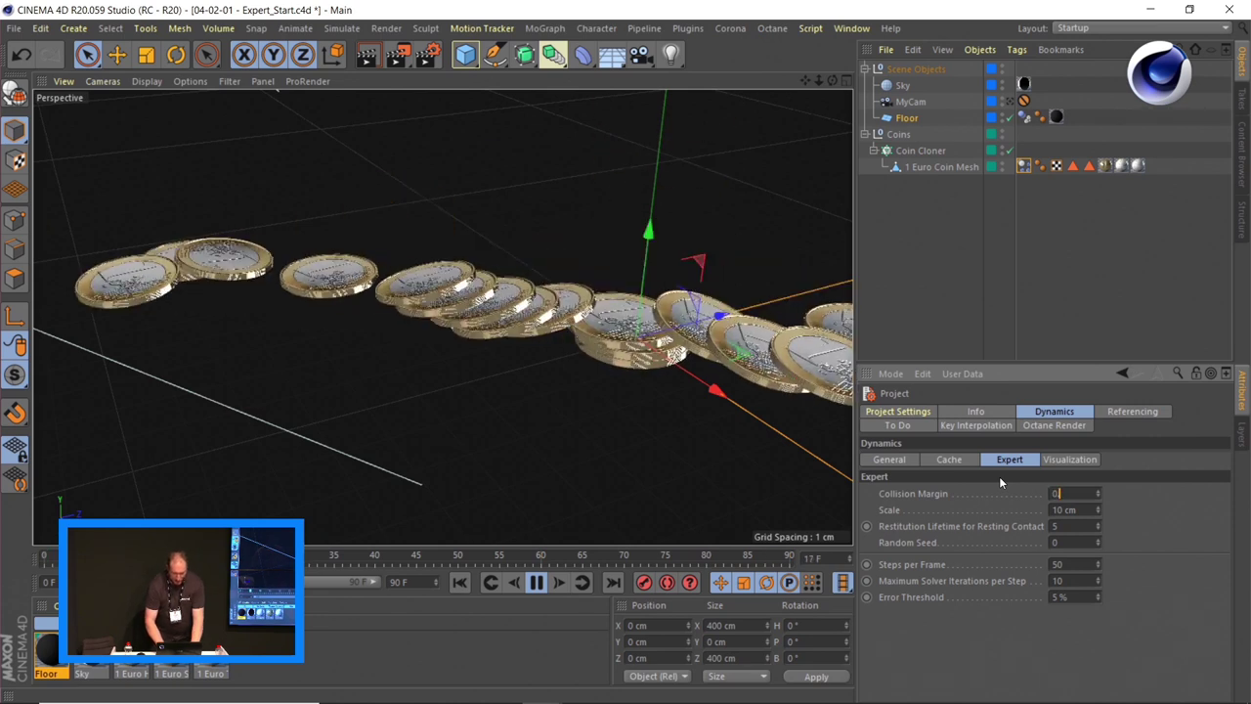
pyautogui.write('.5')
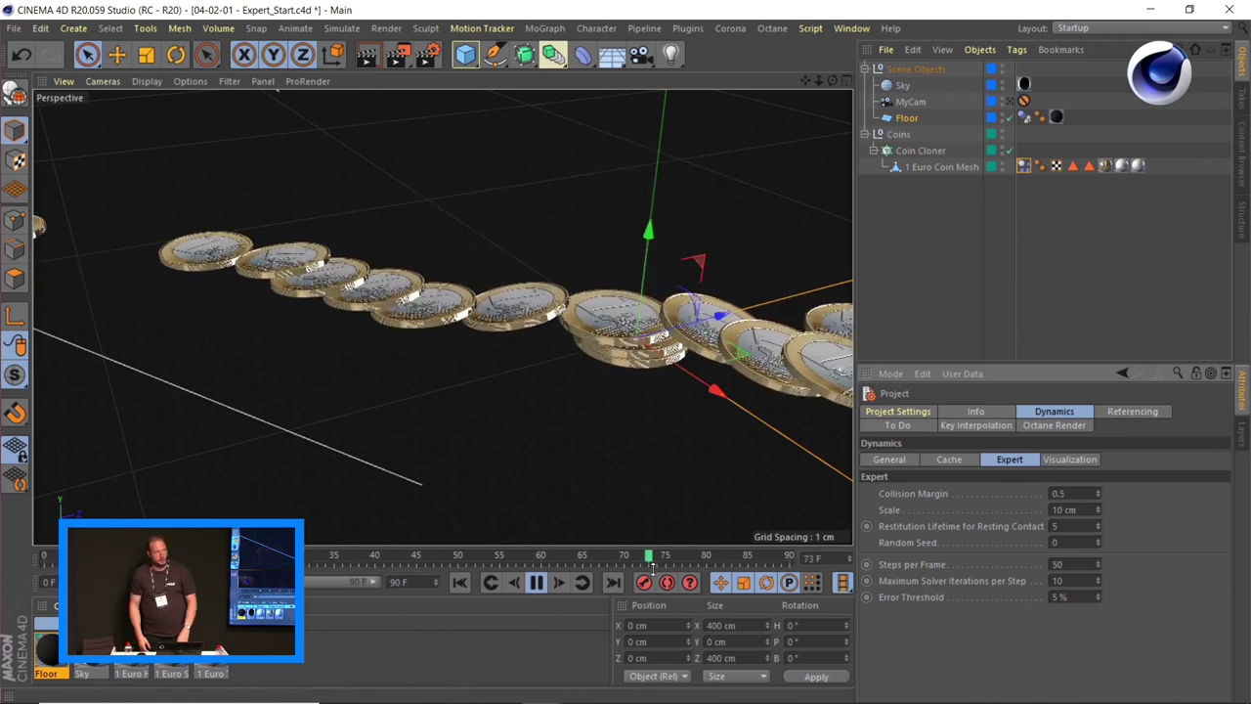
pyautogui.press('Return')
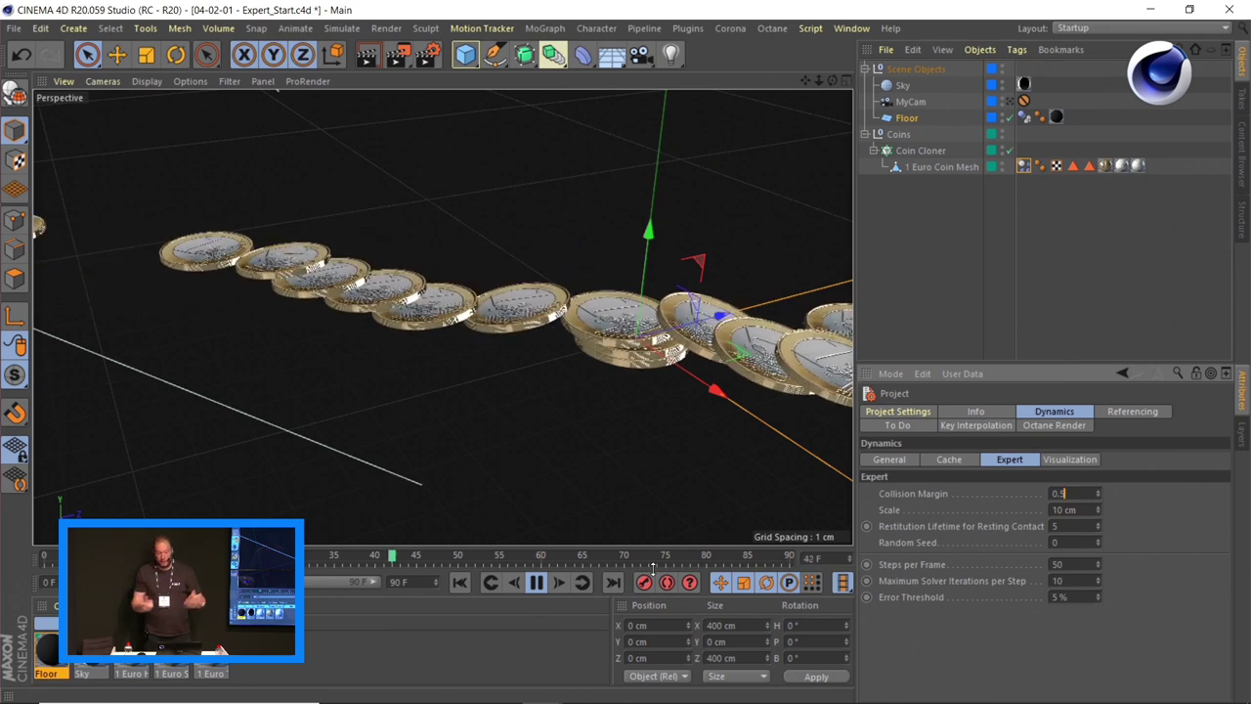